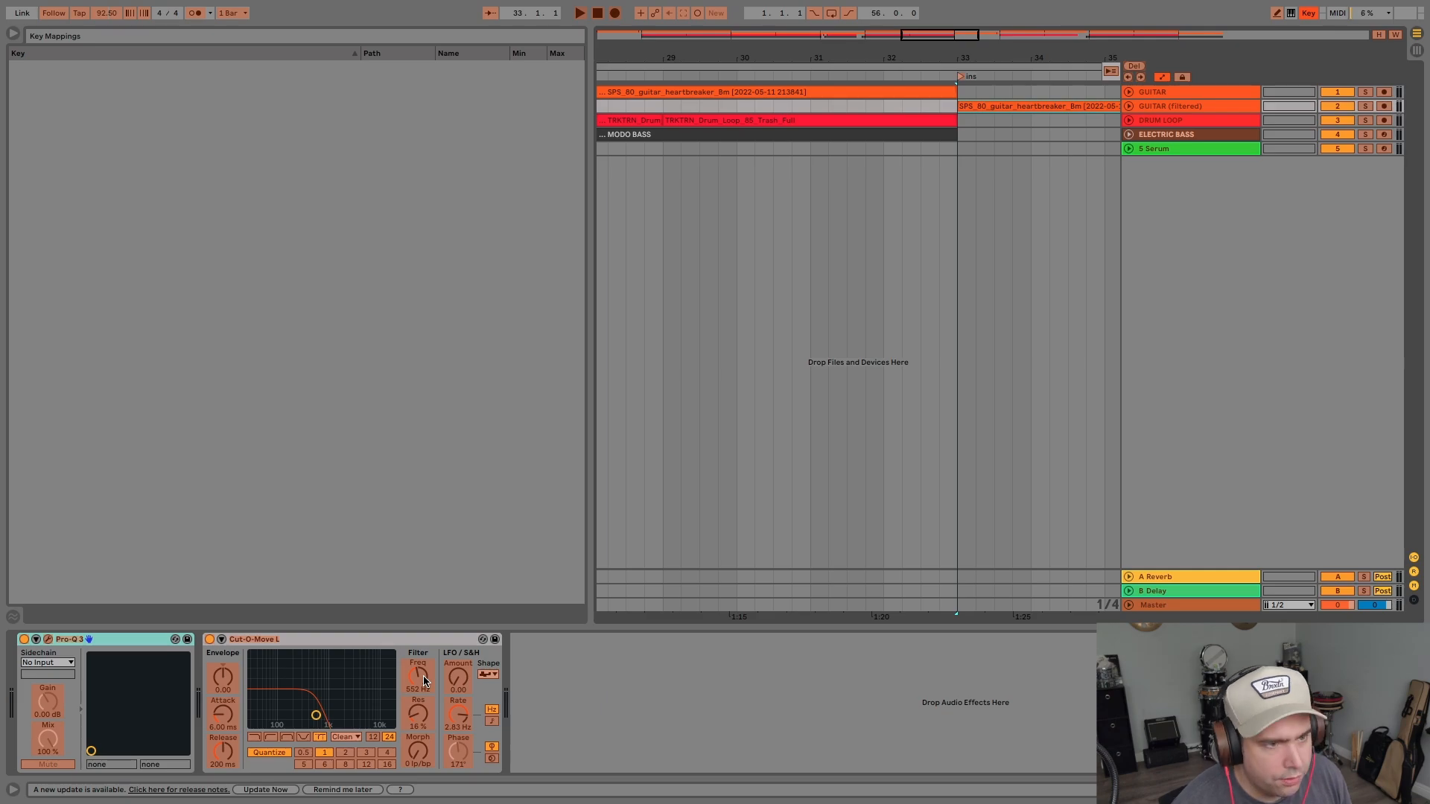
# - Toggle key mapping mode off and on again several times
pyautogui.press('super+k')
pyautogui.press('super+k')
pyautogui.press('super+k')
pyautogui.press('super+k')
pyautogui.press('super+k')
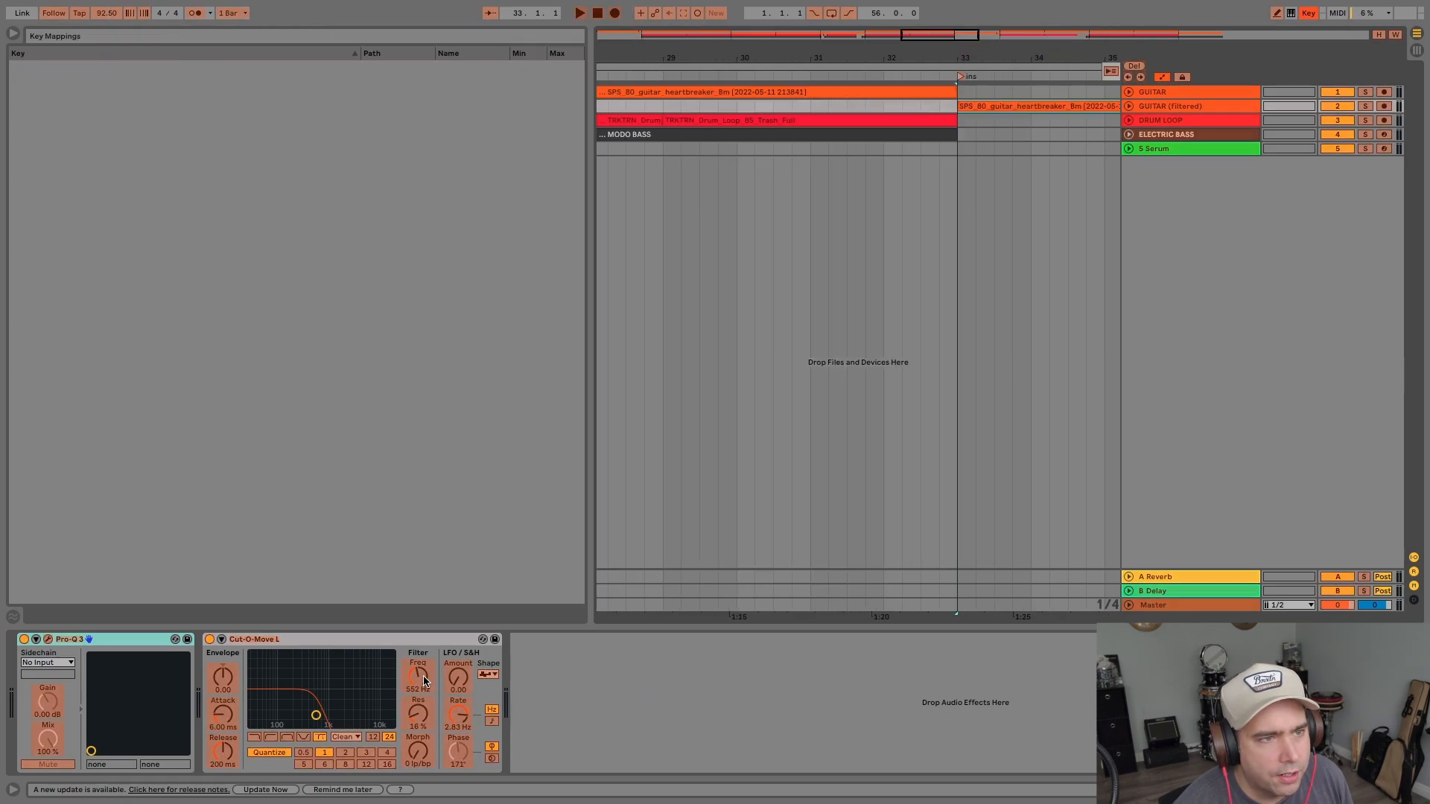
# - Toggle MIDI mapping mode on and off repeatedly, leaving mapping mode at the end
pyautogui.press('super+m')
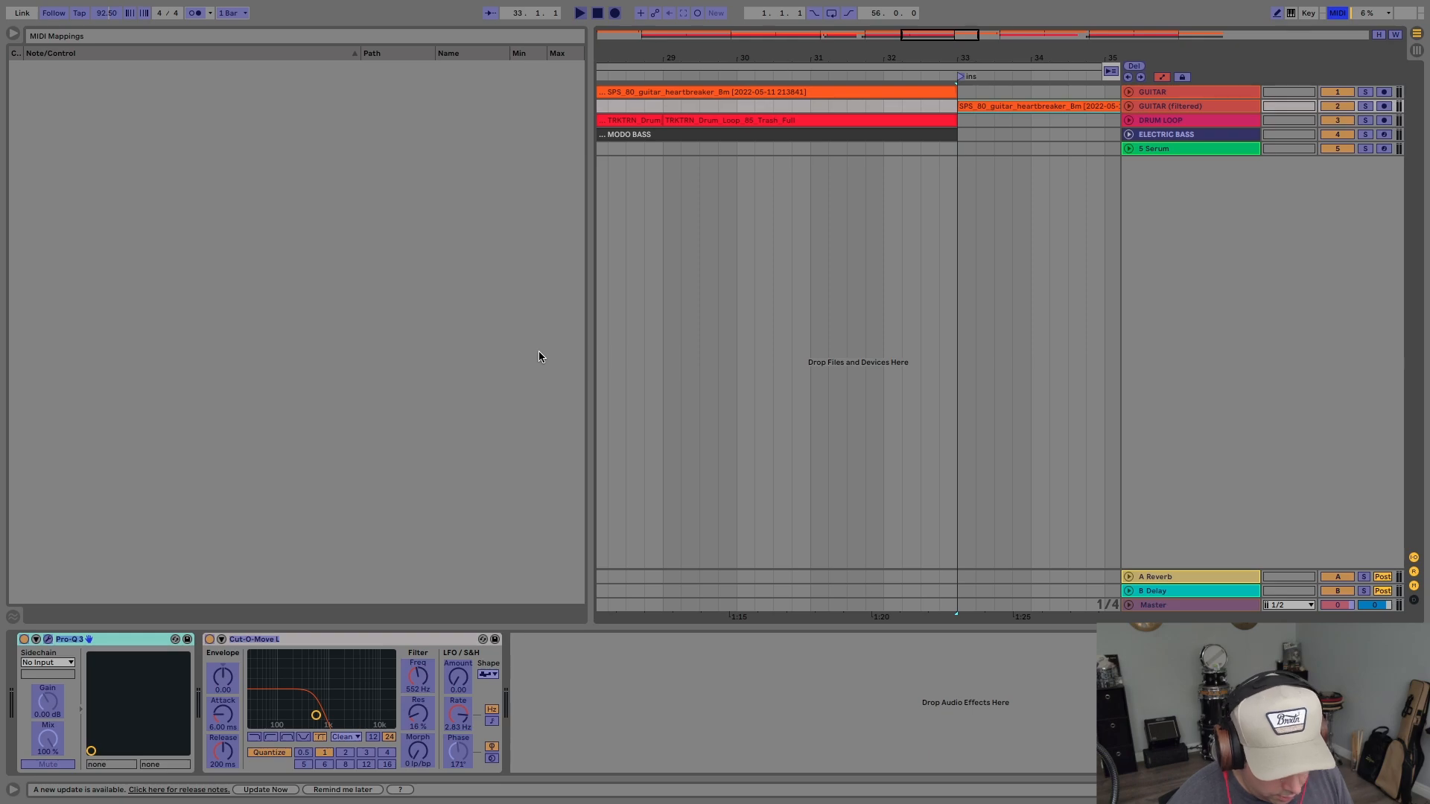
pyautogui.press('super+m')
pyautogui.press('super+m')
pyautogui.press('super+m')
pyautogui.press('super+m')
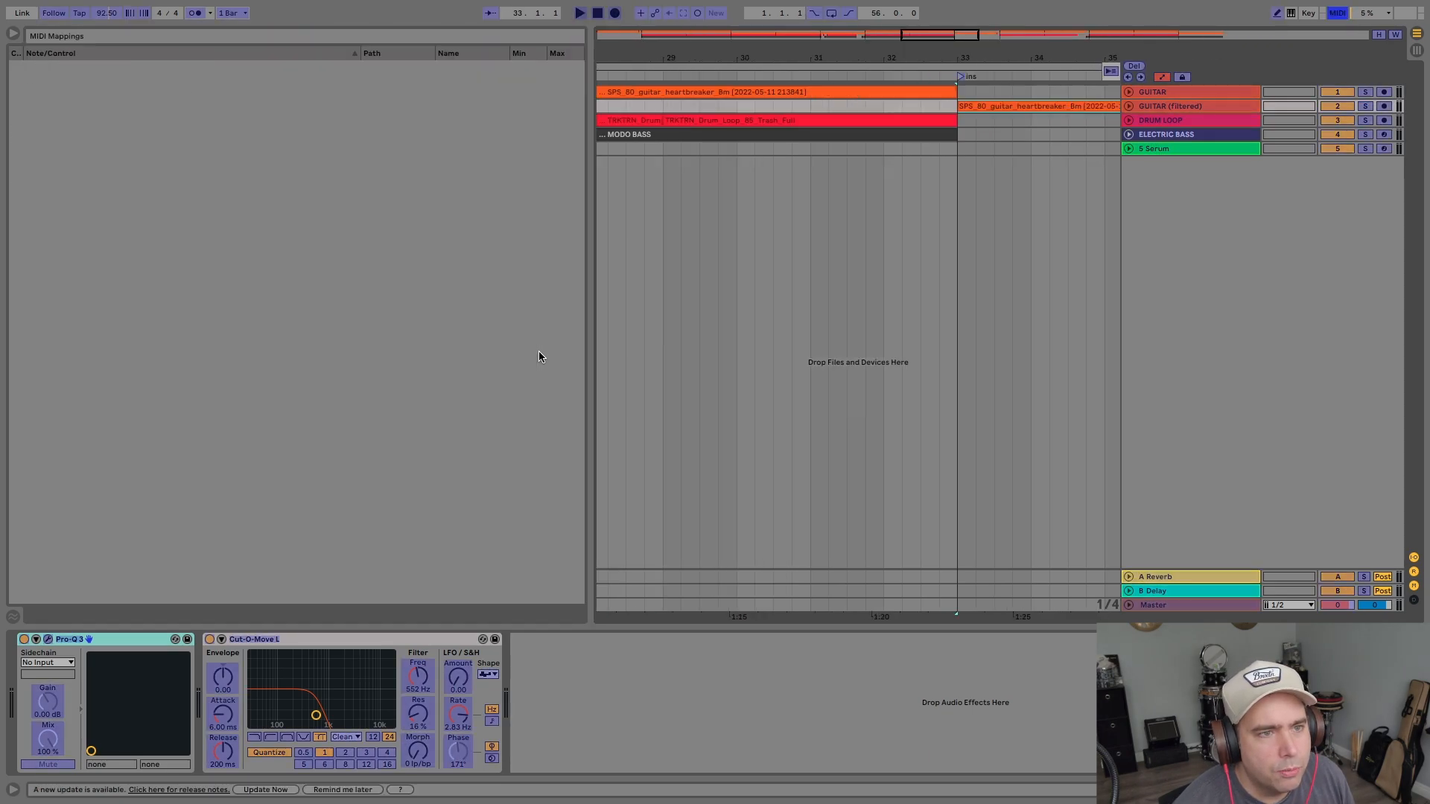
pyautogui.press('super+m')
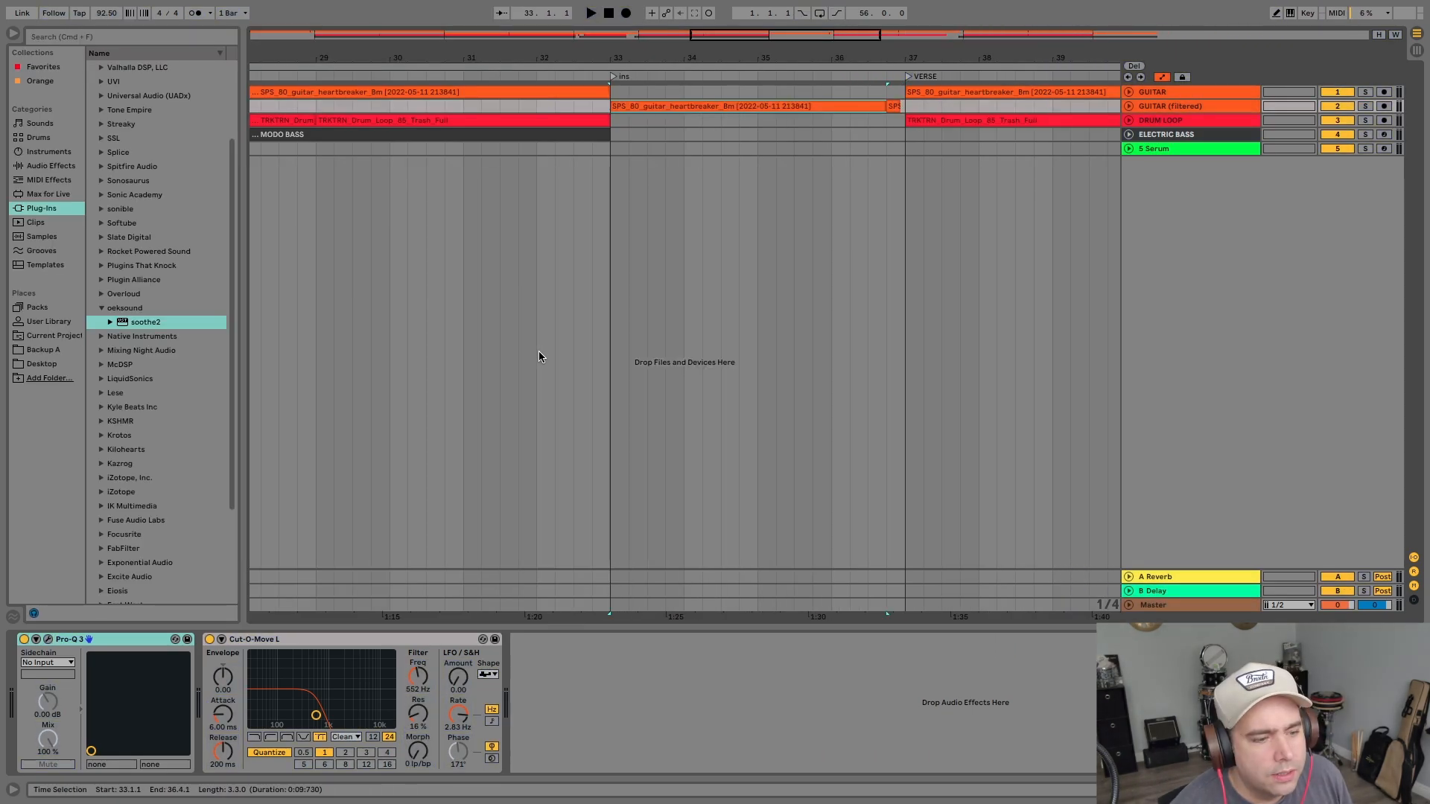
# - Hide and show the device view of the GUITAR (filtered) track repeatedly
pyautogui.press('alt+super+l')
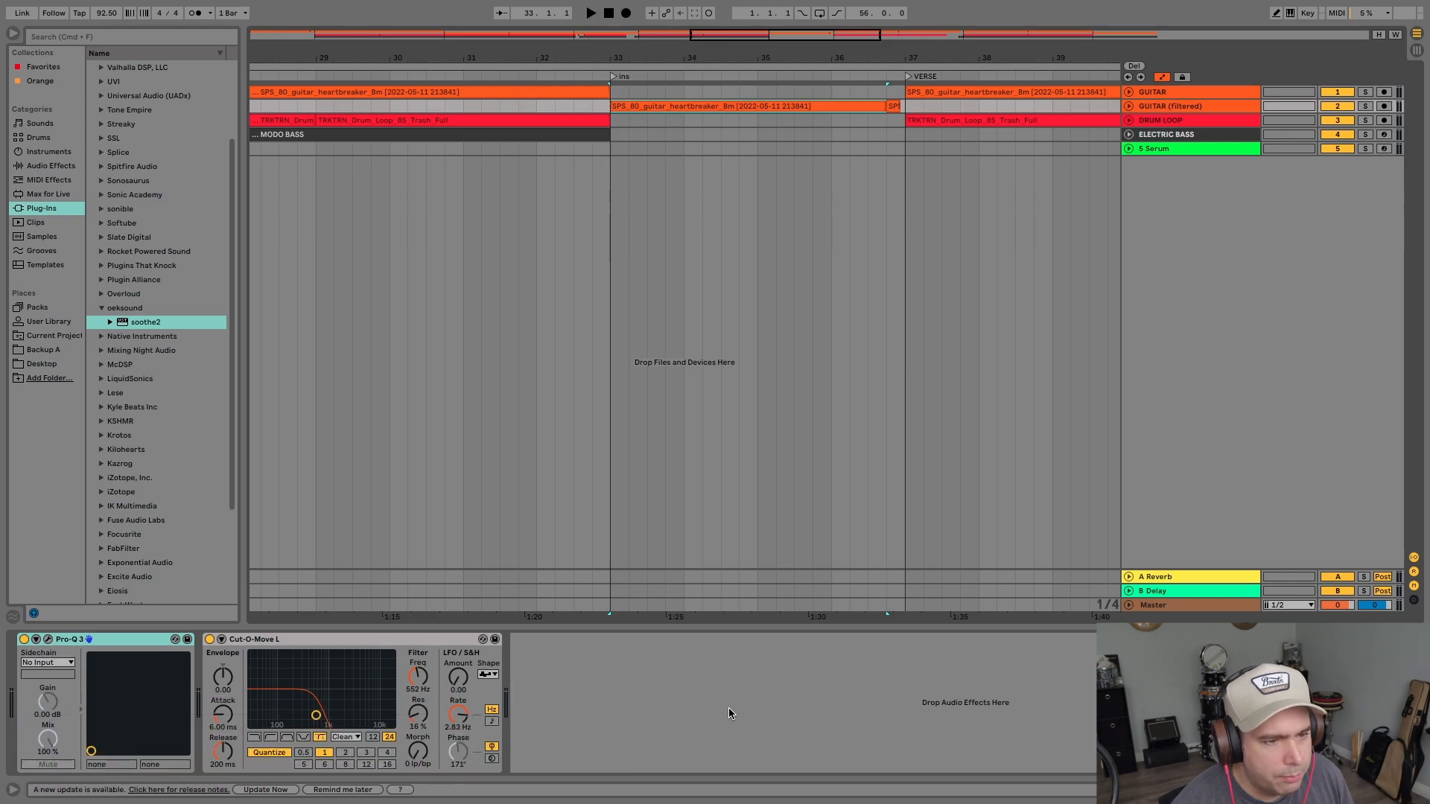
pyautogui.press('alt+super+l')
pyautogui.press('alt+super+l')
pyautogui.press('alt+super+l')
pyautogui.press('alt+super+l')
pyautogui.press('alt+super+l')
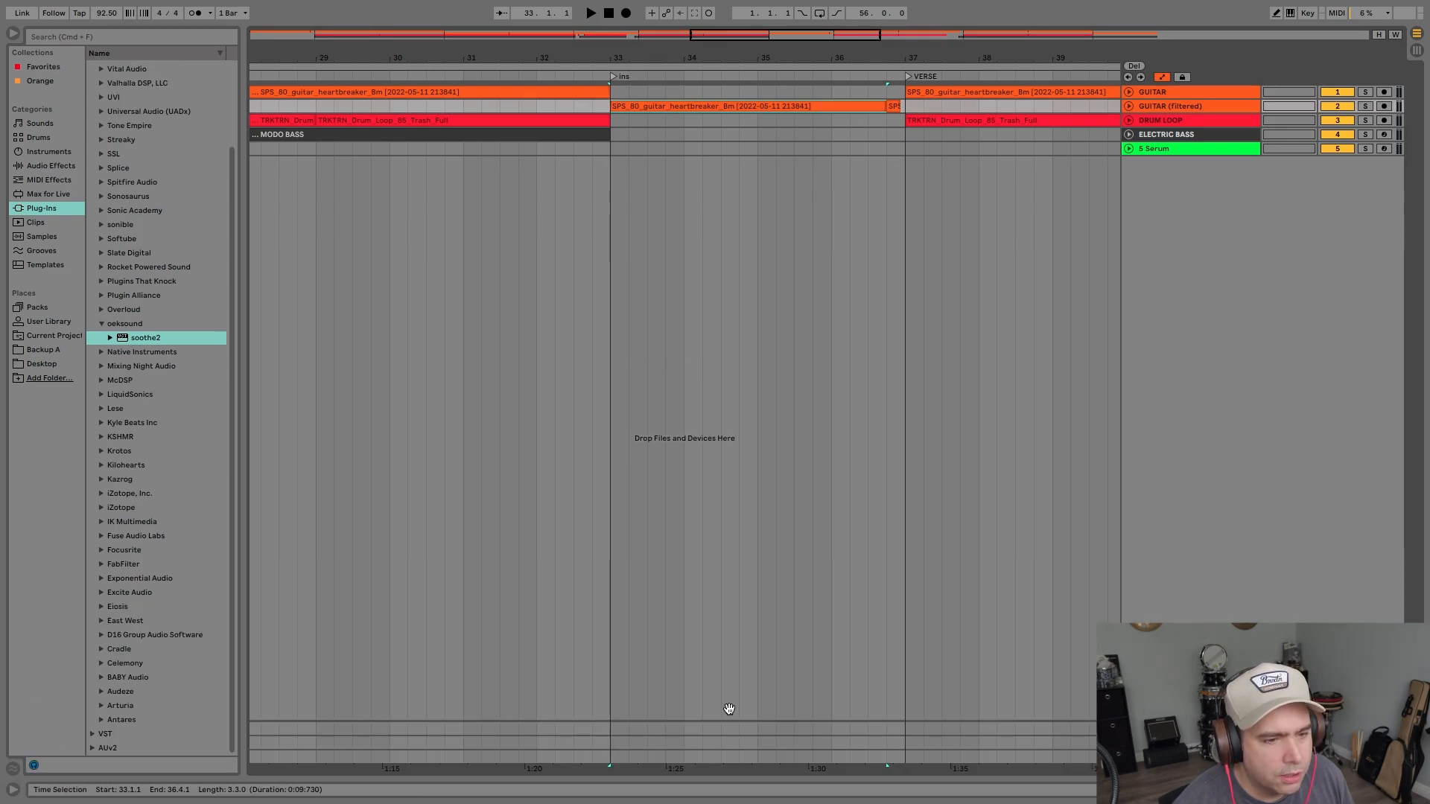
pyautogui.press('alt+super+l')
pyautogui.press('alt+super+l')
pyautogui.press('alt+super+l')
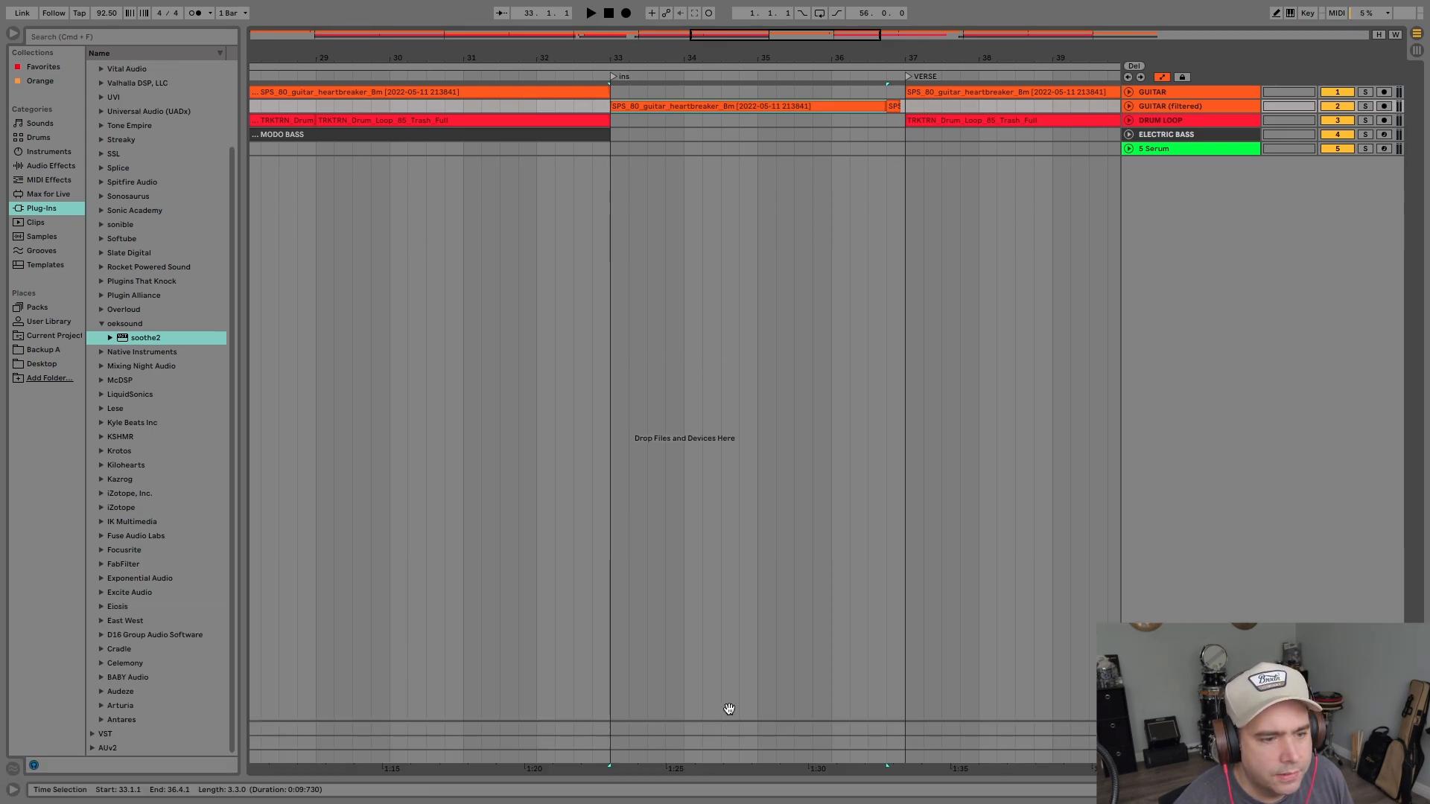
# - Insert a new MIDI track directly below the Serum track
pyautogui.click(1222, 150)
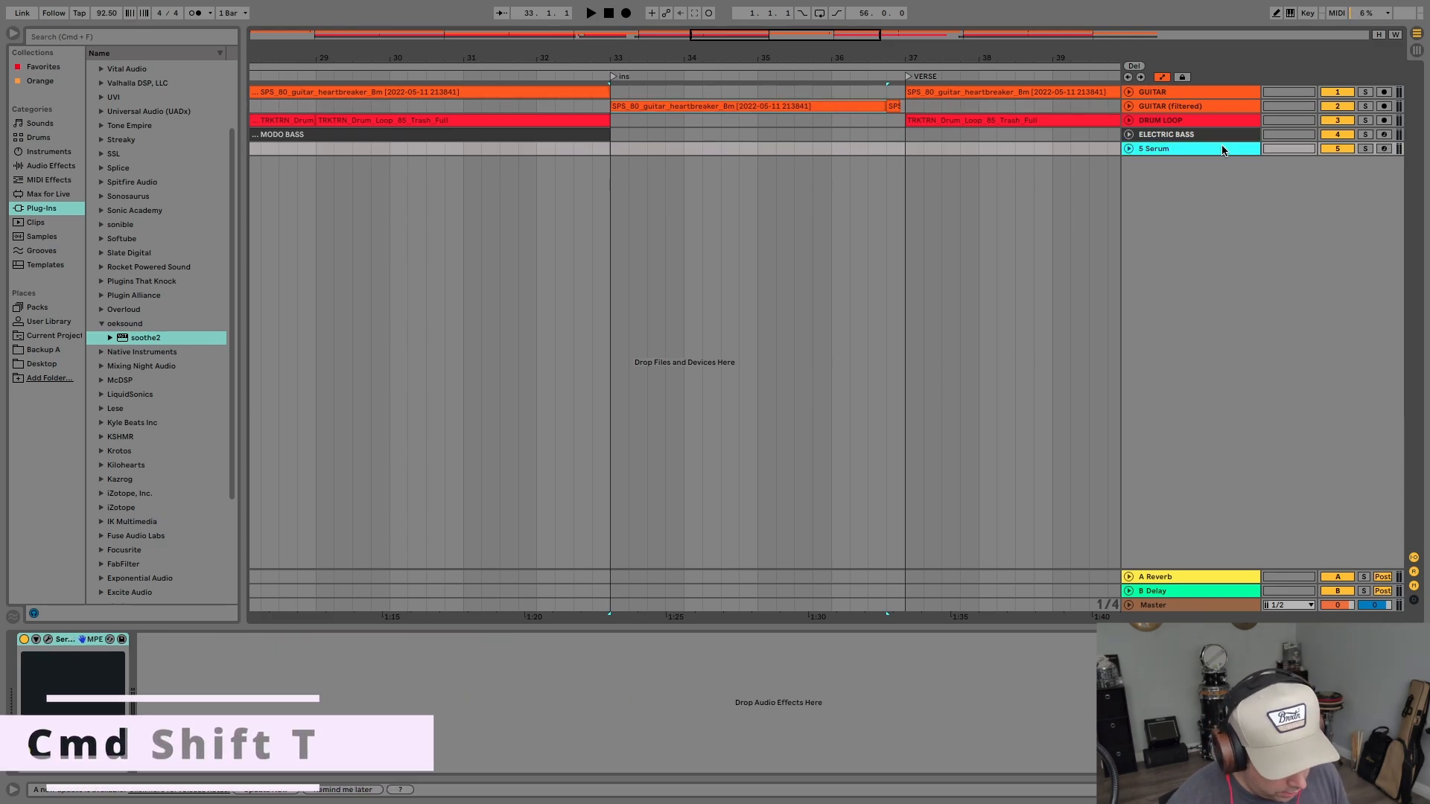
pyautogui.press('super+shift+t')
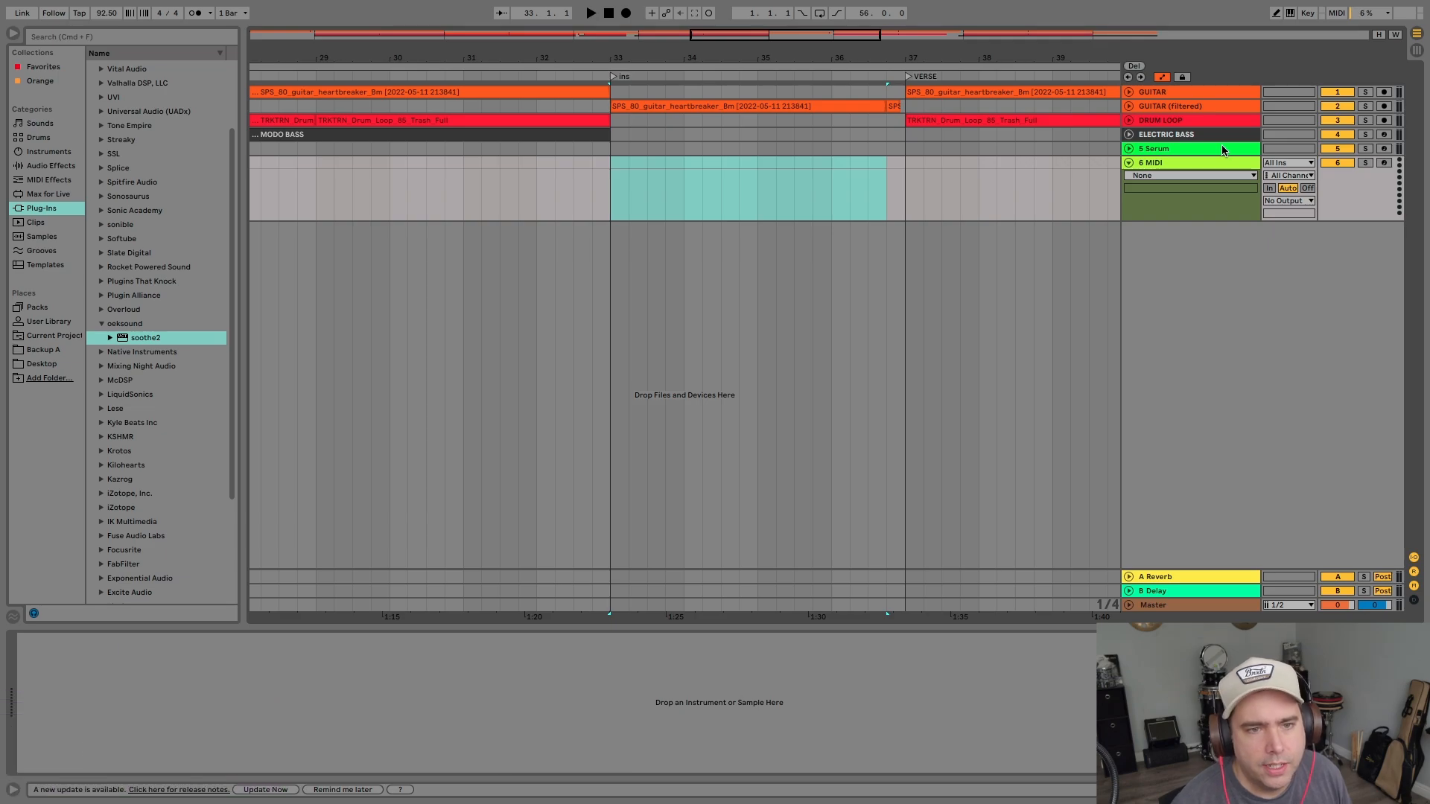
# - Insert an empty quarter-note MIDI clip at bar 33 on the new MIDI track and duplicate it three times
pyautogui.click(655, 167)
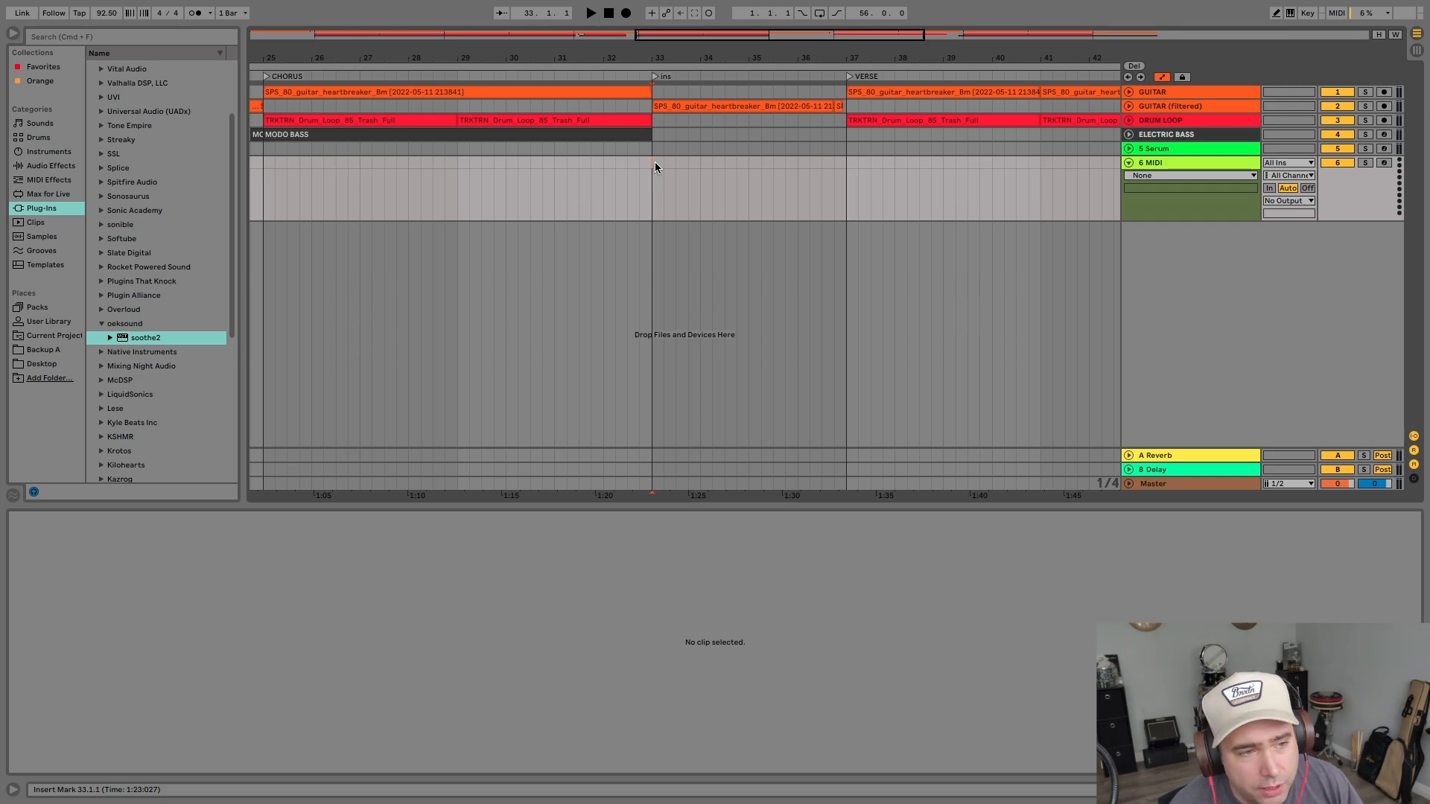
pyautogui.press('super+shift+m')
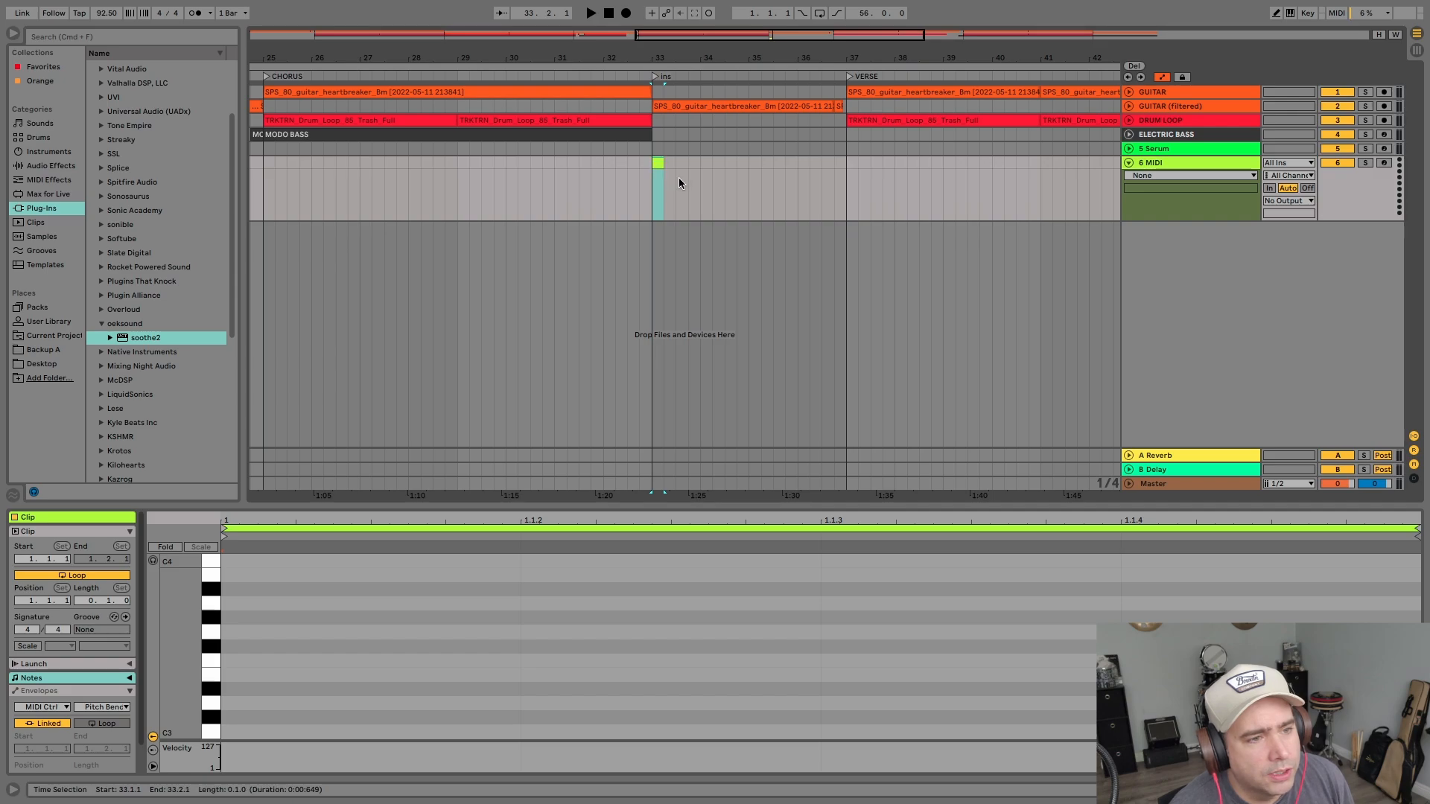
pyautogui.press('super+d')
pyautogui.press('super+d')
pyautogui.press('super+d')
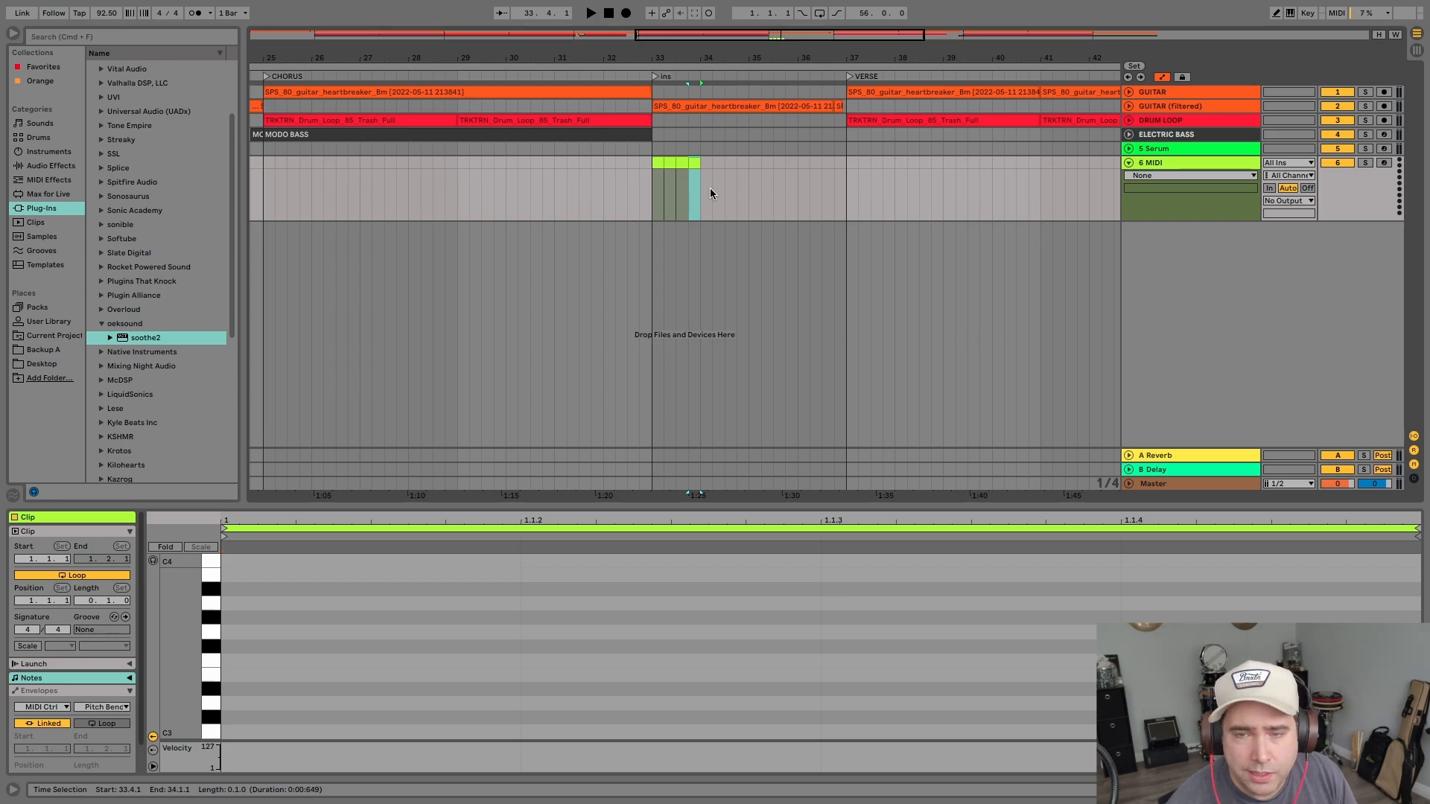
# - Delete the four quarter-note clips between bars 33 and 34 on the new MIDI track
pyautogui.click(659, 186)
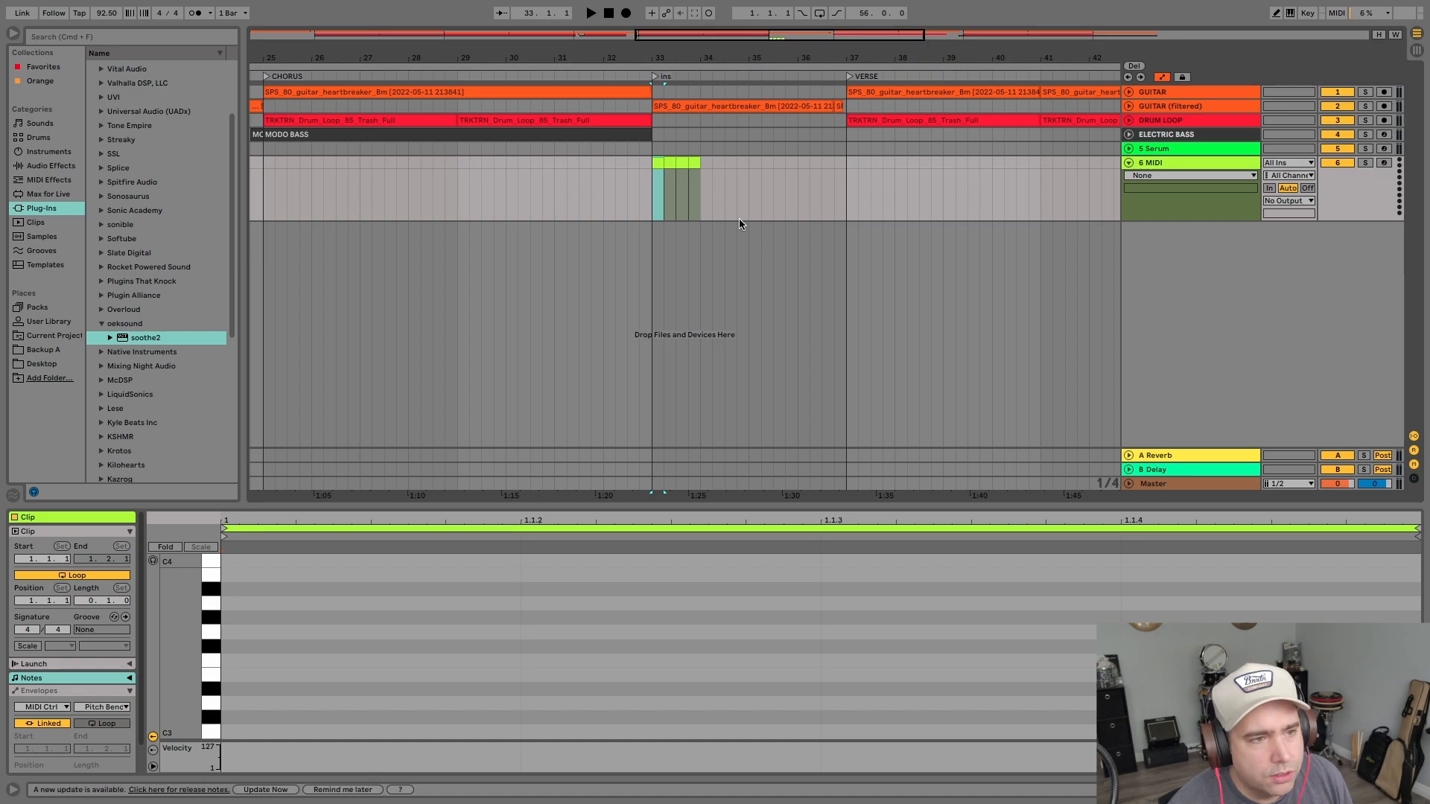
pyautogui.click(712, 162)
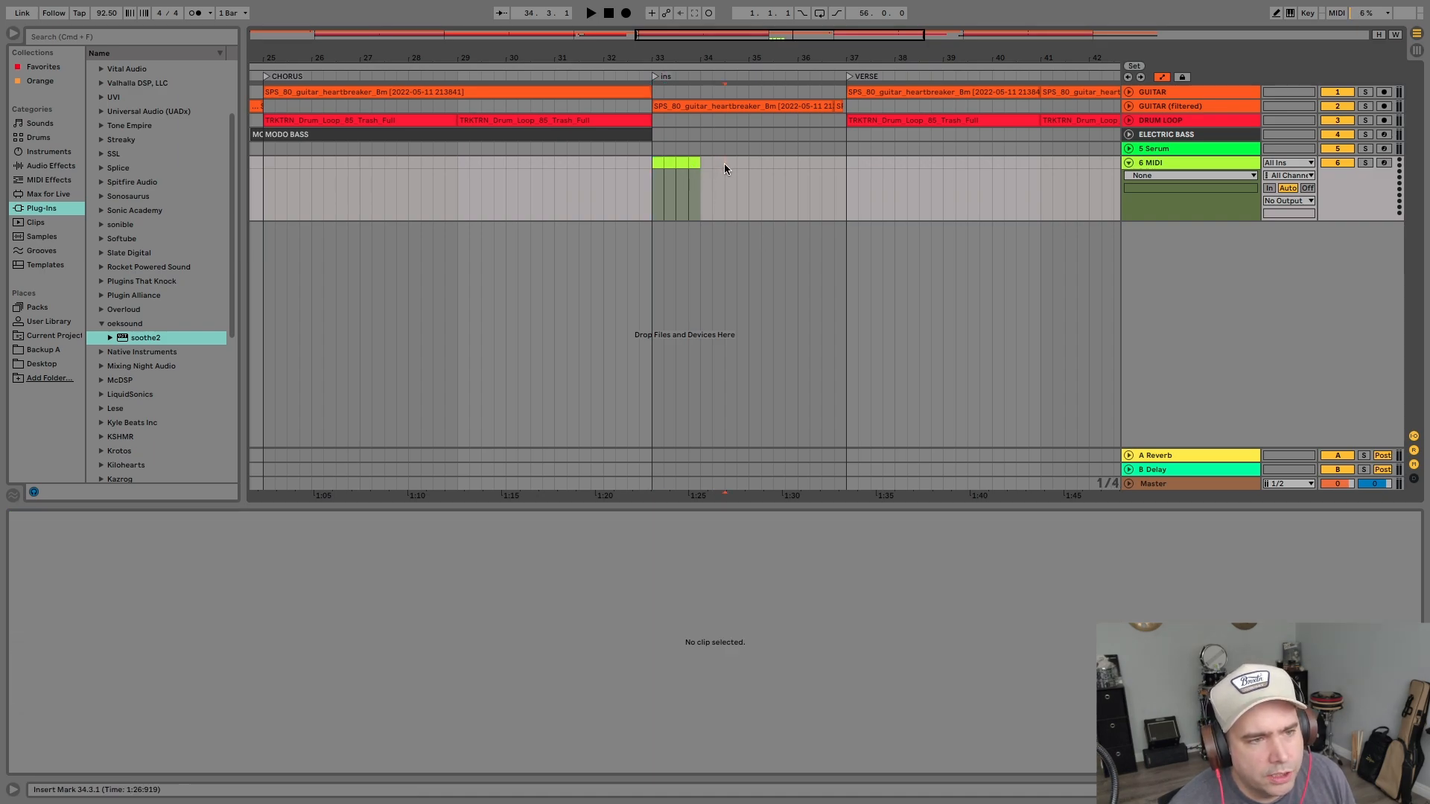
pyautogui.moveTo(703, 159); pyautogui.dragTo(653, 162)
pyautogui.press('Delete')
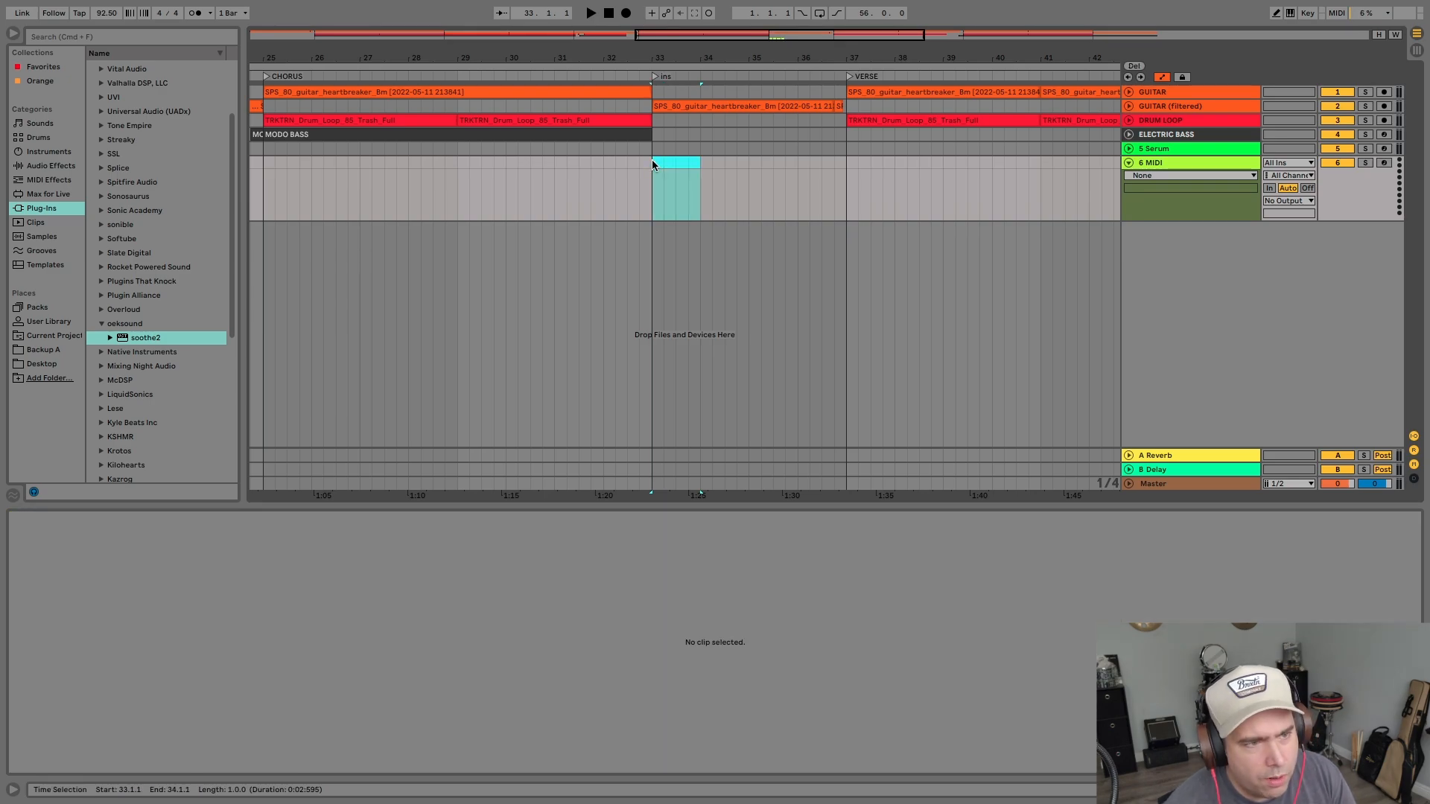
# - Set the fixed grid to 1/2, insert an empty half-note MIDI clip at bar 33 and duplicate it three times
pyautogui.rightClick(661, 167)
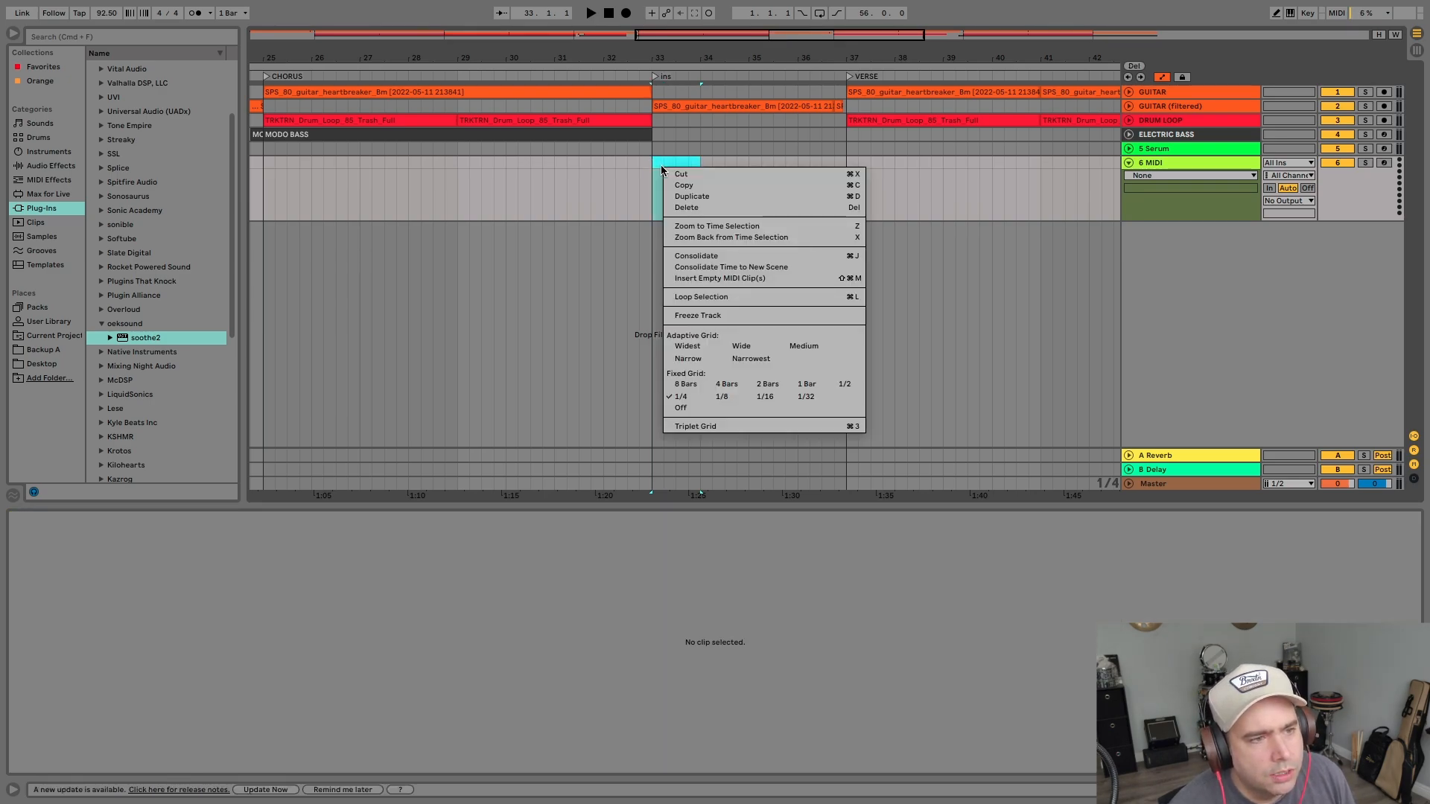
pyautogui.click(843, 384)
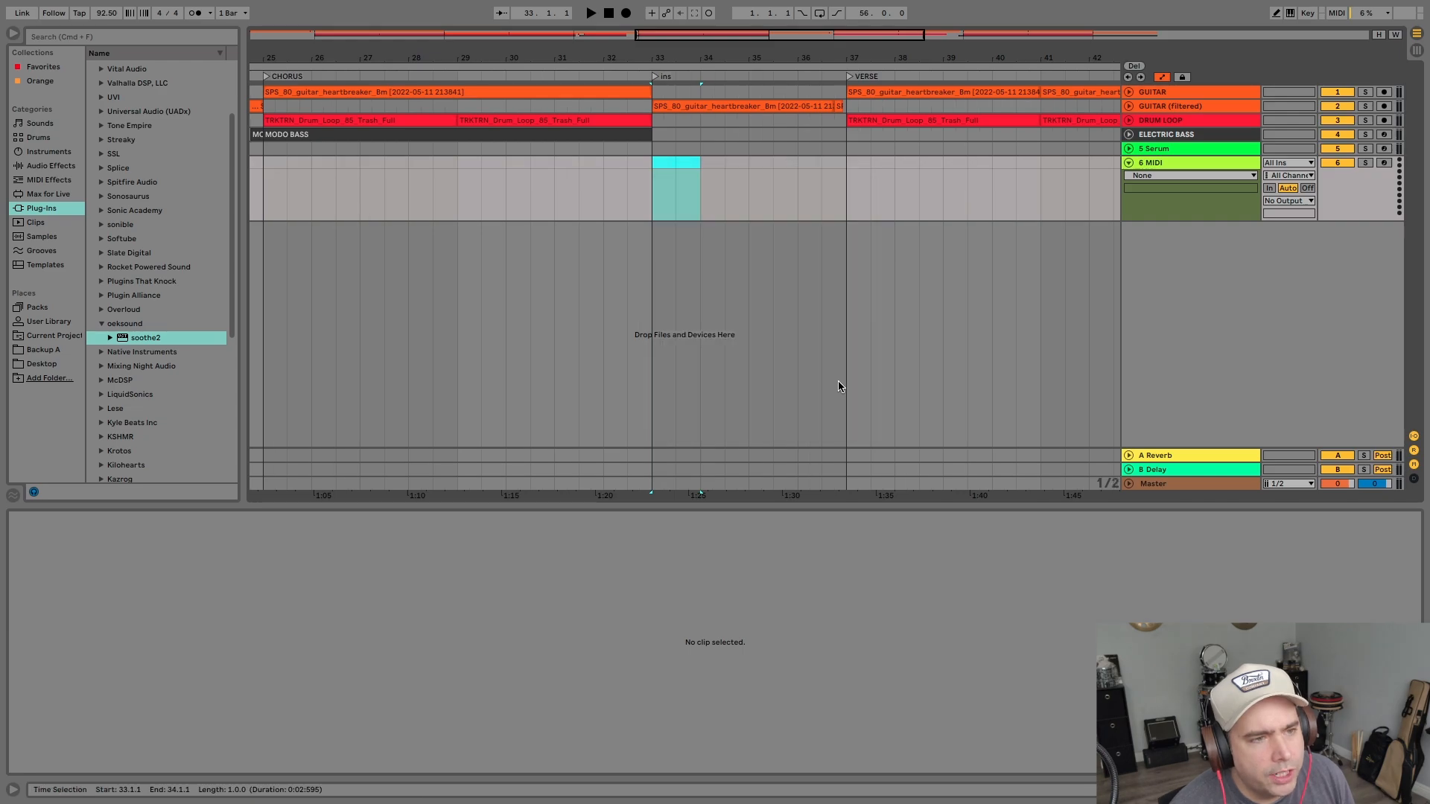
pyautogui.click(651, 186)
pyautogui.press('super+shift+m')
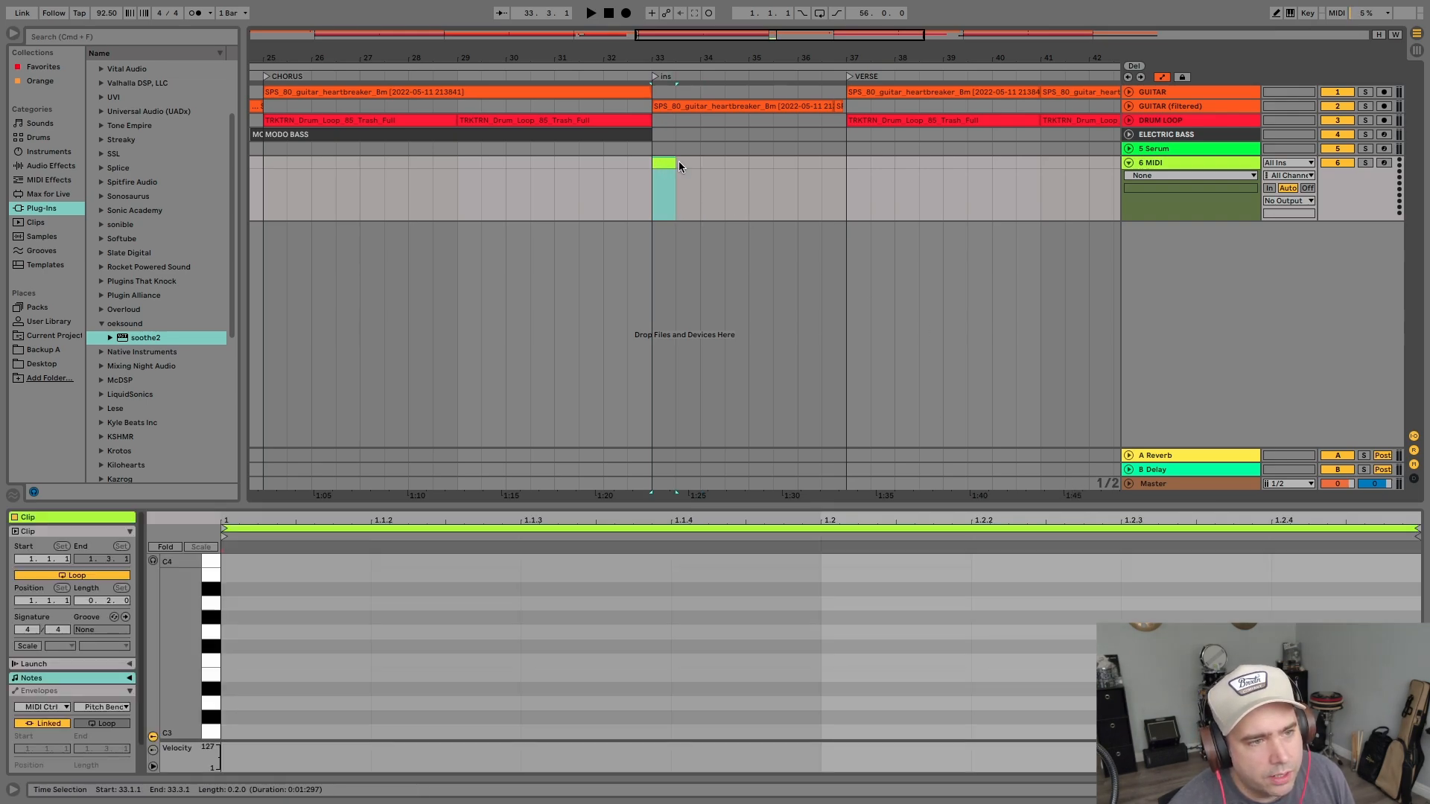
pyautogui.press('super+d')
pyautogui.press('super+d')
pyautogui.press('super+d')
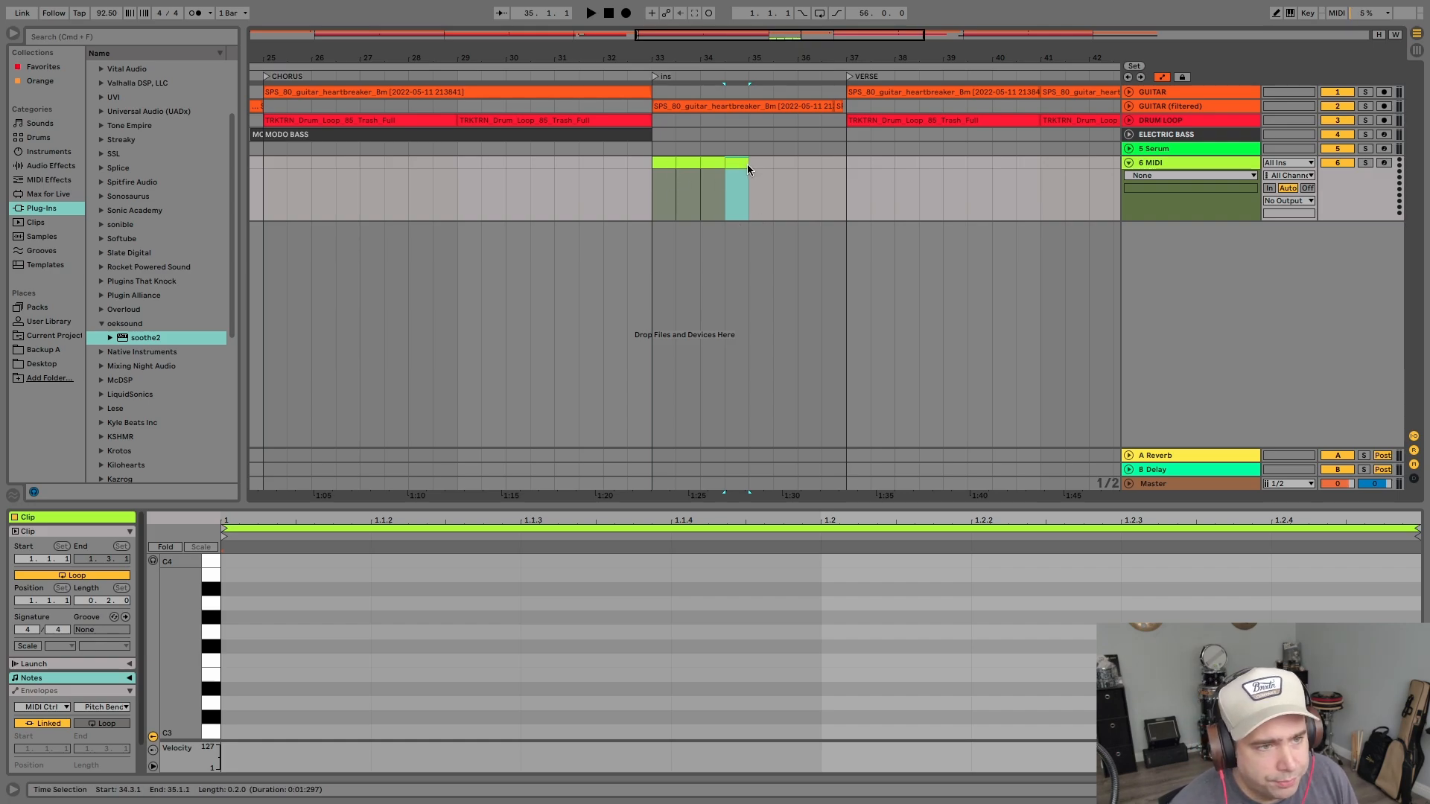
# - Delete the four half-note clips between bars 33 and 35 and set the fixed grid to 1/4
pyautogui.moveTo(752, 169); pyautogui.dragTo(648, 171)
pyautogui.press('Delete')
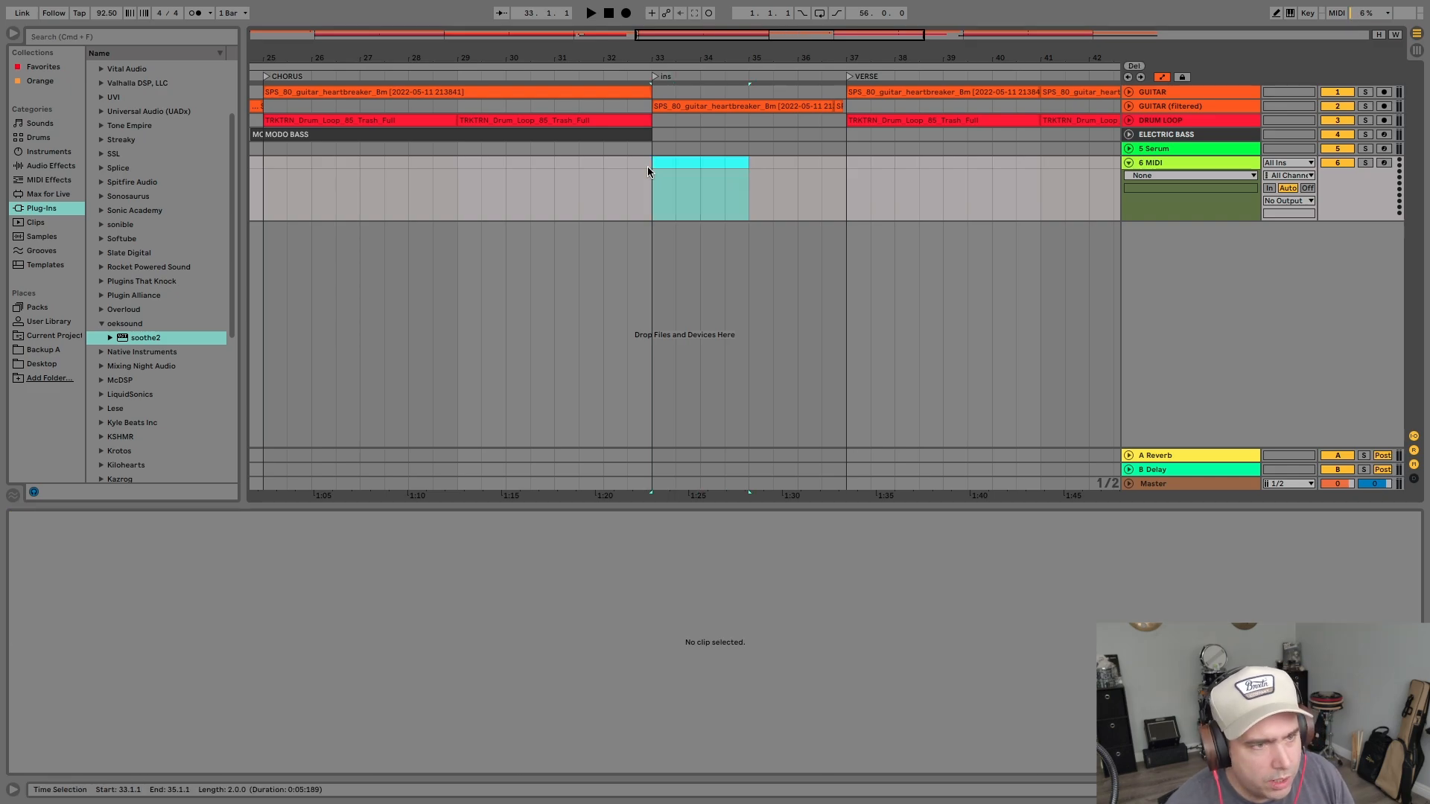
pyautogui.rightClick(648, 170)
pyautogui.click(668, 397)
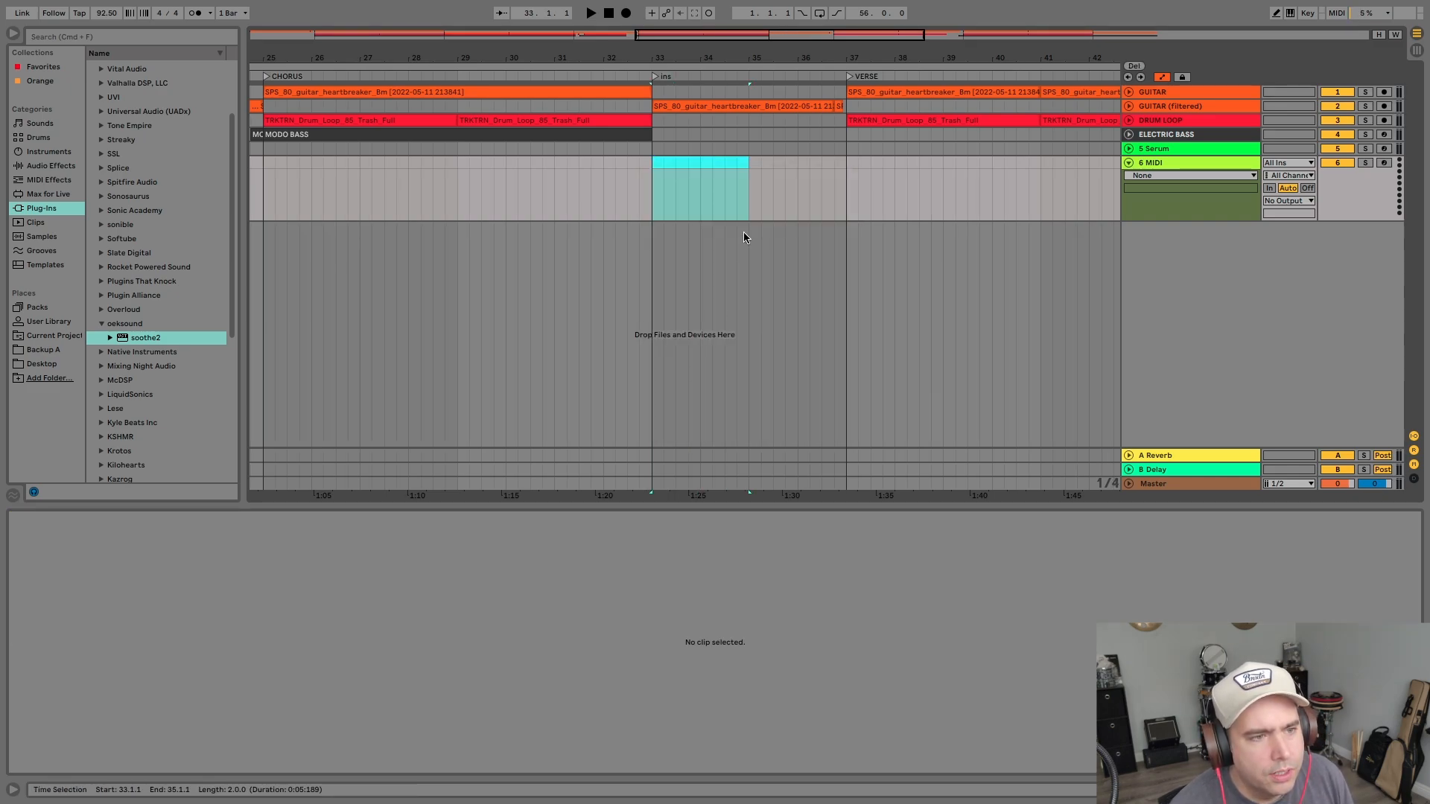
# - Insert an empty four-bar MIDI clip from bar 33 to bar 37 on the new MIDI track
pyautogui.click(745, 195)
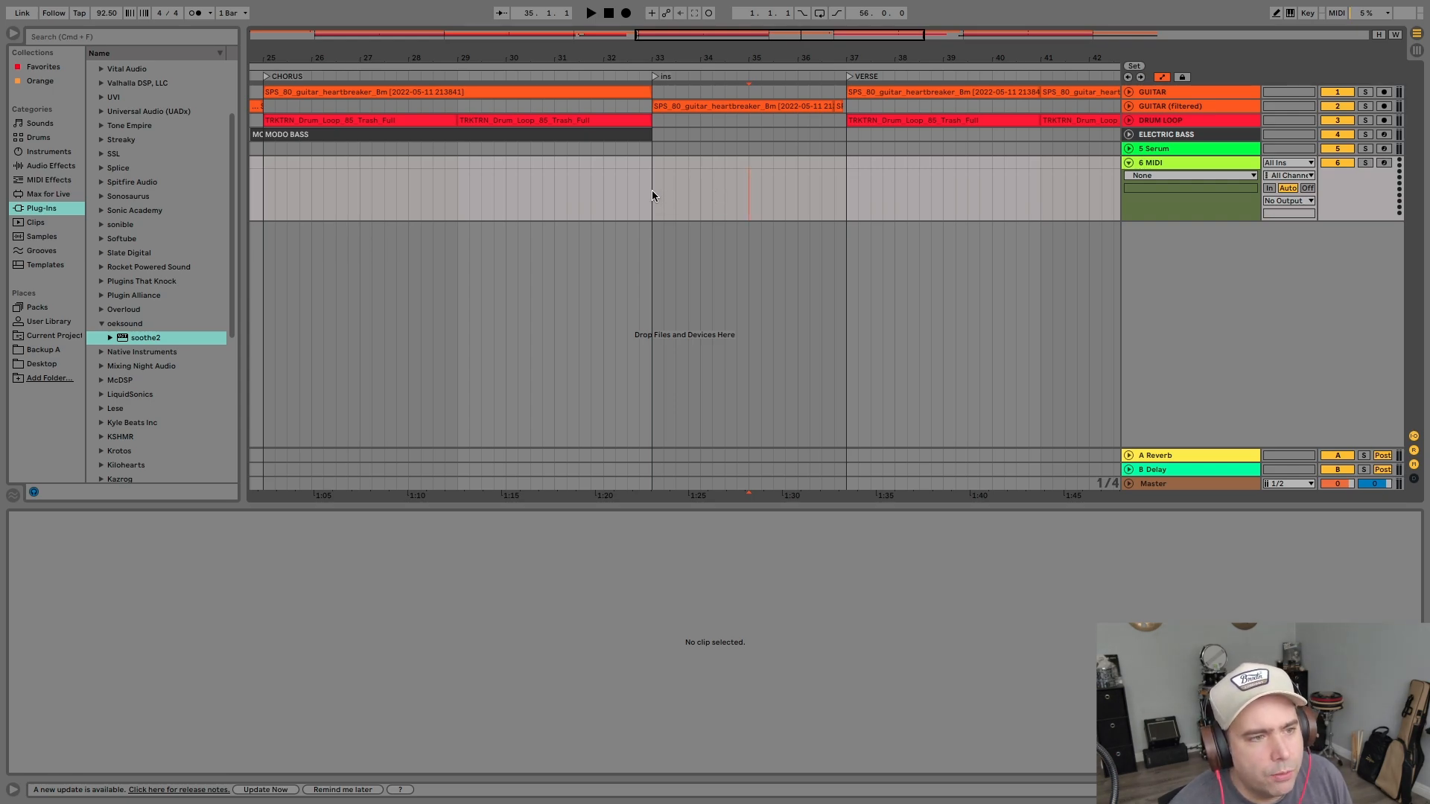
pyautogui.moveTo(651, 195); pyautogui.dragTo(842, 175)
pyautogui.press('super+shift+m')
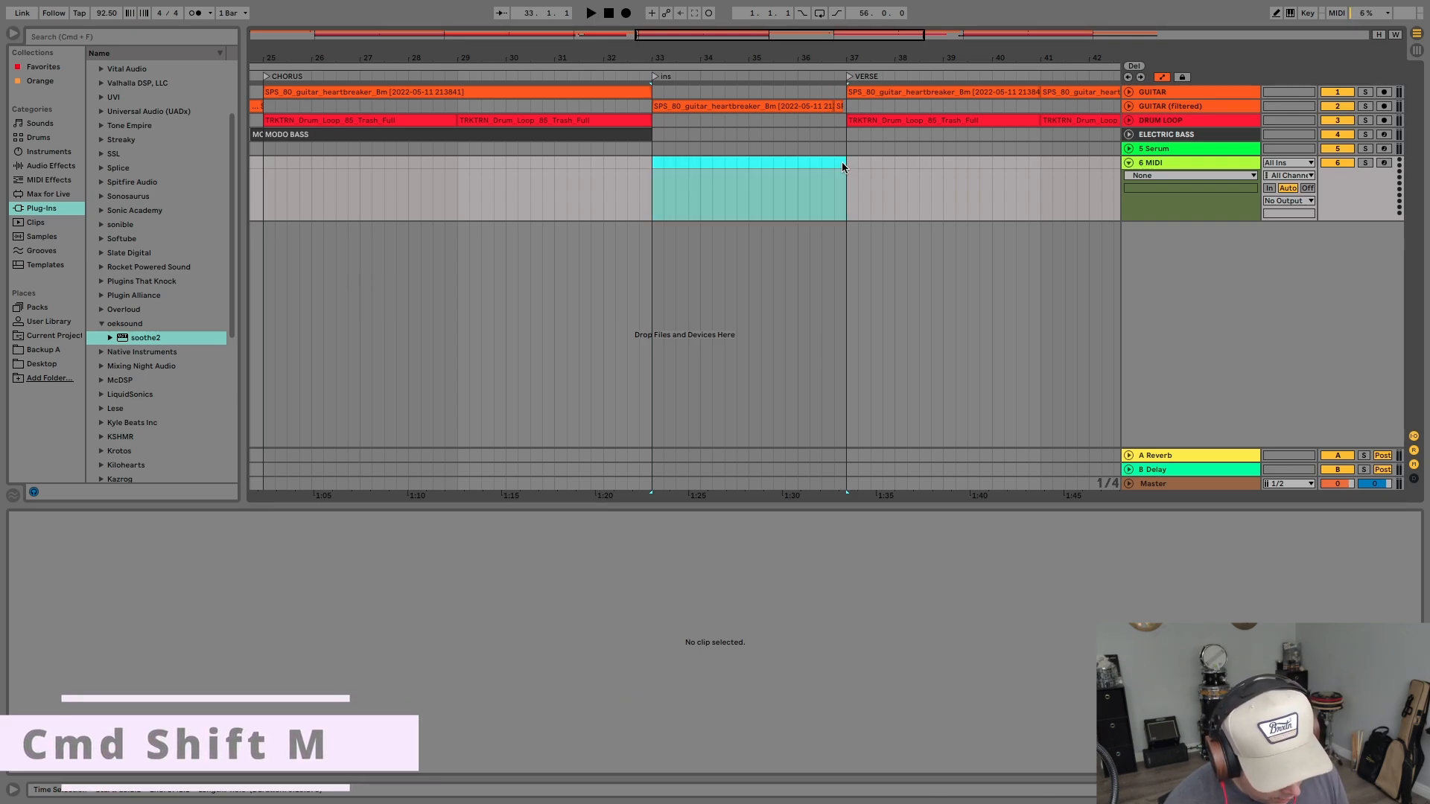
pyautogui.press('super+shift+m')
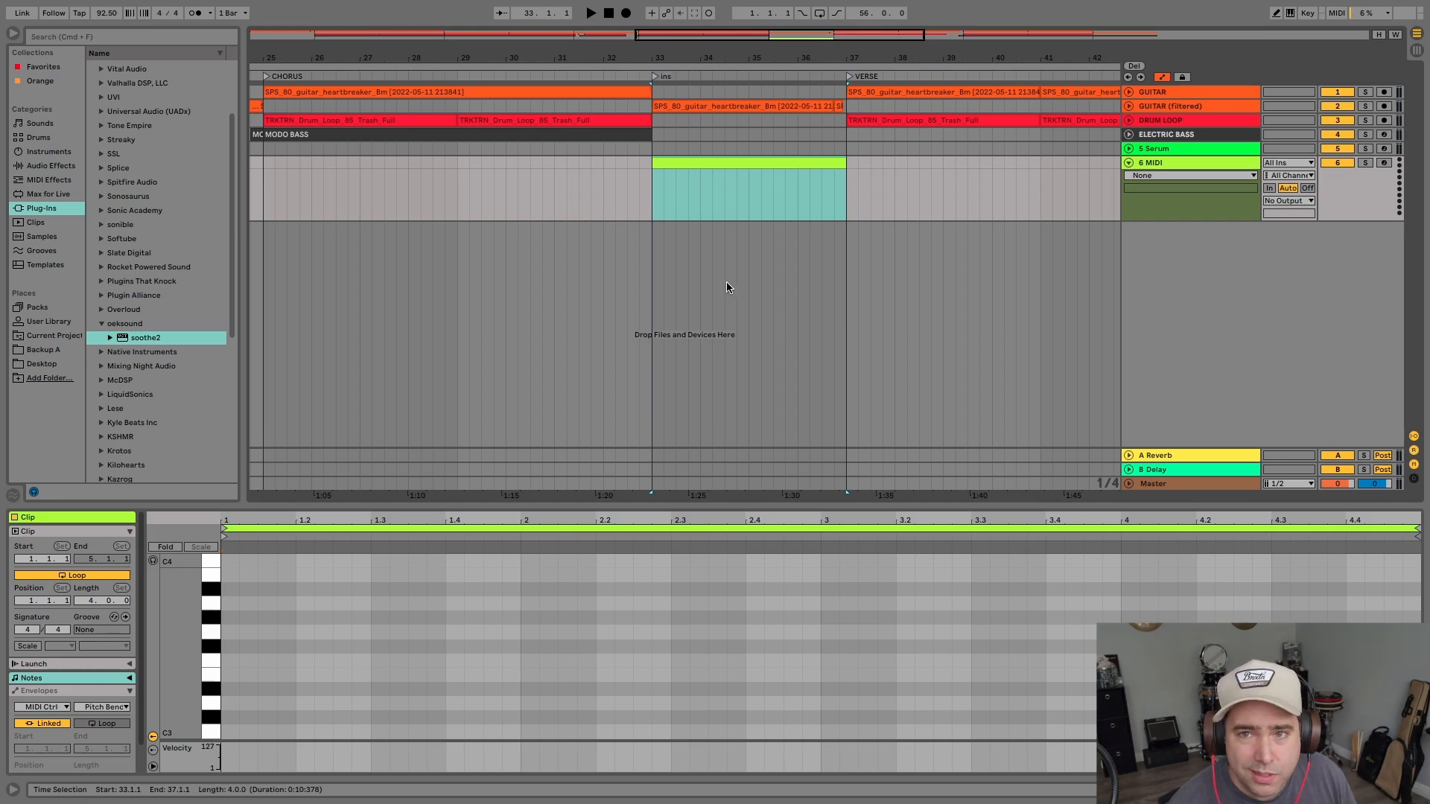
# - Insert four bars of silence at bar 33 across all tracks and undo the insertion
pyautogui.press('super+i')
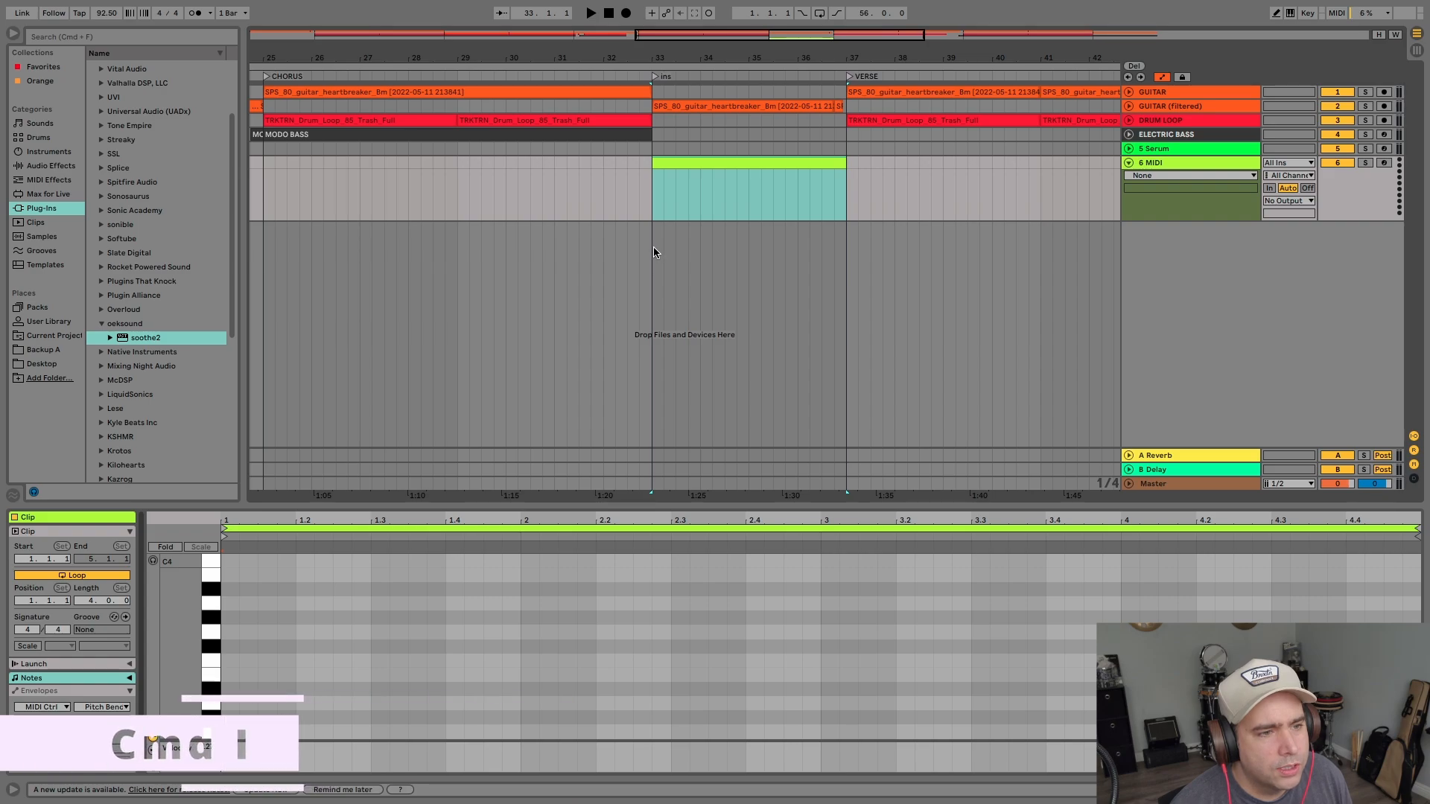
pyautogui.moveTo(654, 248); pyautogui.dragTo(846, 260)
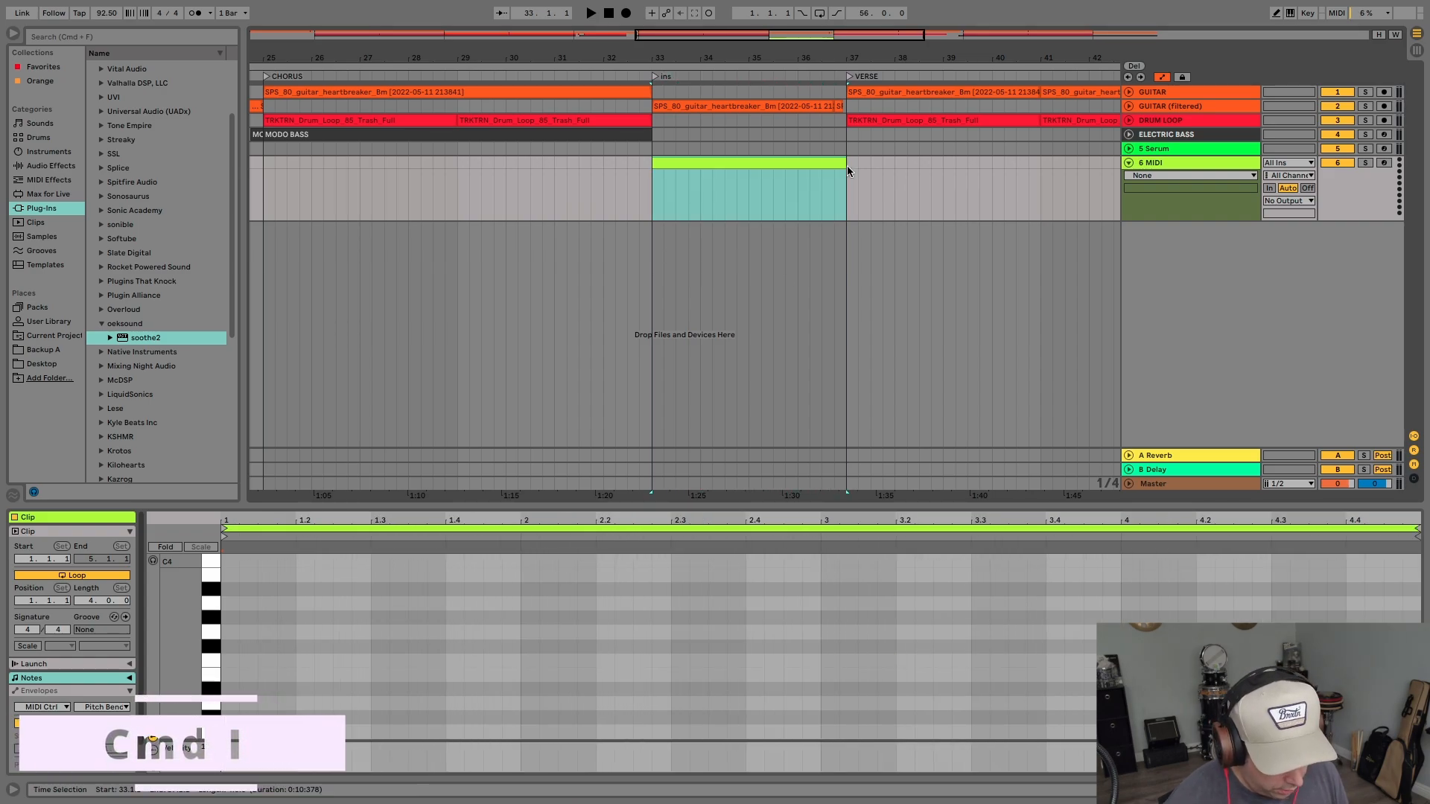
pyautogui.press('super+i')
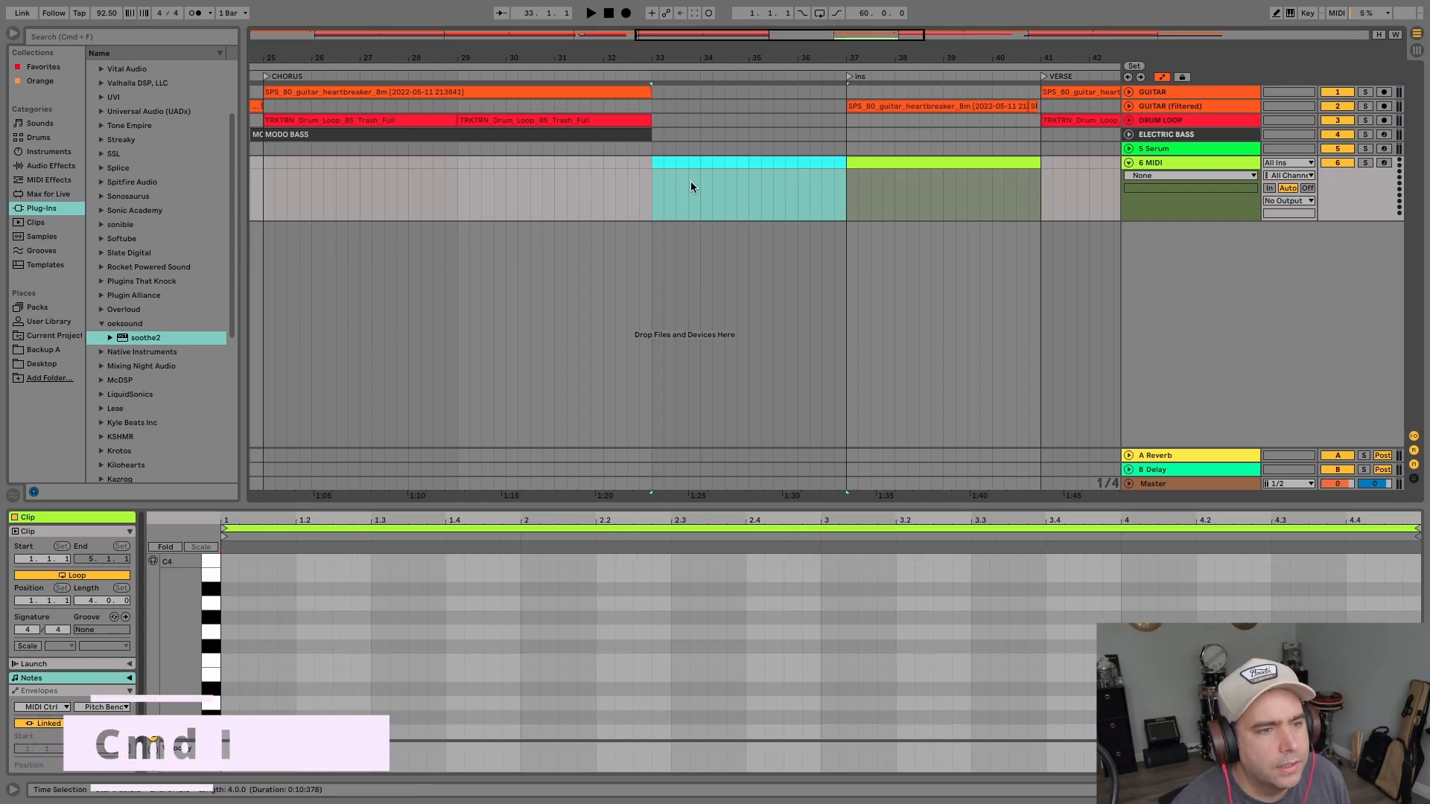
pyautogui.moveTo(654, 181); pyautogui.dragTo(791, 184)
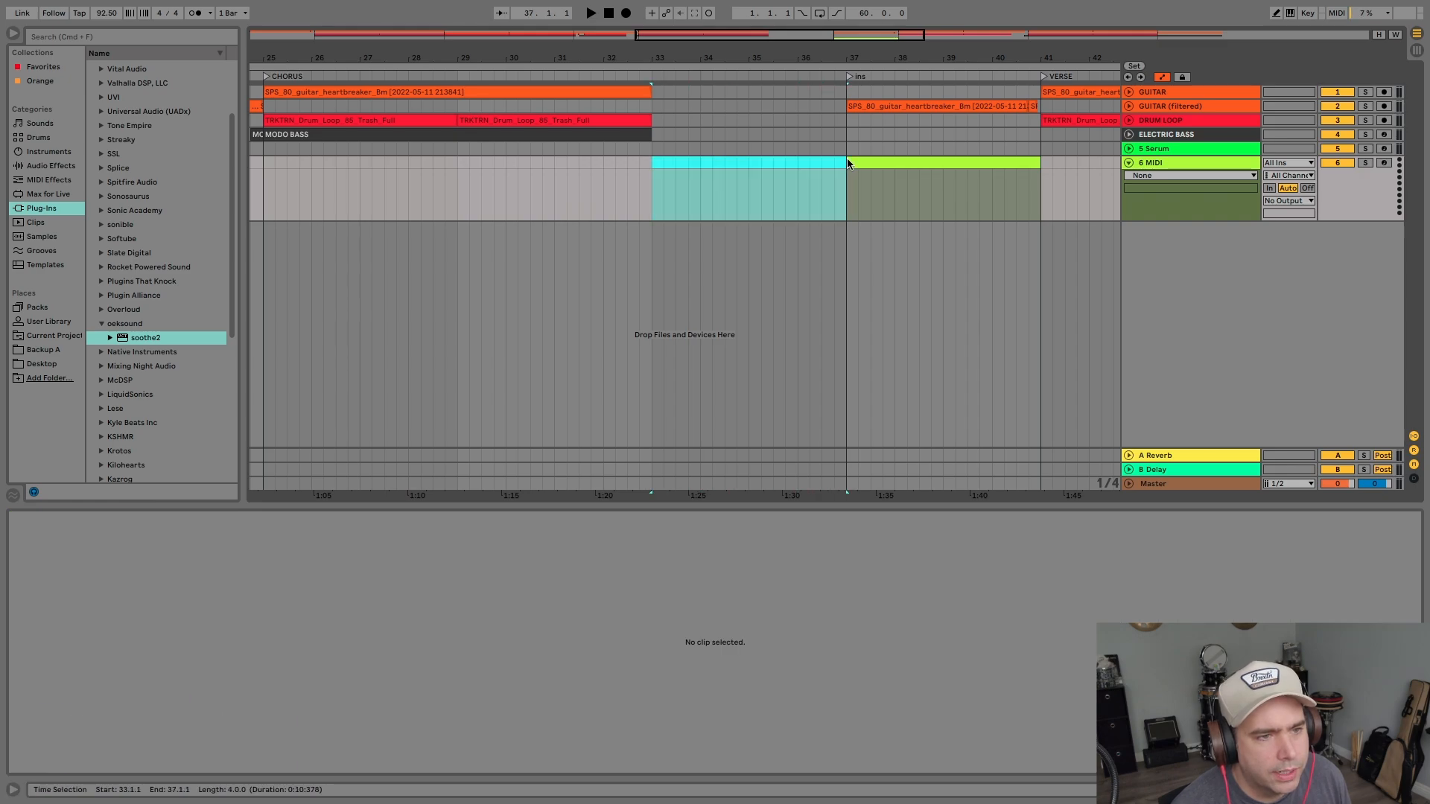
pyautogui.press('super+z')
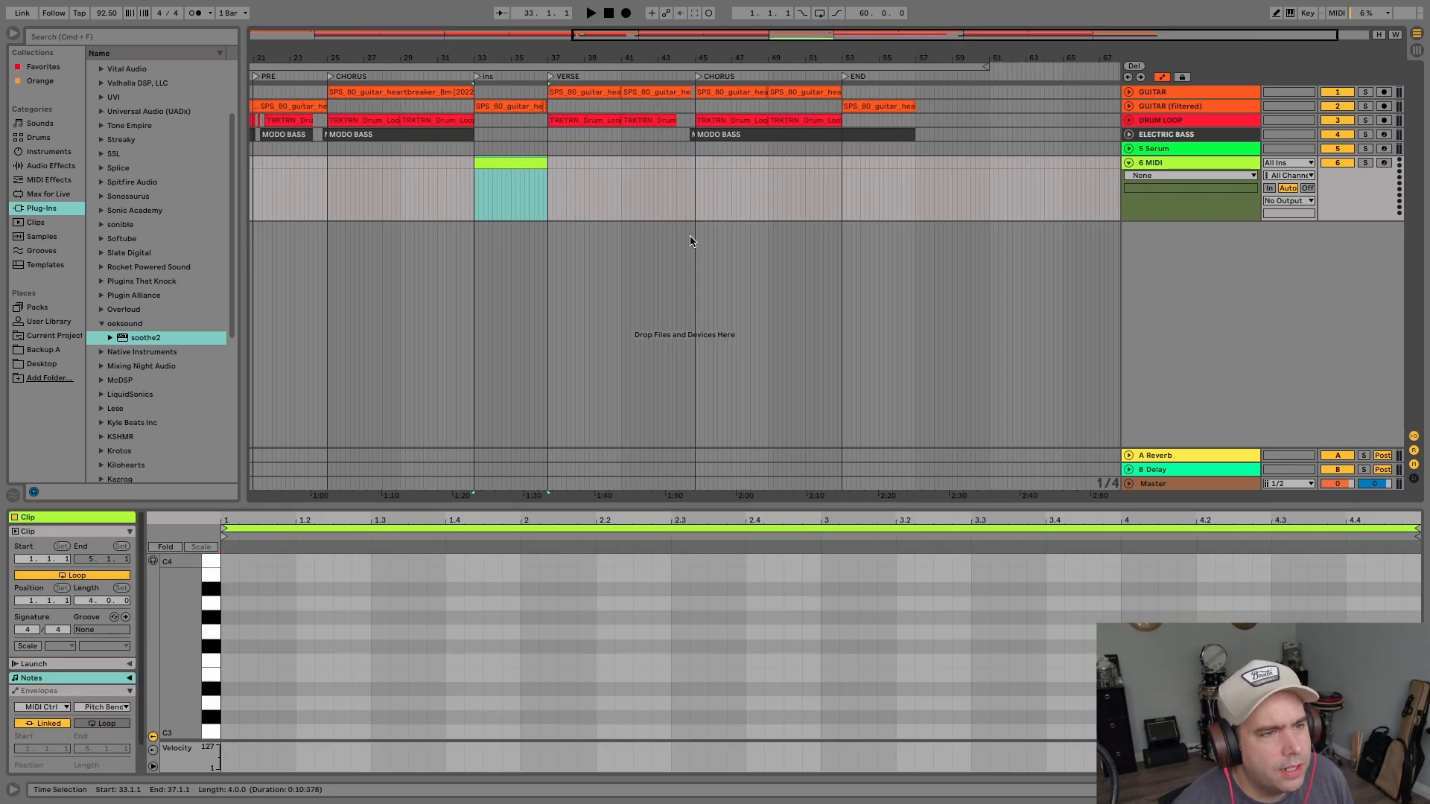
# - Duplicate the time of the VERSE section, bars 37 to 45, across all tracks and undo the duplication
pyautogui.moveTo(609, 58); pyautogui.dragTo(489, 162)
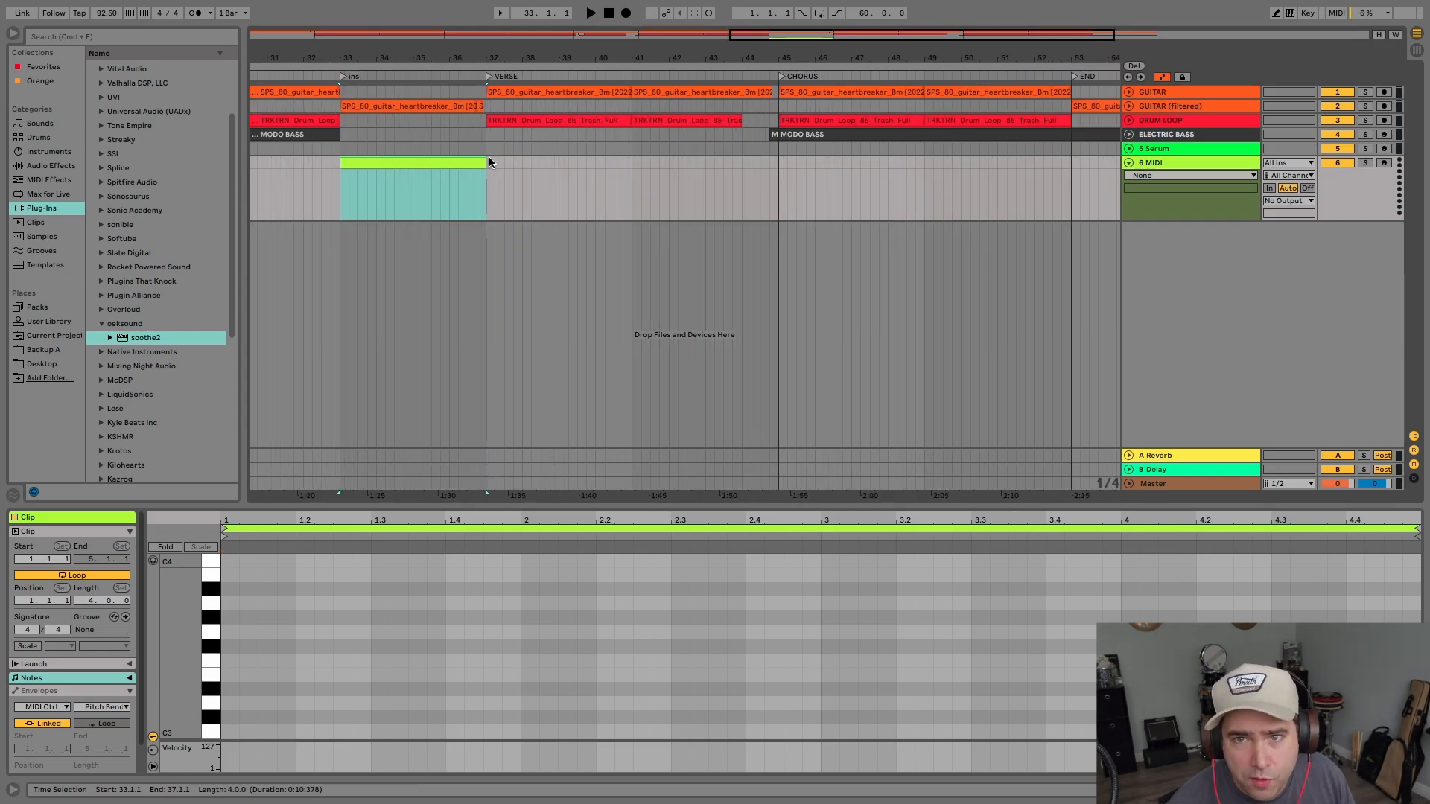
pyautogui.click(511, 175)
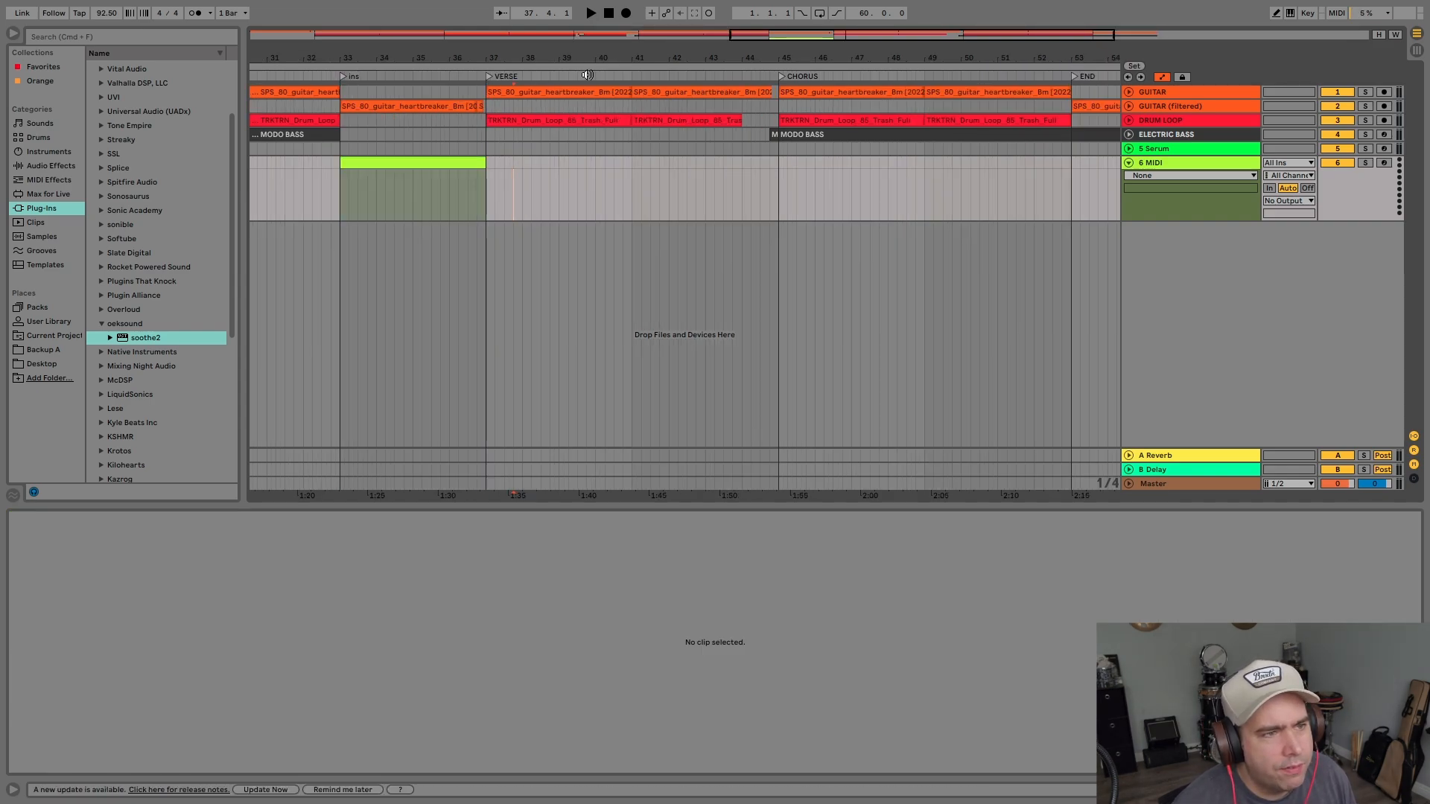
pyautogui.moveTo(485, 162); pyautogui.dragTo(773, 190)
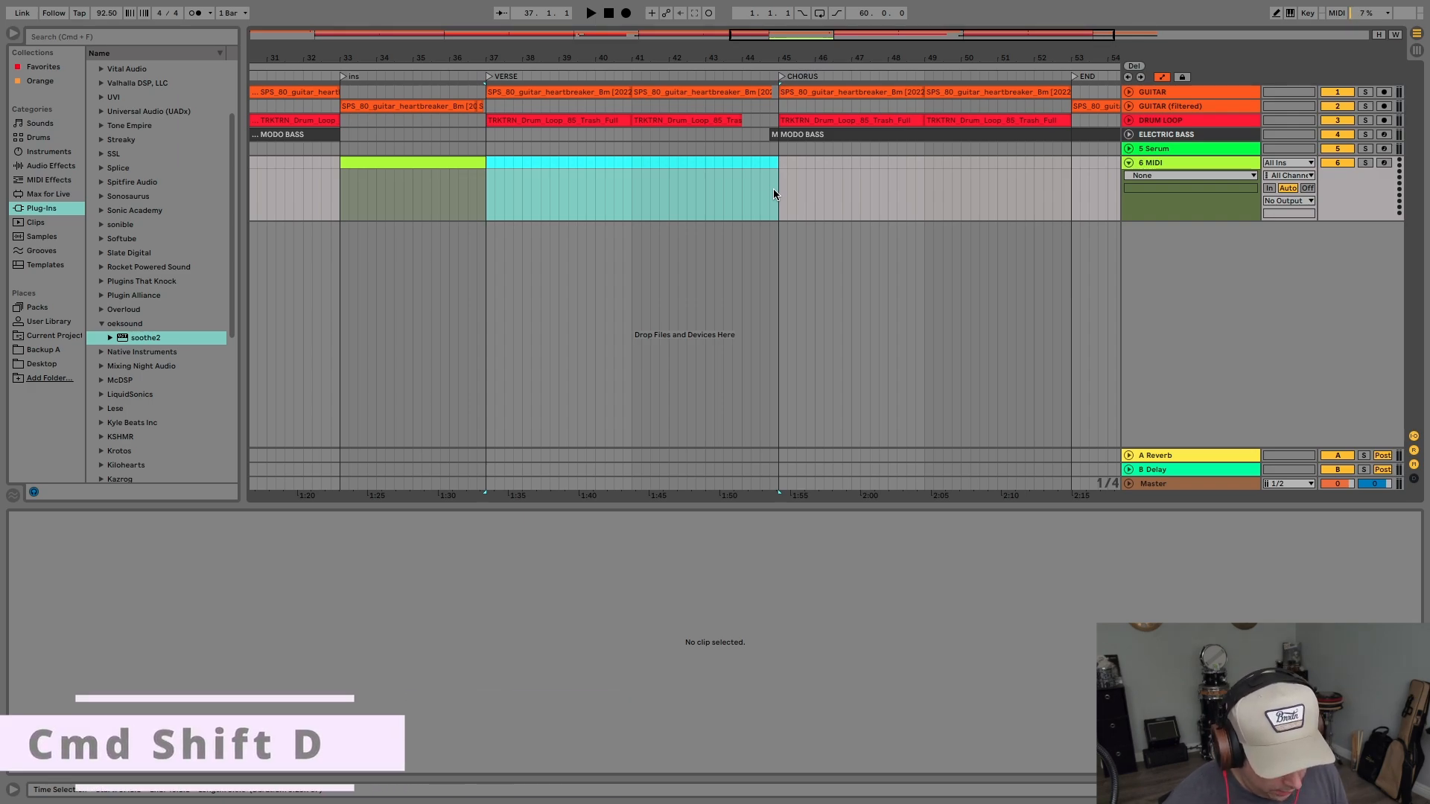
pyautogui.press('super+shift+d')
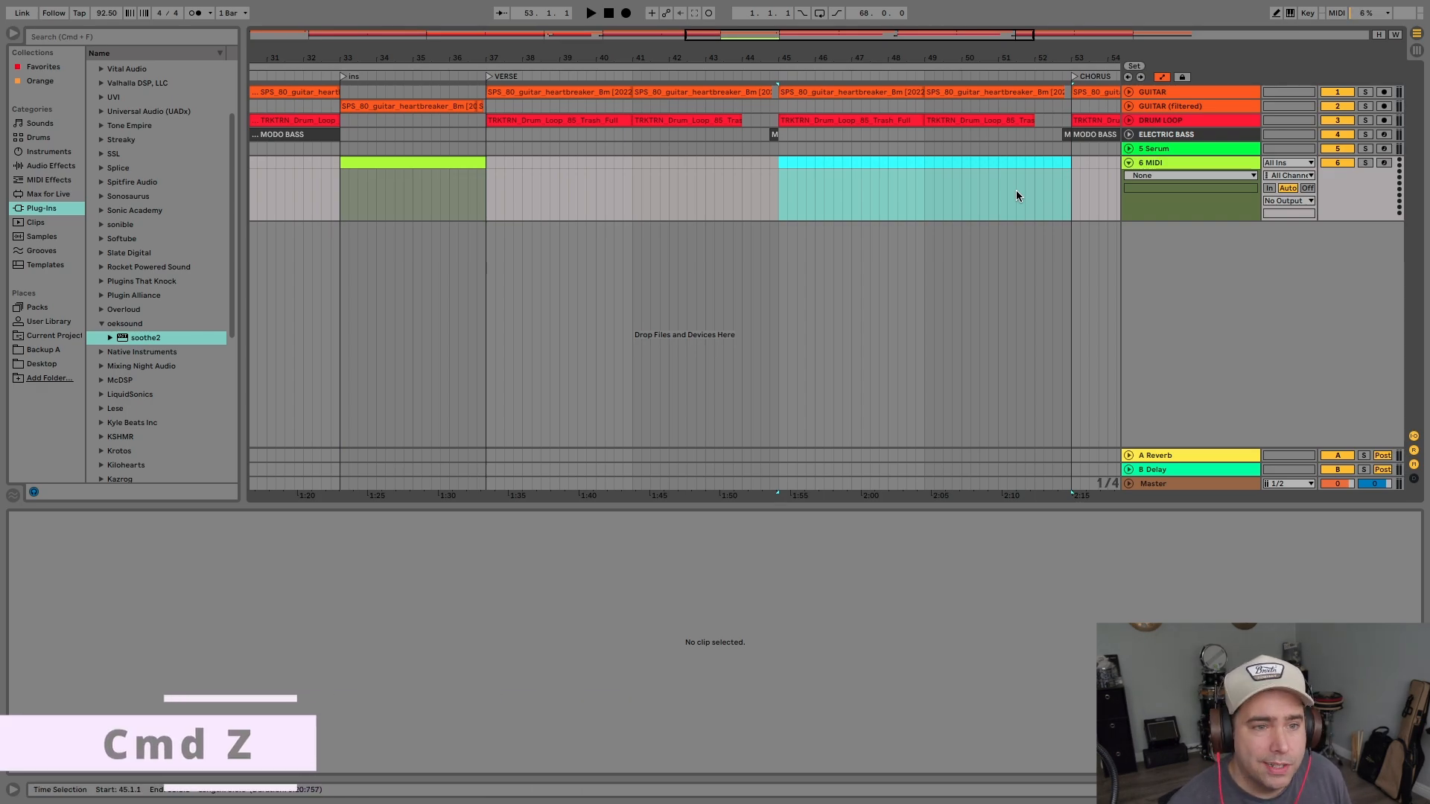
pyautogui.press('cmd+z')
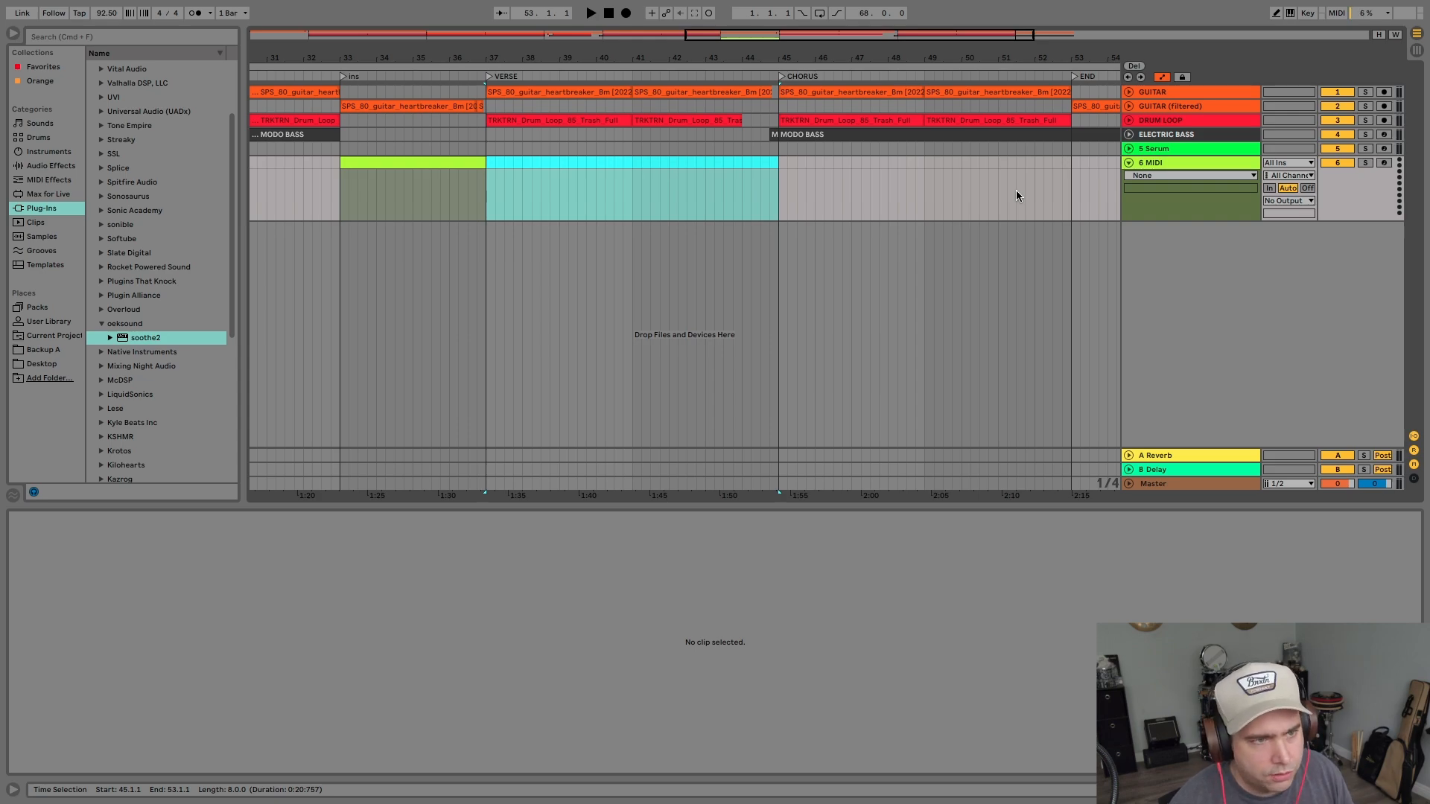
# - Delete the time of the VERSE section, bars 37 to 45, across all tracks
pyautogui.click(1016, 190)
pyautogui.moveTo(486, 169); pyautogui.dragTo(774, 189)
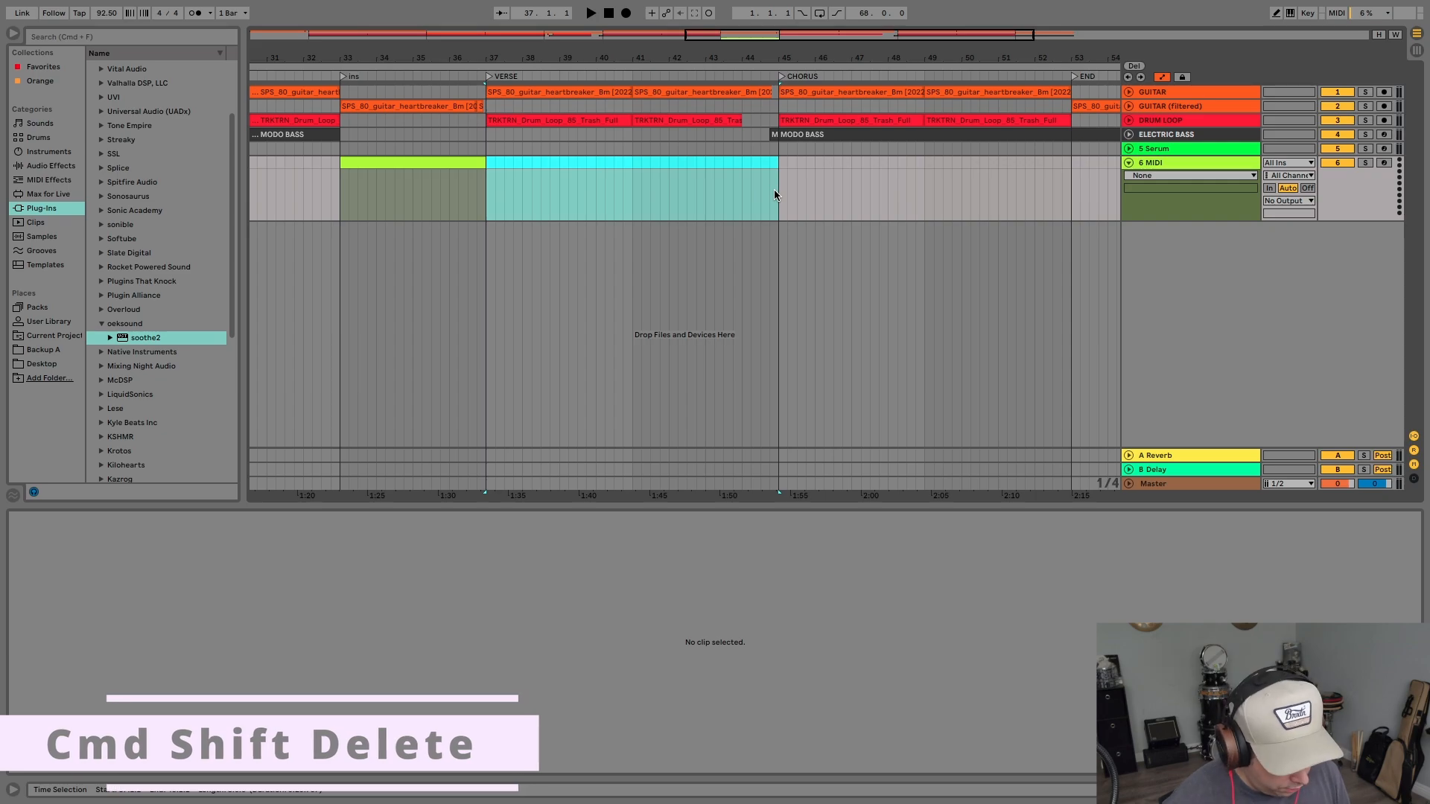
pyautogui.press('super+shift+Delete')
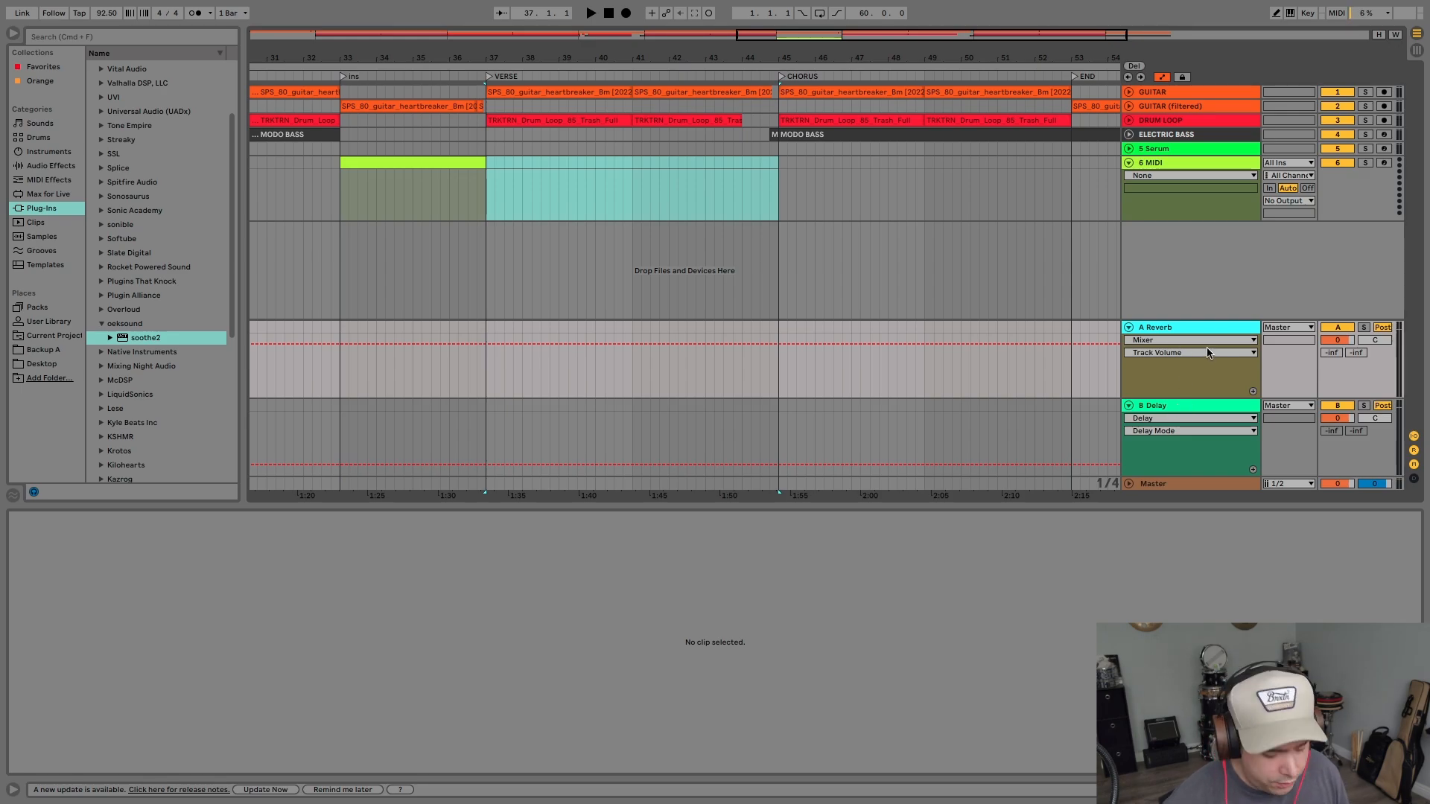
# - Hide and show the return tracks repeatedly in the arrangement
pyautogui.press('super+alt+r')
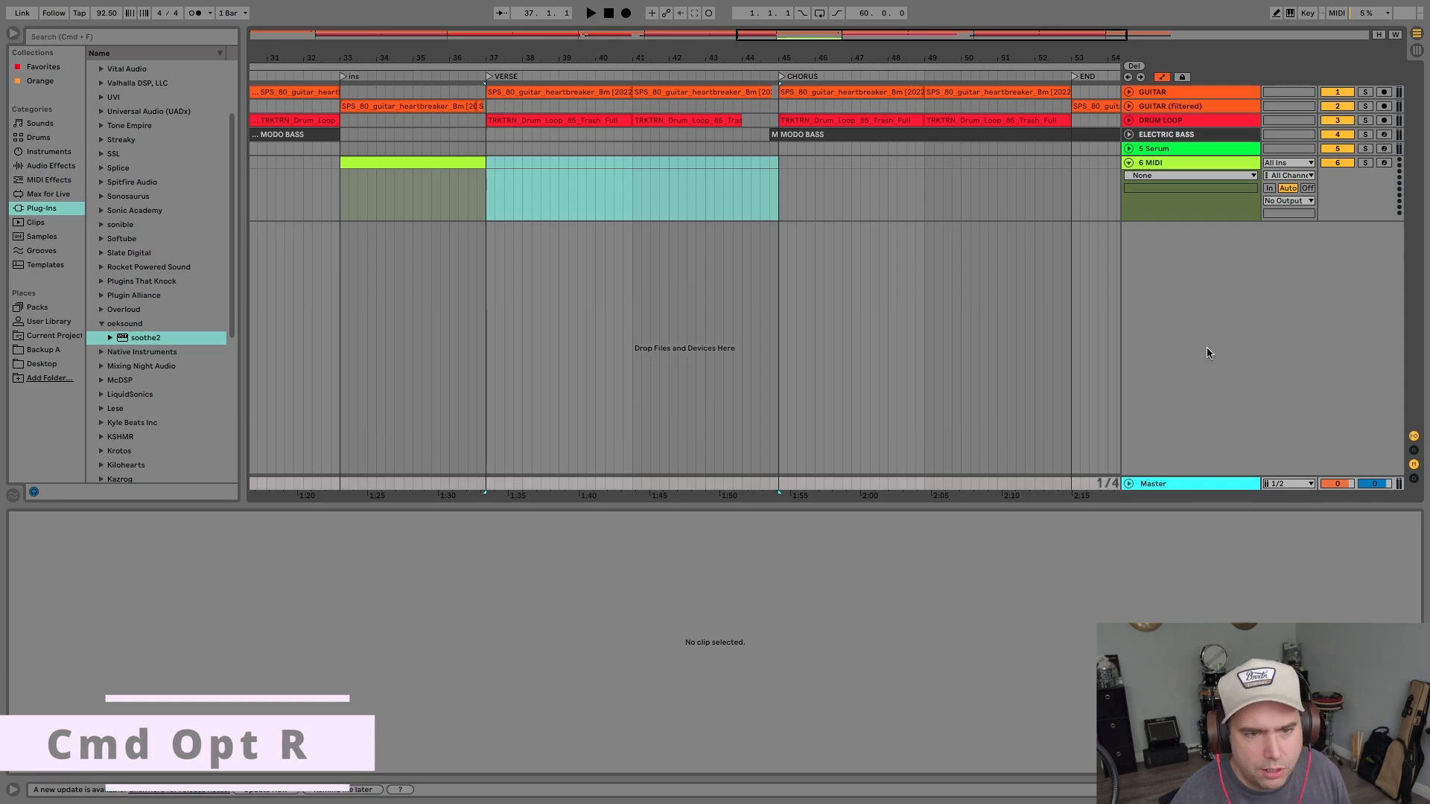
pyautogui.press('super+alt+r')
pyautogui.press('super+alt+r')
pyautogui.press('super+alt+r')
pyautogui.press('super+alt+r')
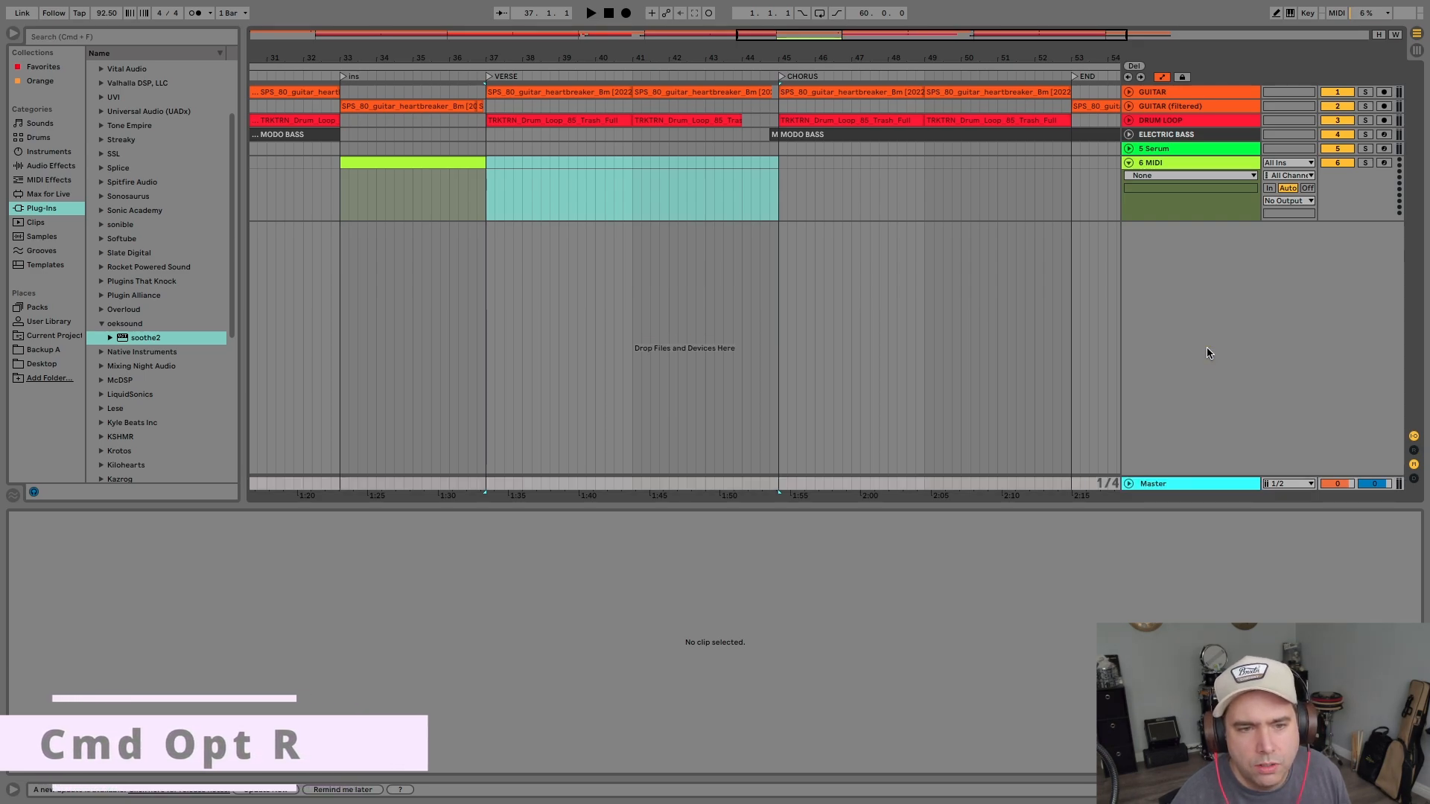
pyautogui.press('super+alt+r')
pyautogui.press('super+alt+r')
pyautogui.press('super+alt+r')
pyautogui.press('super+alt+r')
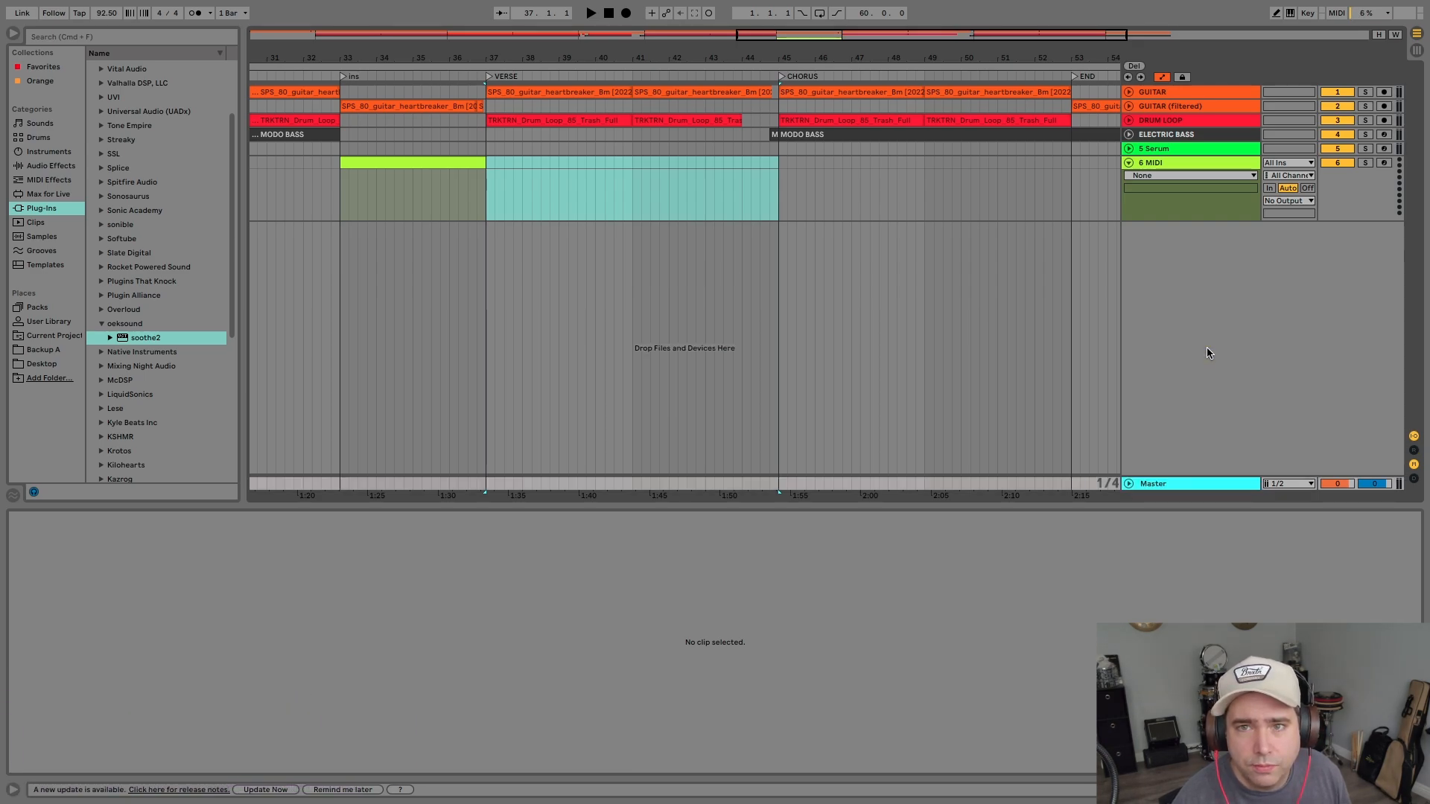
pyautogui.press('super+alt+r')
pyautogui.press('super+alt+r')
pyautogui.press('super+alt+r')
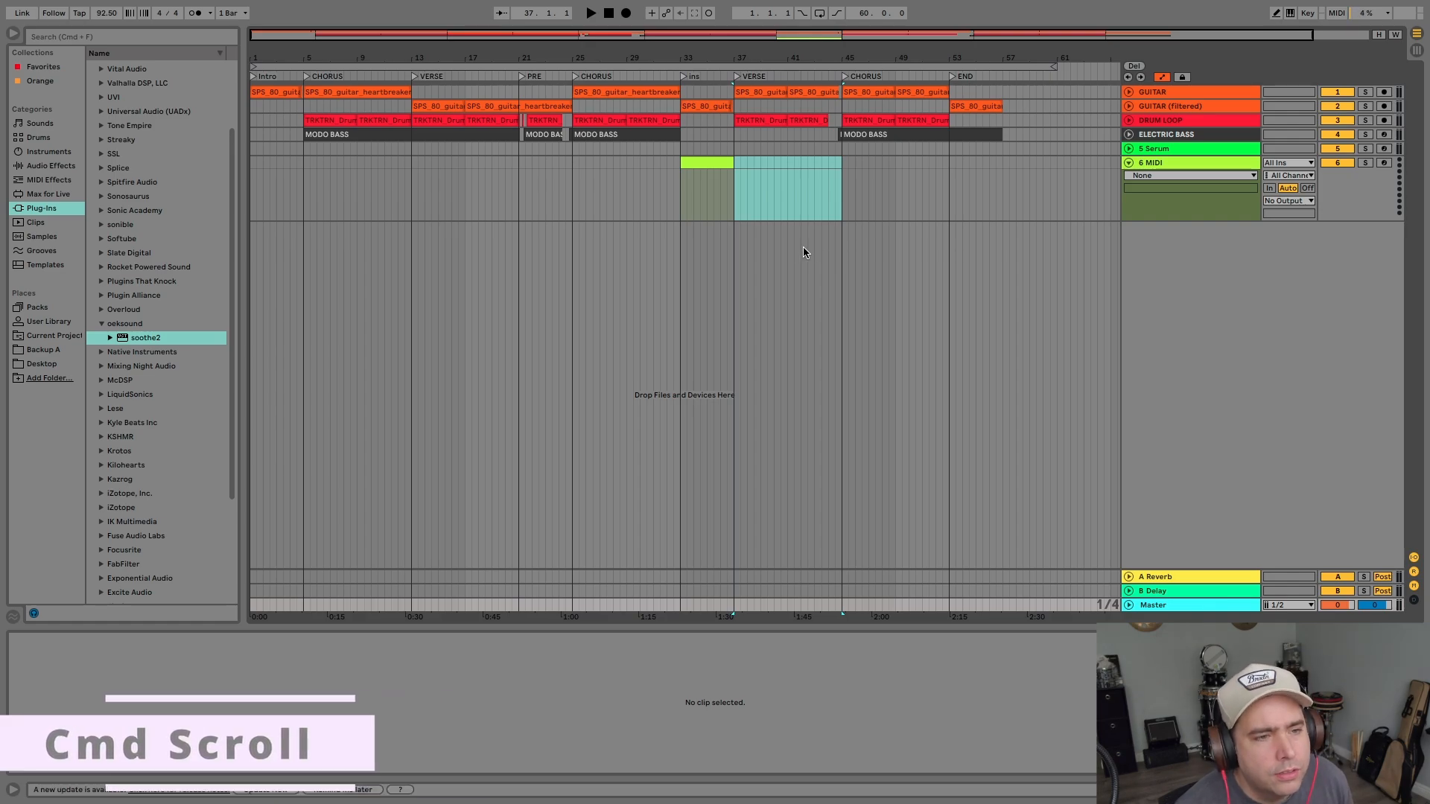
# - Zoom the arrangement timeline in and out around the VERSE section
pyautogui.scroll(3, 783, 246)
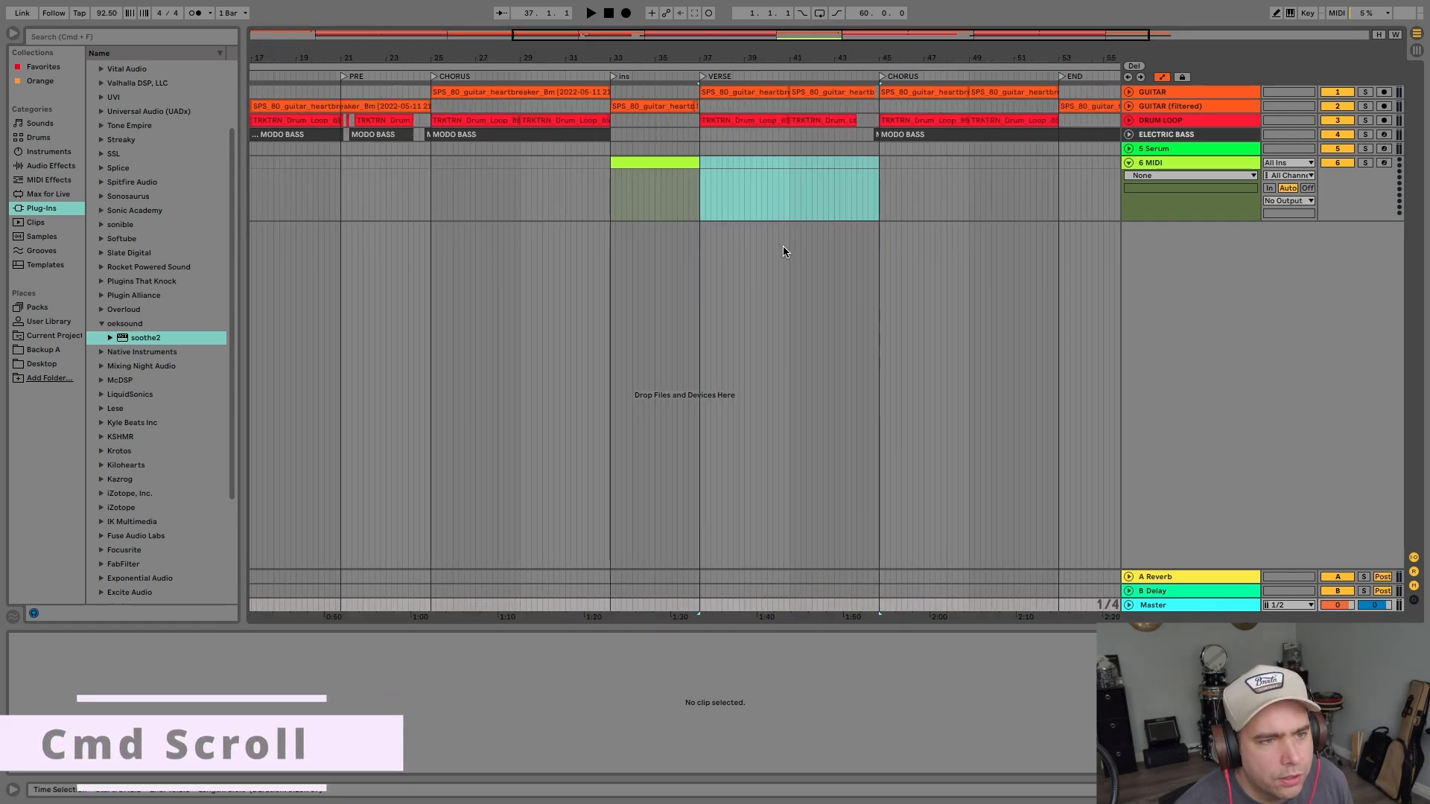
pyautogui.scroll(3, 783, 245)
pyautogui.scroll(-5, 784, 246)
pyautogui.scroll(3, 784, 247)
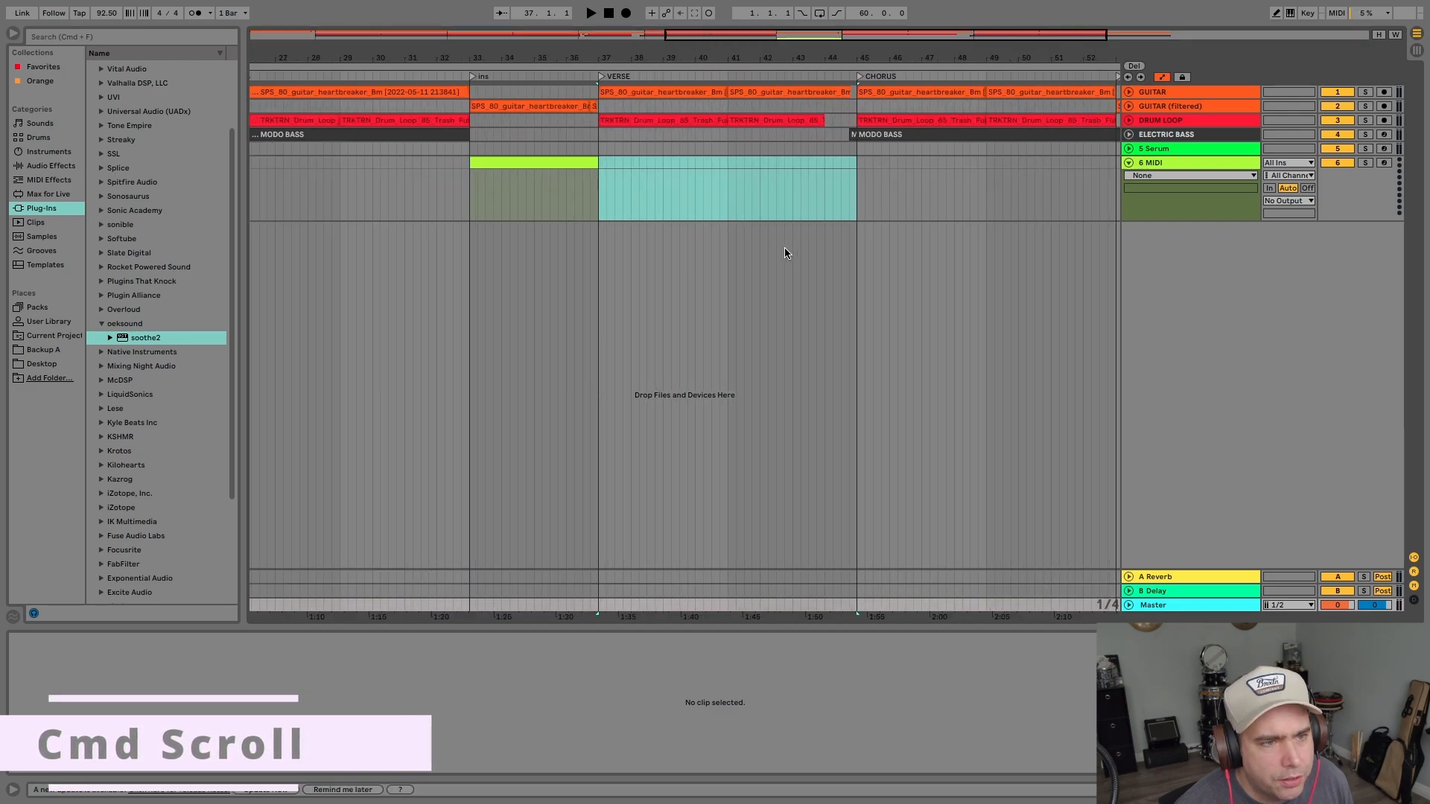
pyautogui.scroll(3, 784, 252)
pyautogui.scroll(-5, 785, 252)
pyautogui.scroll(2, 785, 253)
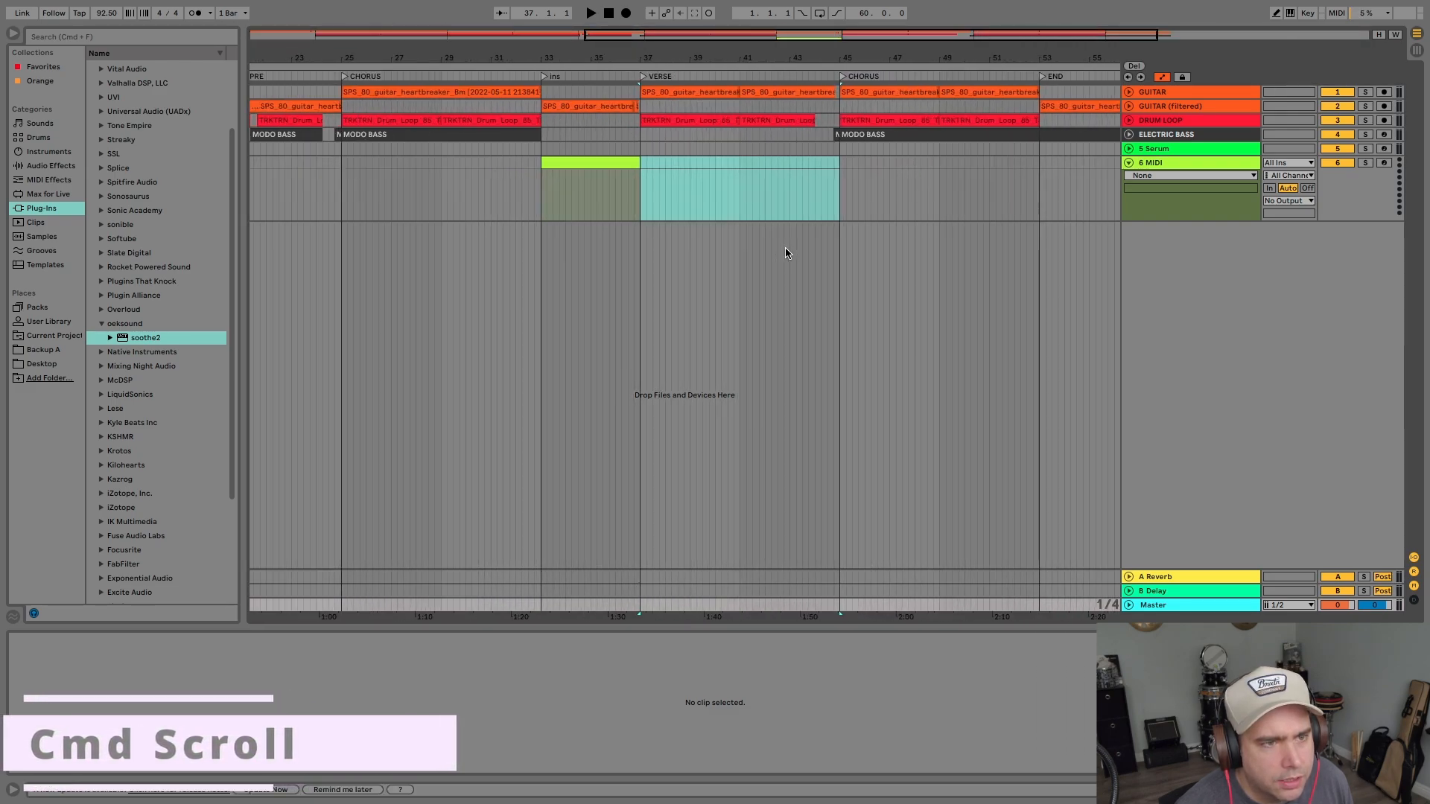
pyautogui.scroll(4, 785, 253)
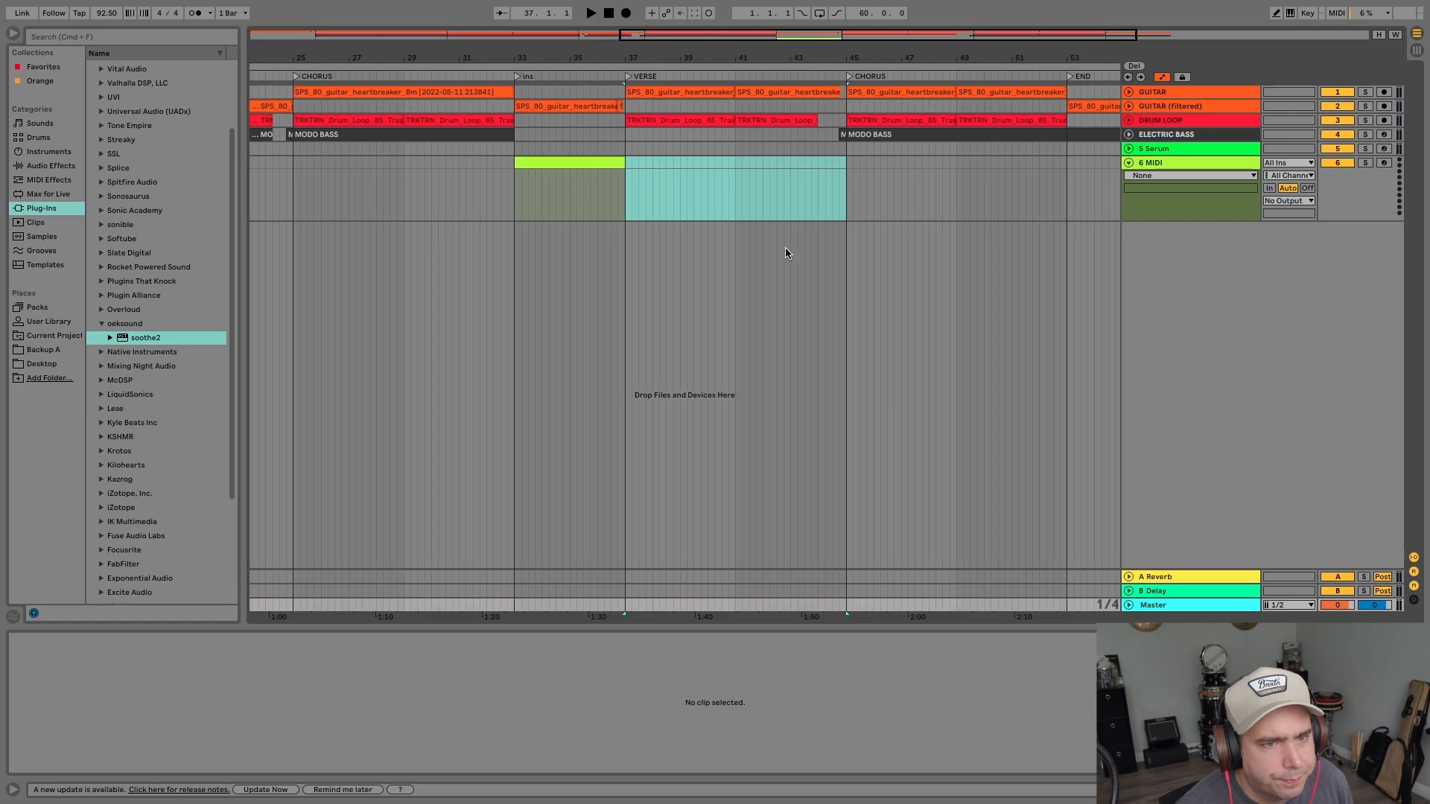
pyautogui.press('-')
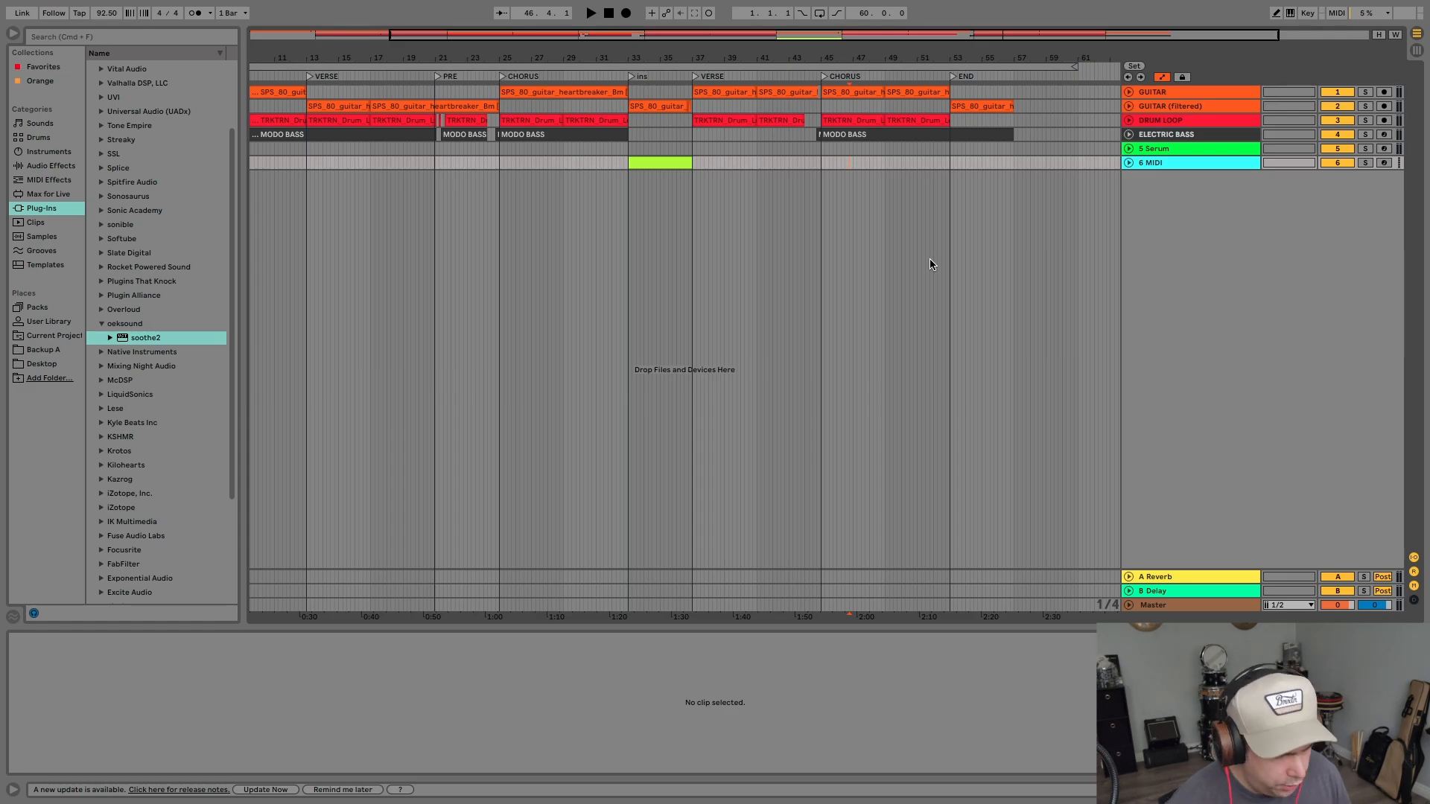
# - Select the first VERSE drum loop clip, repeatedly enlarge and shrink the DRUM LOOP track's height, and leave the track collapsed
pyautogui.click(729, 119)
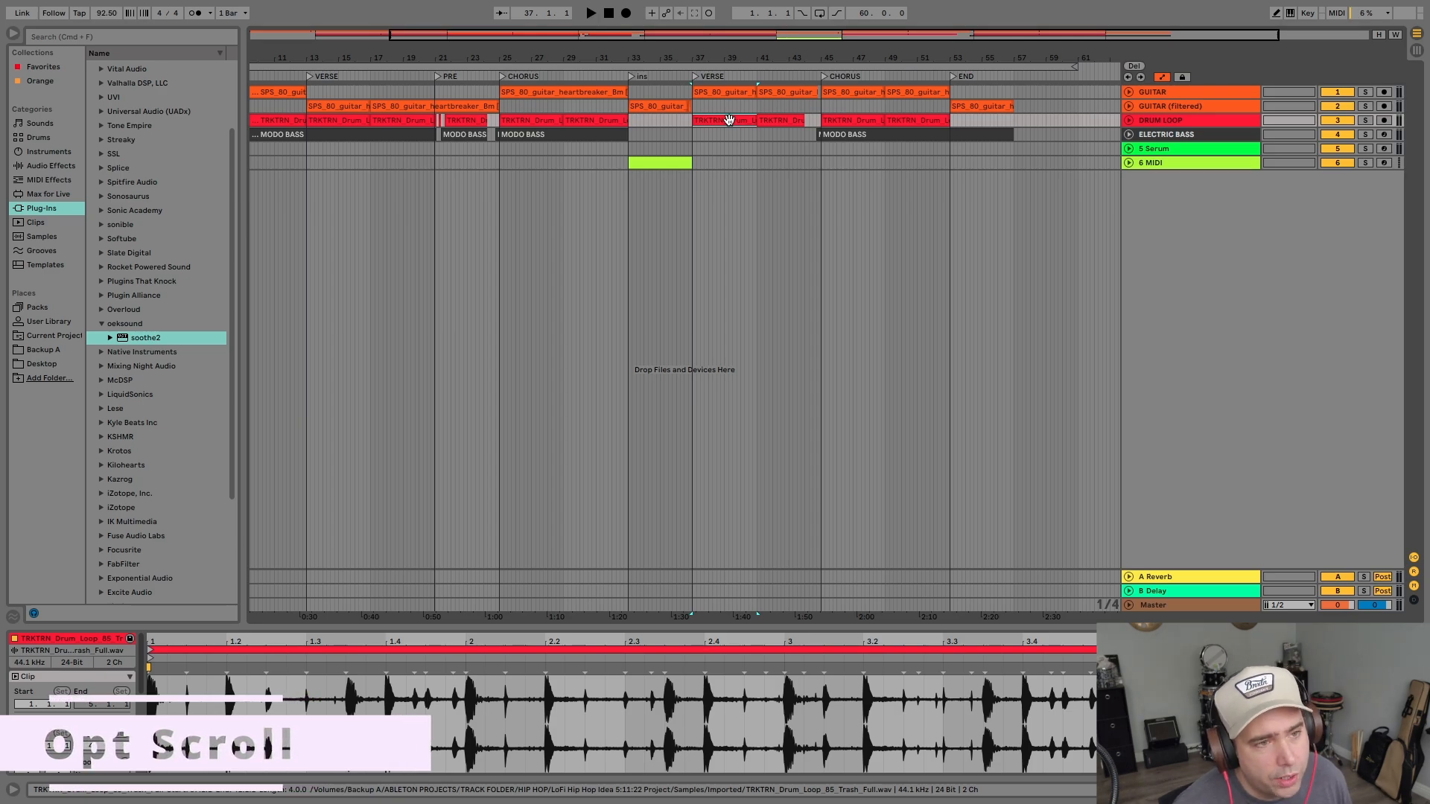
pyautogui.scroll(6, 729, 120)
pyautogui.scroll(-5, 729, 120)
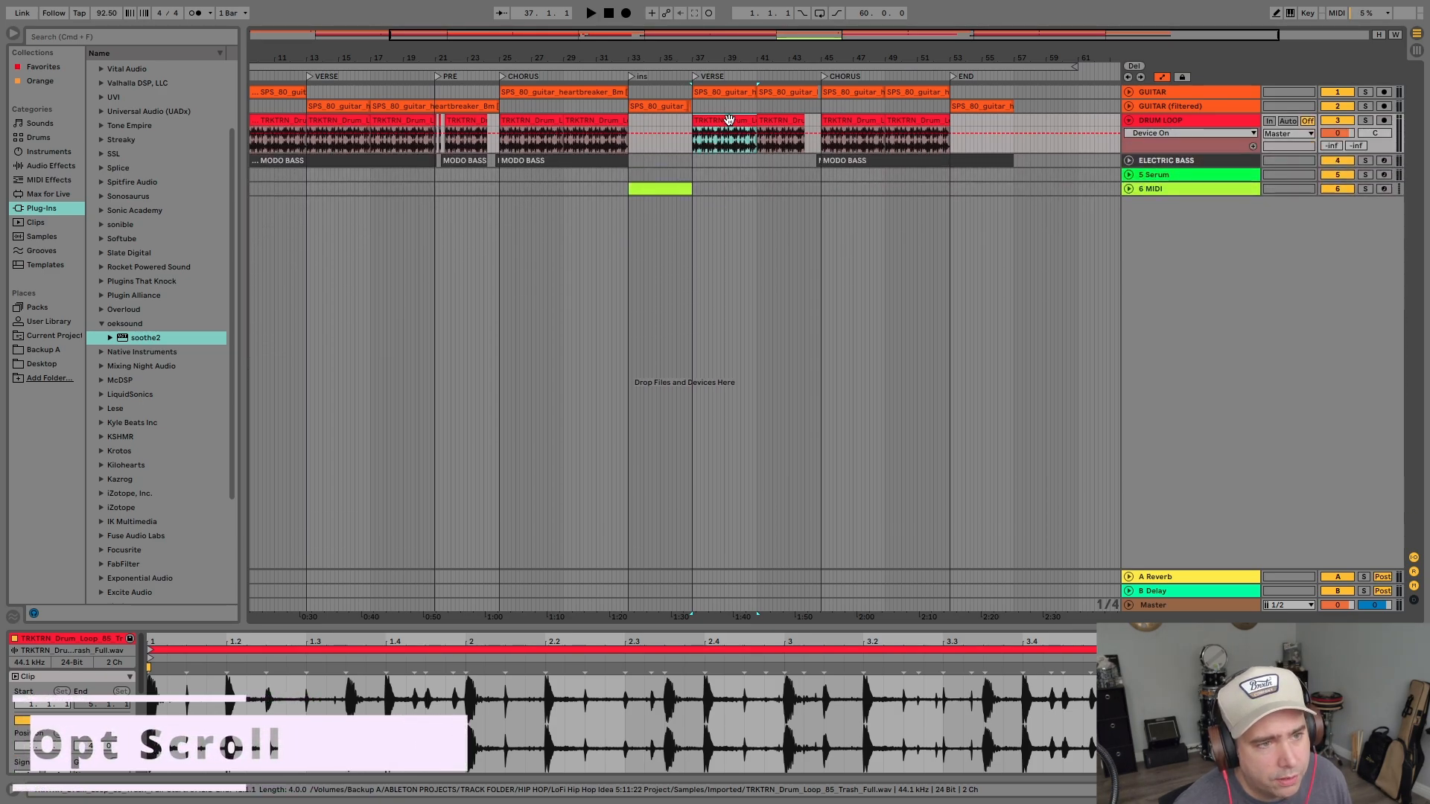
pyautogui.scroll(6, 729, 120)
pyautogui.scroll(-5, 729, 120)
pyautogui.scroll(4, 729, 120)
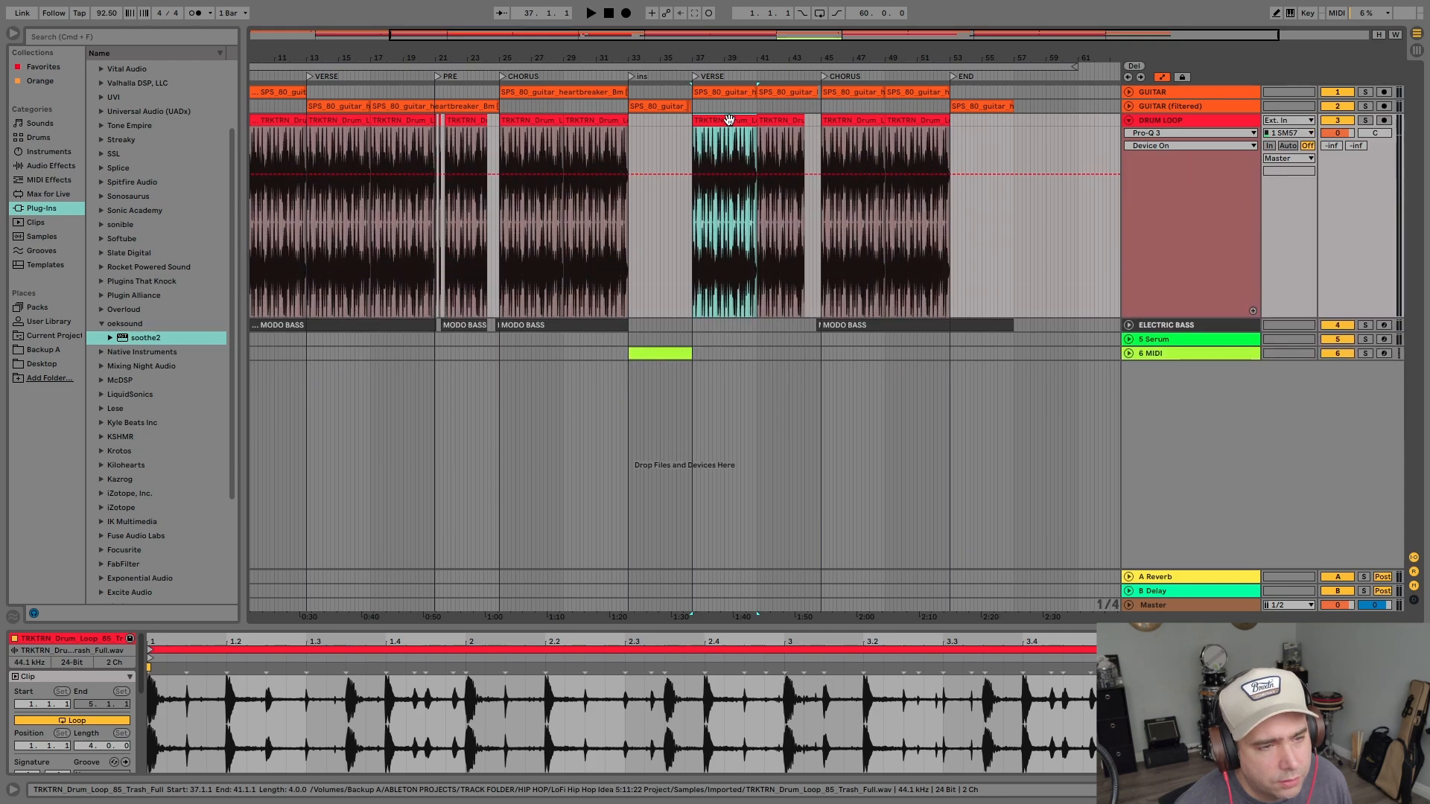
pyautogui.scroll(2, 729, 120)
pyautogui.scroll(-6, 729, 120)
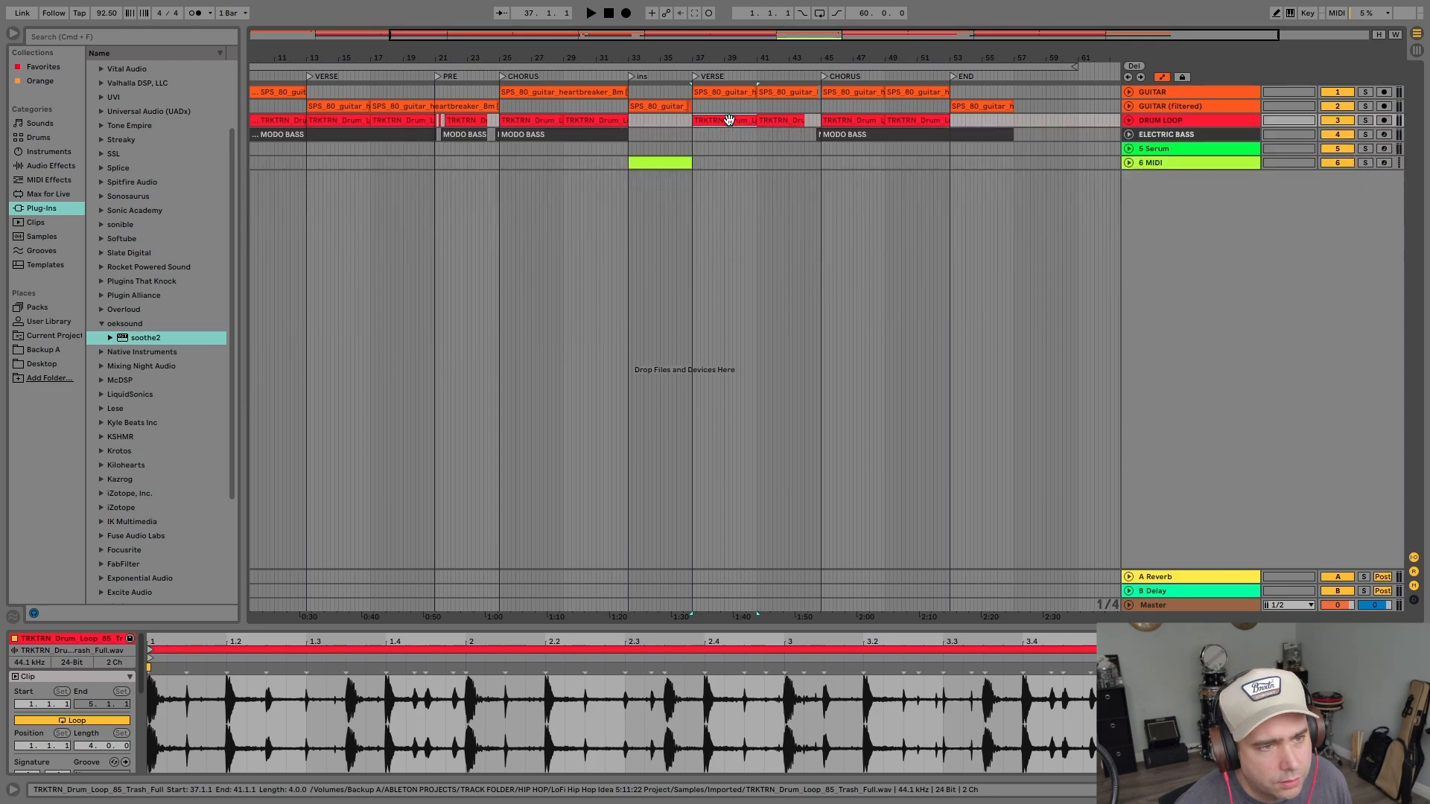
# - Unfold and select the 5 Serum track and capture the MIDI notes just played into a clip at bar 37
pyautogui.click(1129, 150)
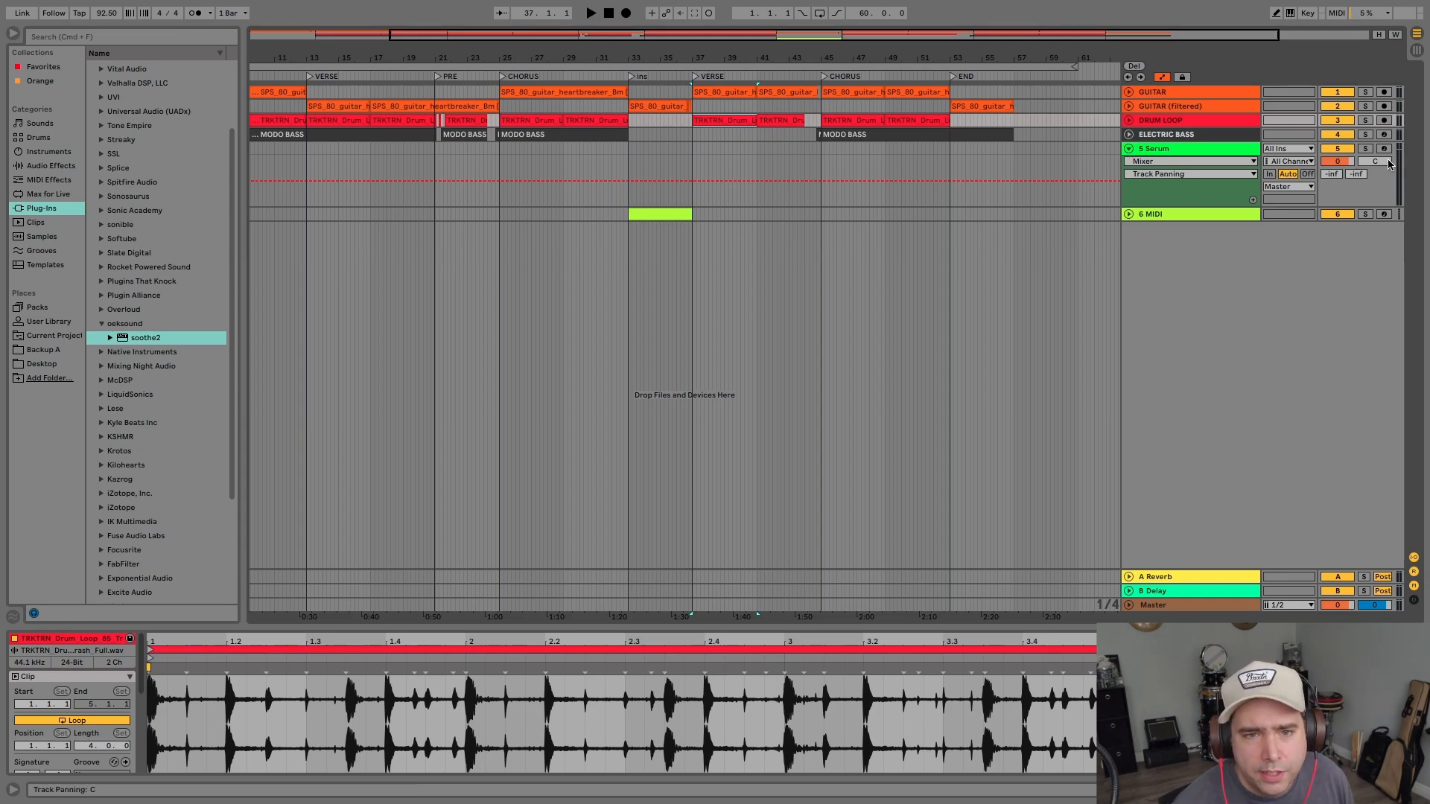
pyautogui.click(1022, 201)
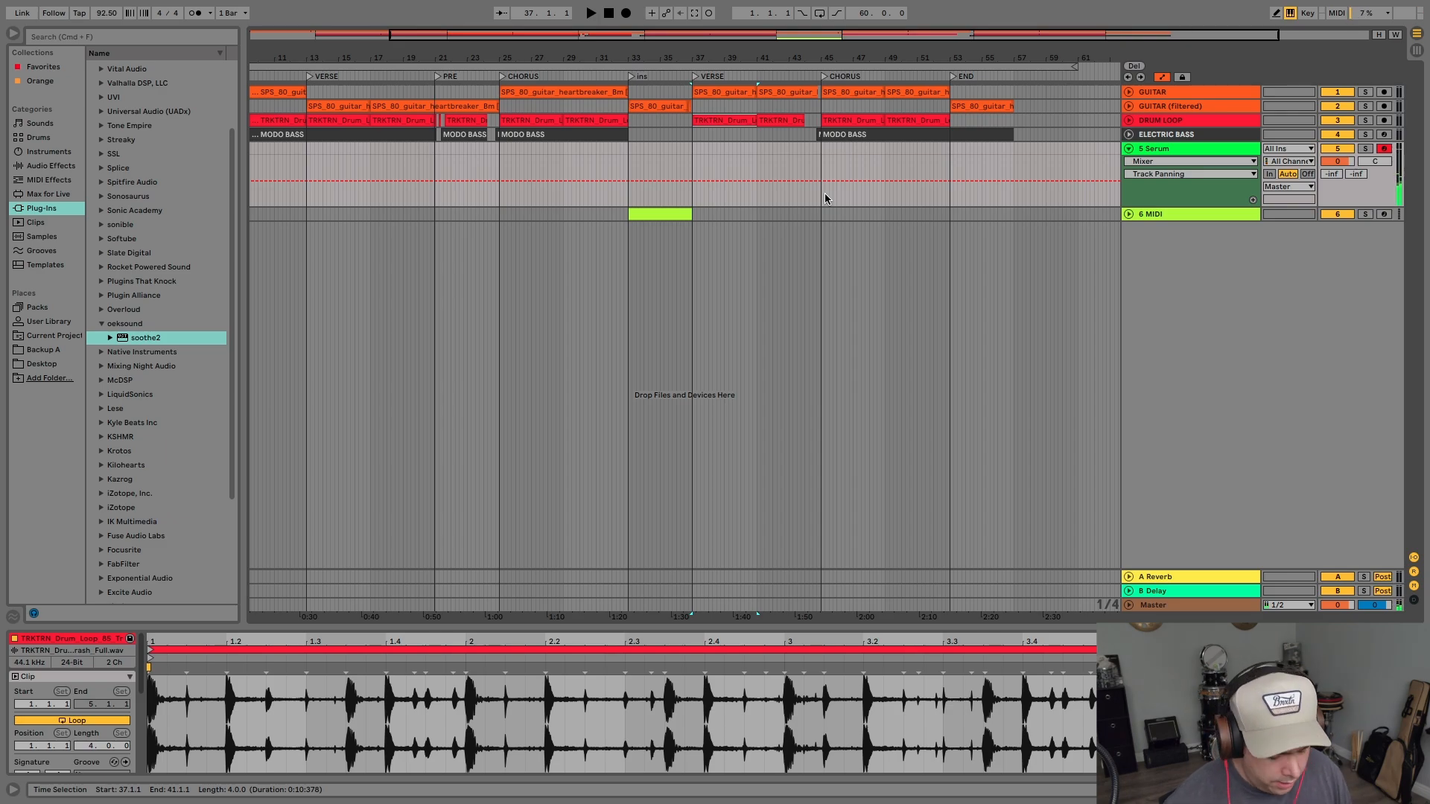
pyautogui.press('super+shift+c')
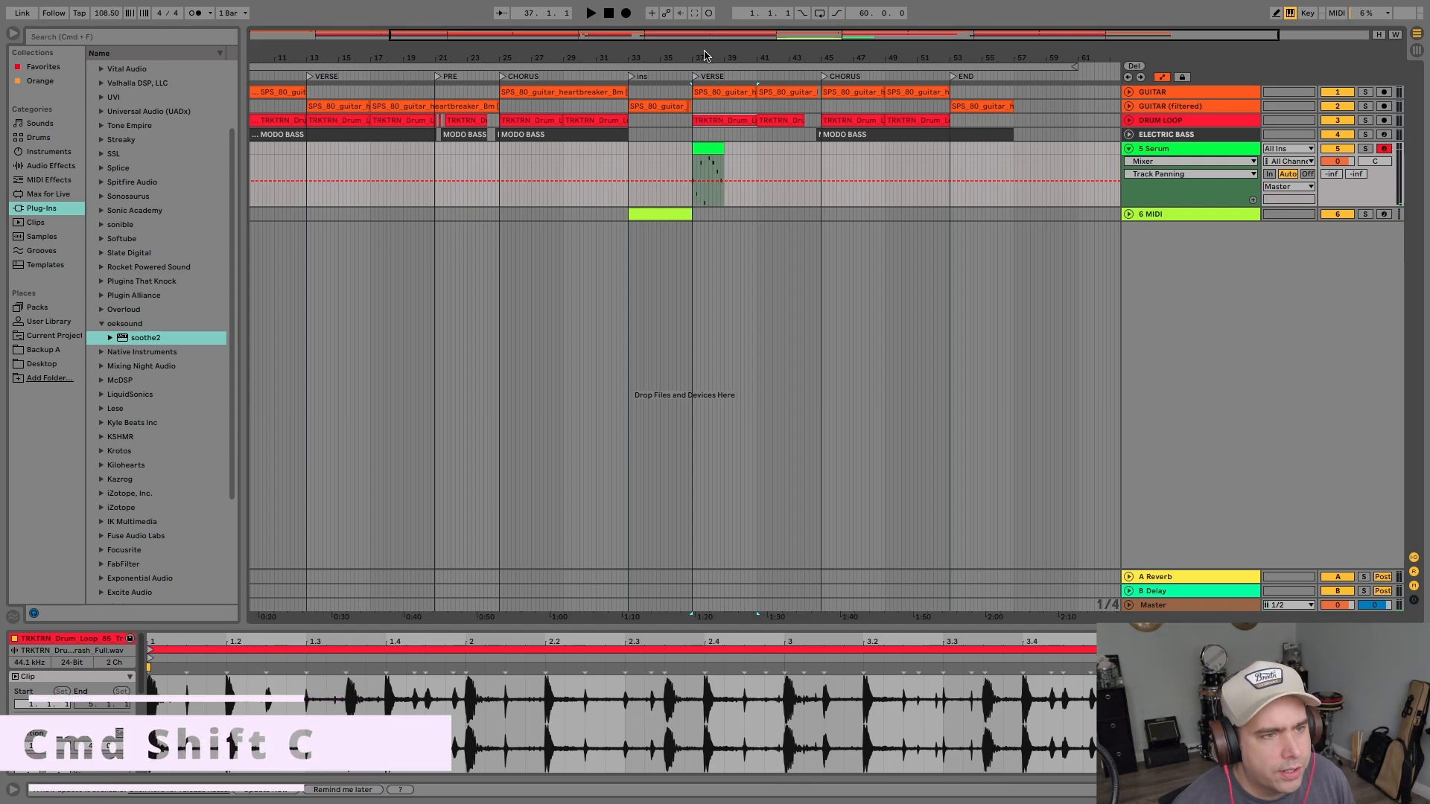
# - Select the captured MIDI clip, solo the 5 Serum track and play the clip back briefly
pyautogui.moveTo(705, 55); pyautogui.dragTo(645, 123)
pyautogui.click(645, 149)
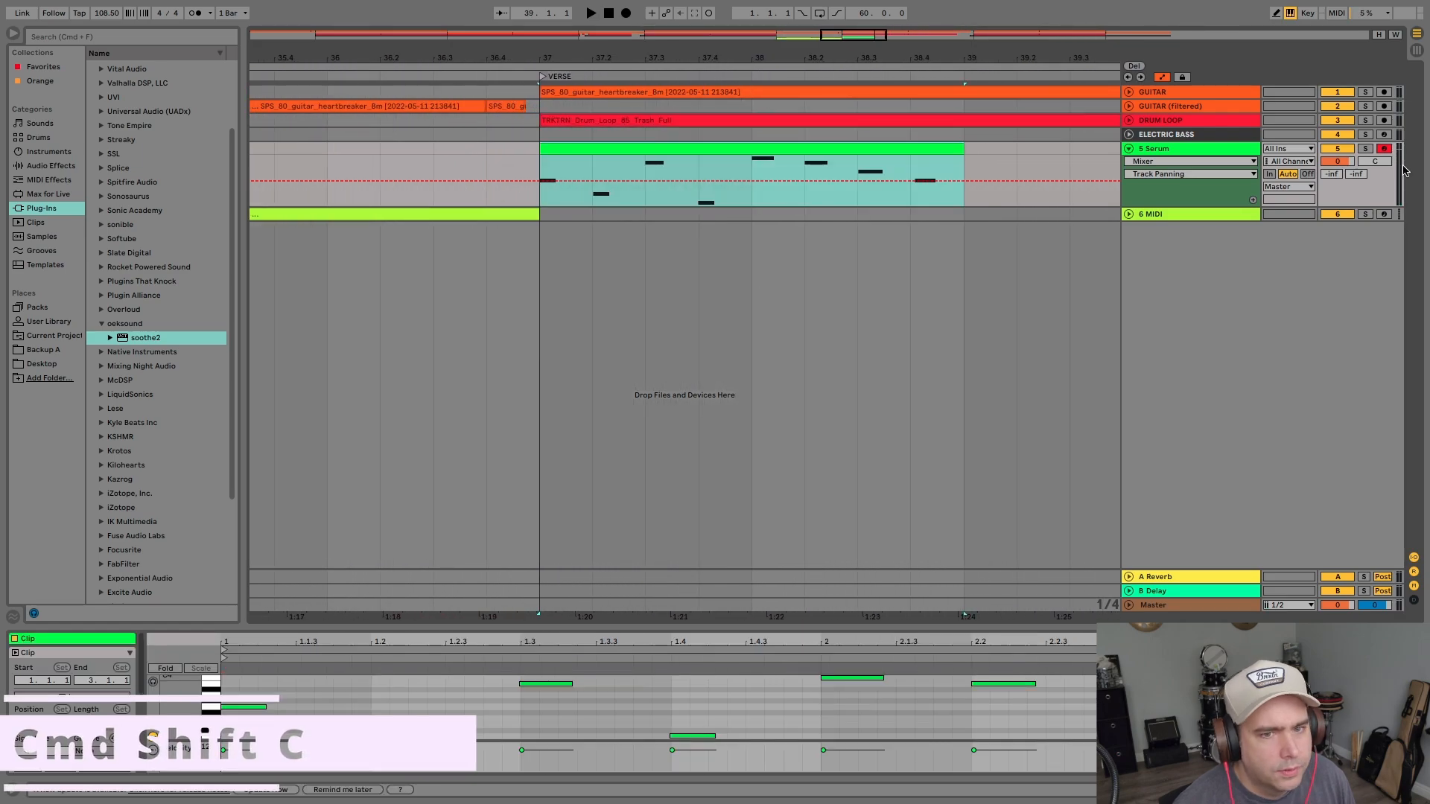
pyautogui.click(1365, 149)
pyautogui.press('space')
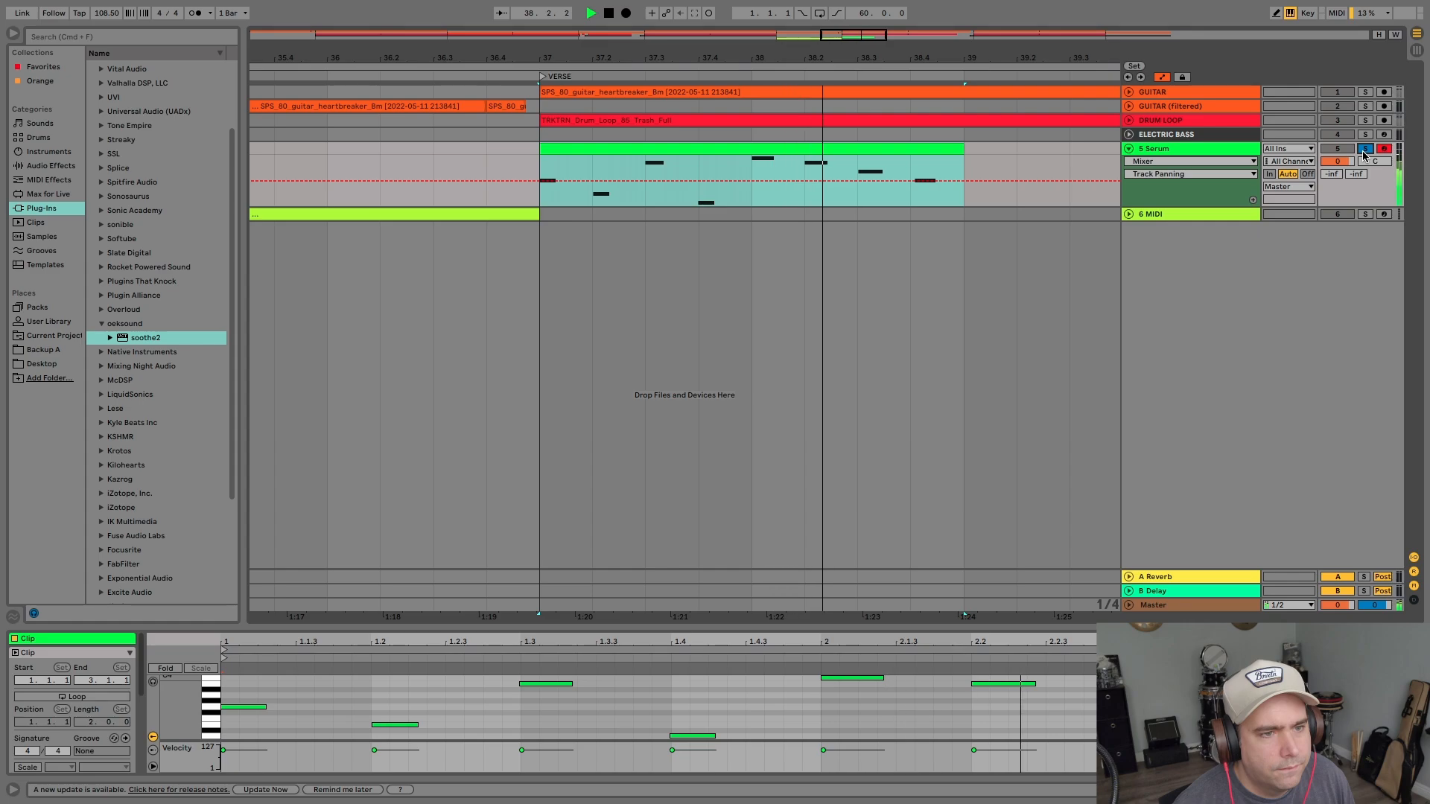
pyautogui.press('space')
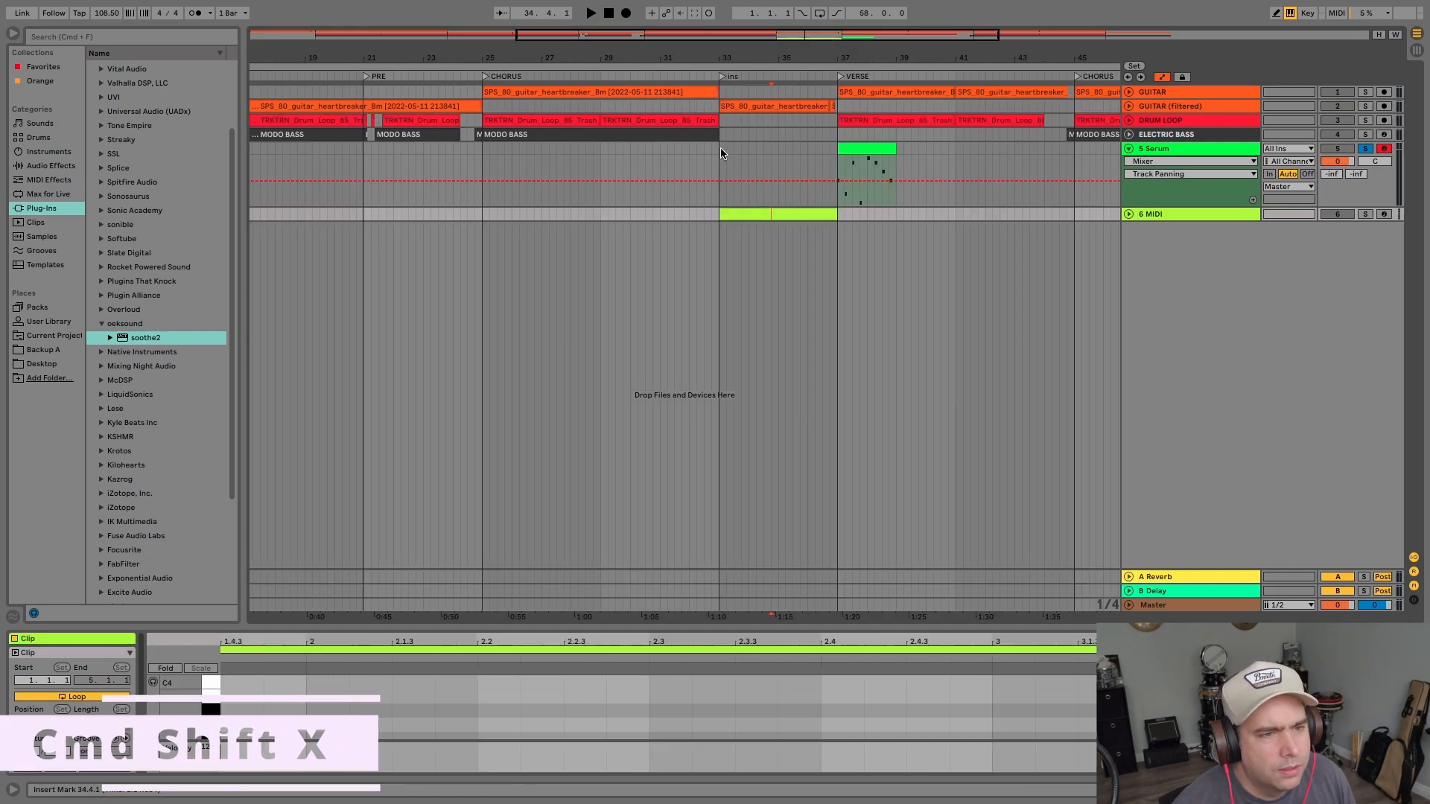
# - Cut the time from bar 33 to bar 35 across all tracks
pyautogui.moveTo(721, 147); pyautogui.dragTo(777, 154)
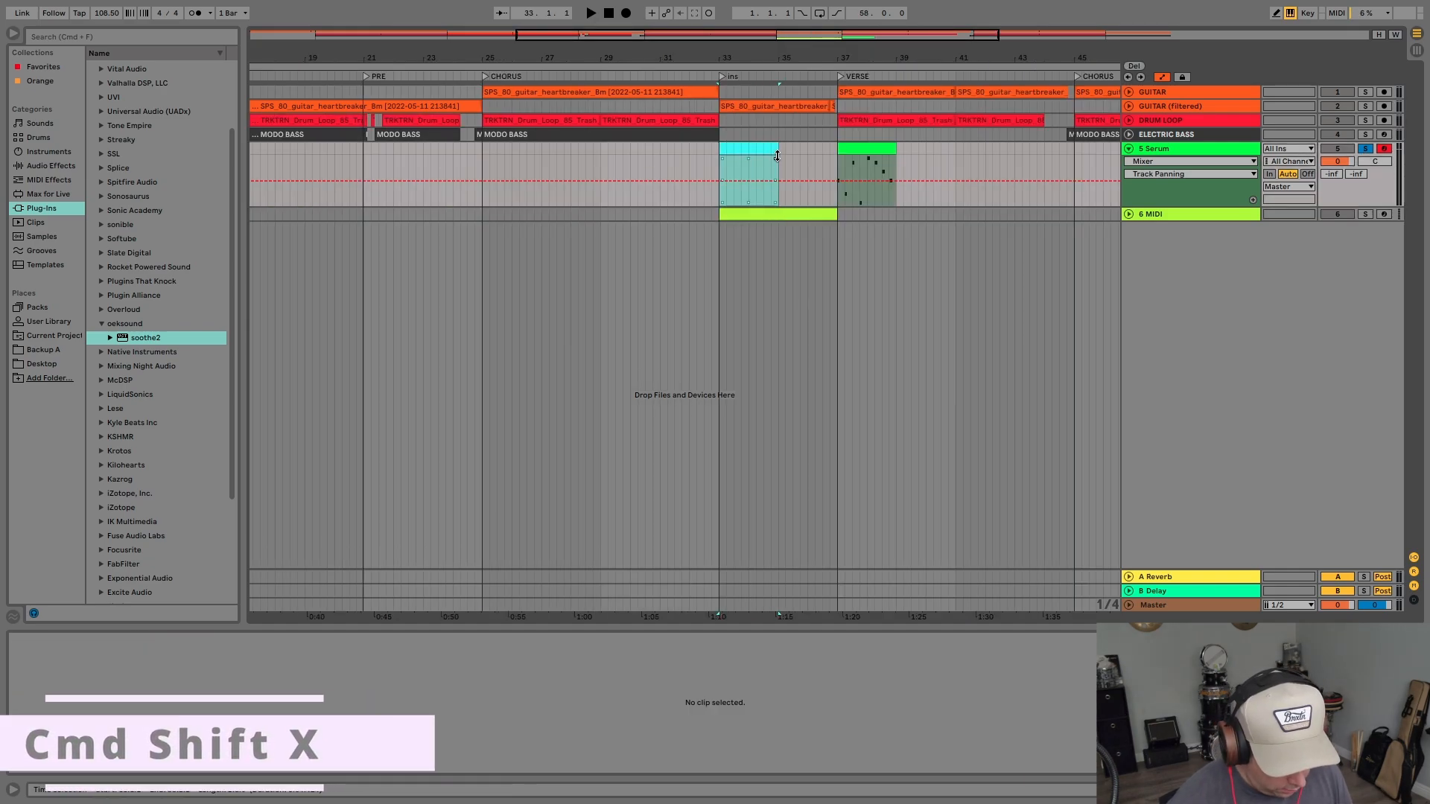
pyautogui.press('super+shift+x')
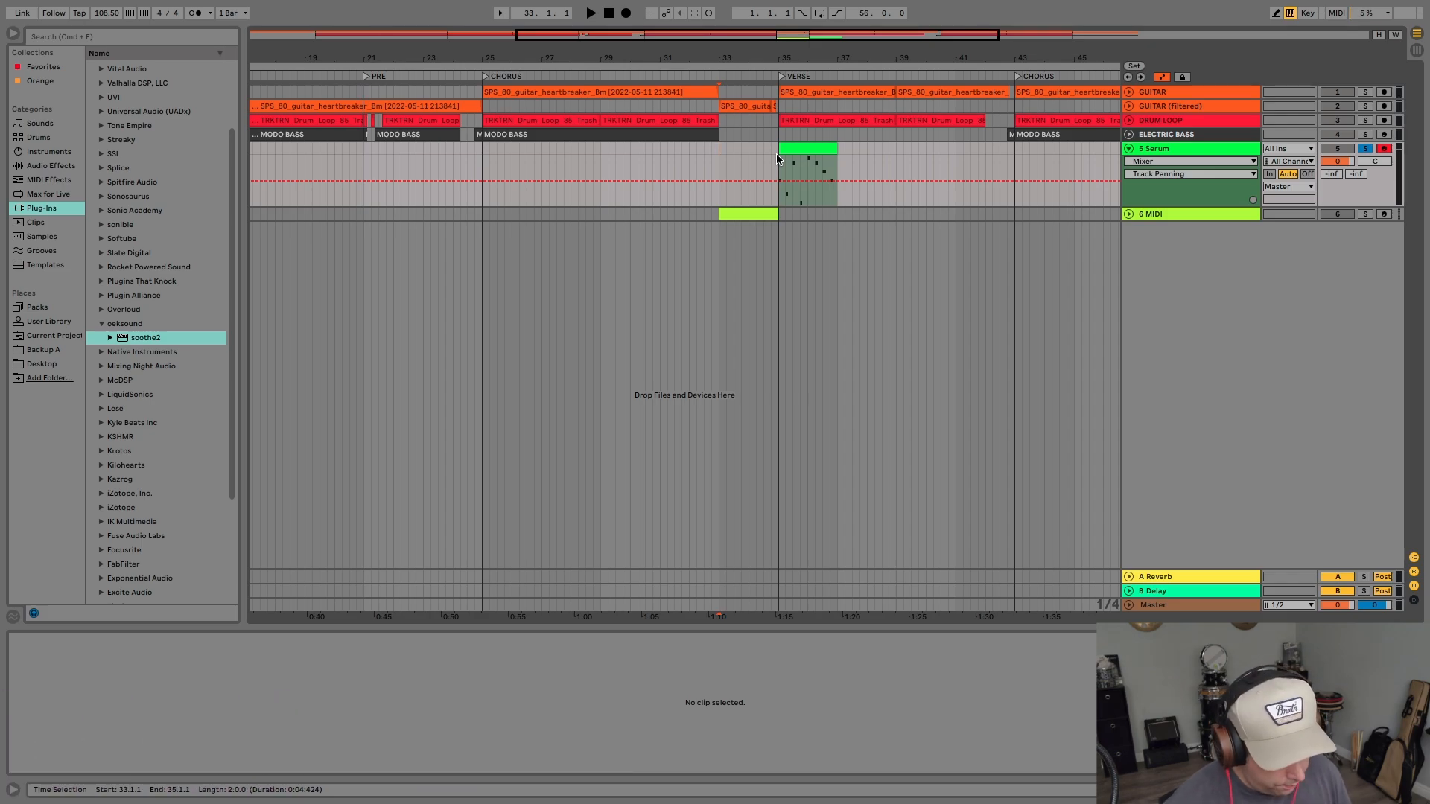
# - Hide and show the browser repeatedly
pyautogui.press('super+alt+b')
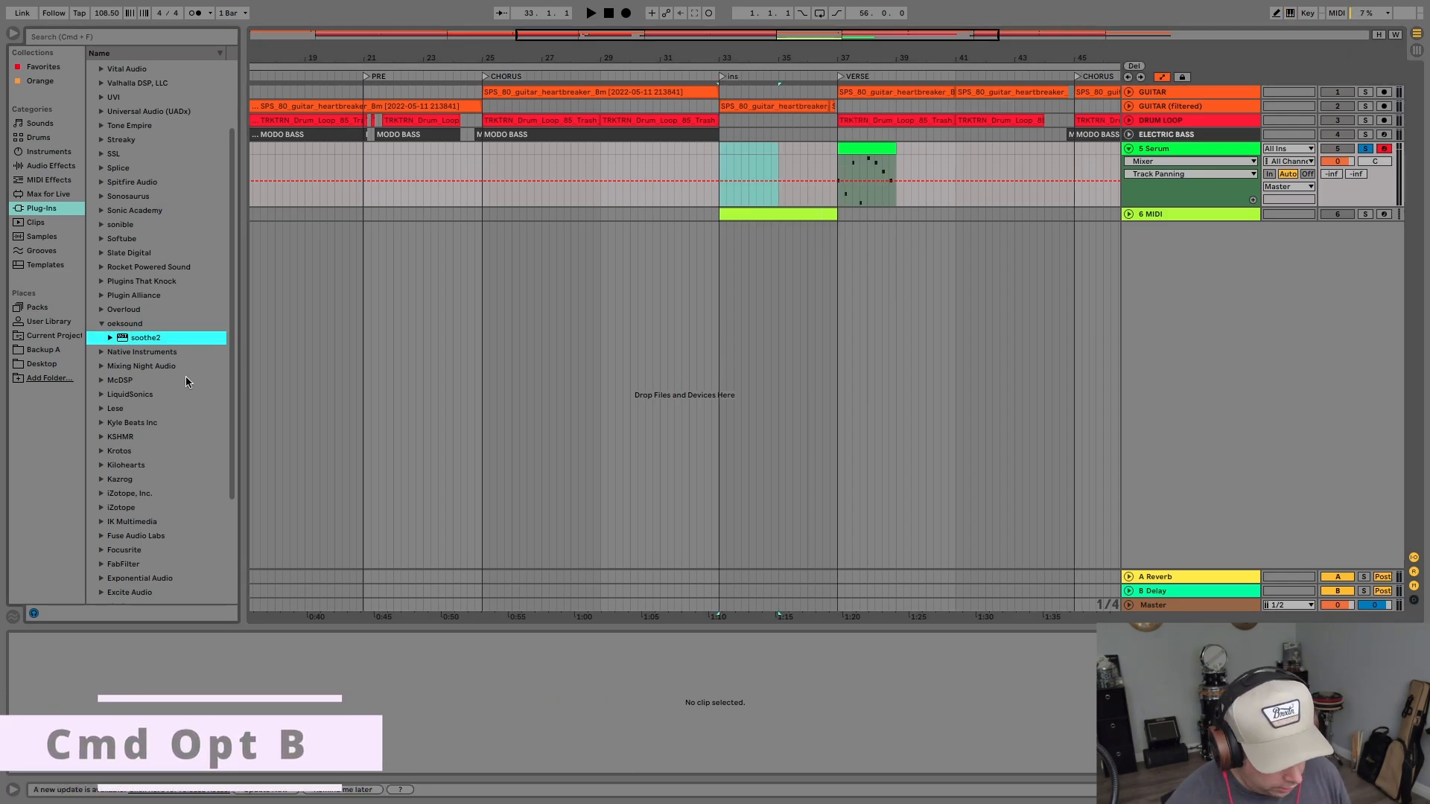
pyautogui.press('super+alt+b')
pyautogui.press('super+alt+b')
pyautogui.press('super+alt+b')
pyautogui.press('super+alt+b')
pyautogui.press('super+alt+b')
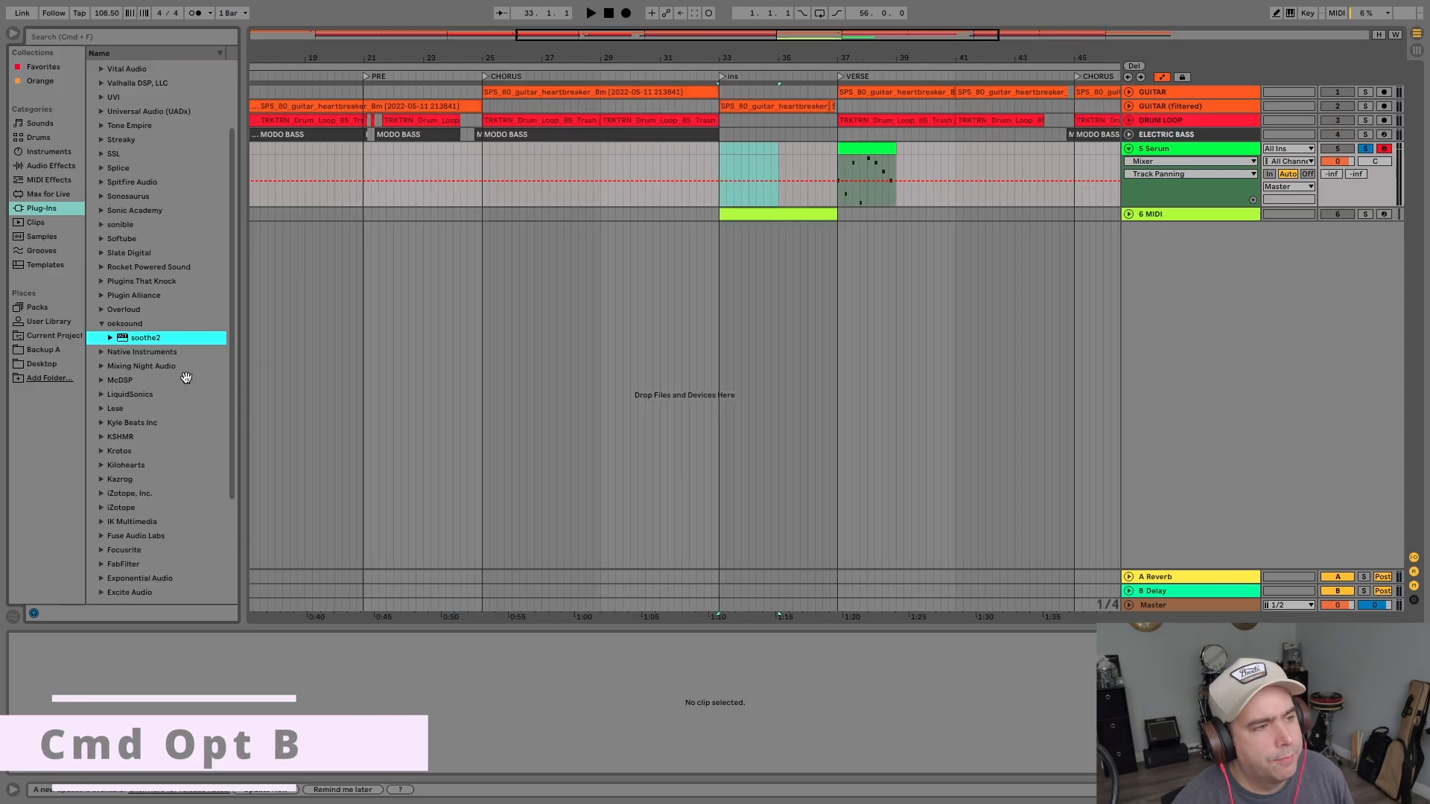
pyautogui.press('super+alt+b')
pyautogui.press('super+alt+b')
pyautogui.press('super+alt+b')
pyautogui.press('super+alt+b')
pyautogui.press('super+alt+b')
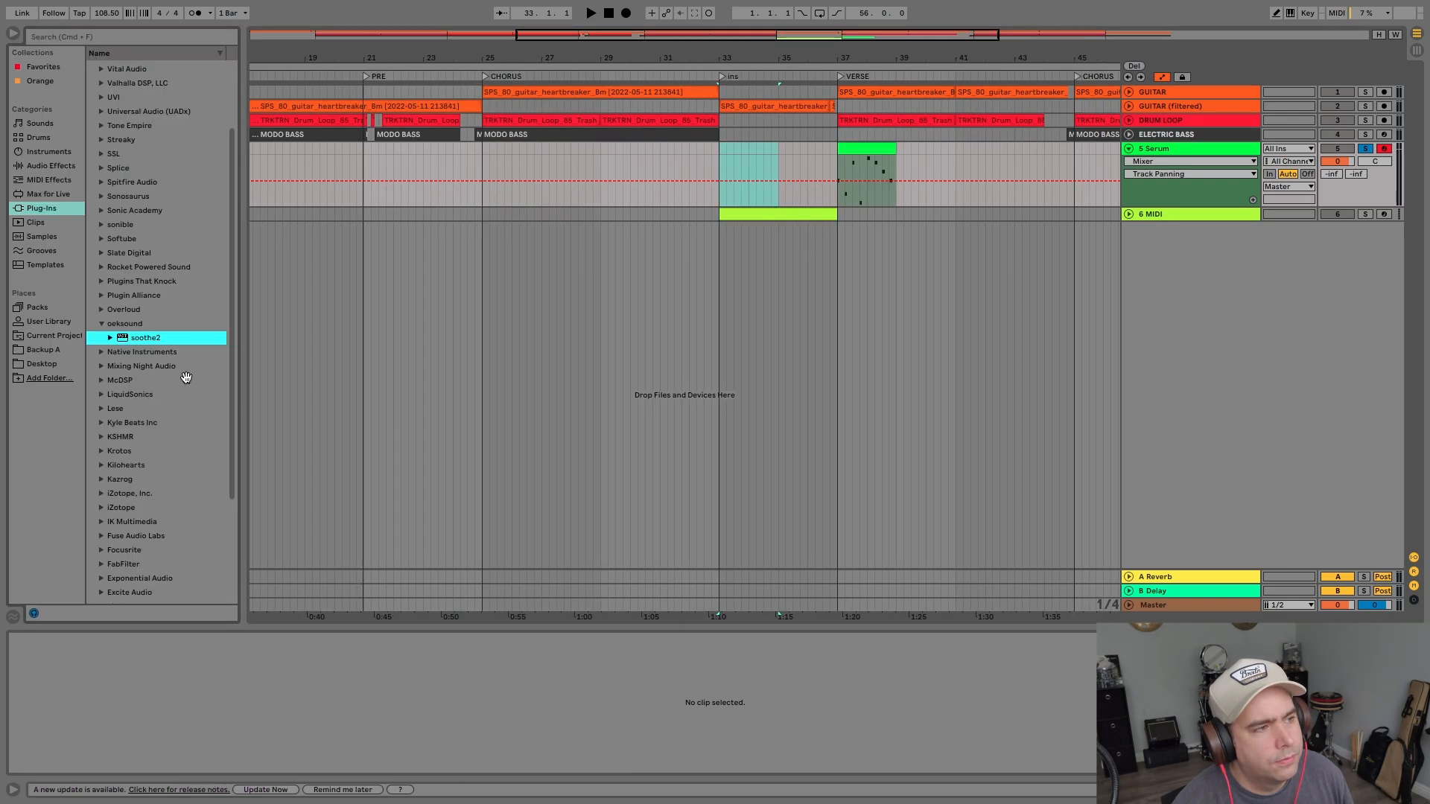
# - Split the four-bar clip on the 6 MIDI track at bar 35 and undo the split
pyautogui.click(773, 214)
pyautogui.press('z')
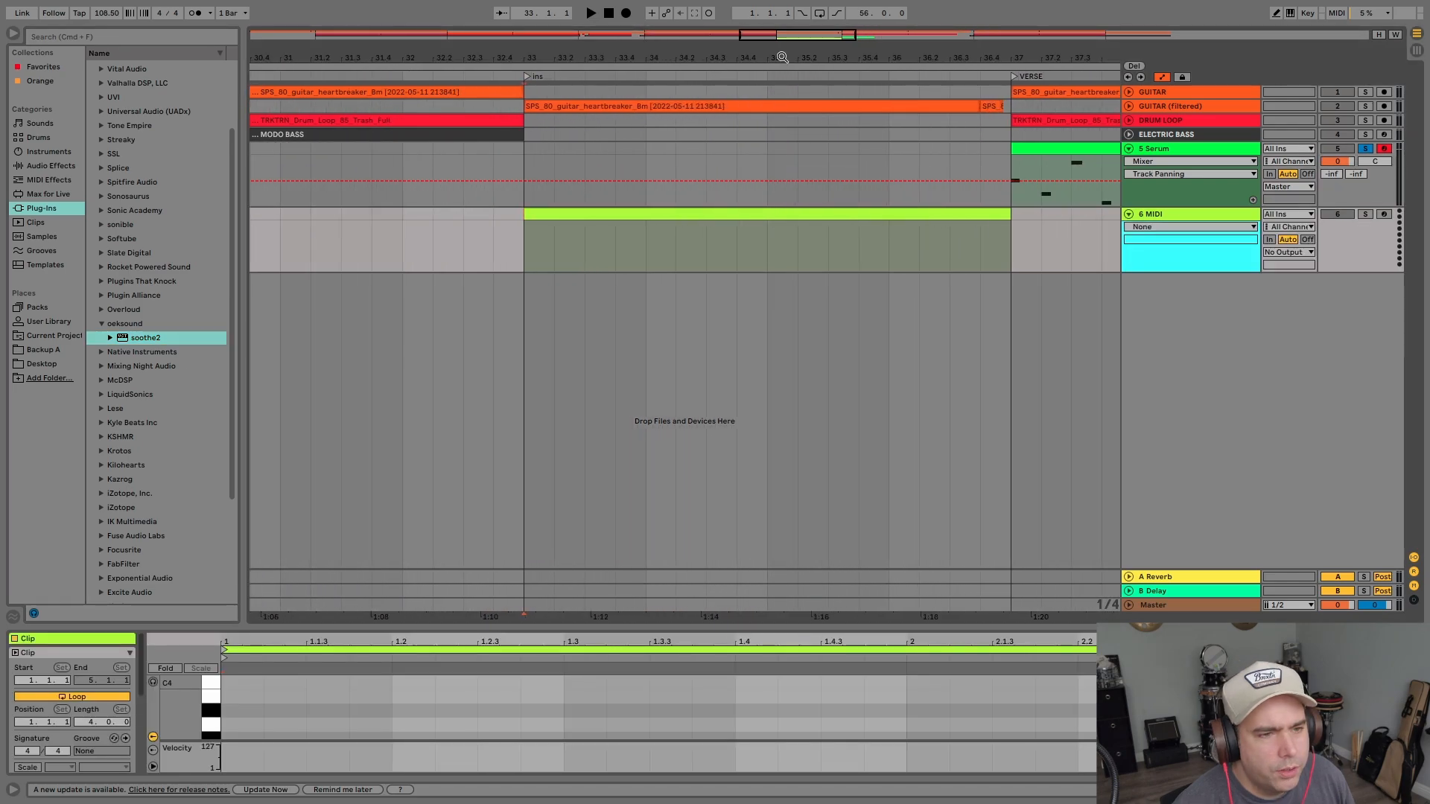
pyautogui.click(767, 249)
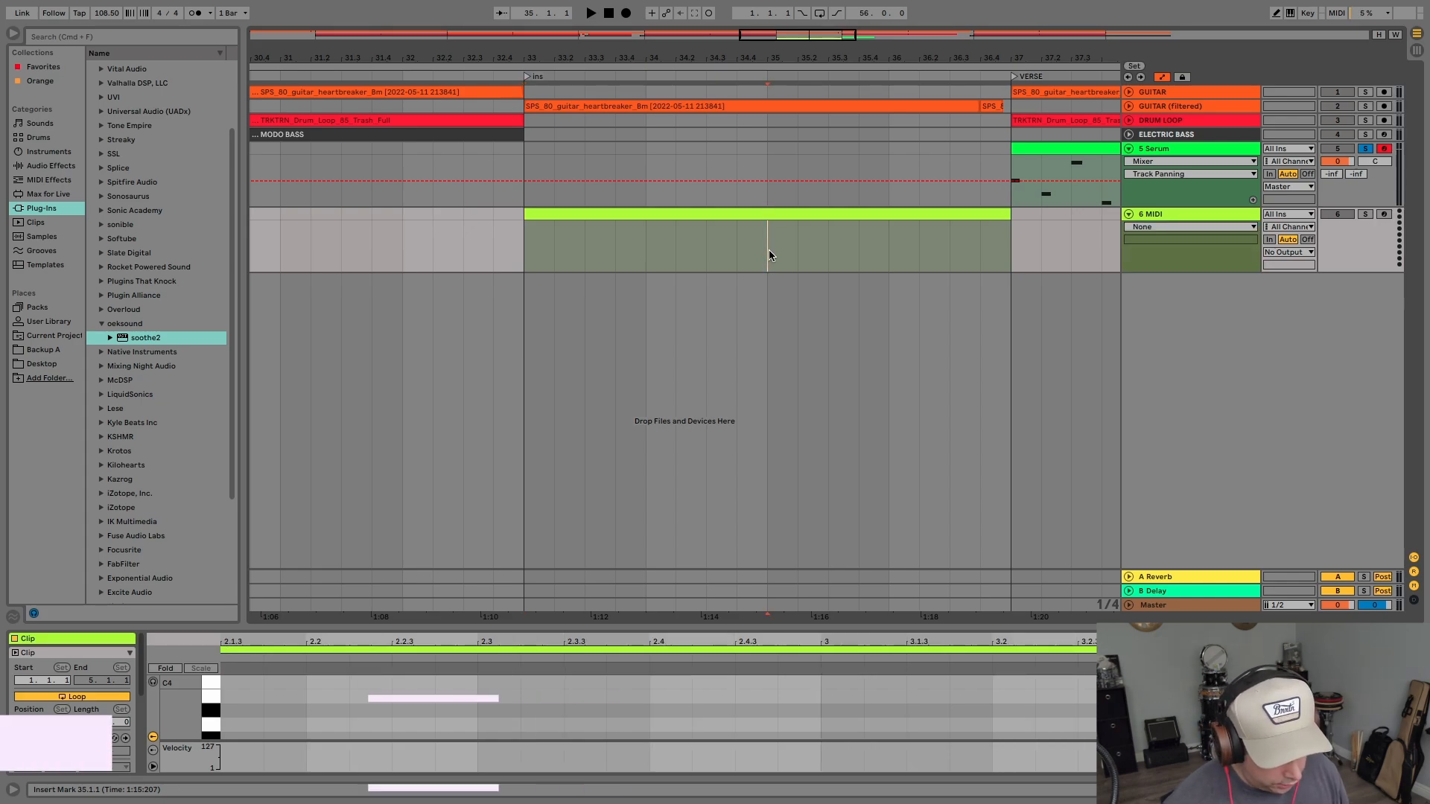
pyautogui.press('super+e')
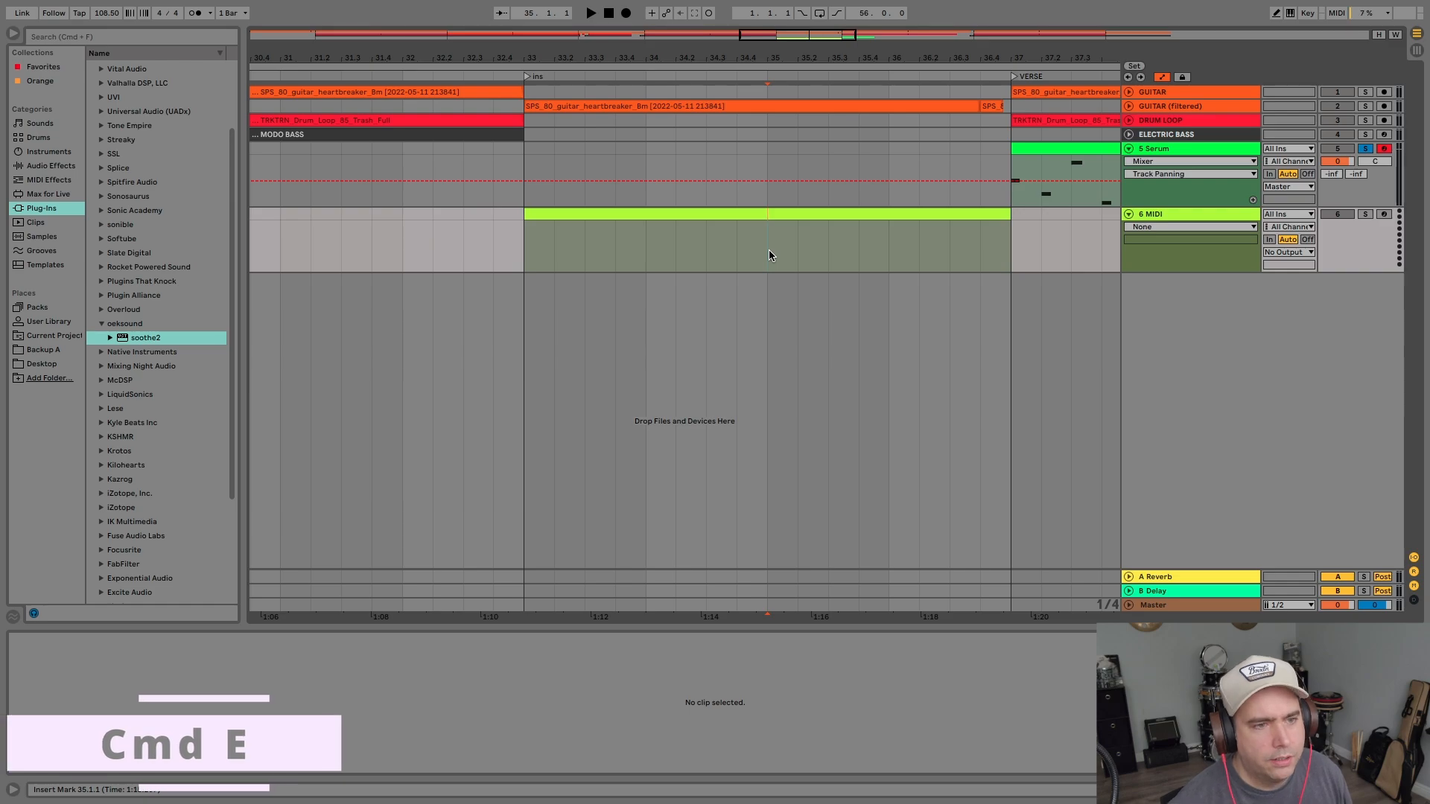
pyautogui.click(782, 214)
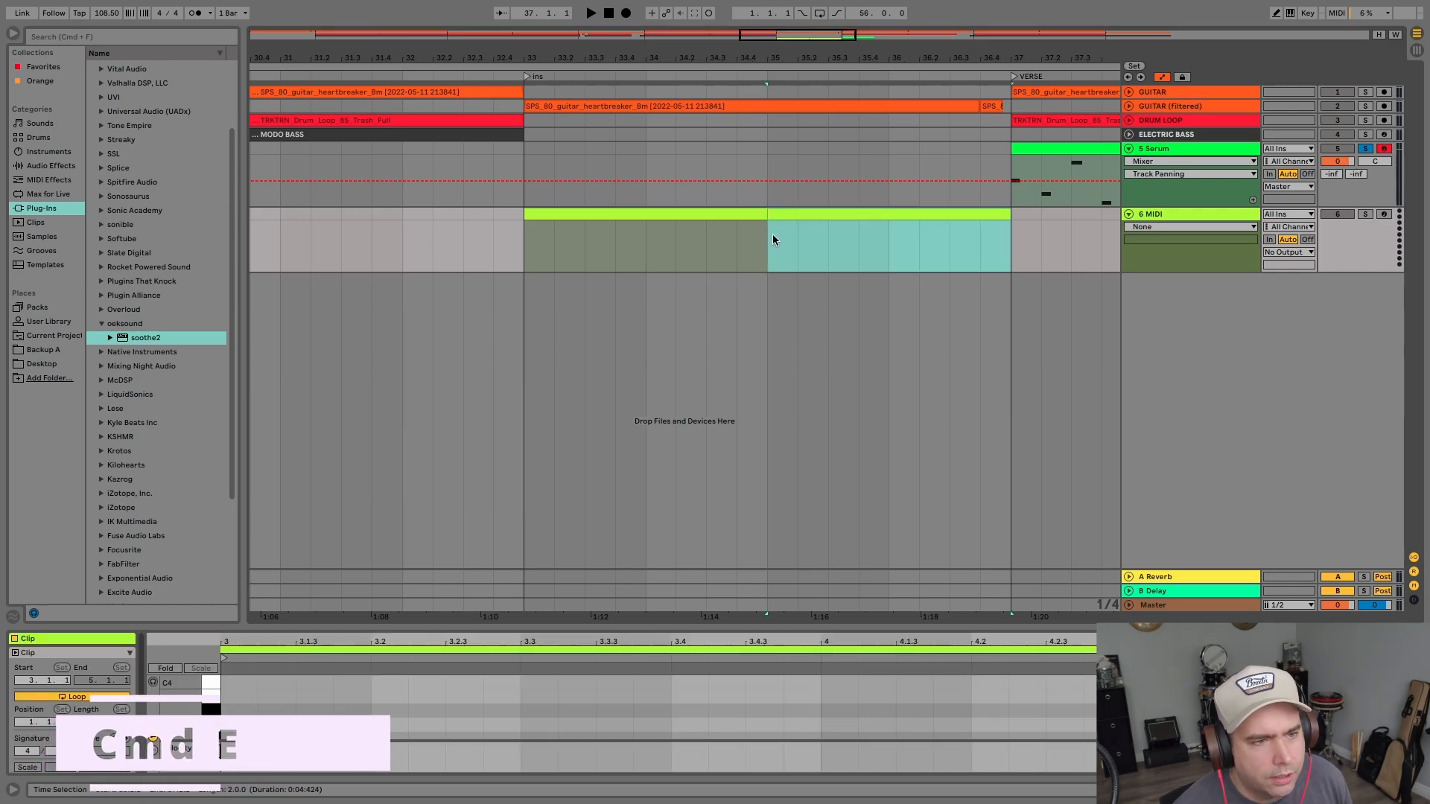
pyautogui.press('super+z')
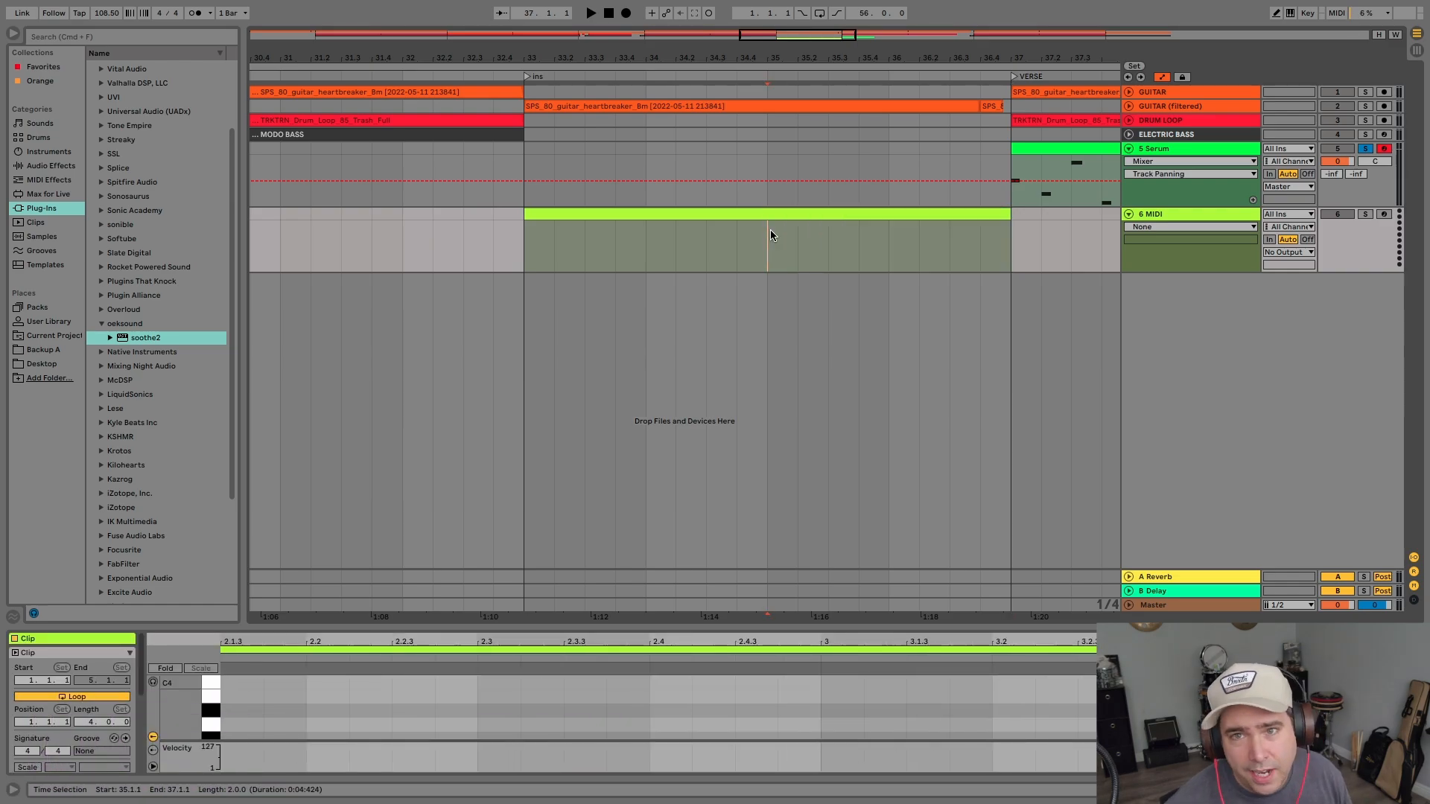
# - Deactivate the four-bar clip on the 6 MIDI track and the bar 33 guitar clip on the unfolded GUITAR (Filtered) track
pyautogui.click(777, 216)
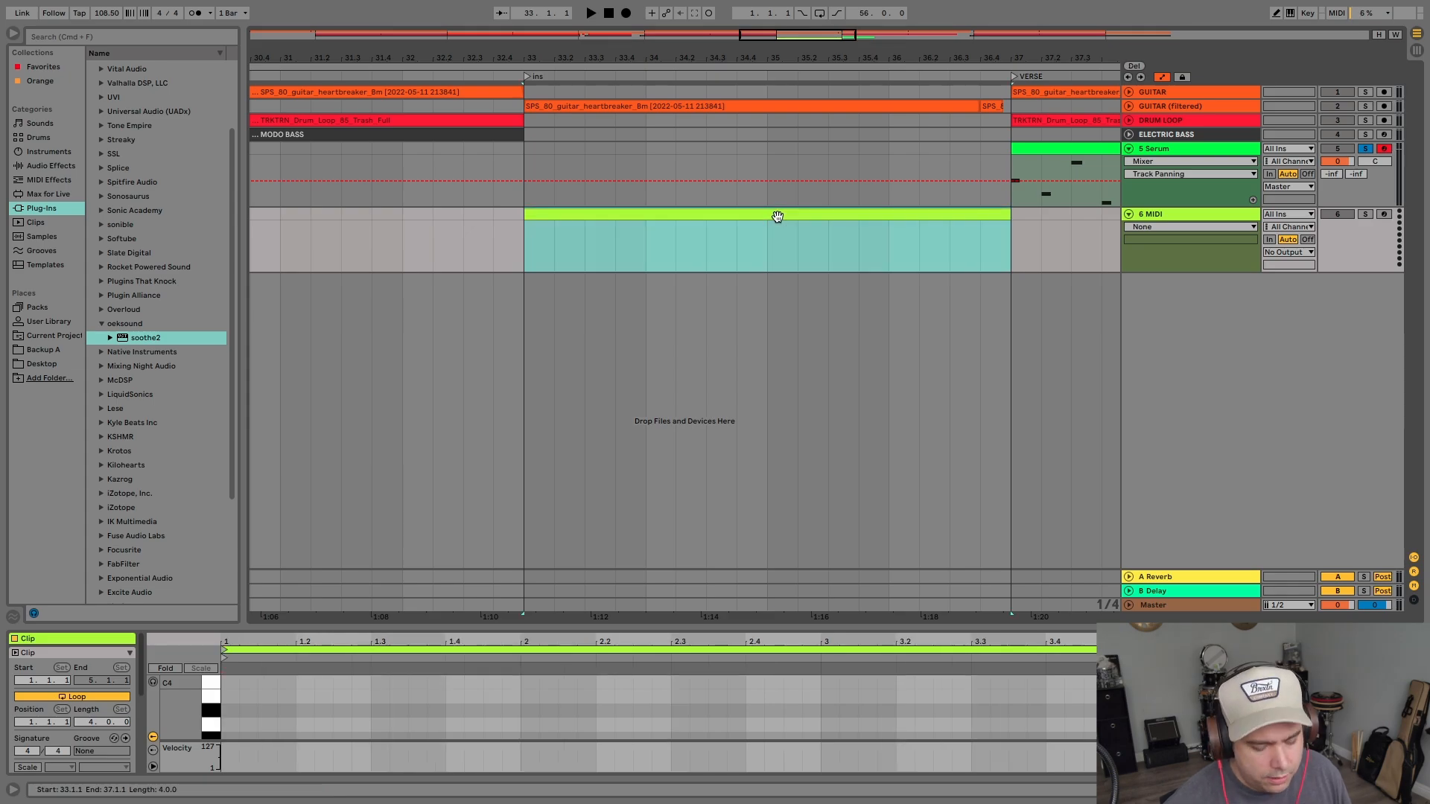
pyautogui.press('0')
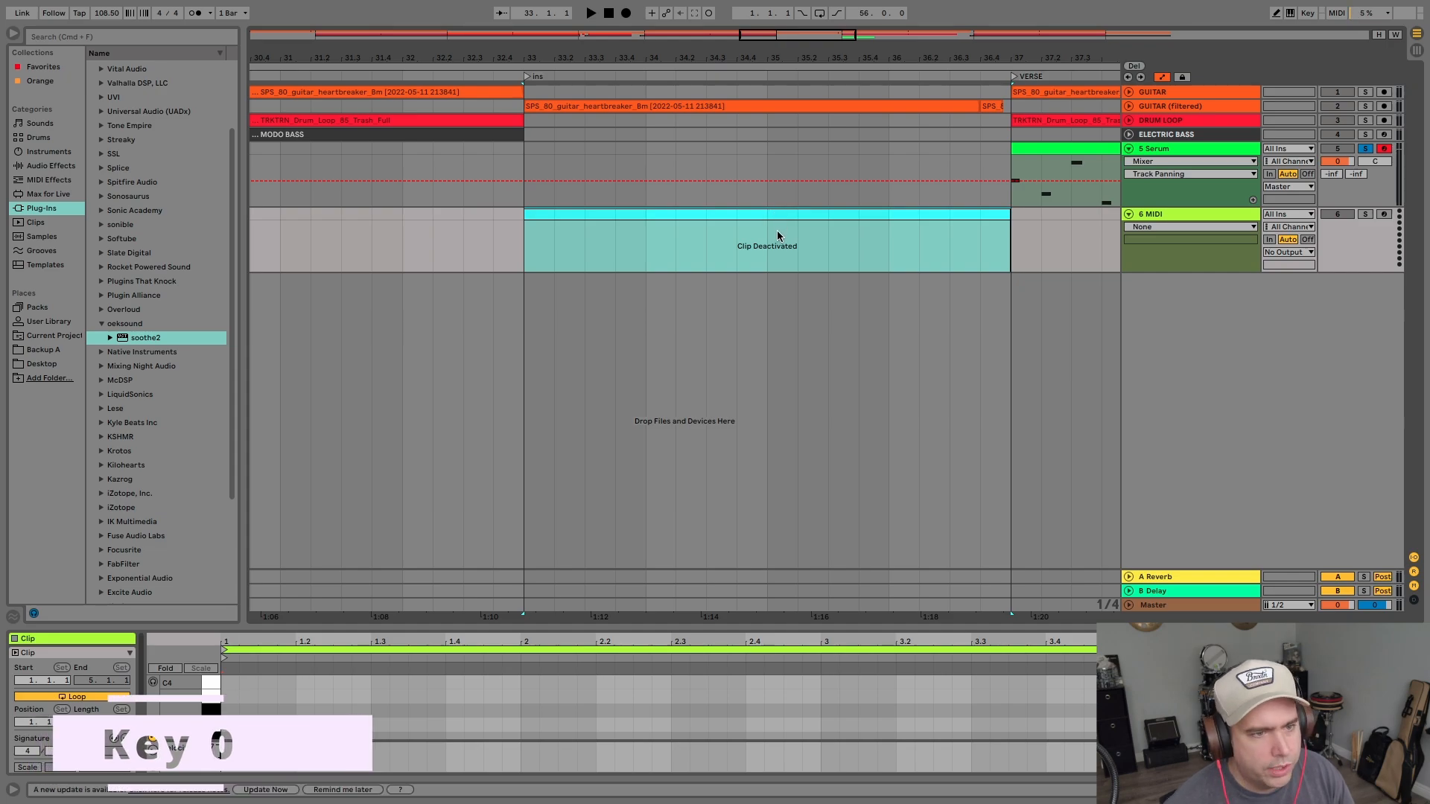
pyautogui.click(1128, 106)
pyautogui.click(864, 105)
pyautogui.press('0')
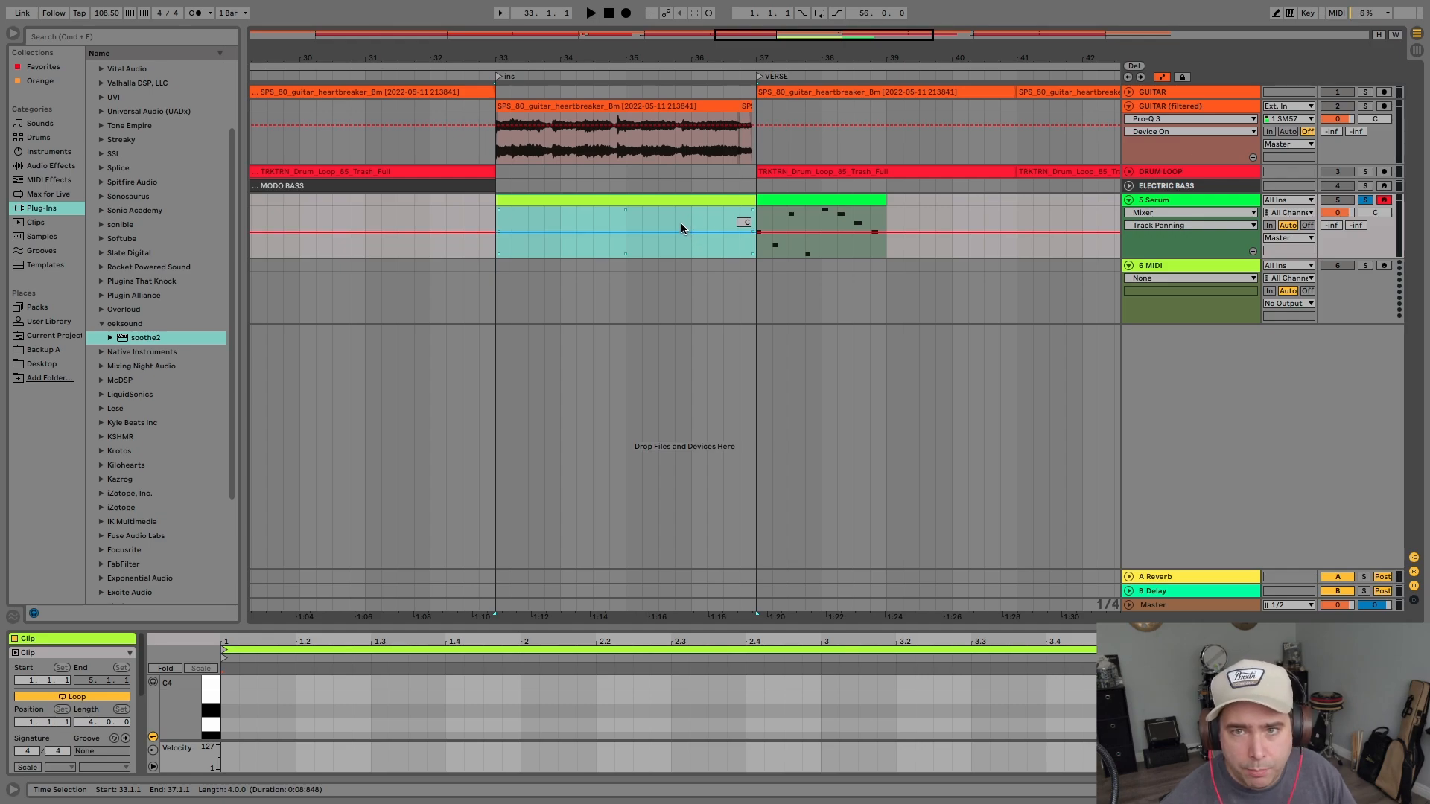
# - Consolidate the clips at bars 33 and 37 on the 5 Serum track into a single clip
pyautogui.click(762, 318)
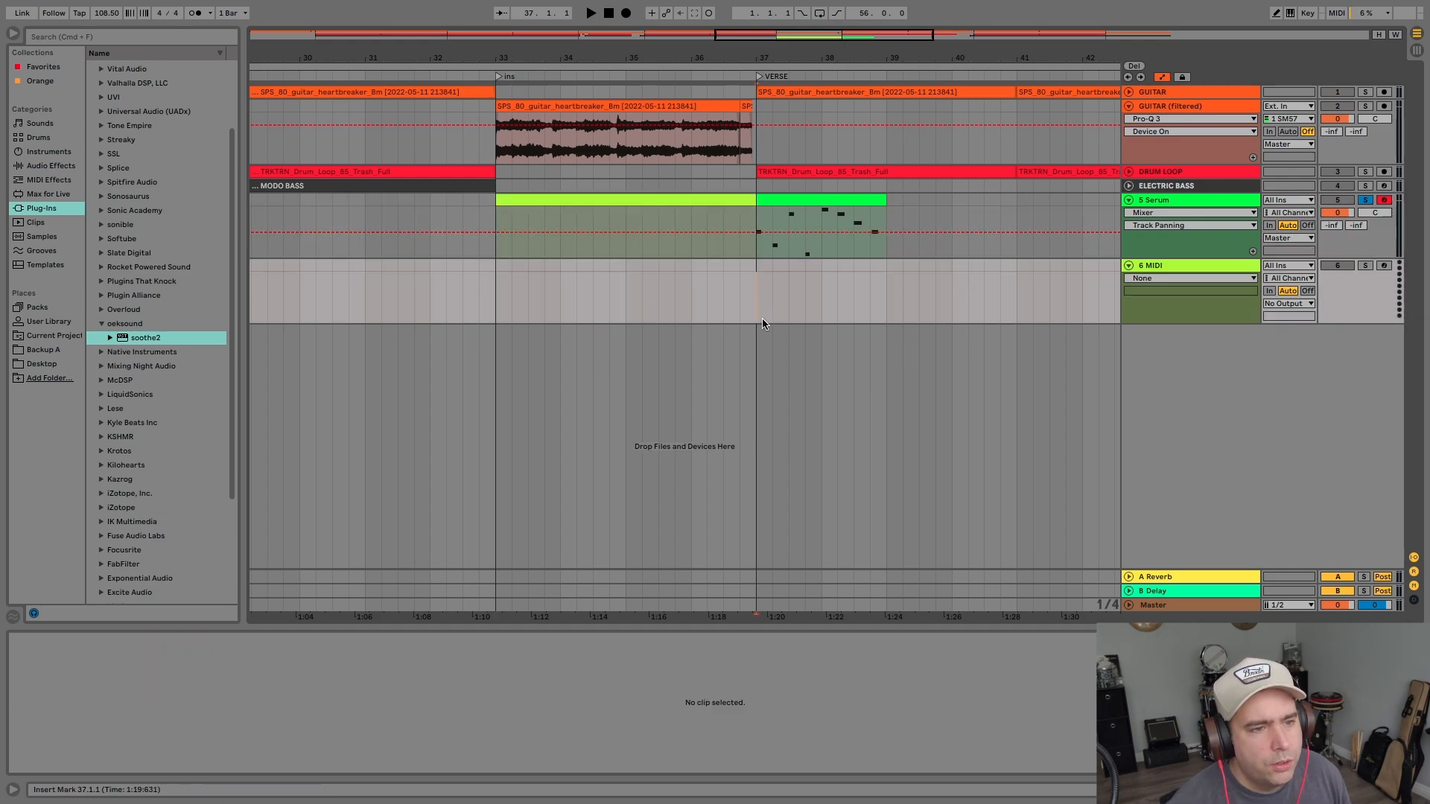
pyautogui.click(690, 194)
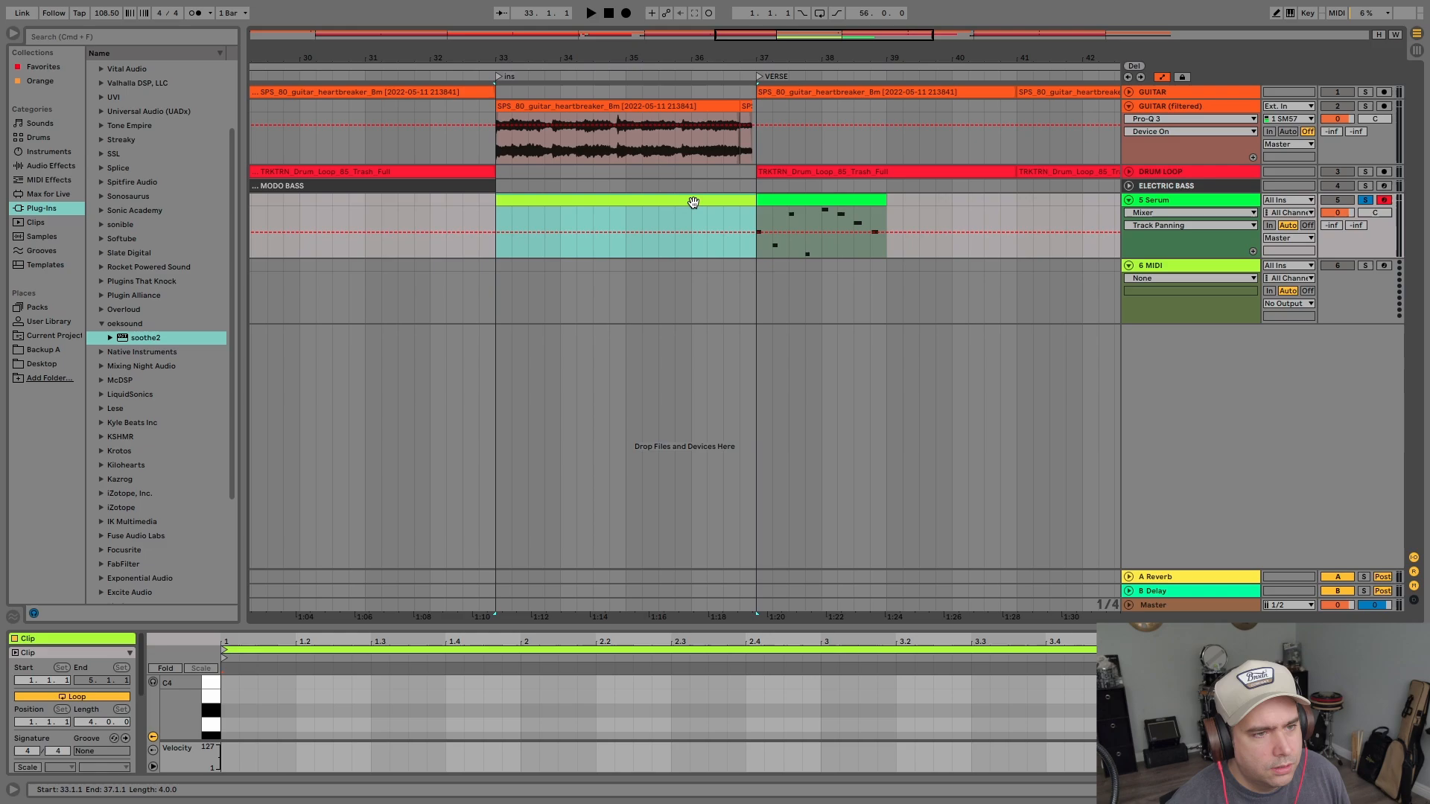
pyautogui.keyDown('shift'); pyautogui.click(806, 200); pyautogui.keyUp('shift')
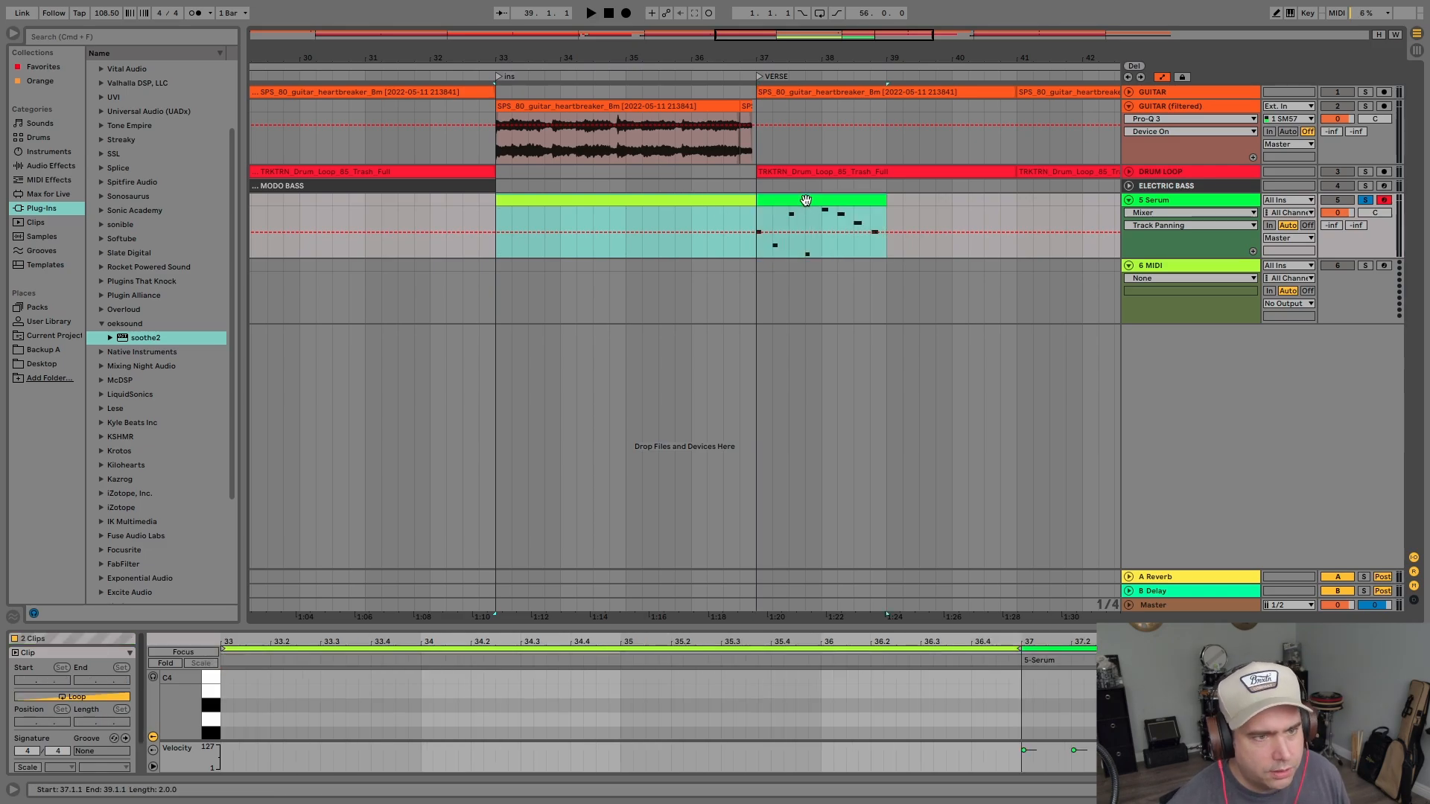
pyautogui.press('super+j')
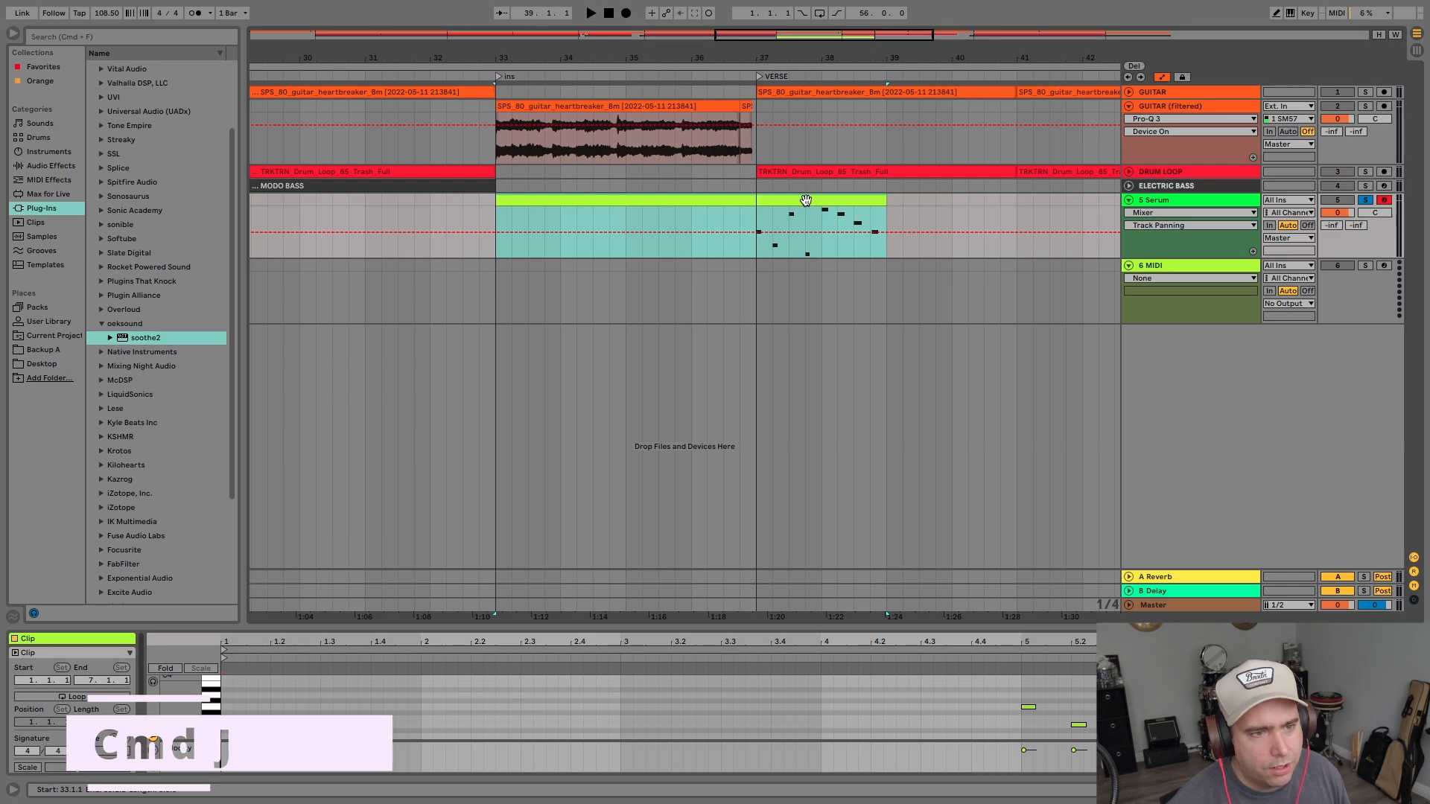
# - Fit the whole arrangement's width in view, select all of its contents and clear the selection
pyautogui.click(879, 291)
pyautogui.press('w')
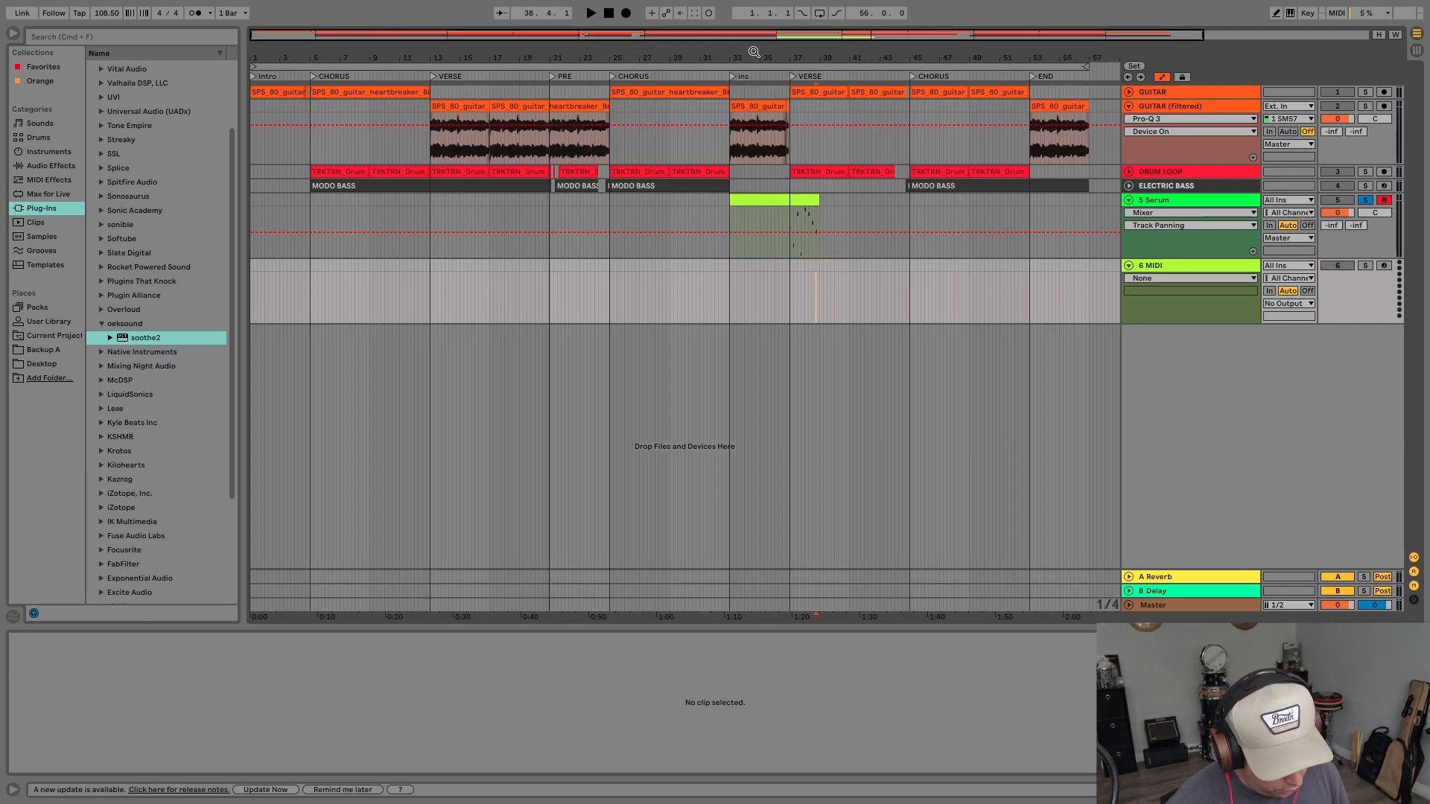
pyautogui.press('super+a')
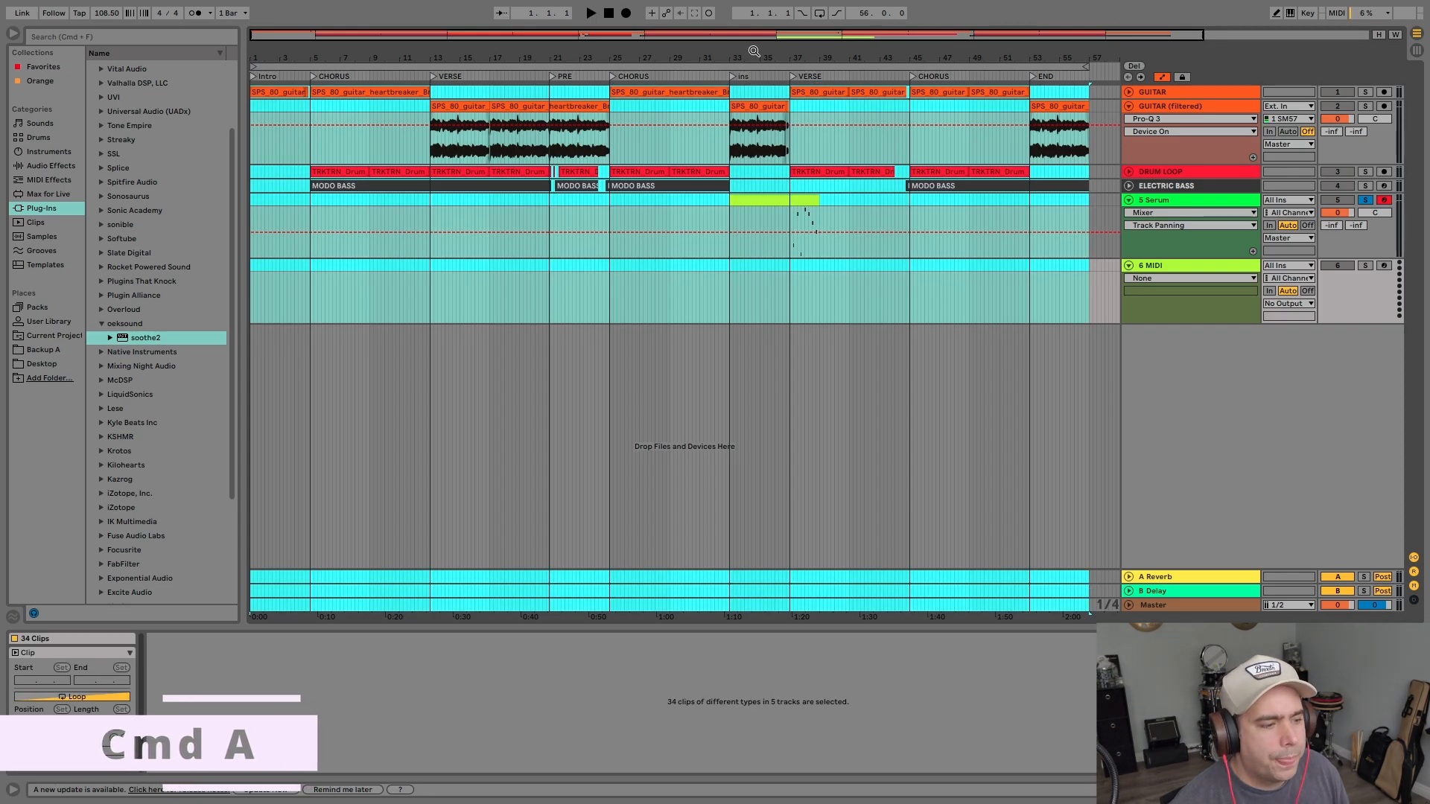
pyautogui.click(852, 352)
# - Open the consolidated 5 Serum clip in an enlarged MIDI editor, select all of its notes and quantize them
pyautogui.click(779, 196)
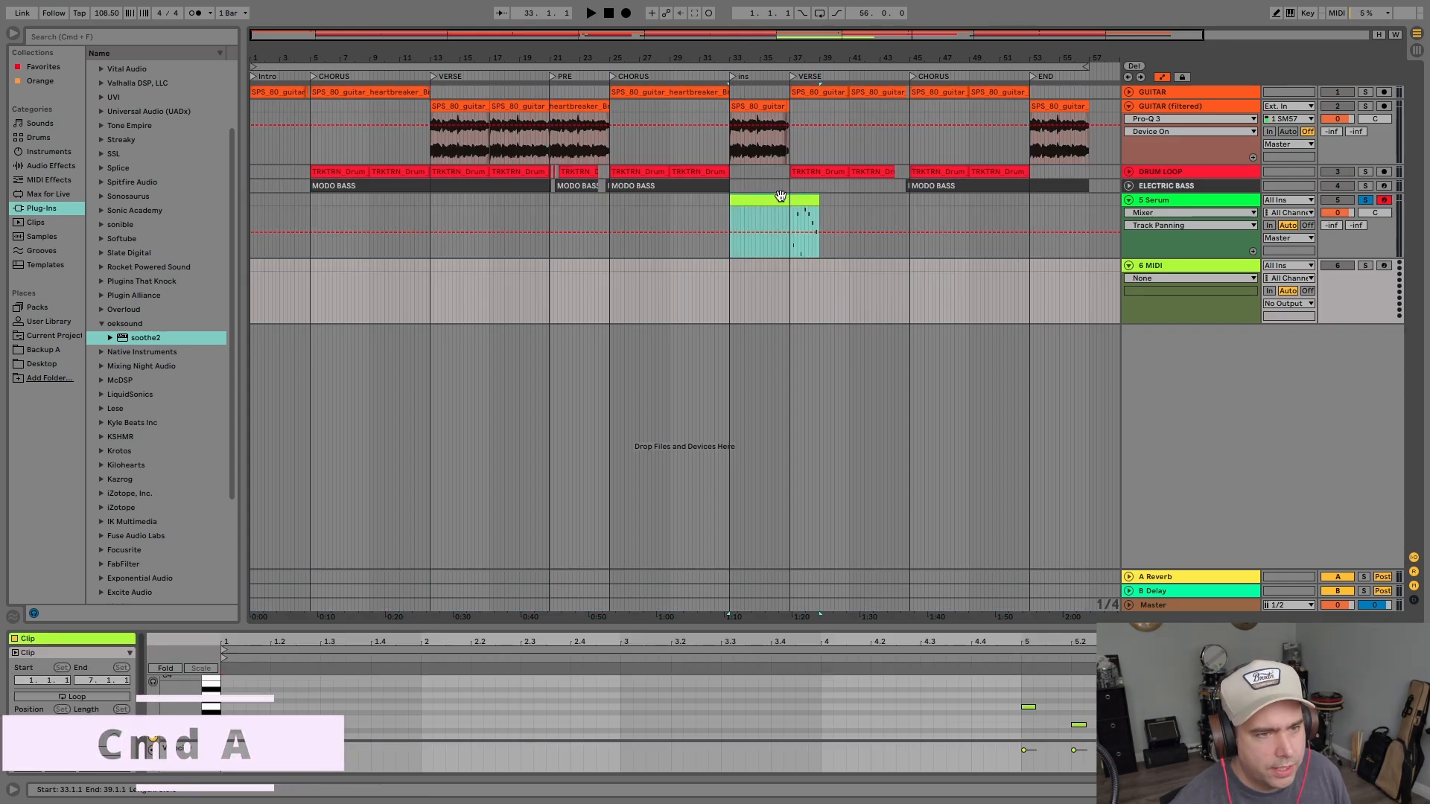
pyautogui.moveTo(734, 606); pyautogui.dragTo(734, 348)
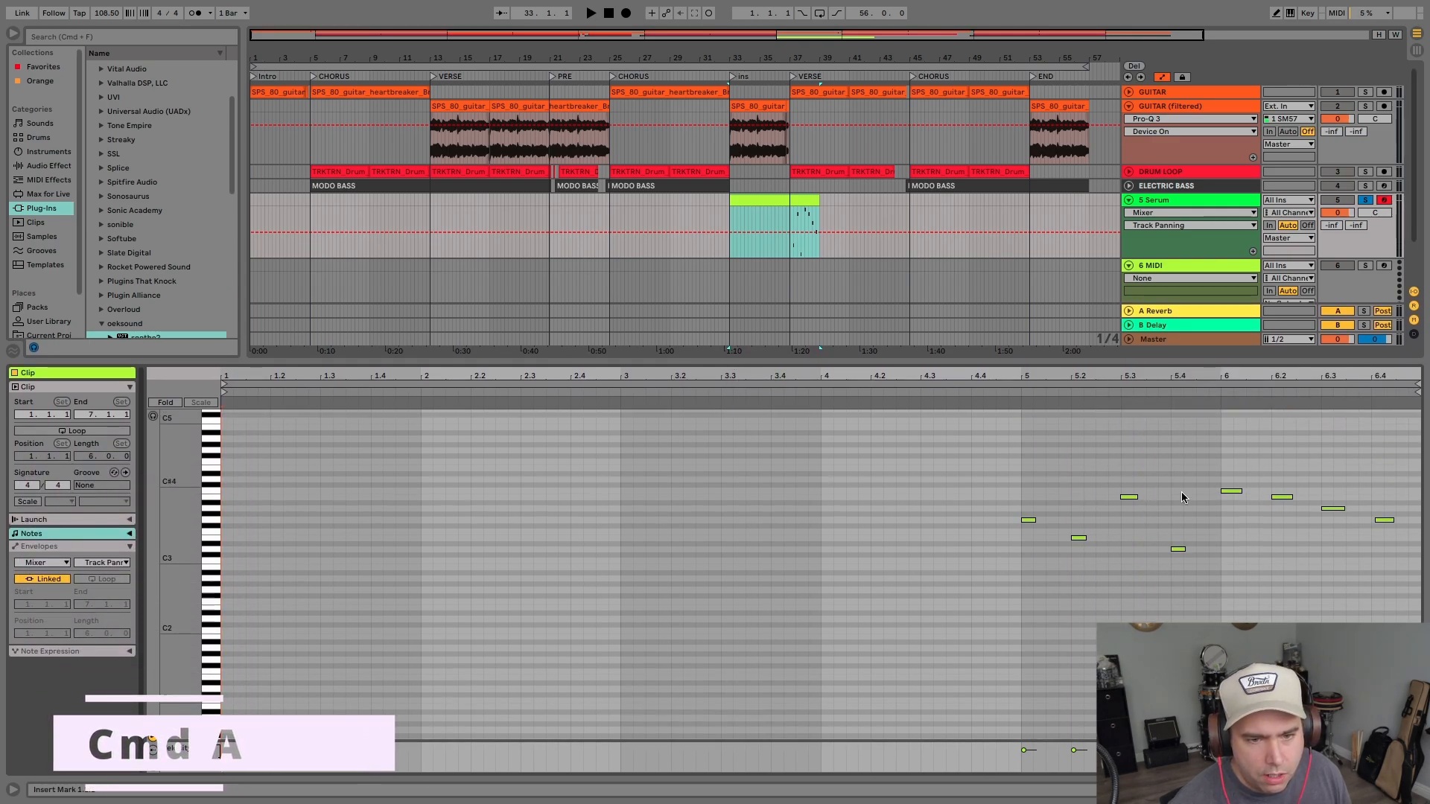
pyautogui.click(1028, 520)
pyautogui.click(1078, 537)
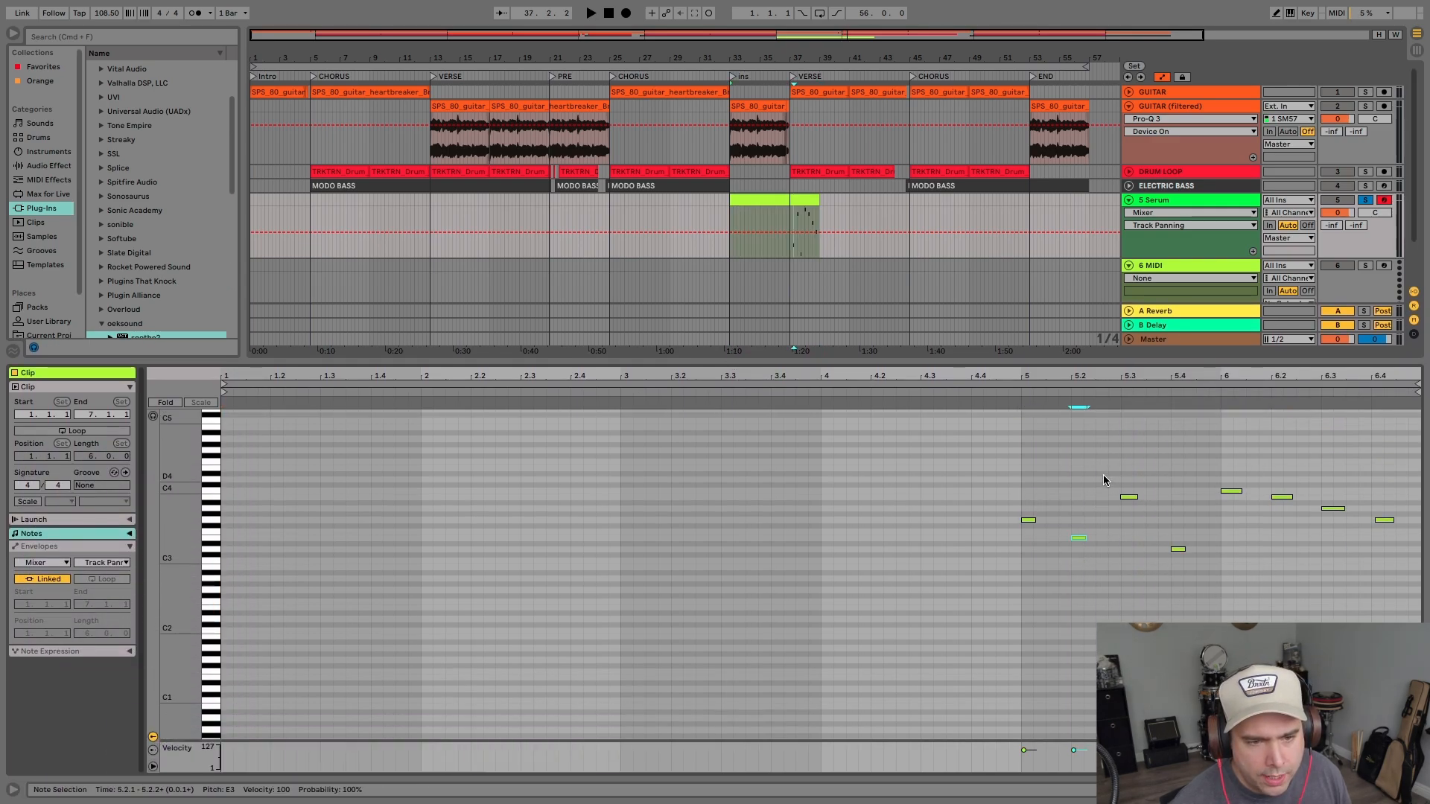
pyautogui.click(1092, 620)
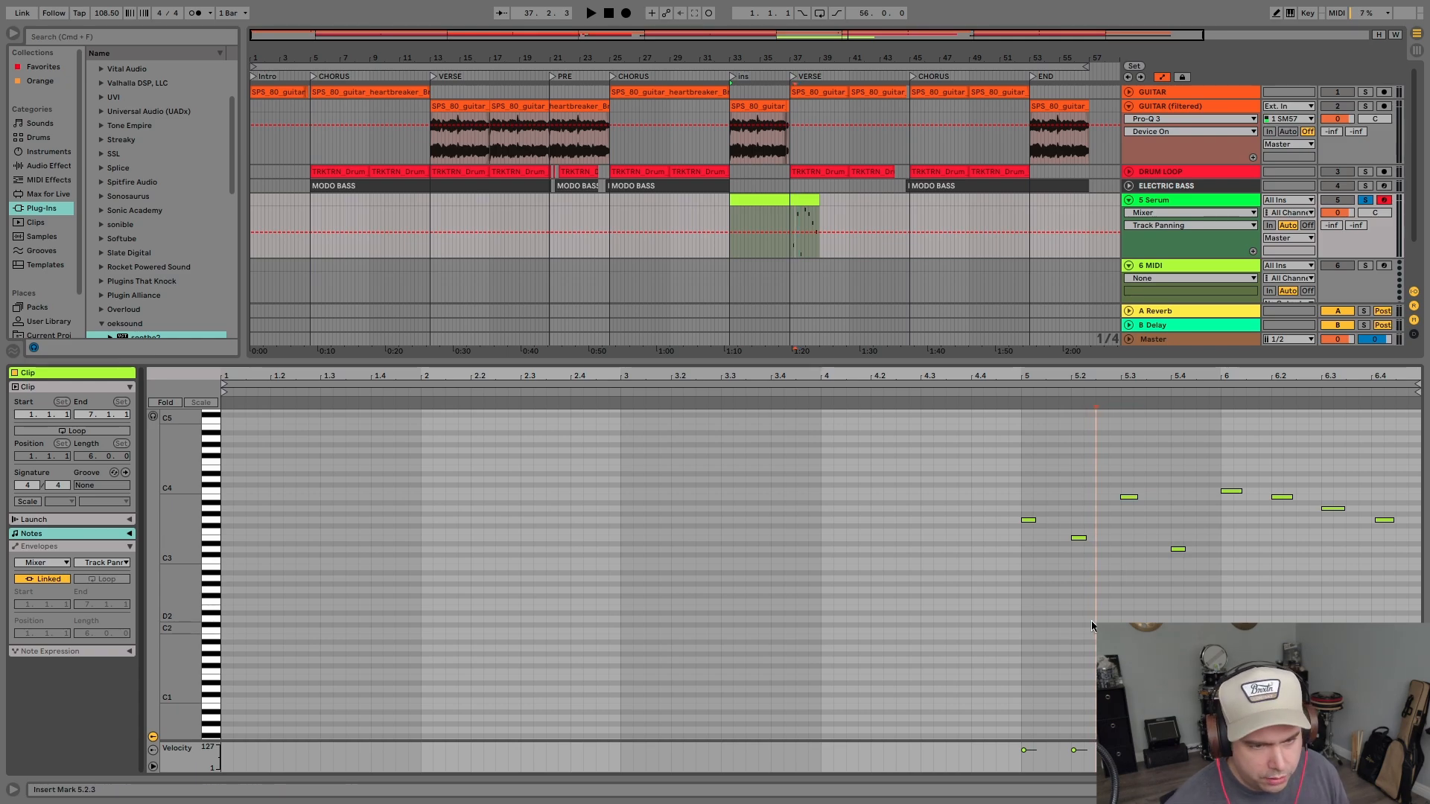
pyautogui.press('super+a')
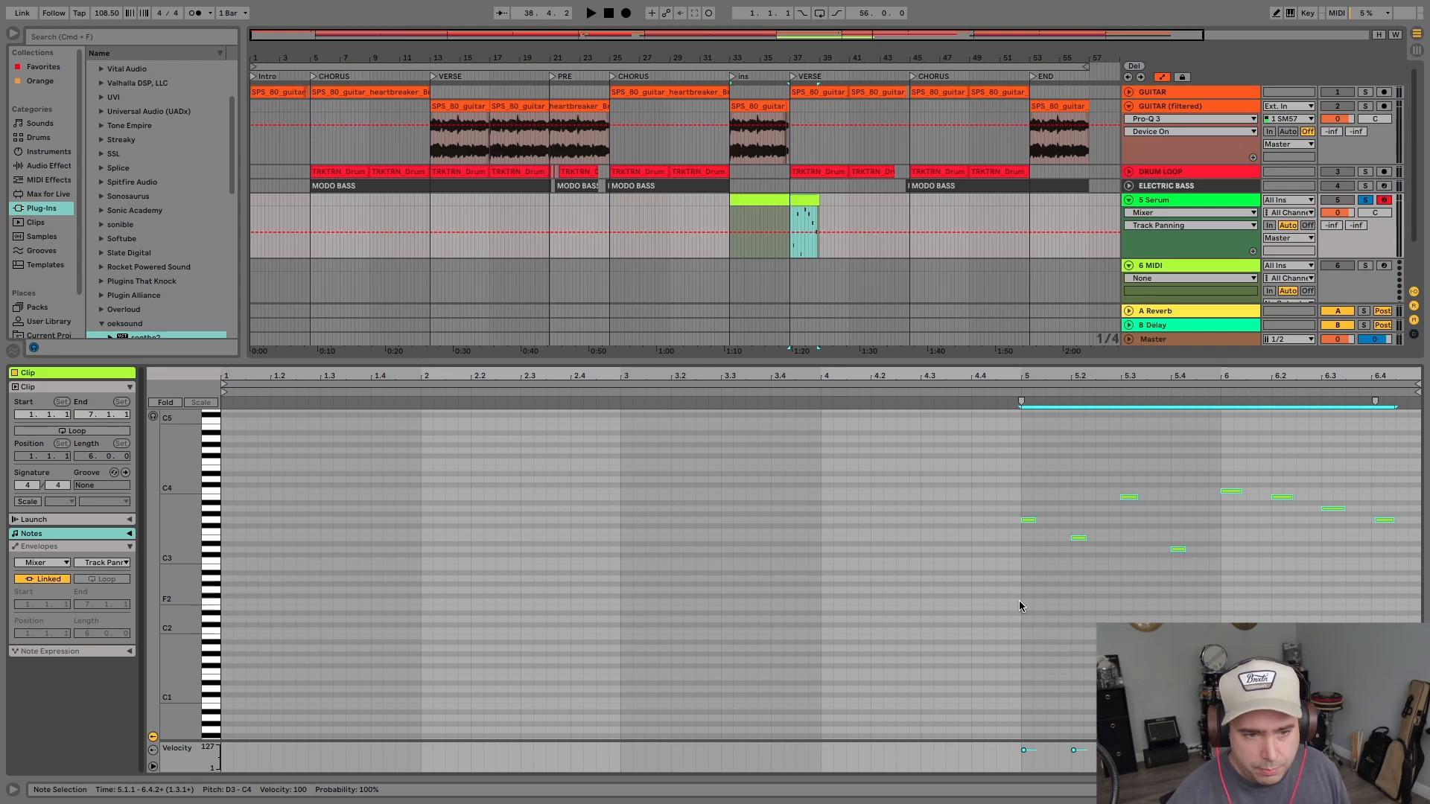
pyautogui.press('super+u')
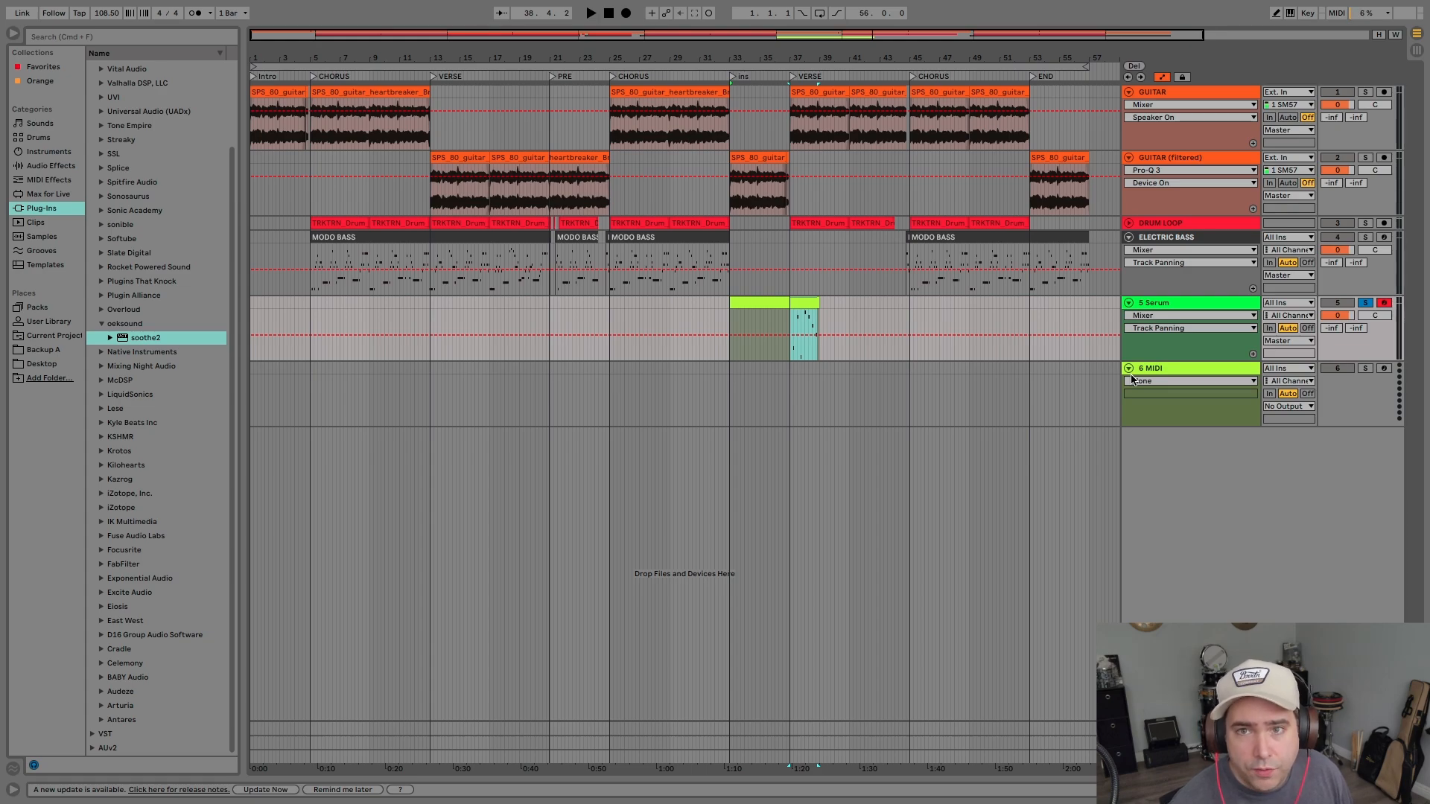
# - Hide and show the automation lanes in the arrangement
pyautogui.press('a')
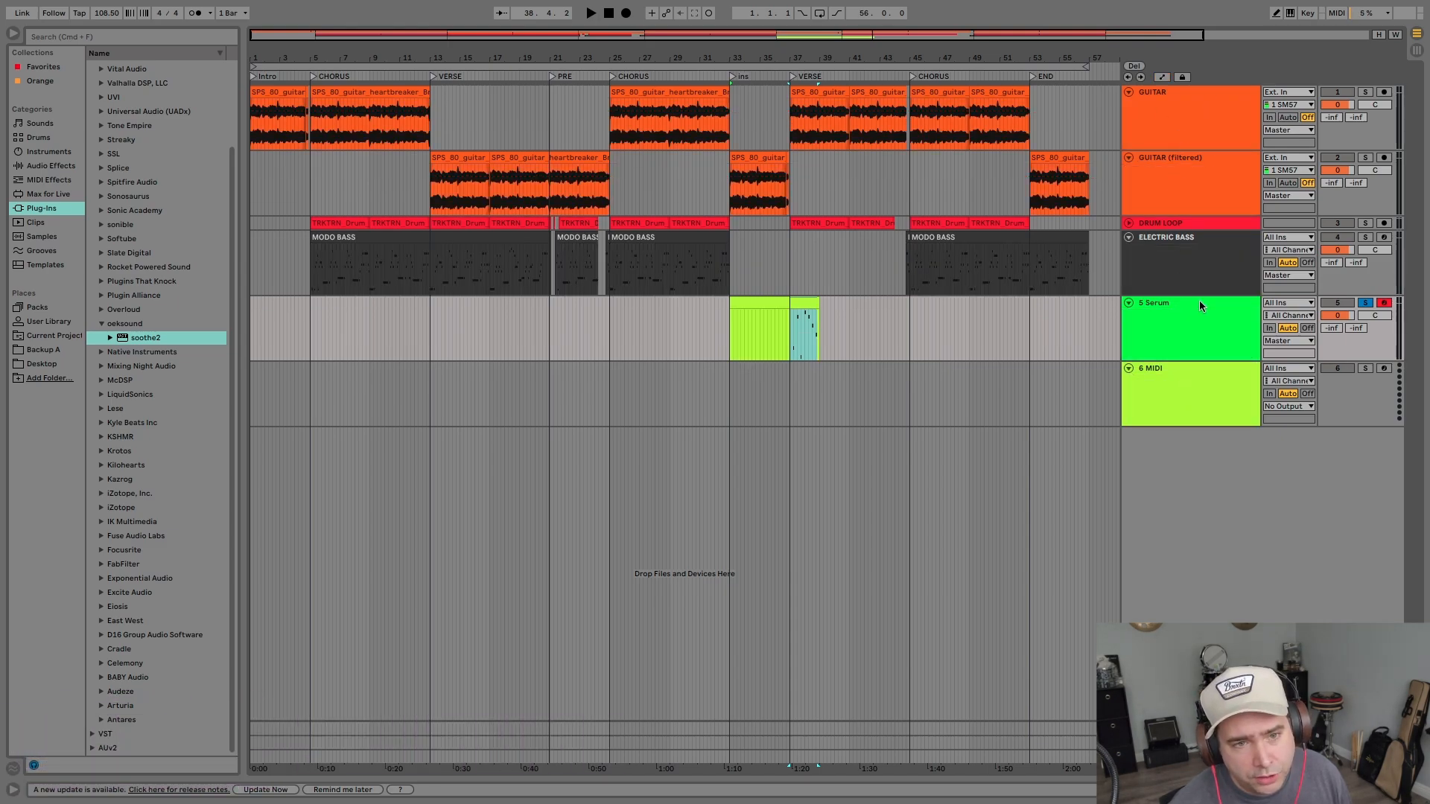
pyautogui.press('a')
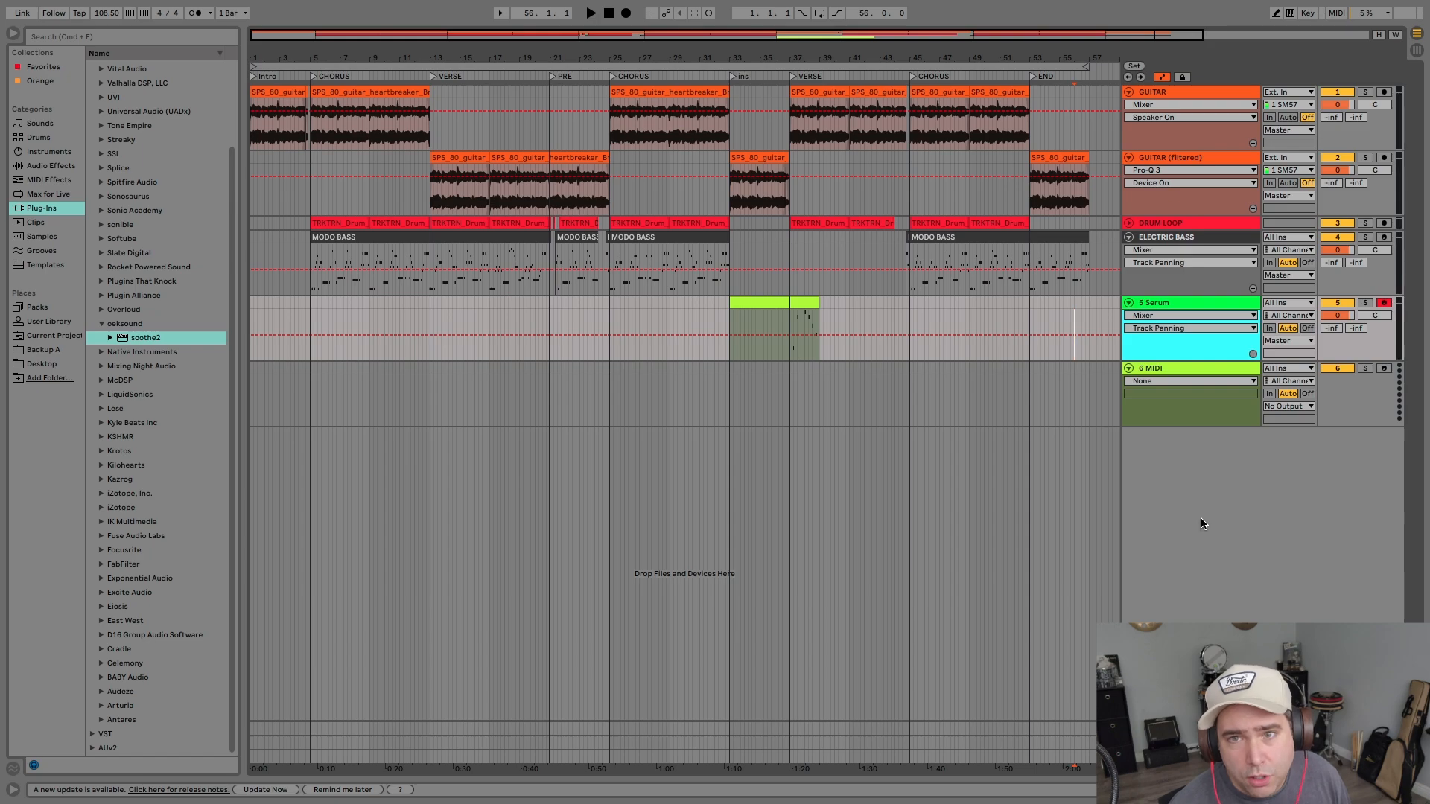
# - Solo the 5 Serum track and turn its solo off again
pyautogui.click(1192, 303)
pyautogui.press('s')
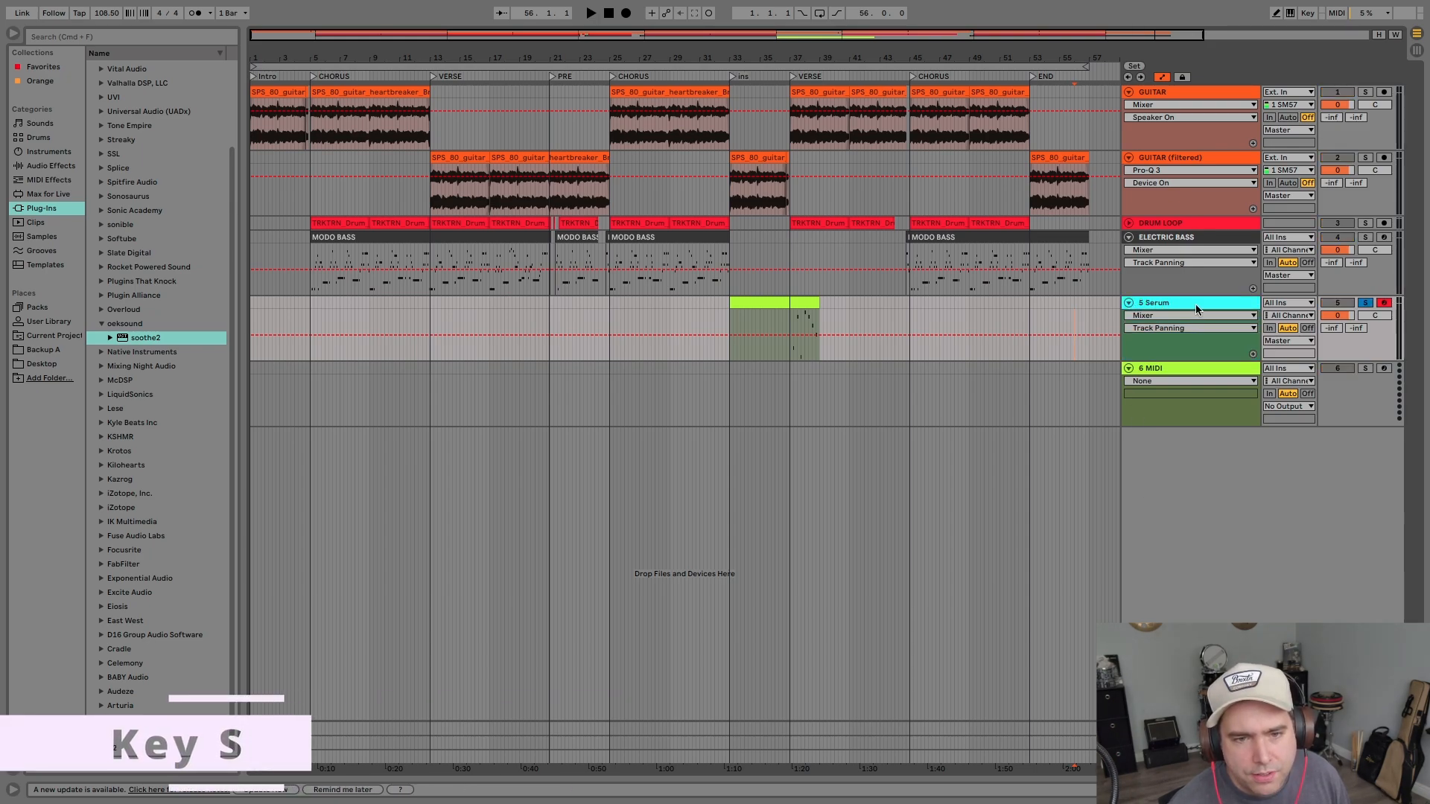
pyautogui.click(1365, 303)
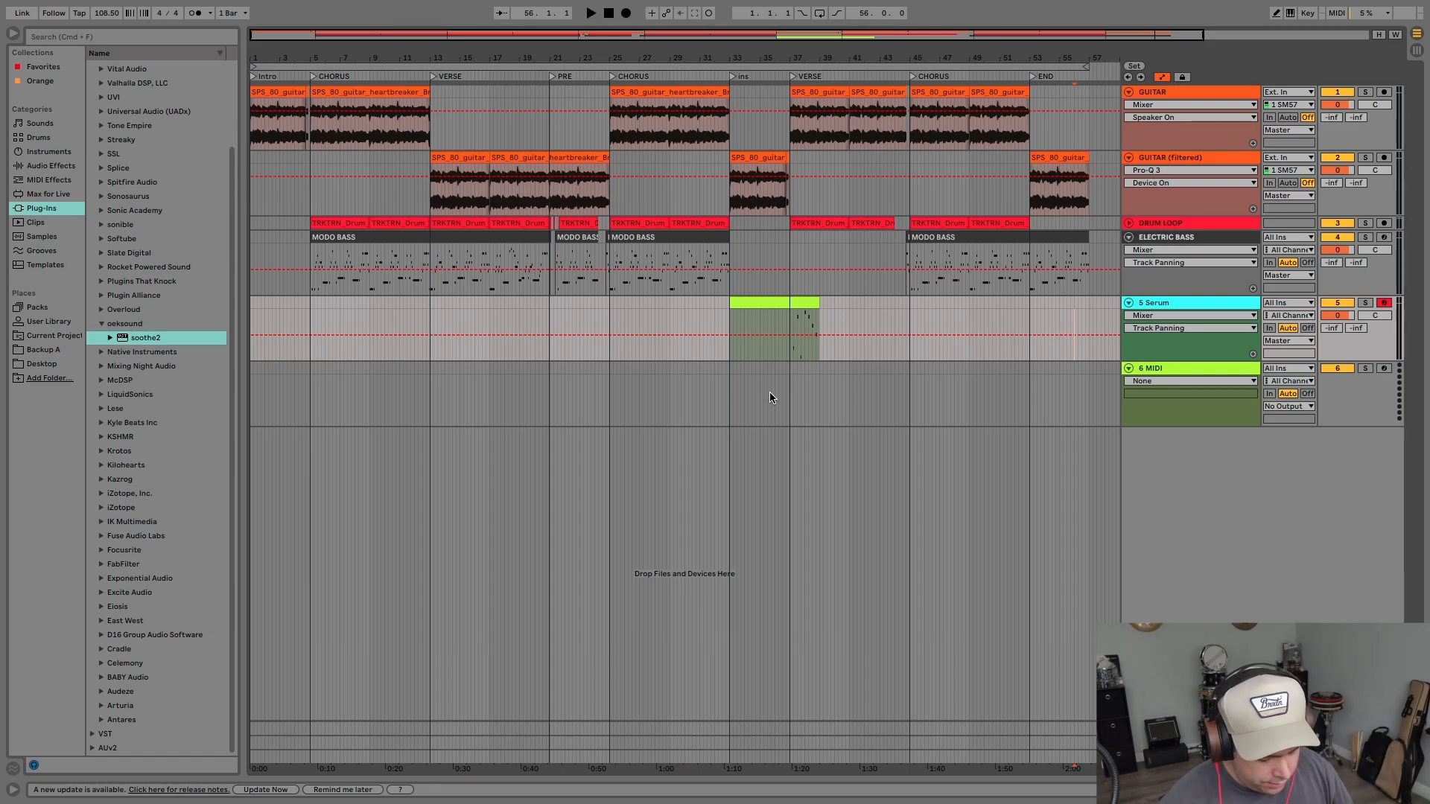
# - Toggle fitting all tracks to the arrangement's height on and off repeatedly, ending with the original track heights
pyautogui.press('h')
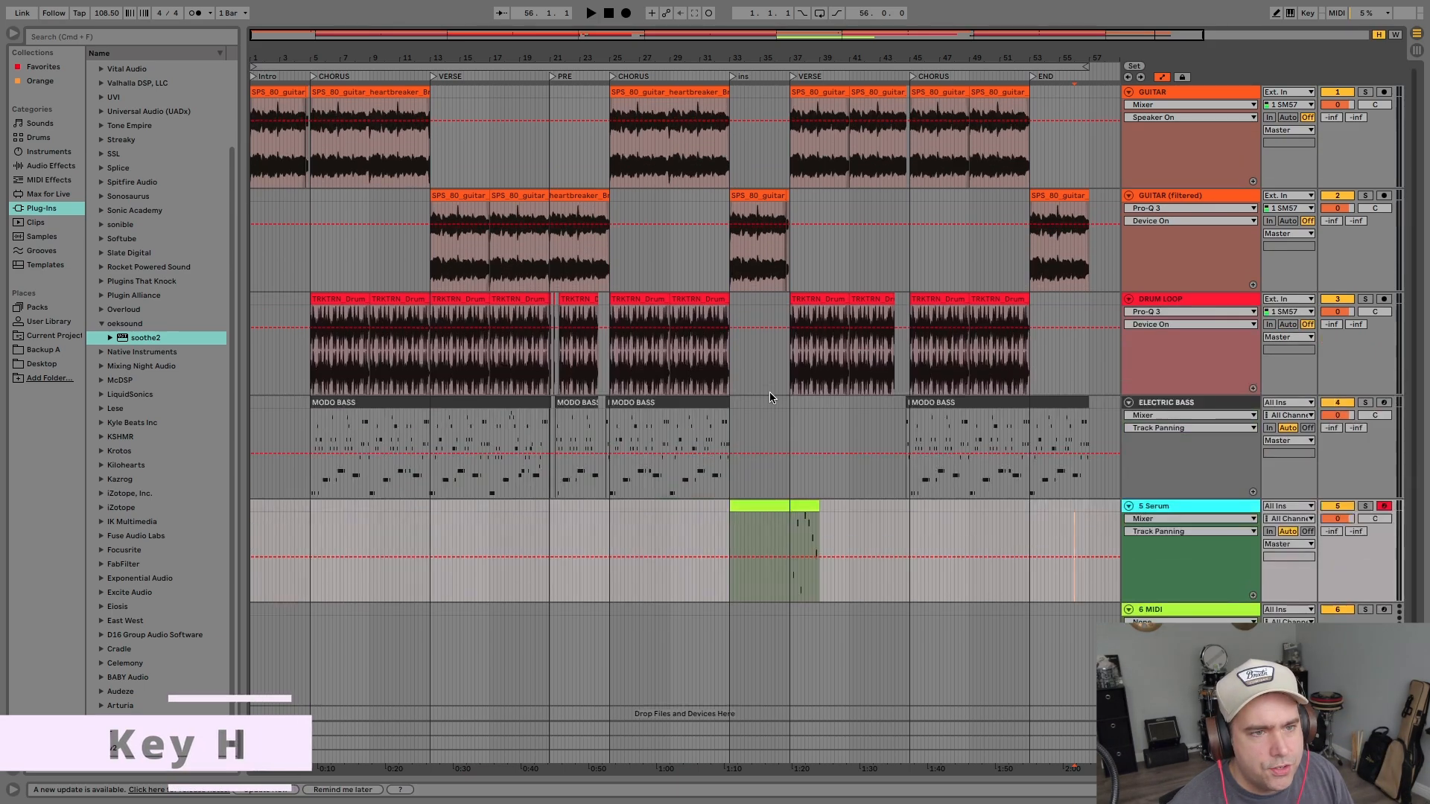
pyautogui.press('h')
pyautogui.press('h')
pyautogui.press('h')
pyautogui.press('h')
pyautogui.press('h')
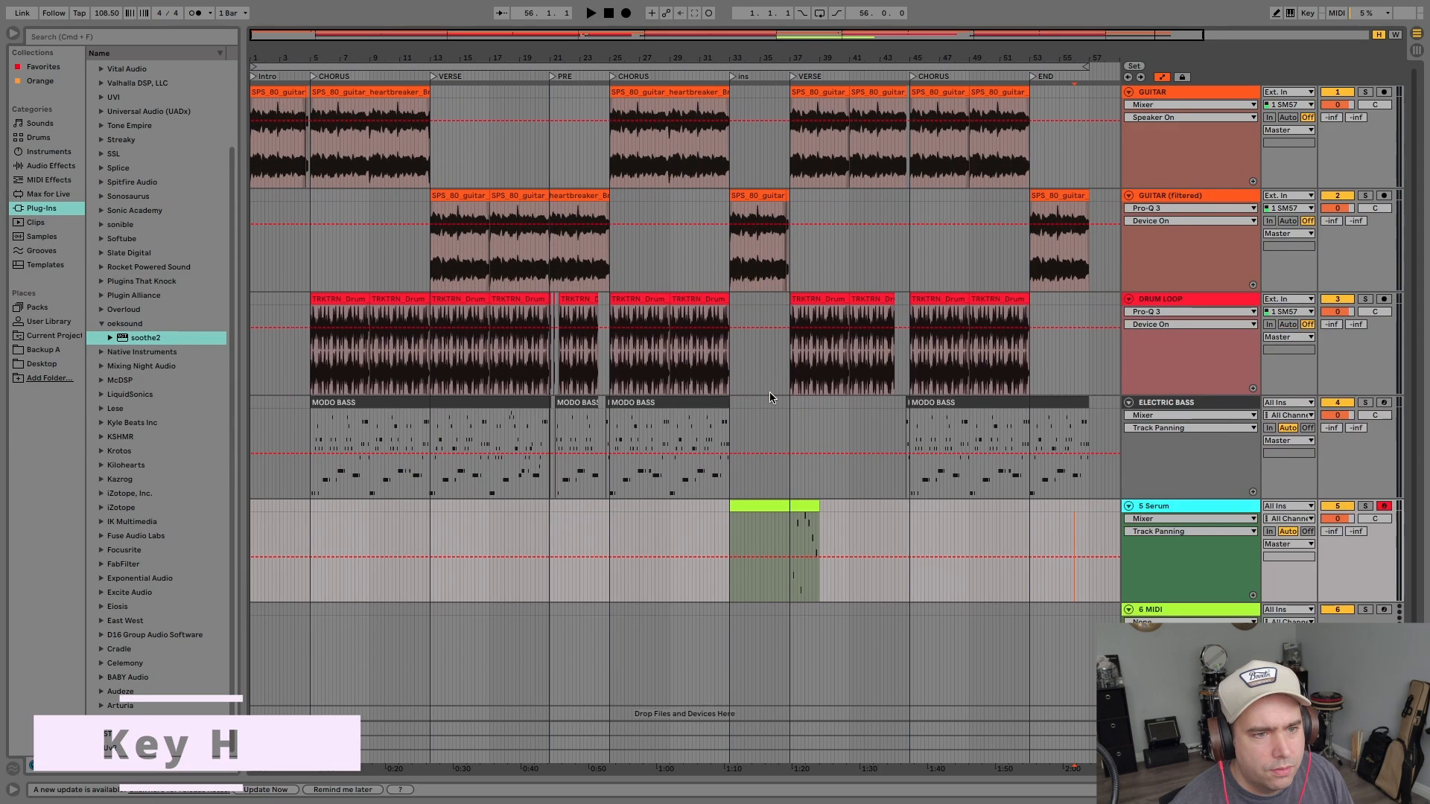
pyautogui.press('h')
pyautogui.press('h')
pyautogui.press('h')
pyautogui.press('h')
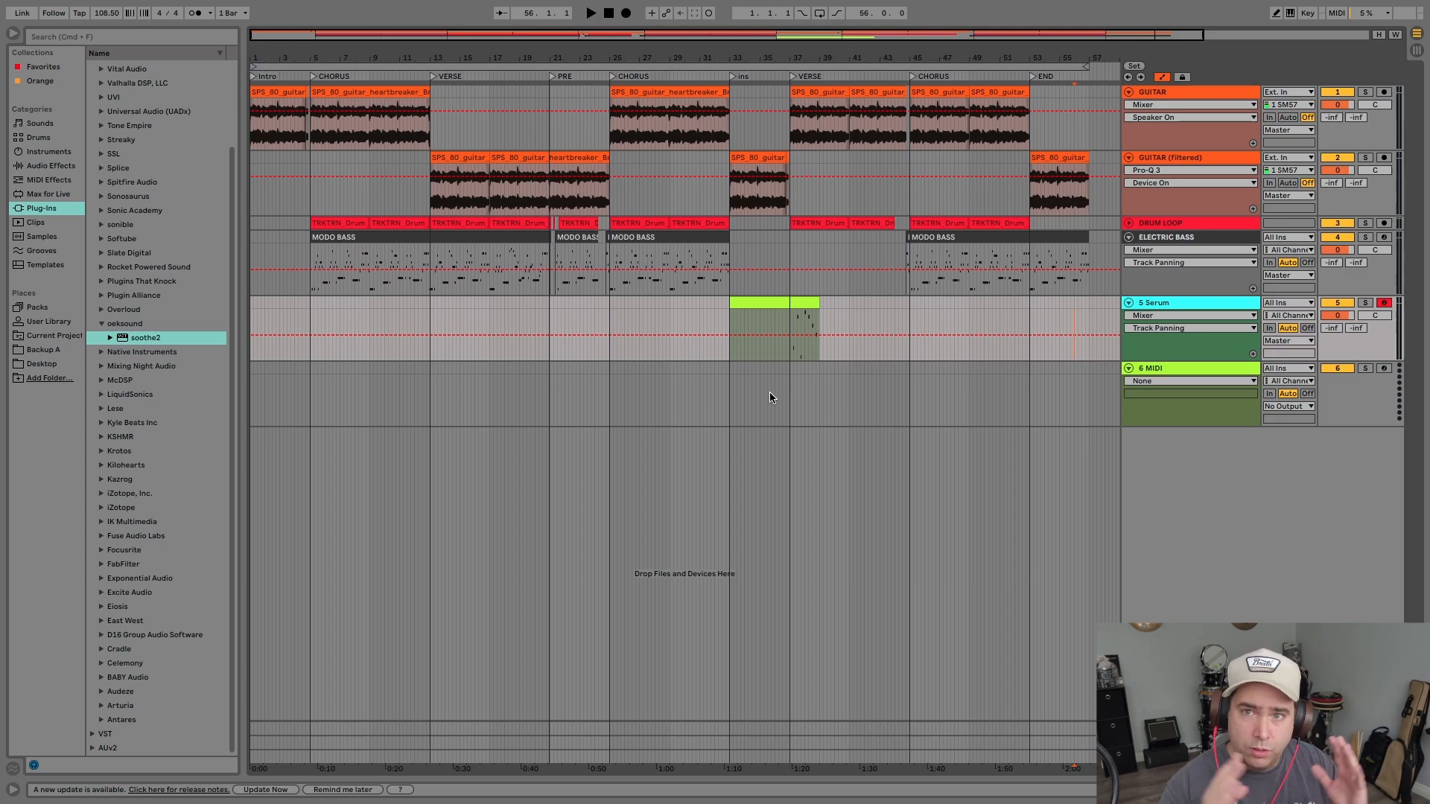
# - Fit the arrangement's full width in view repeatedly
pyautogui.press('w')
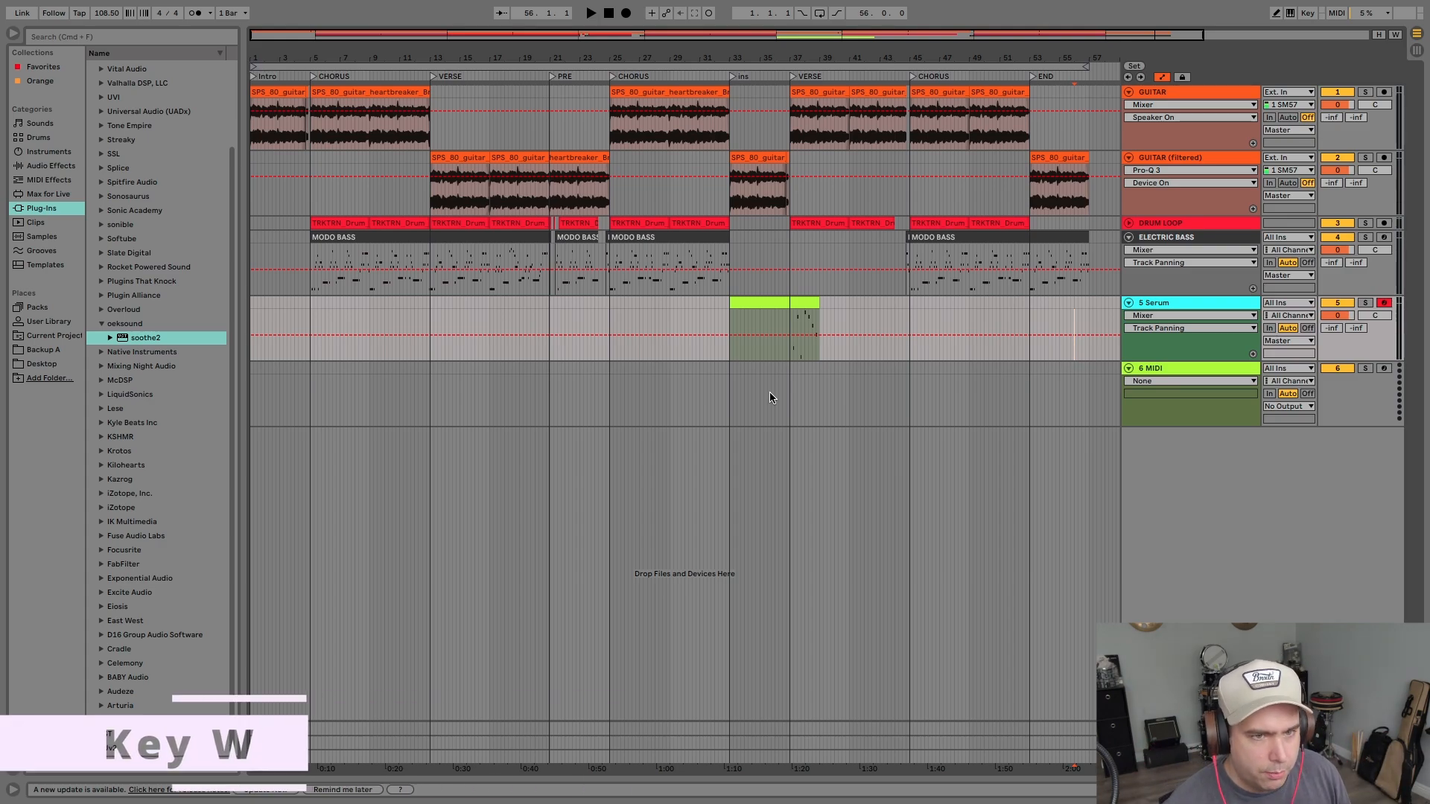
pyautogui.press('w')
pyautogui.press('w')
pyautogui.press('w')
pyautogui.press('w')
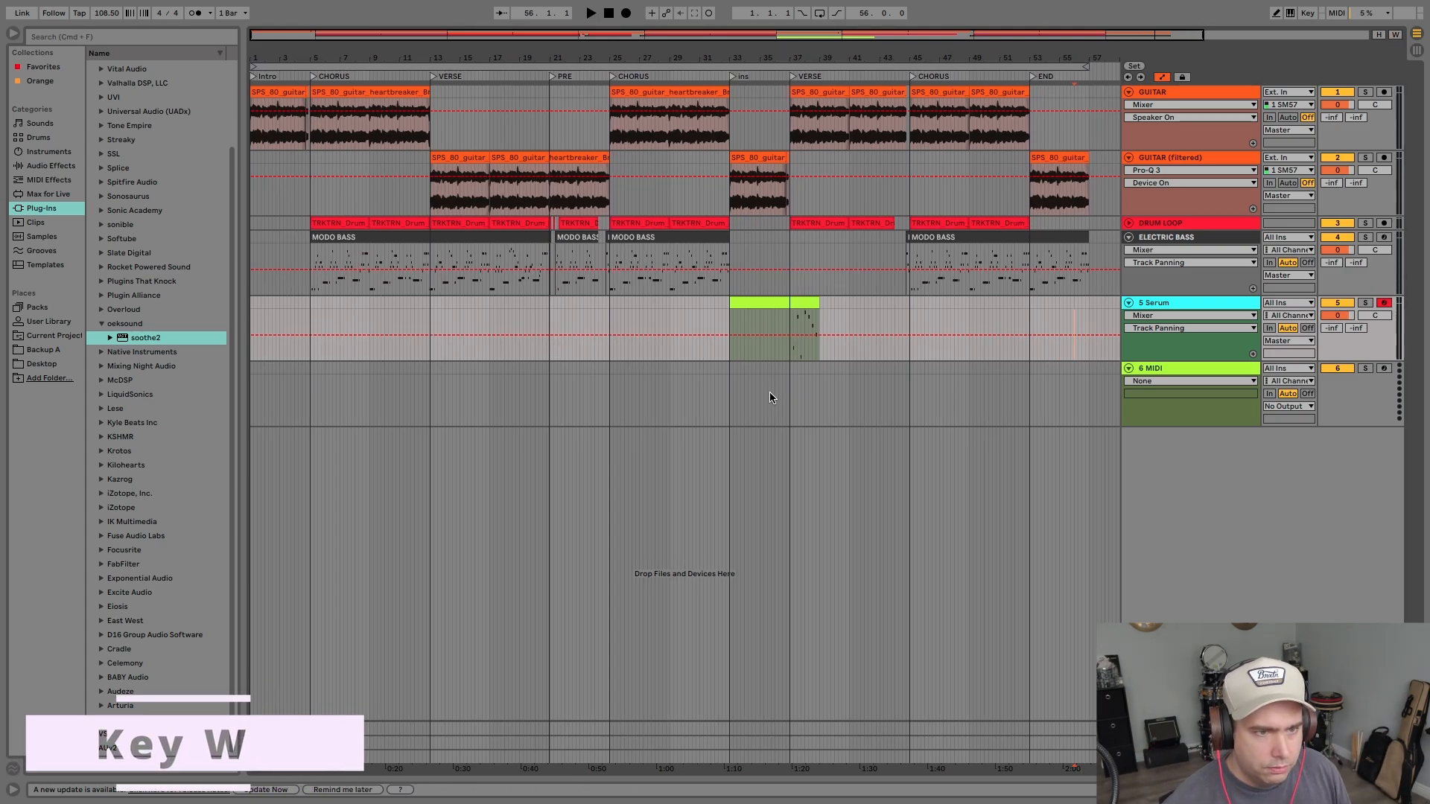
pyautogui.press('w')
pyautogui.press('w')
pyautogui.press('w')
pyautogui.press('w')
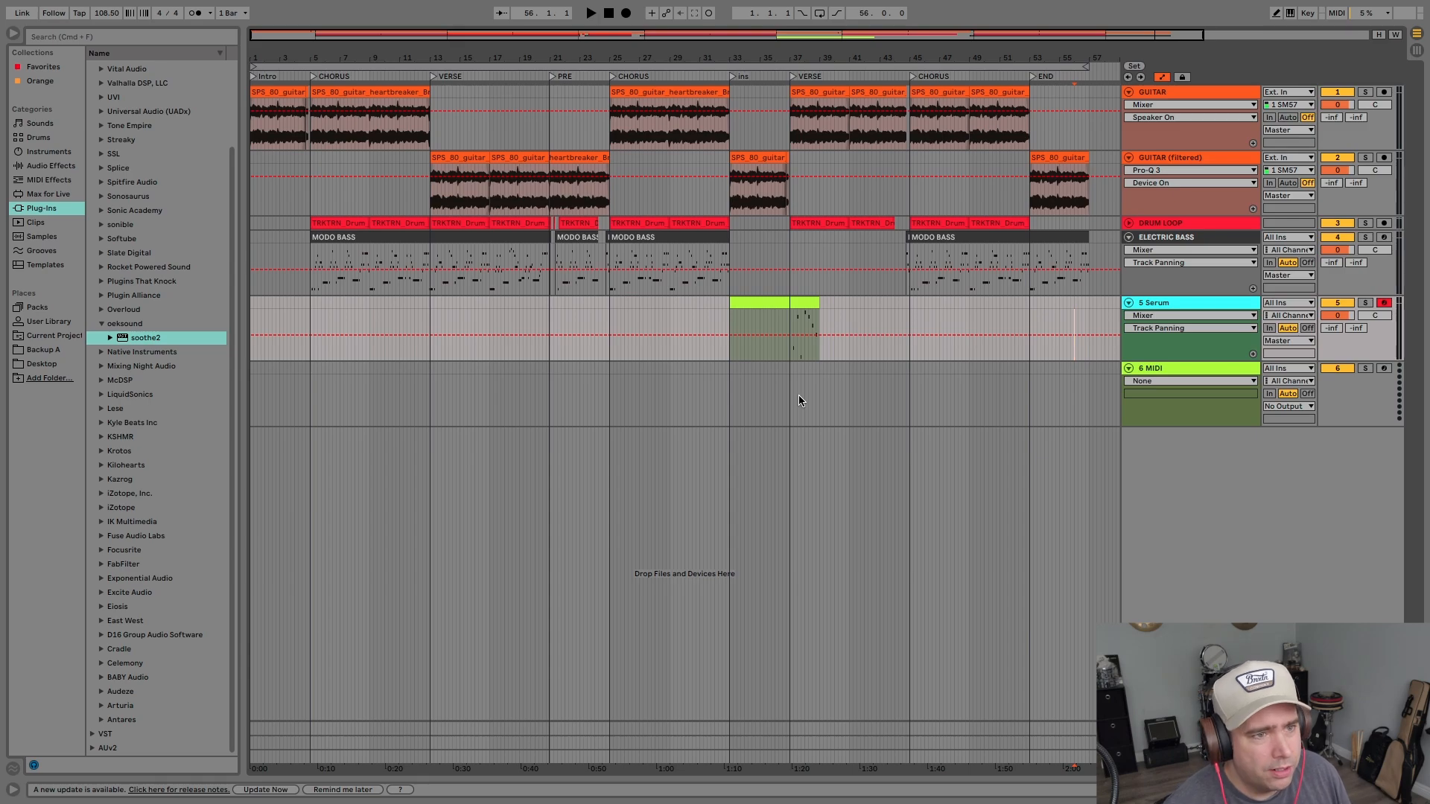
# - Loop the VERSE section from bar 13 to bar 21, using a time selection on the 5 Serum track
pyautogui.click(674, 91)
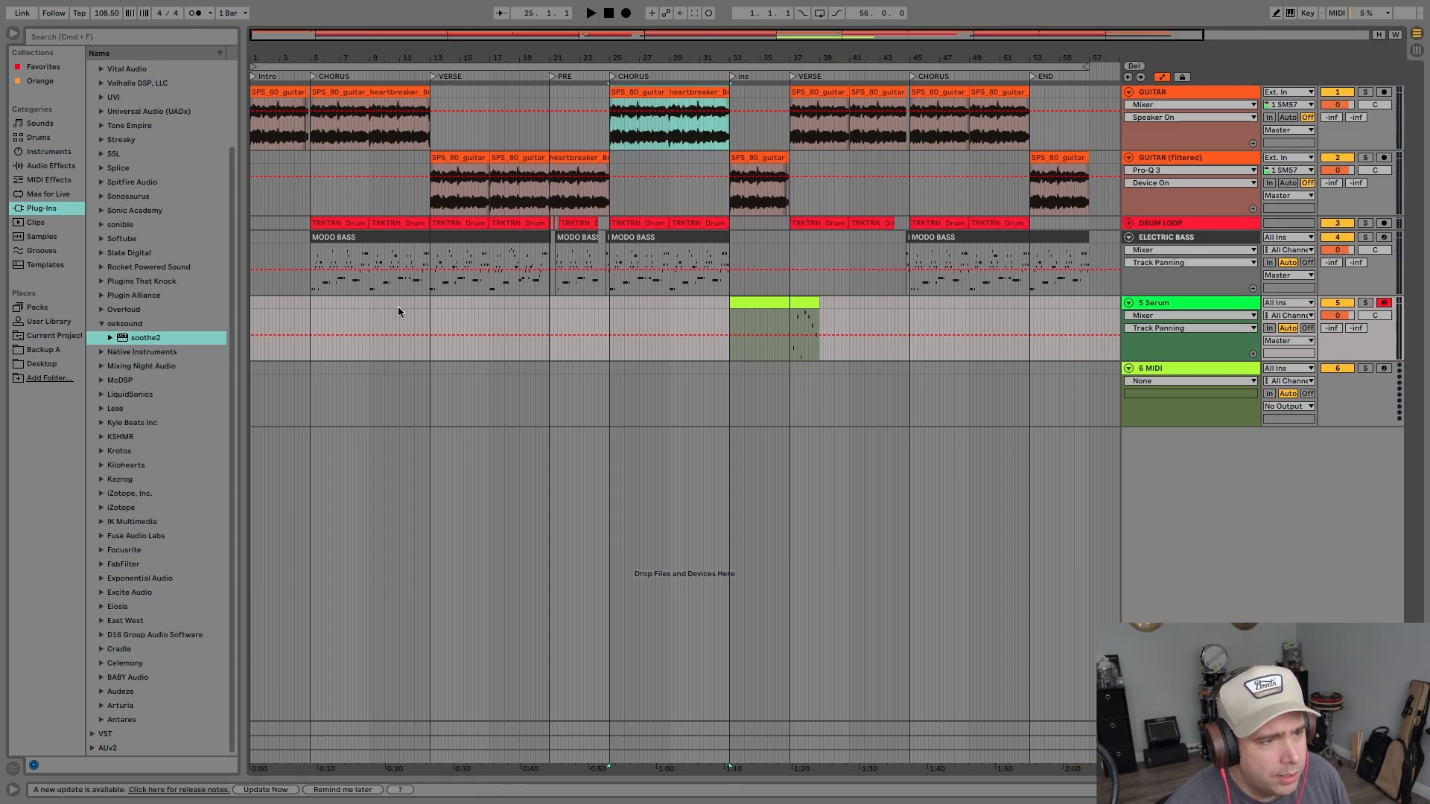
pyautogui.moveTo(430, 306); pyautogui.dragTo(537, 319)
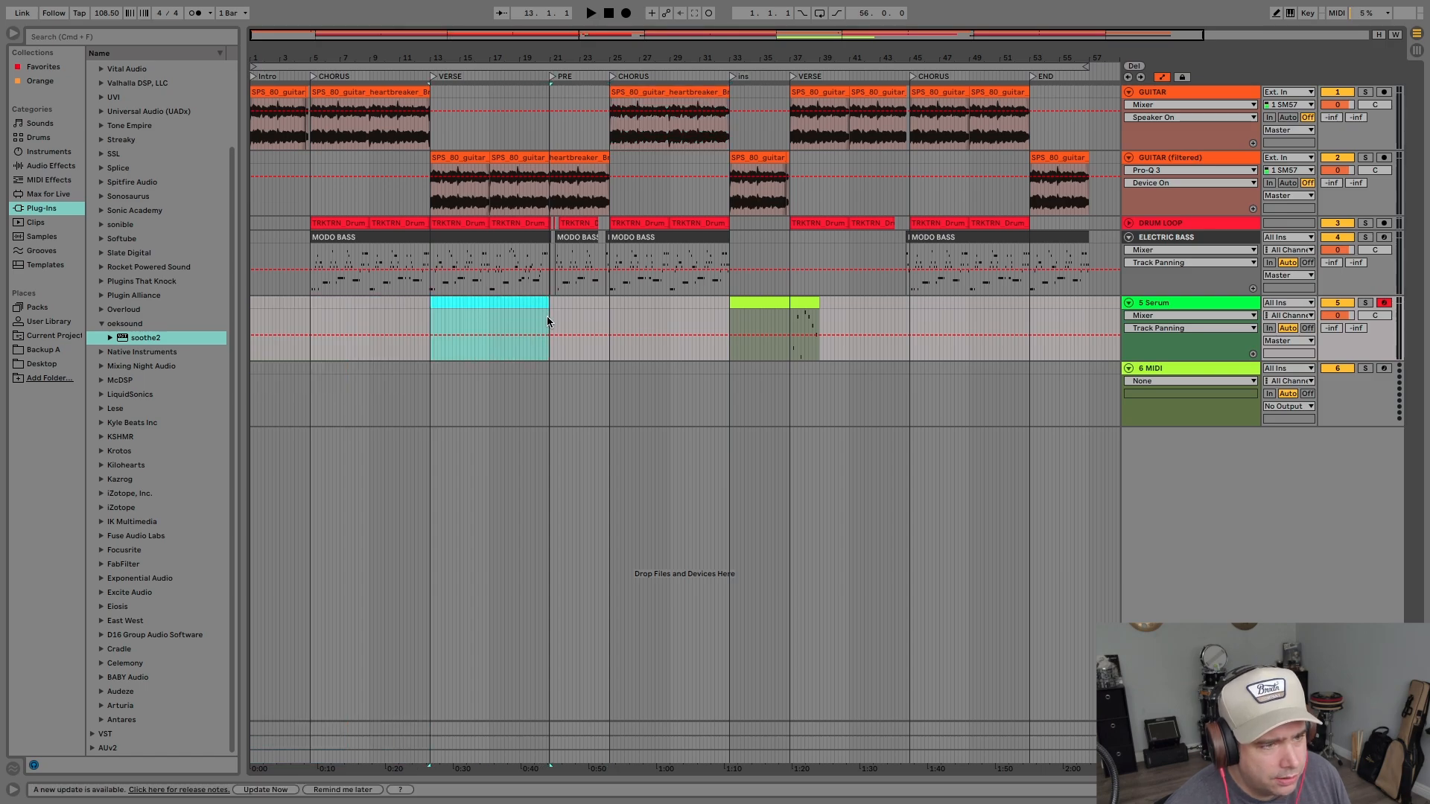
pyautogui.press('super+l')
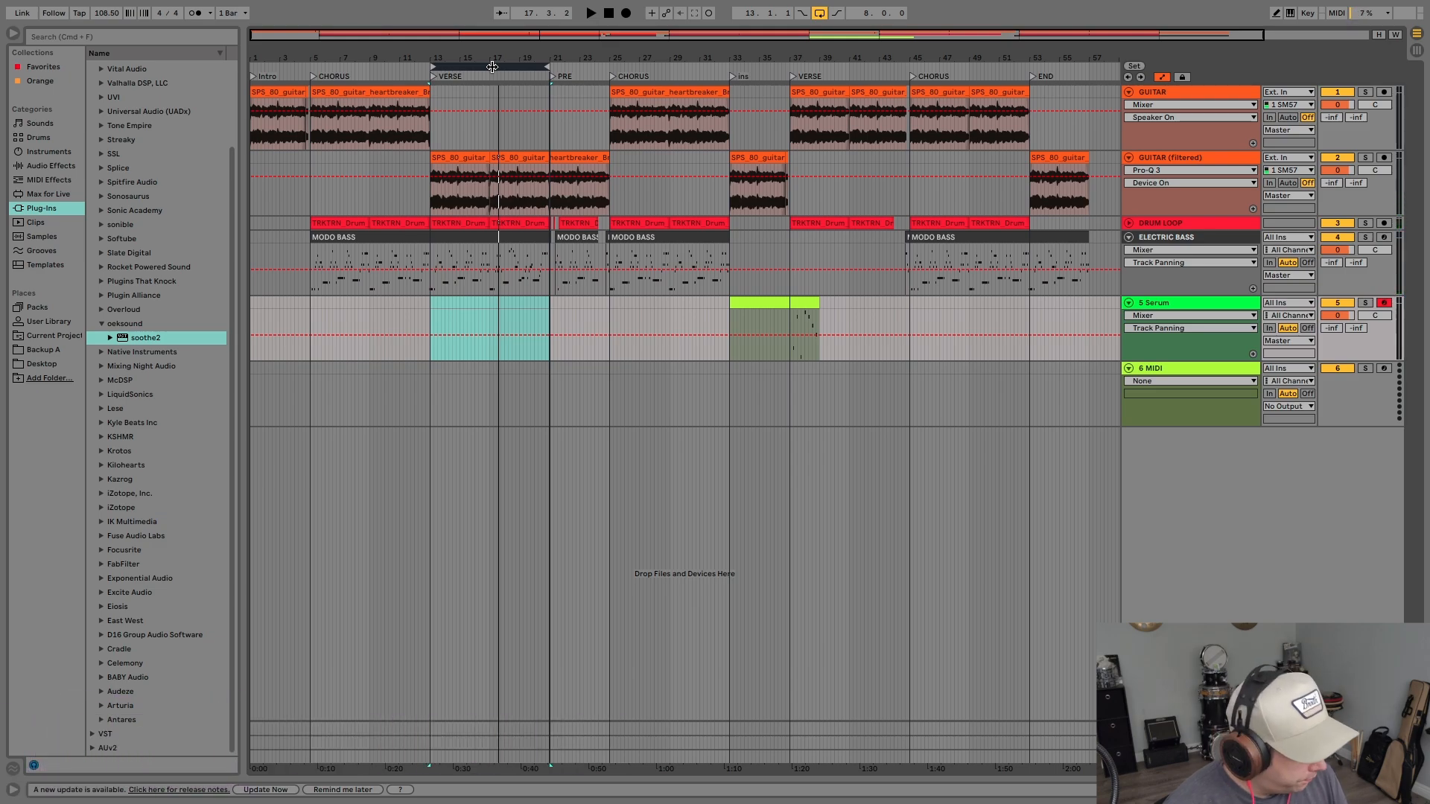
# - Show the ELECTRIC BASS track's device chain and select its MODO BASS, Pro-Q 3 and Pro-C 2 devices in turn
pyautogui.click(820, 269)
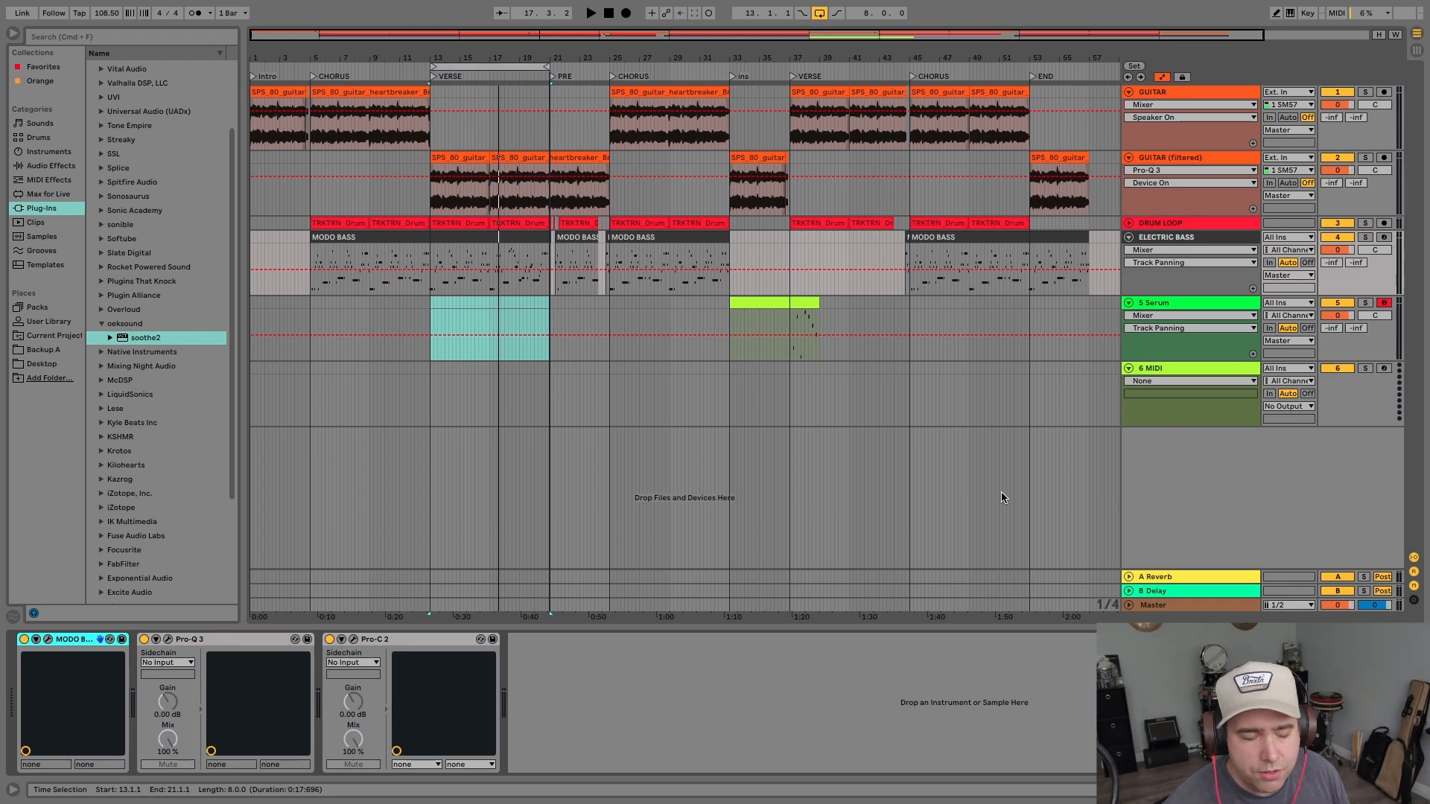
pyautogui.click(216, 642)
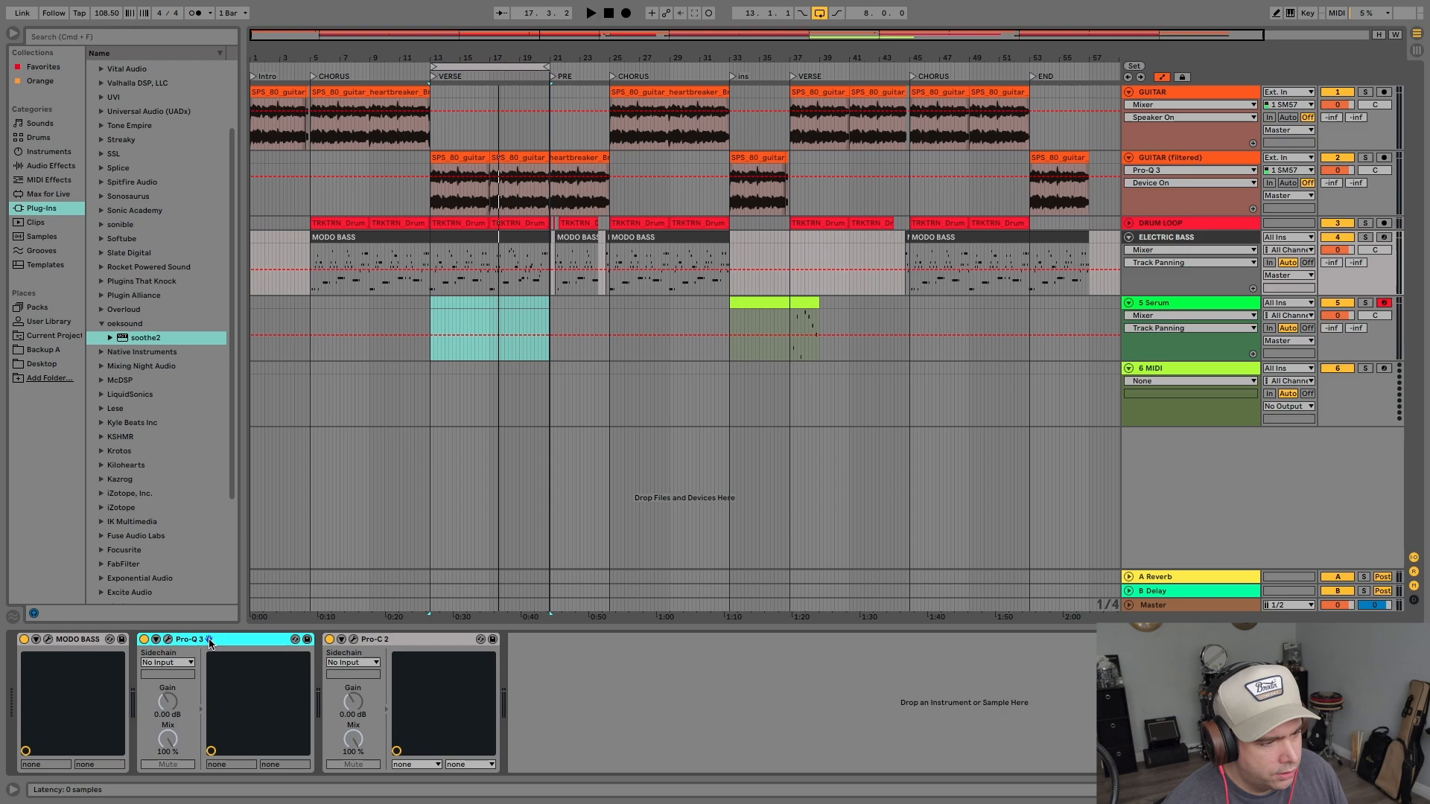
pyautogui.click(87, 642)
pyautogui.click(223, 638)
pyautogui.click(374, 640)
pyautogui.click(149, 641)
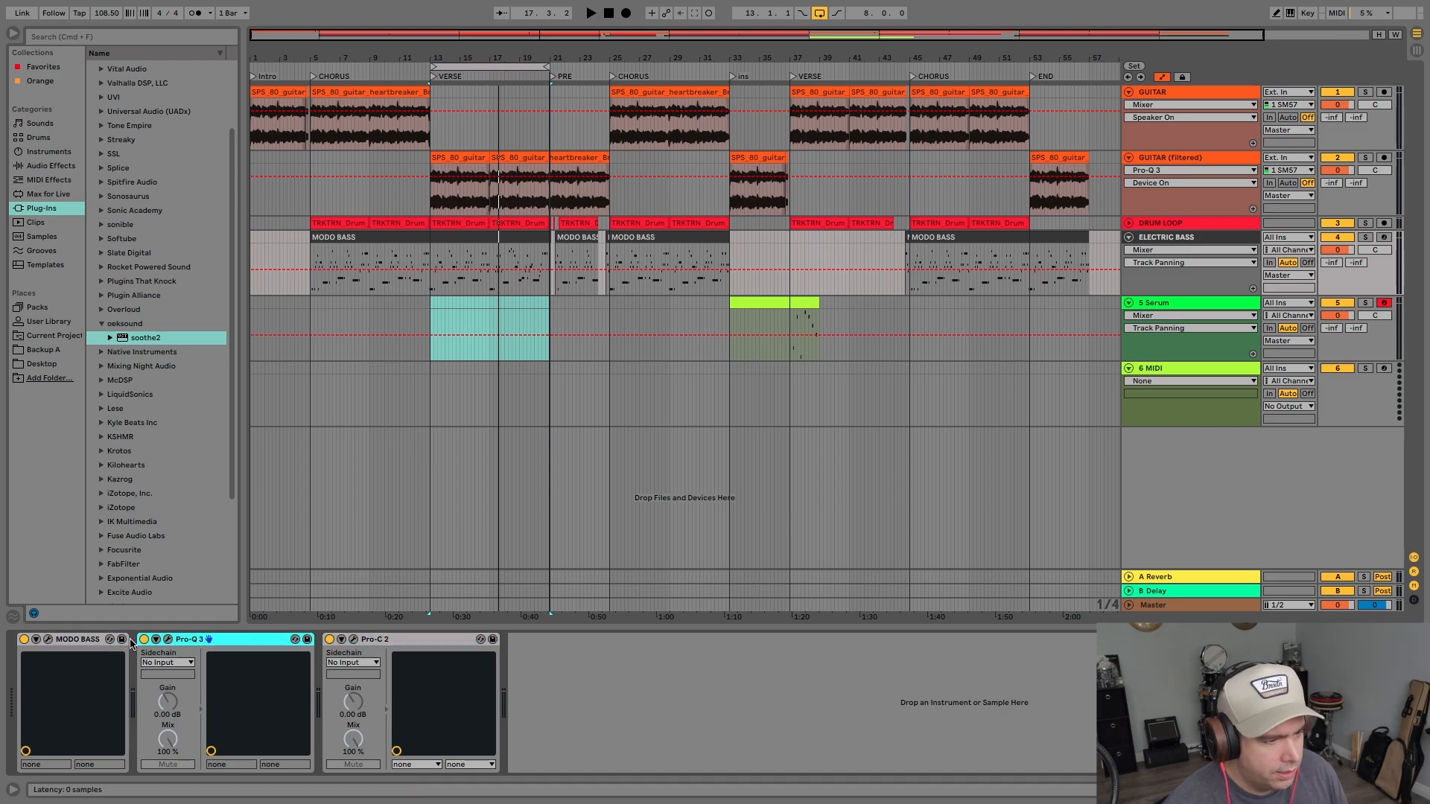
# - Start hot-swapping the MODO BASS instrument and leave hot-swap mode without choosing a replacement
pyautogui.click(91, 640)
pyautogui.press('q')
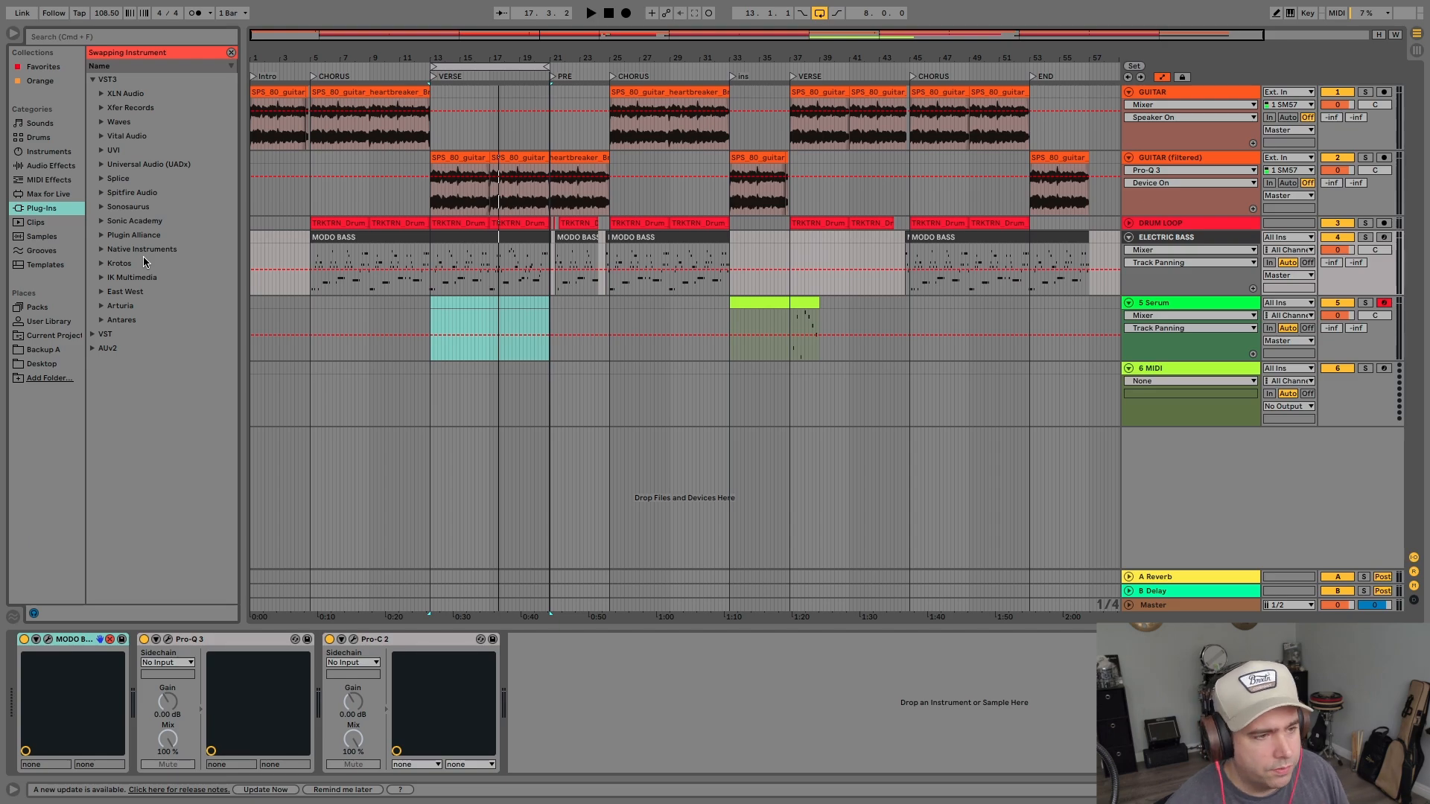
pyautogui.click(1164, 239)
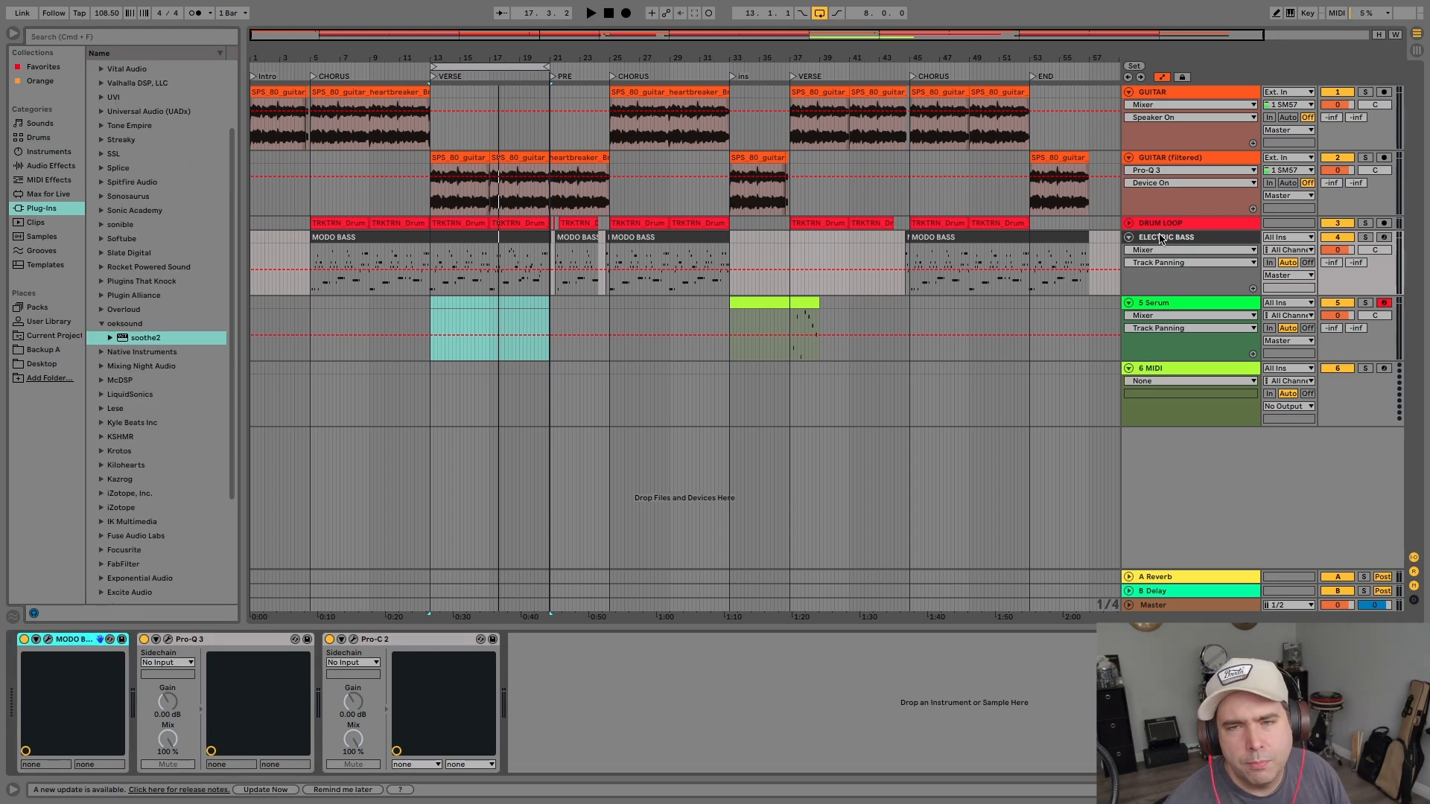
pyautogui.click(1166, 240)
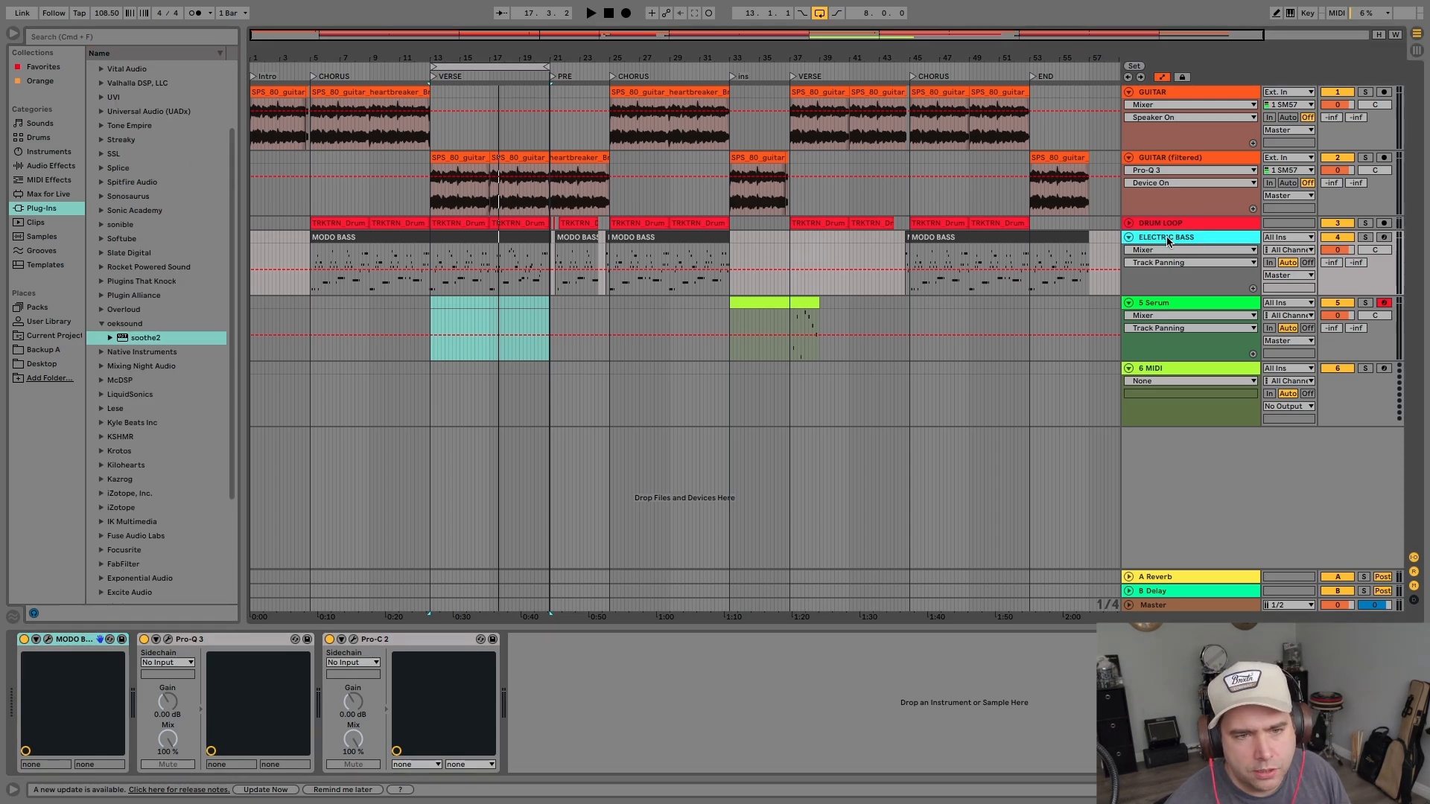
pyautogui.press('u')
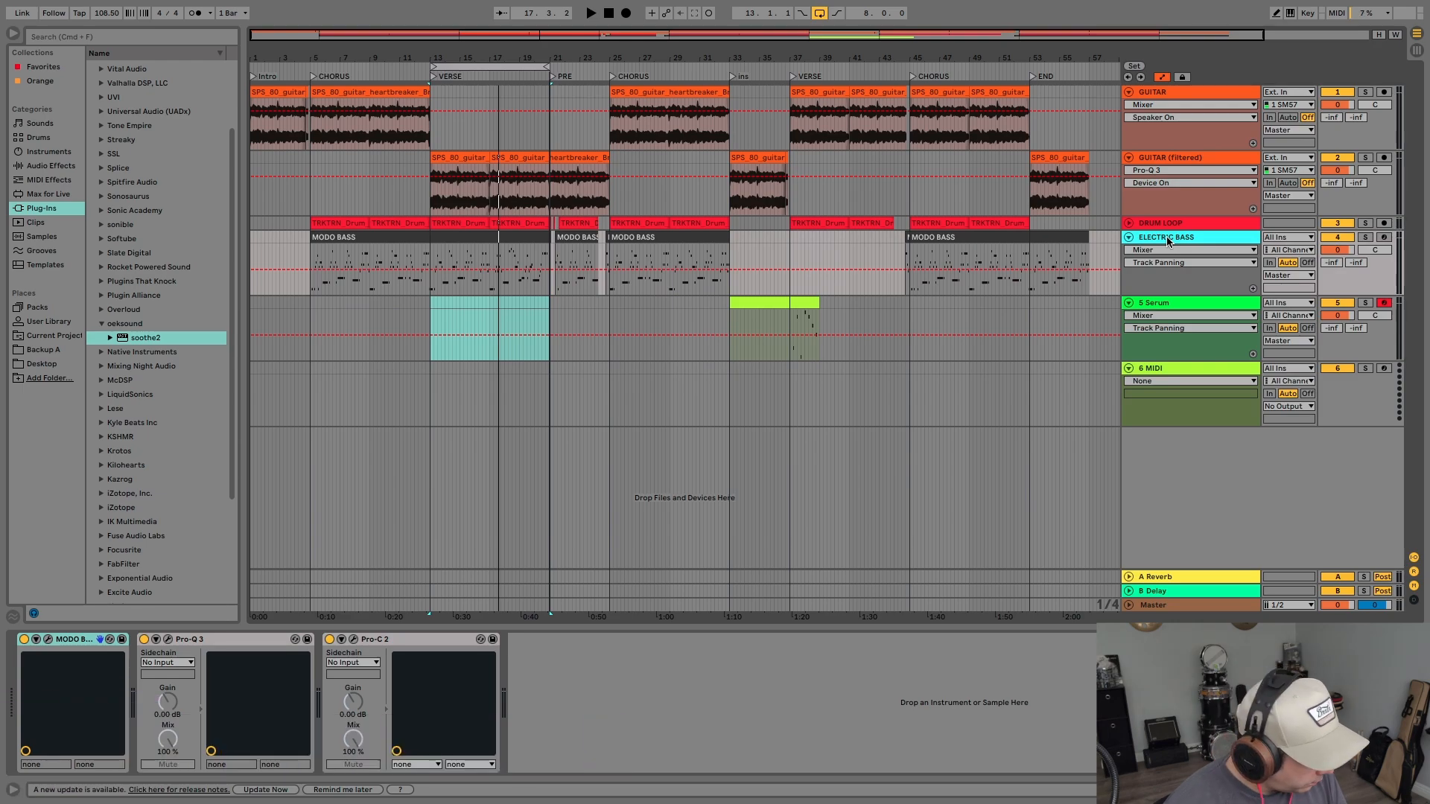
# - Insert seven return tracks after the A Reverb return track
pyautogui.click(1204, 577)
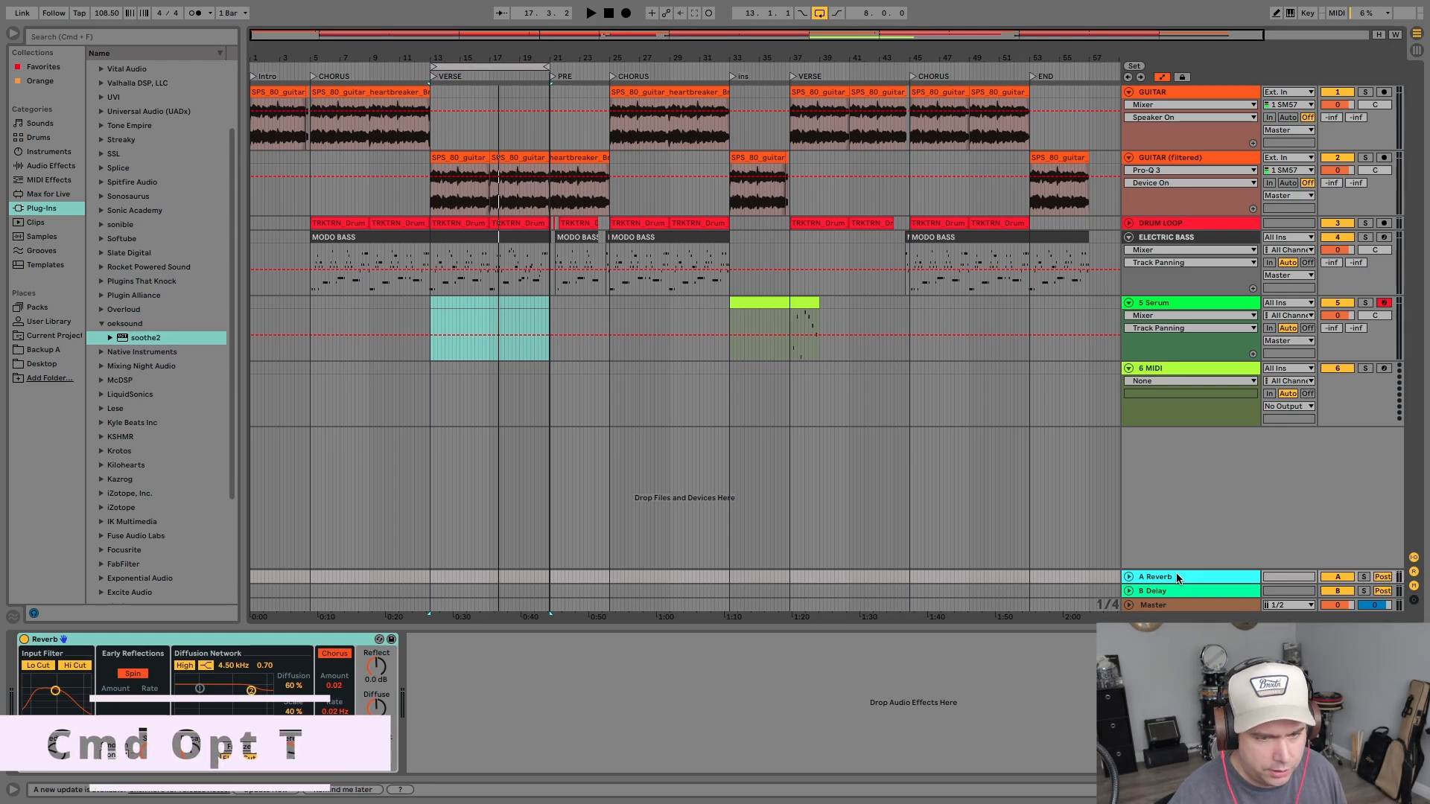
pyautogui.press('super+alt+t')
pyautogui.press('super+alt+t')
pyautogui.press('super+alt+t')
pyautogui.press('super+alt+t')
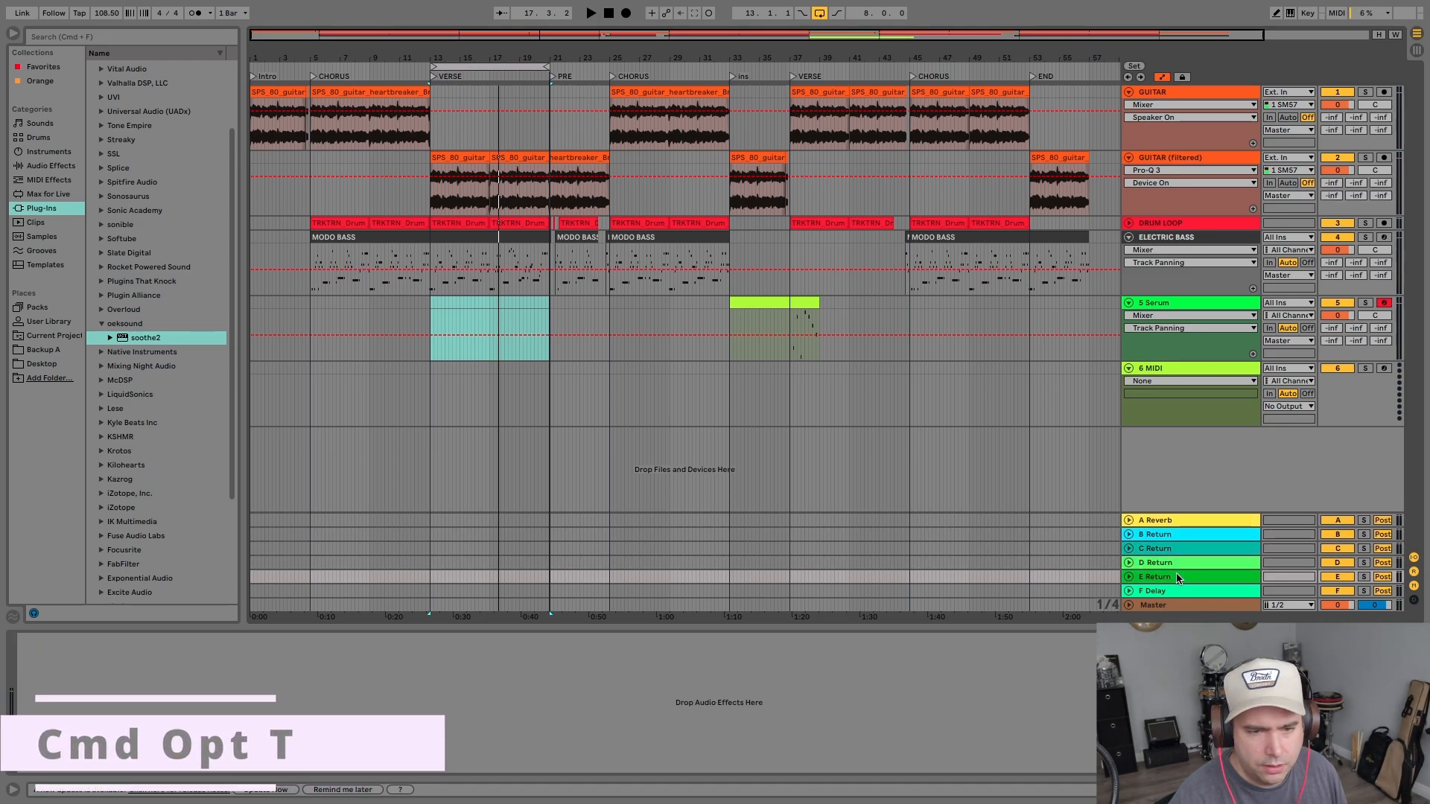
pyautogui.press('super+alt+t')
pyautogui.press('super+alt+t')
pyautogui.press('super+alt+t')
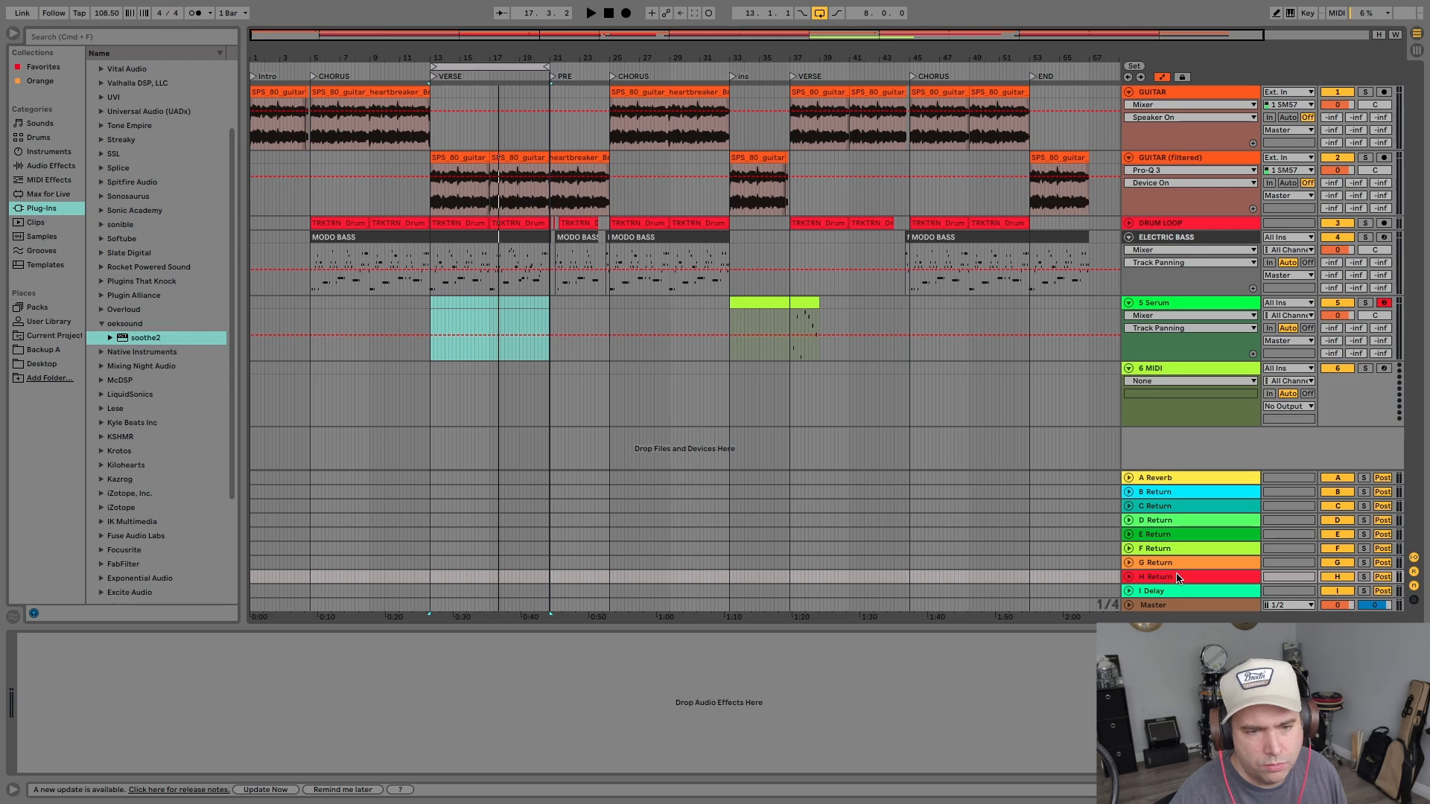
# - Insert one more return track and undo all the return track insertions made after A Reverb
pyautogui.press('super+alt+t')
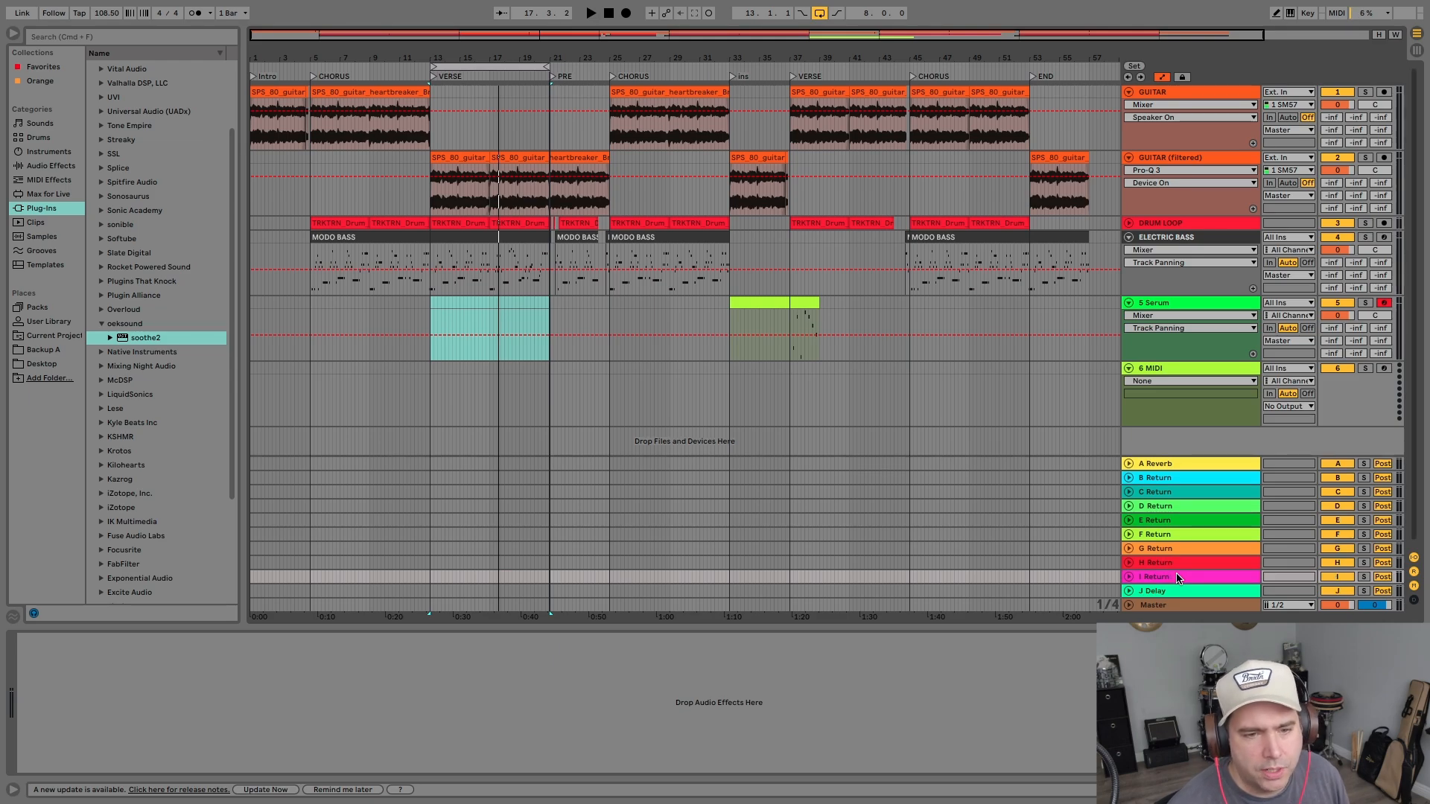
pyautogui.press('super+z')
pyautogui.press('super+z')
pyautogui.press('super+z')
pyautogui.press('super+z')
pyautogui.press('super+z')
pyautogui.press('super+z')
pyautogui.press('super+z')
pyautogui.press('super+z')
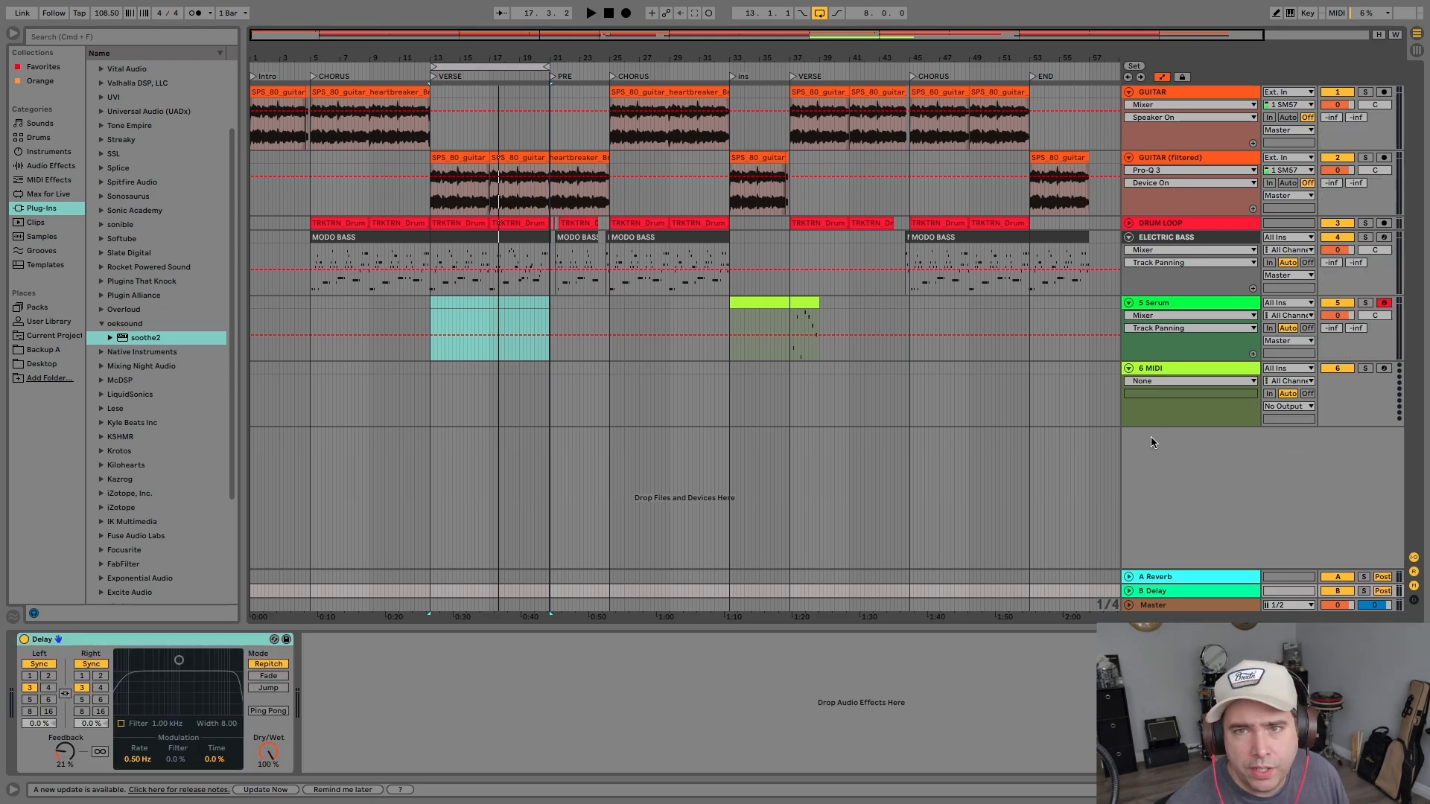
# - Undo the preceding arrangement edit and open the 6 MIDI track's name for editing
pyautogui.click(1169, 394)
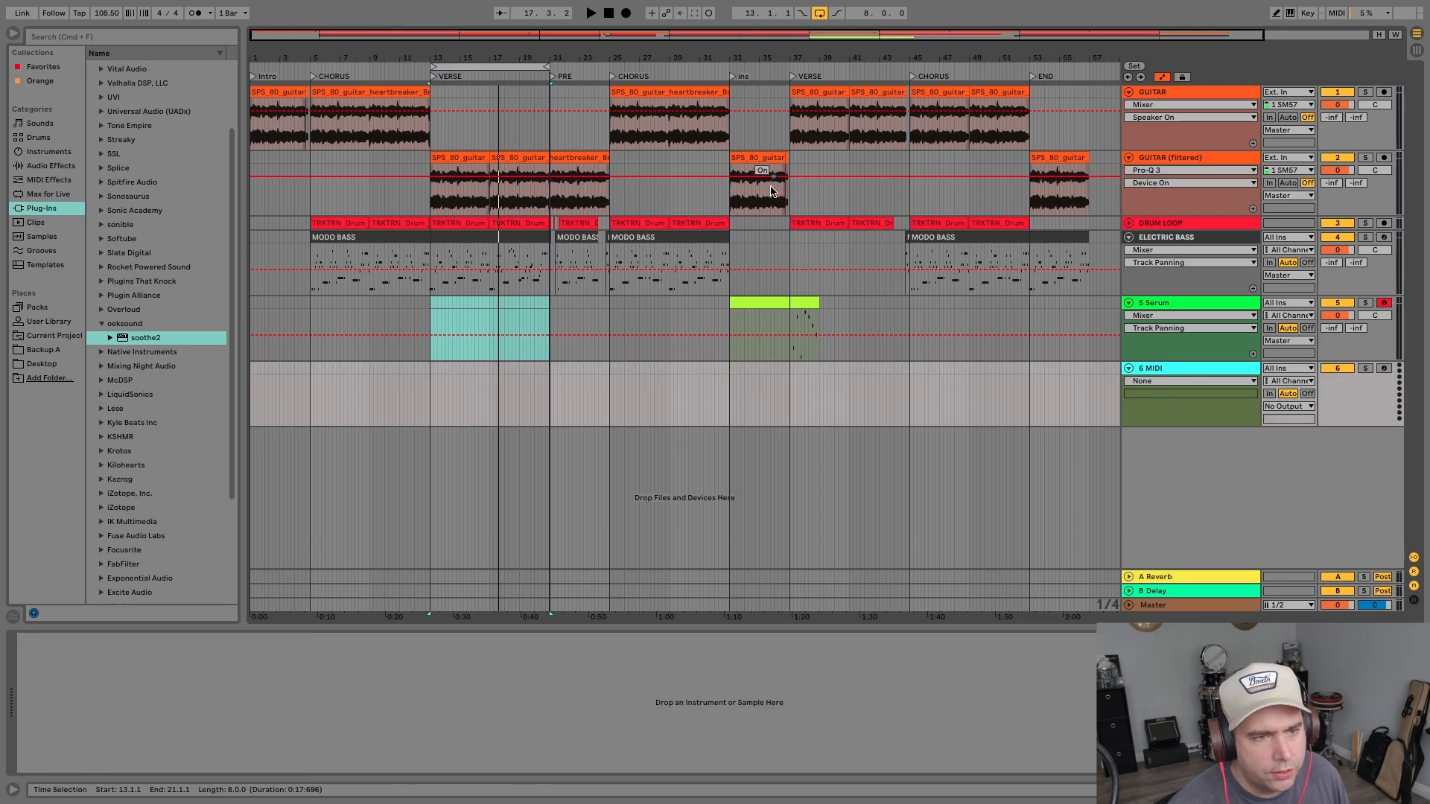
pyautogui.press('super+z')
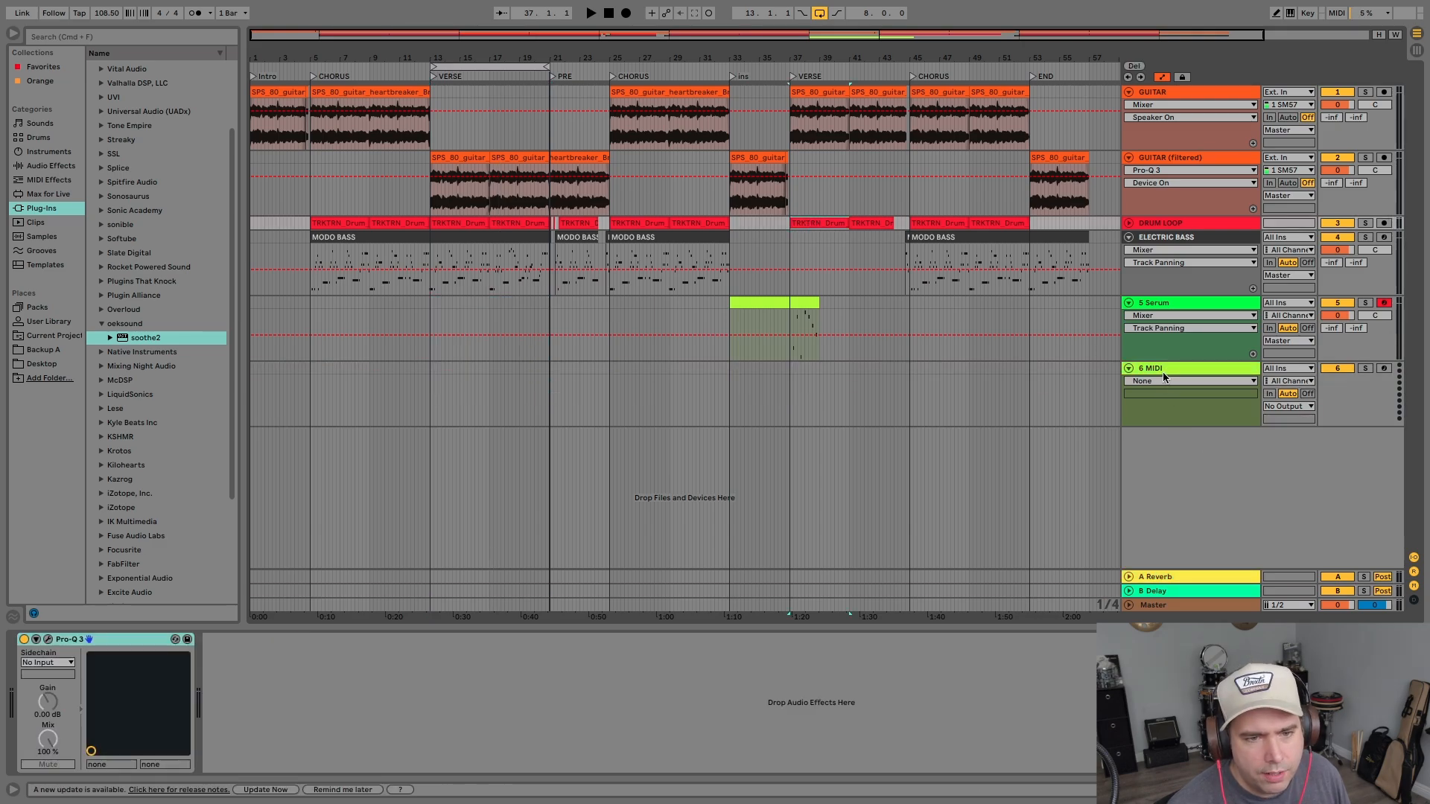
pyautogui.click(1161, 370)
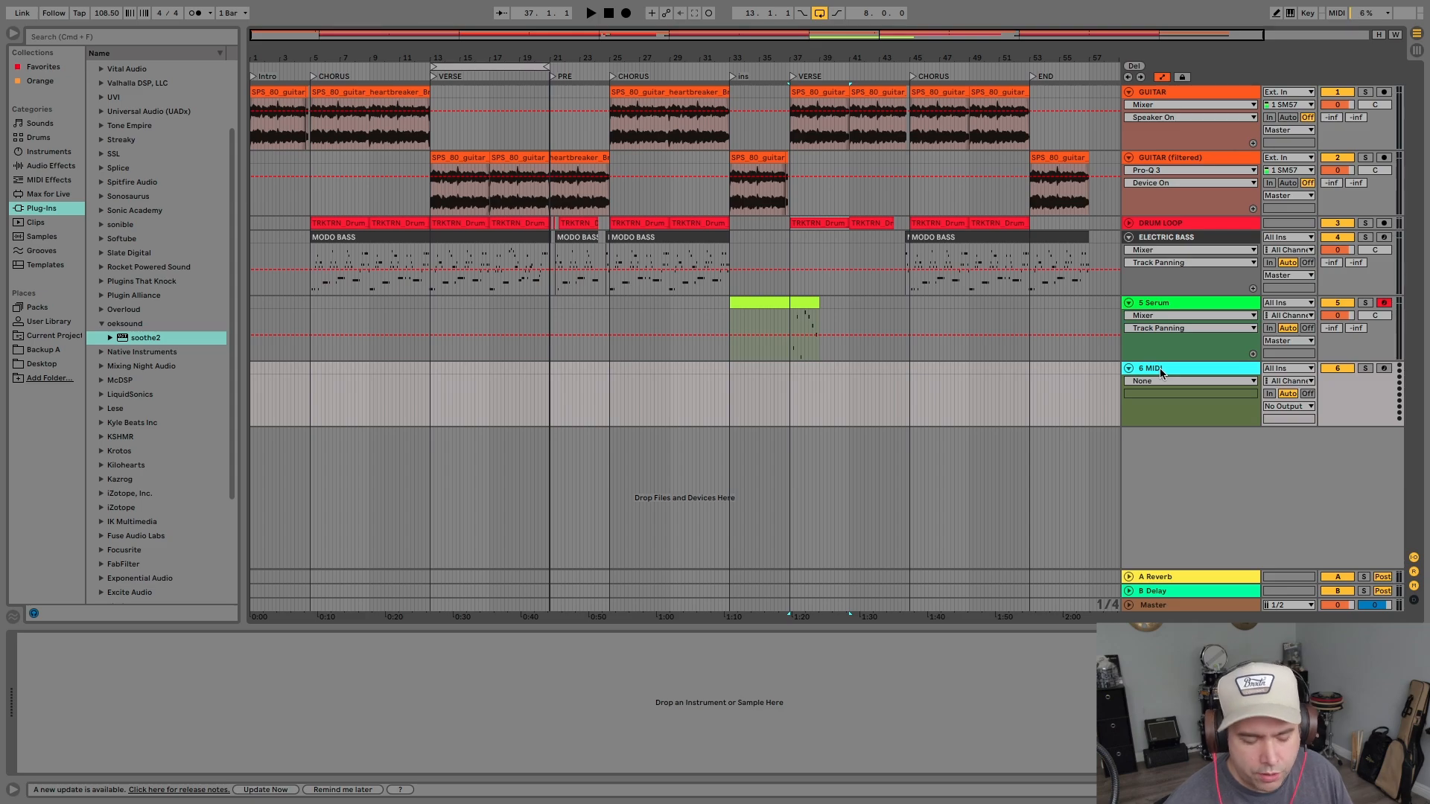
pyautogui.press('super+r')
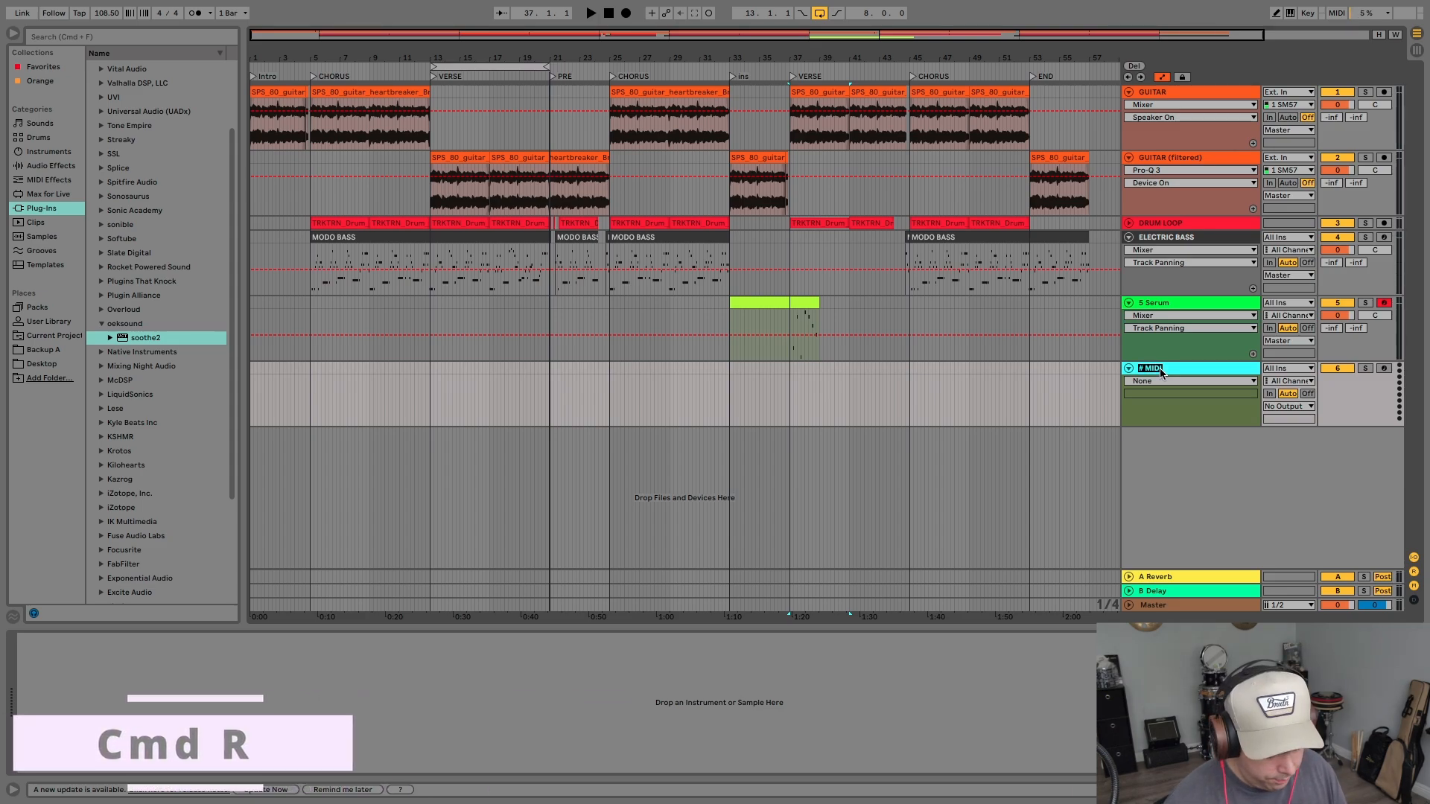
# - Rename the GUITAR track's clip at bar 25 as guitar, leaving the following clip's name as it is
pyautogui.click(673, 94)
pyautogui.press('super+r')
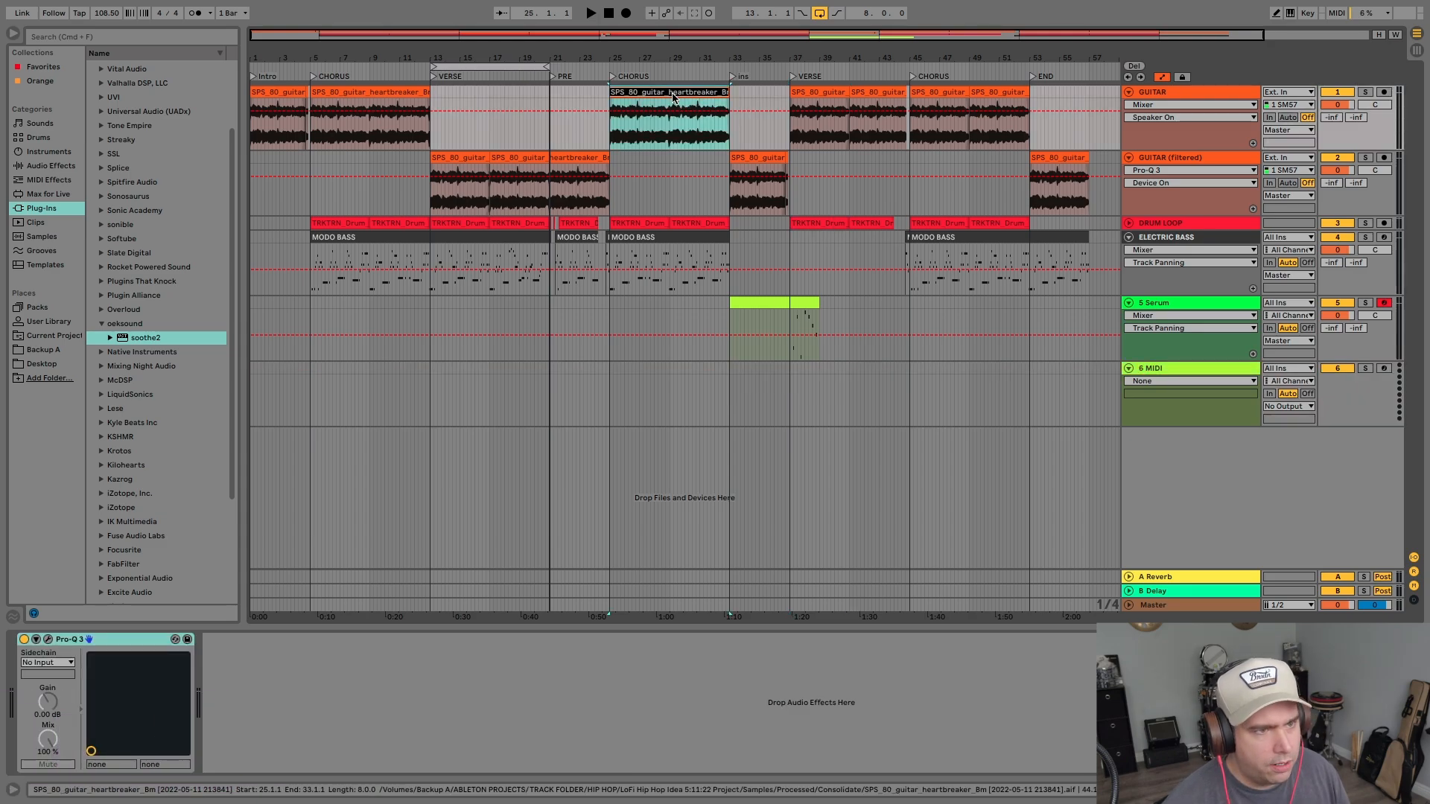
pyautogui.write('g')
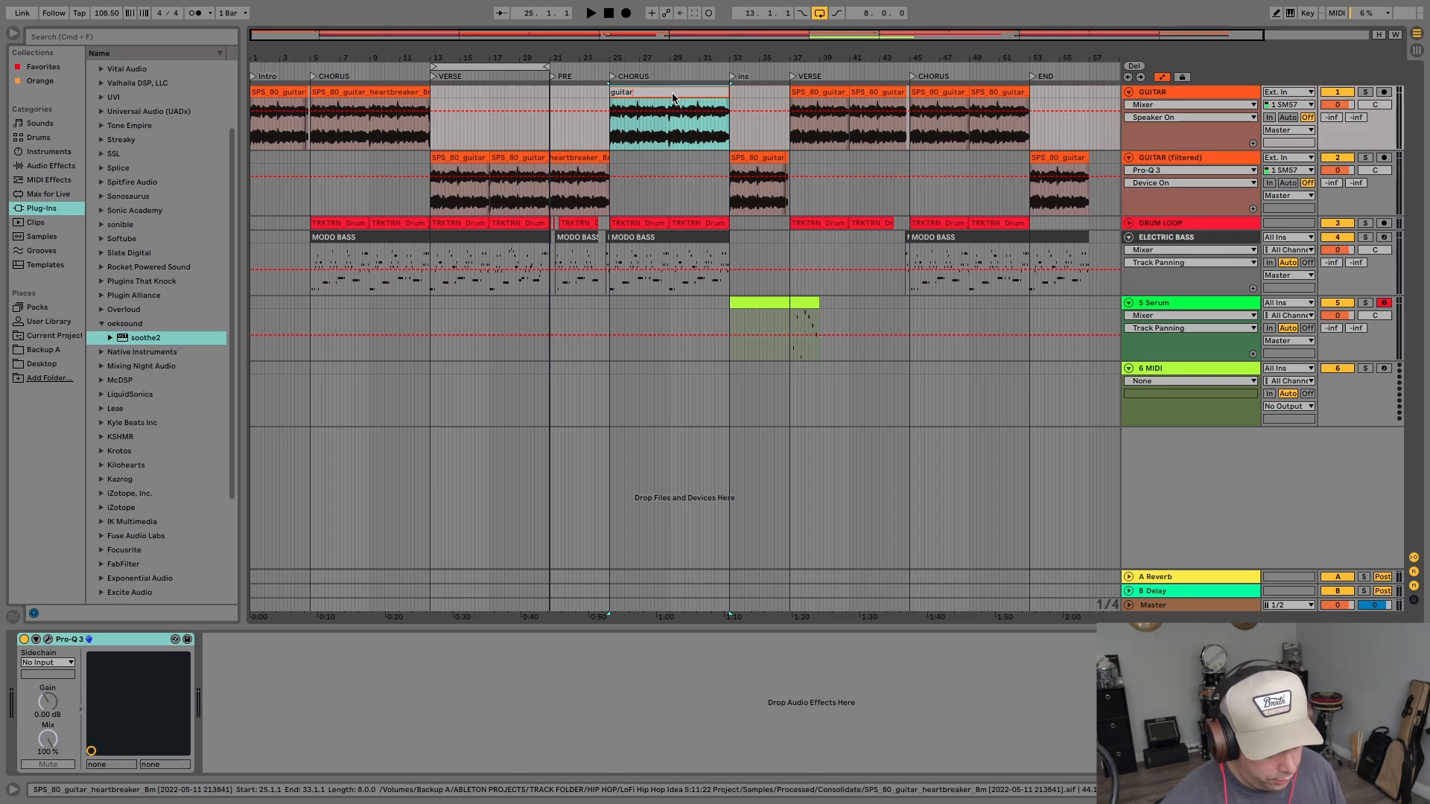
pyautogui.write('uitar')
pyautogui.press('Tab')
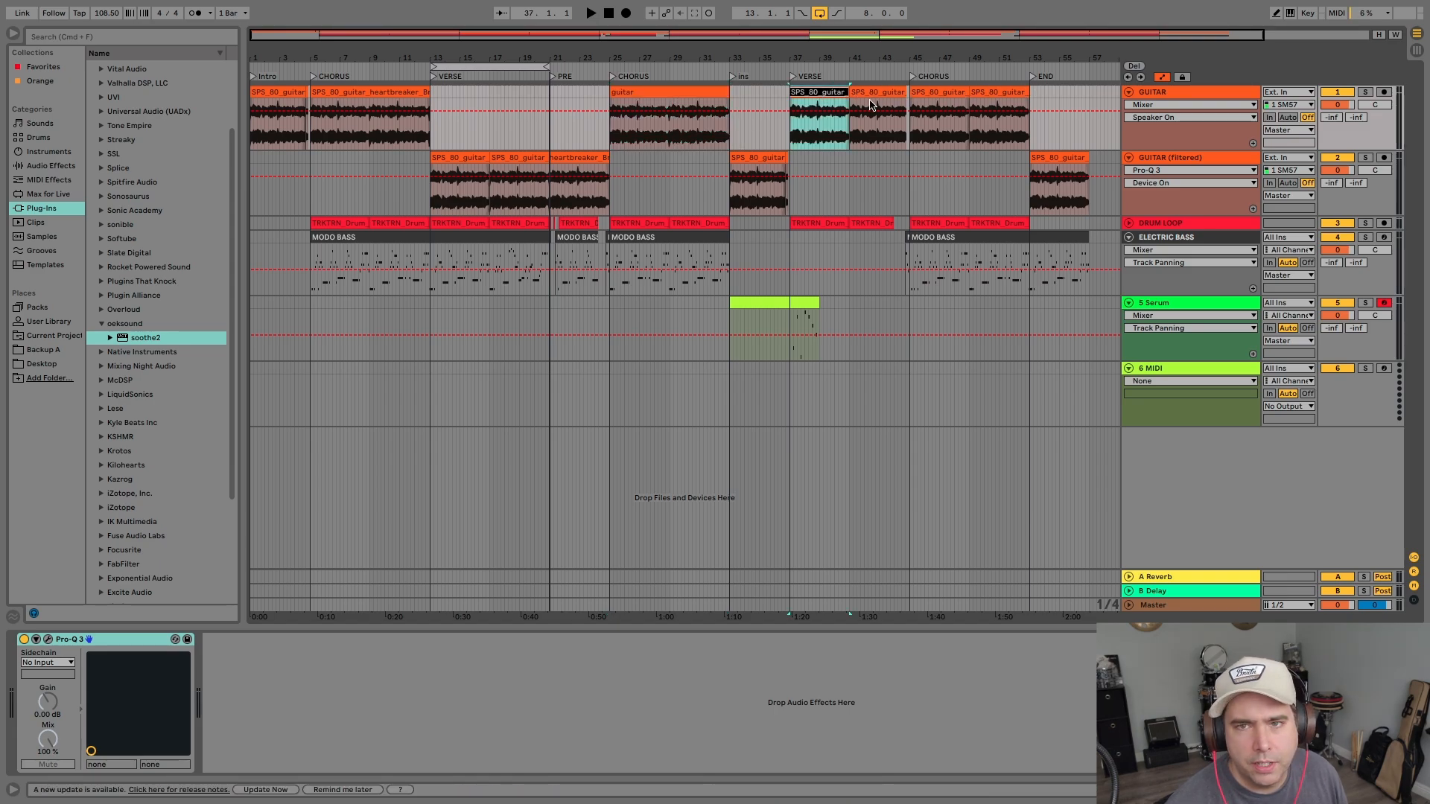
pyautogui.click(835, 268)
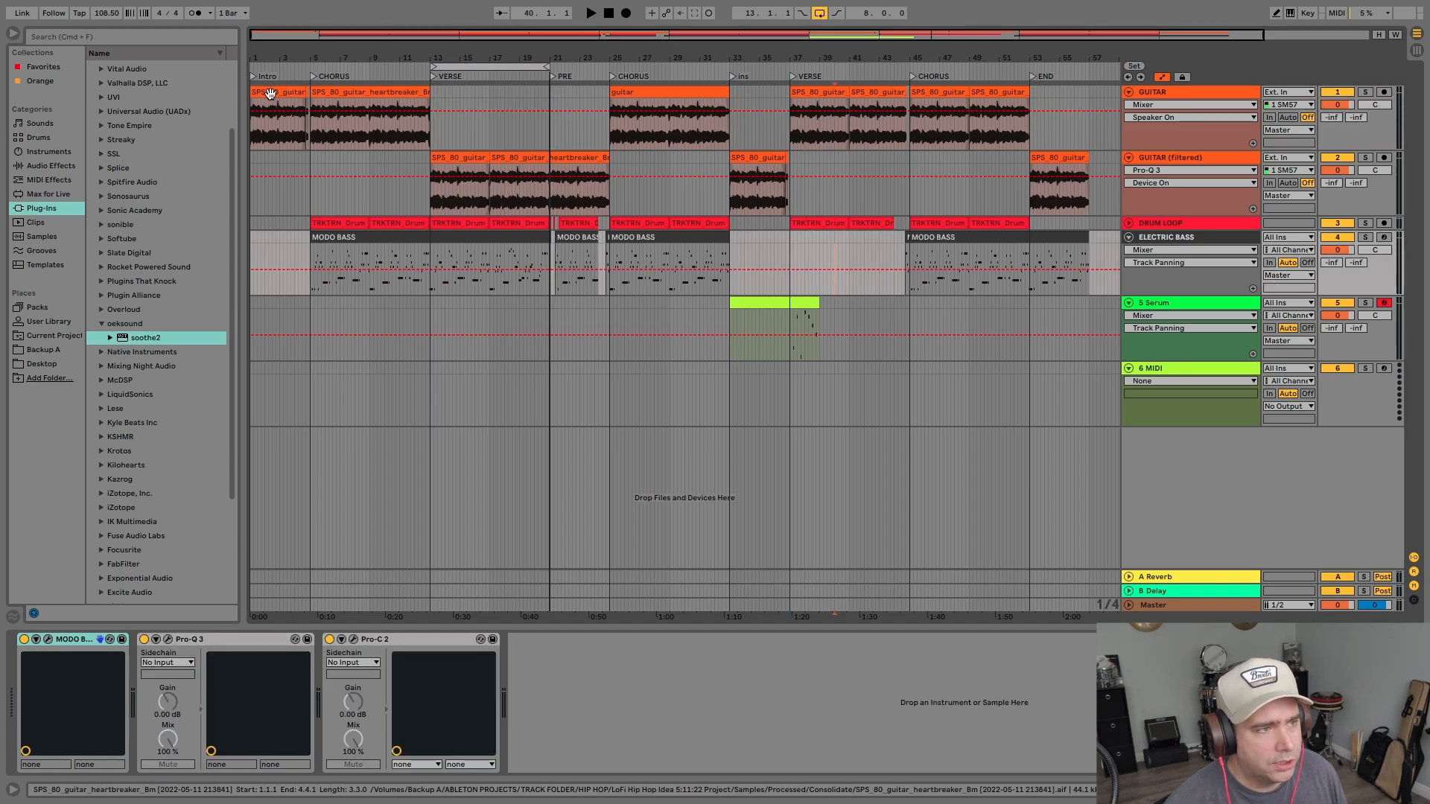
# - Select all the clips on the GUITAR track and rename them together as GUITAR
pyautogui.doubleClick(270, 92)
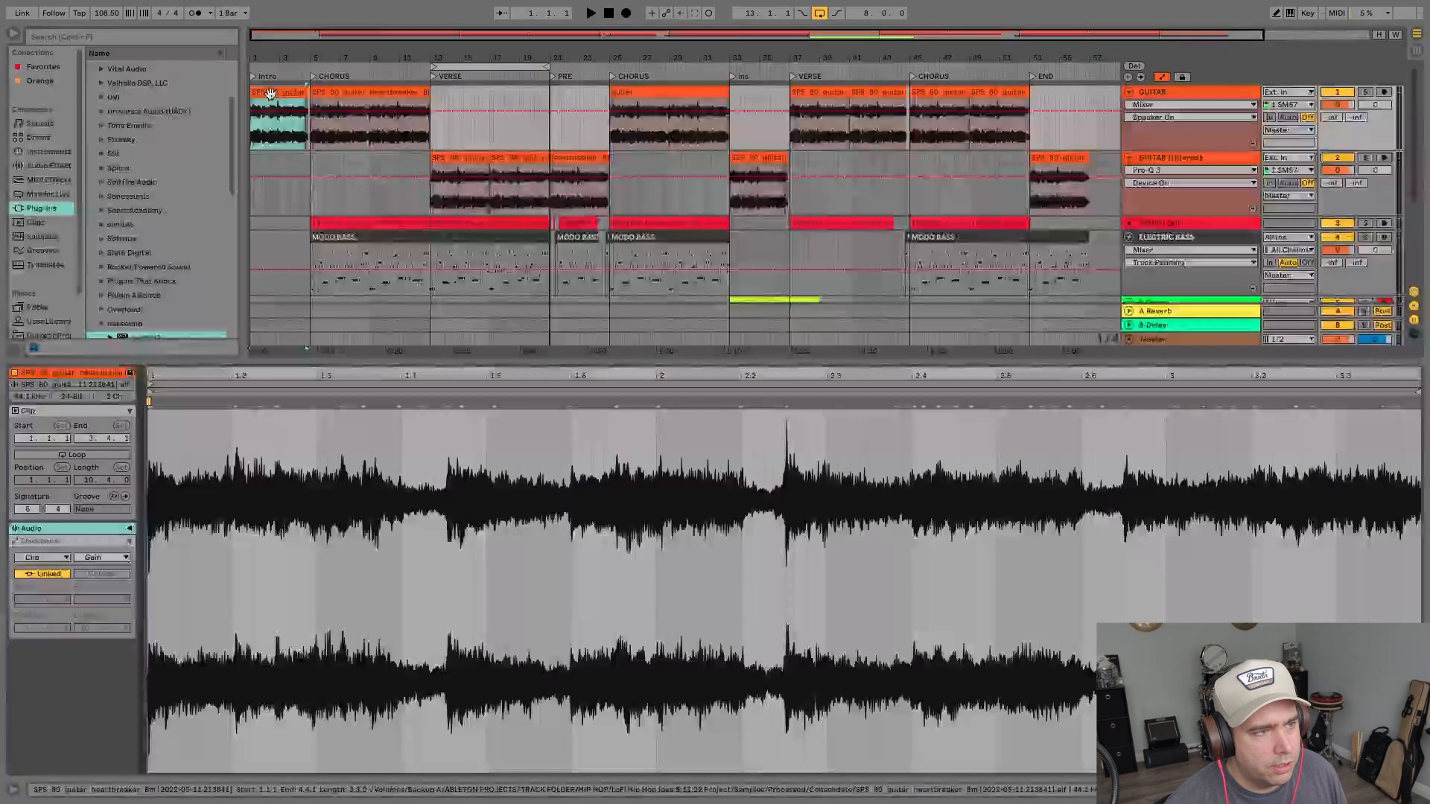
pyautogui.keyDown('shift'); pyautogui.click(1010, 92); pyautogui.keyUp('shift')
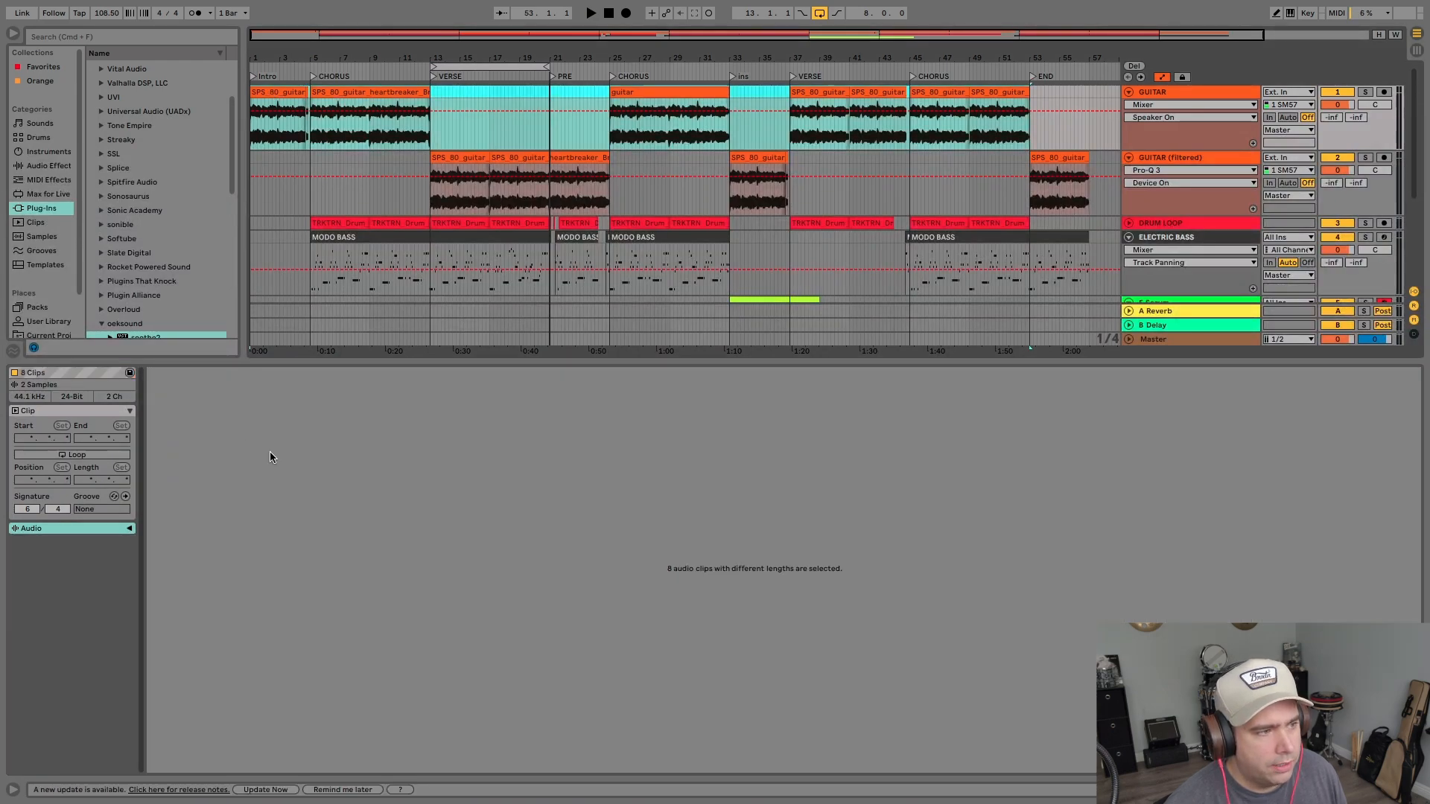
pyautogui.rightClick(33, 378)
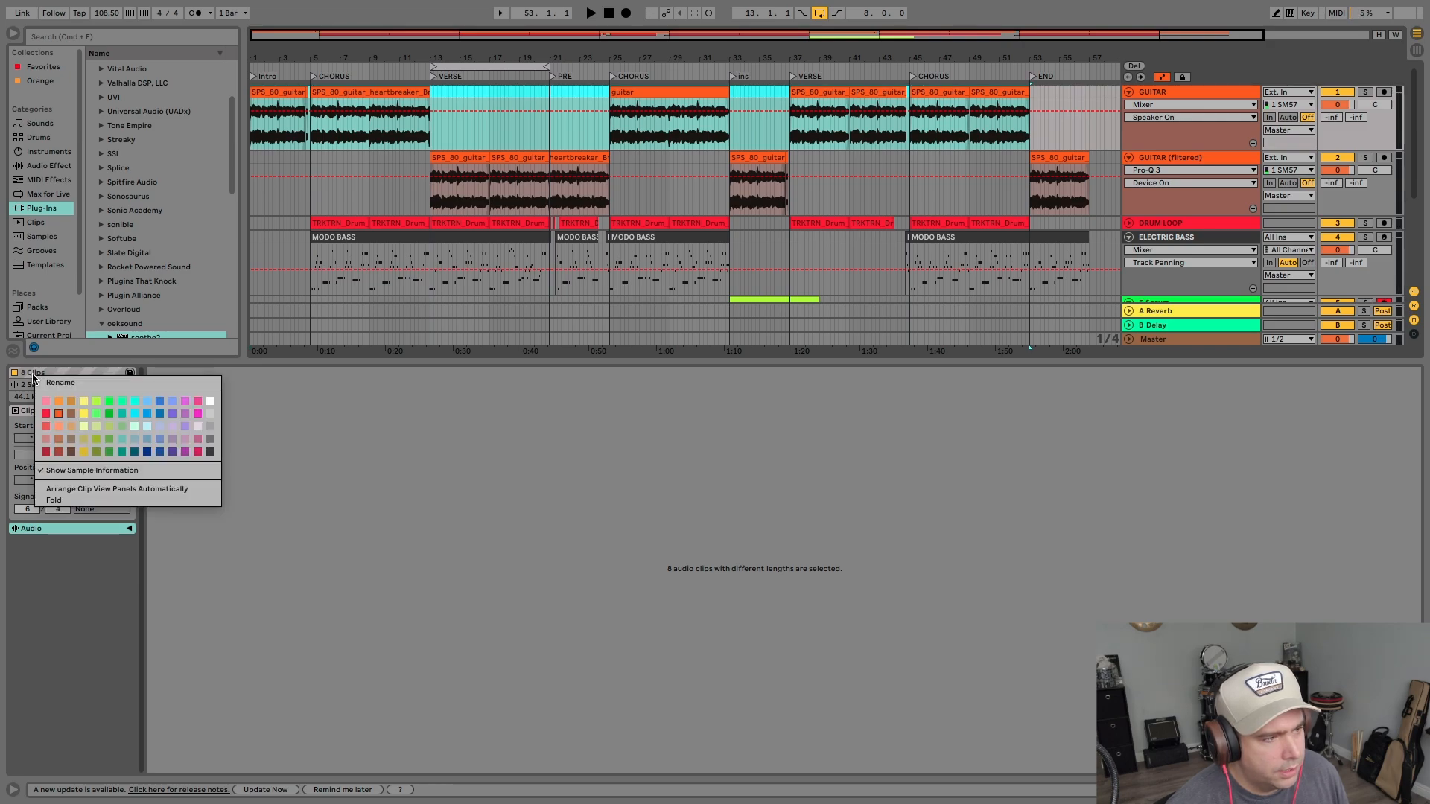
pyautogui.click(48, 382)
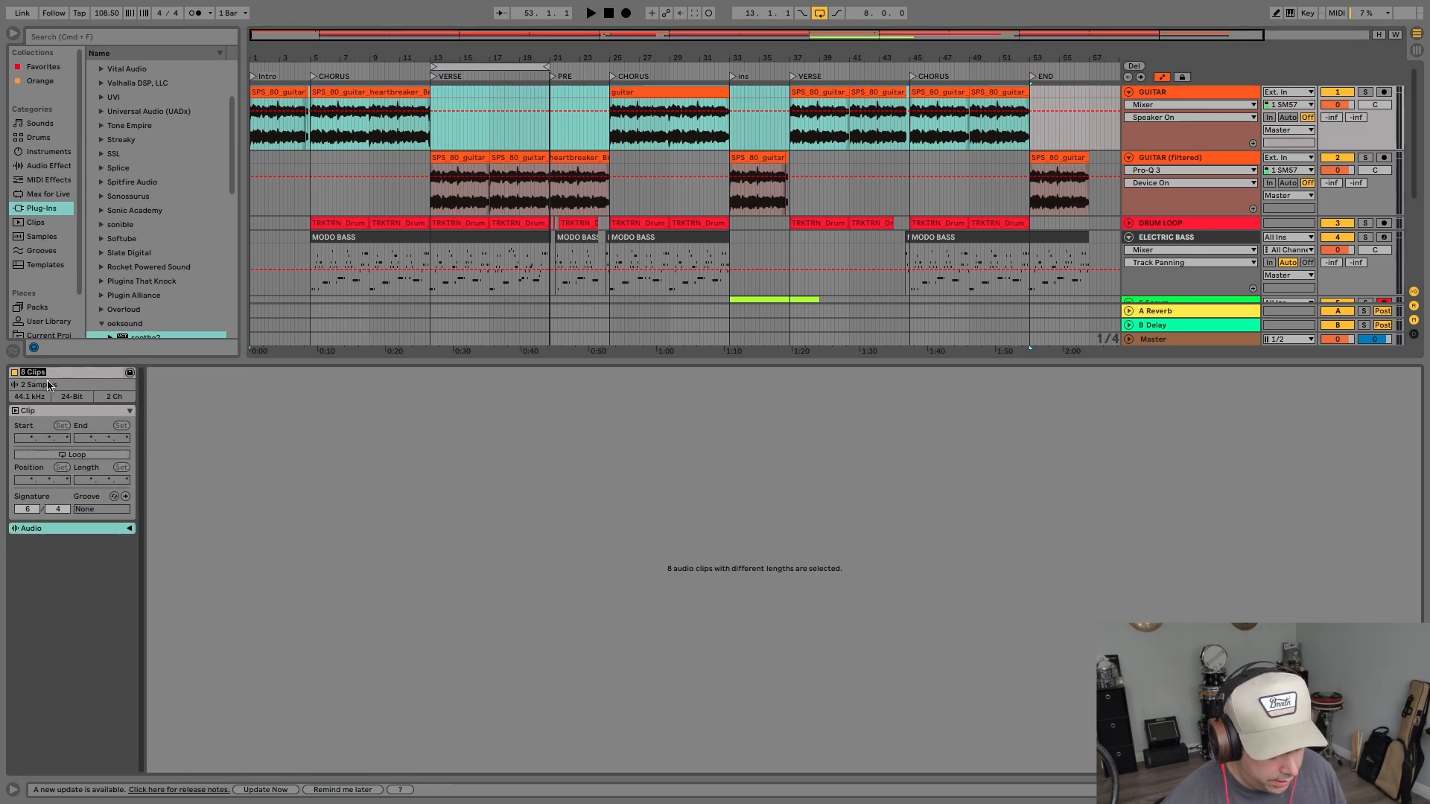
pyautogui.write('GUITAR')
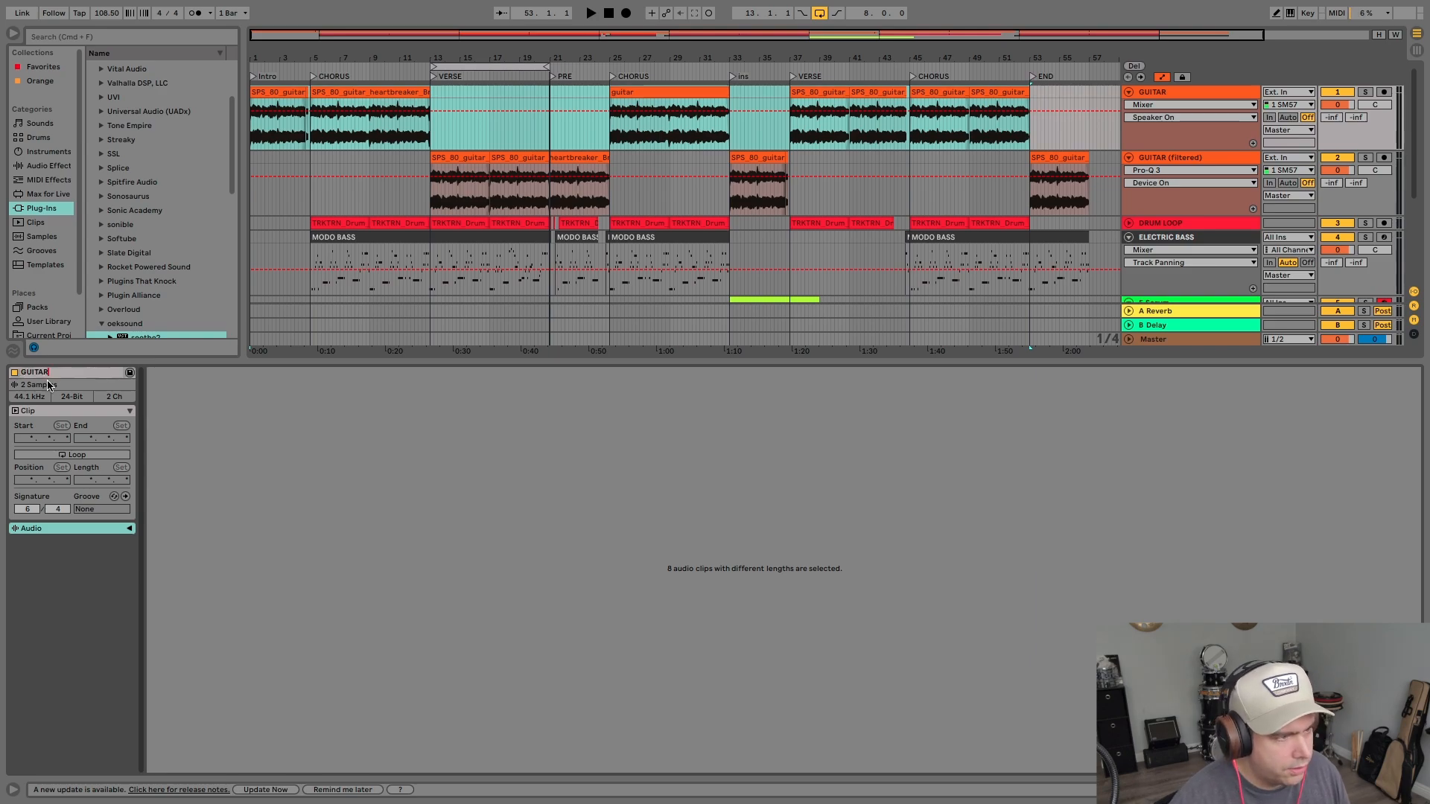
pyautogui.press('Return')
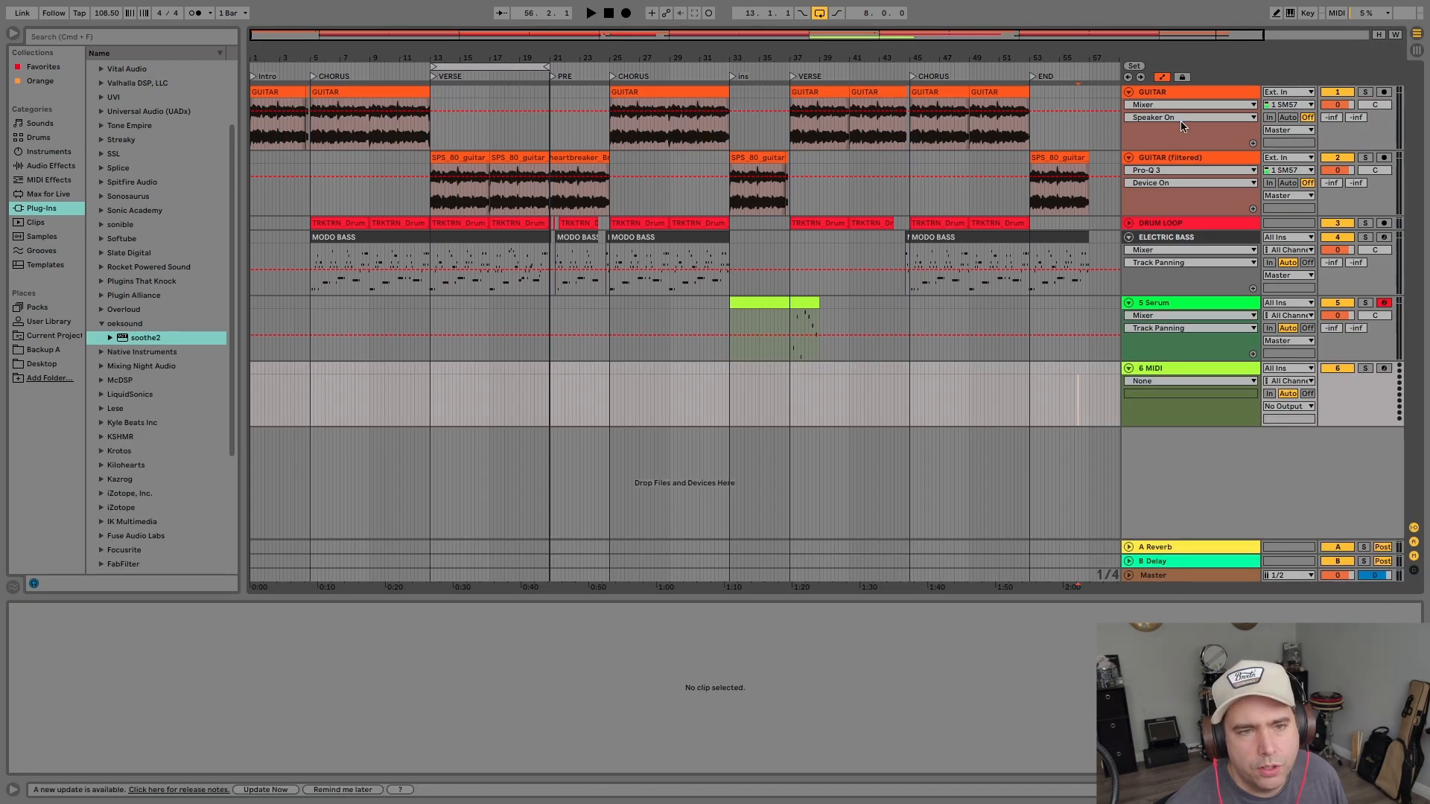
# - Fold the GUITAR, GUITAR (filtered), ELECTRIC BASS and 5 Serum tracks
pyautogui.click(1128, 92)
pyautogui.click(1129, 106)
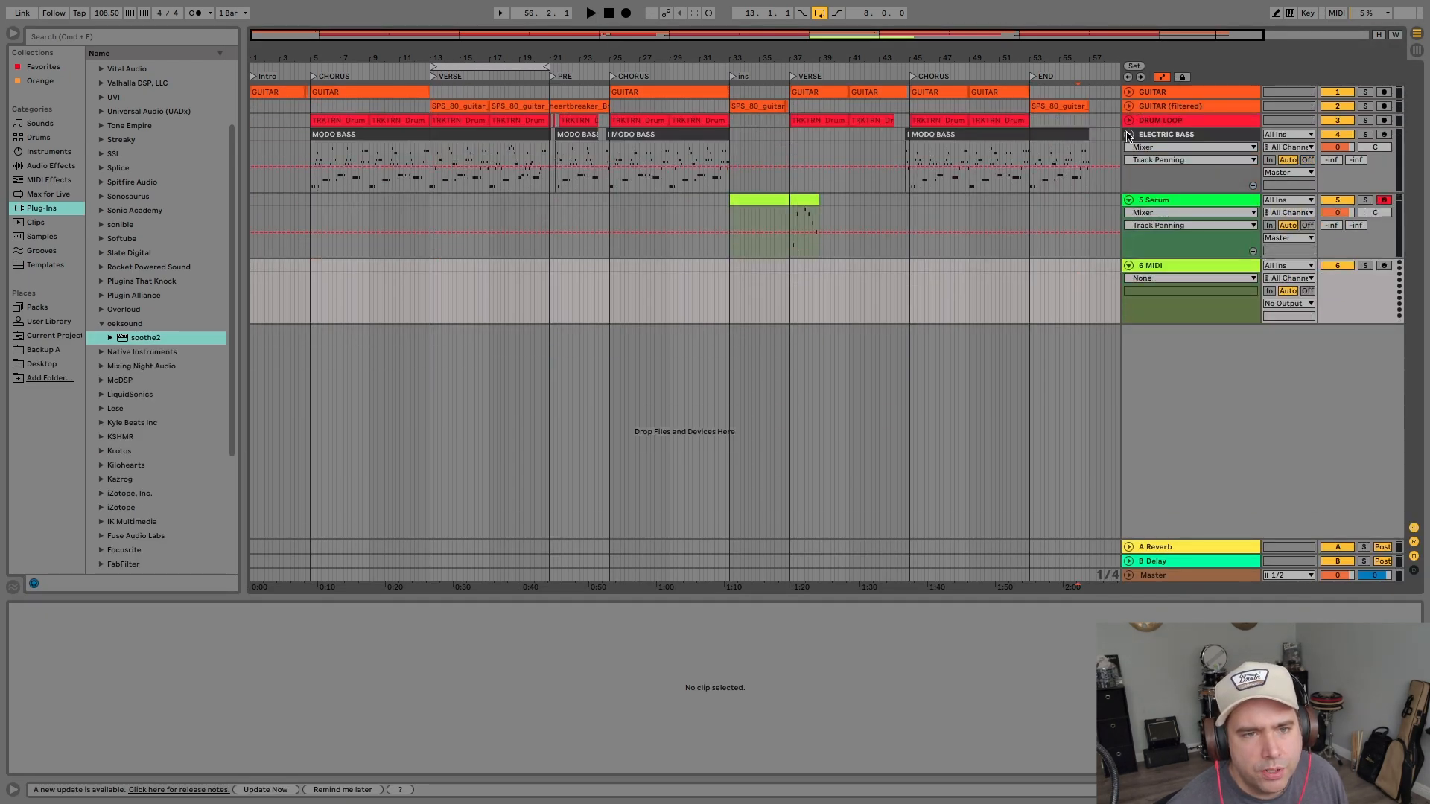
pyautogui.click(1128, 134)
pyautogui.click(1128, 148)
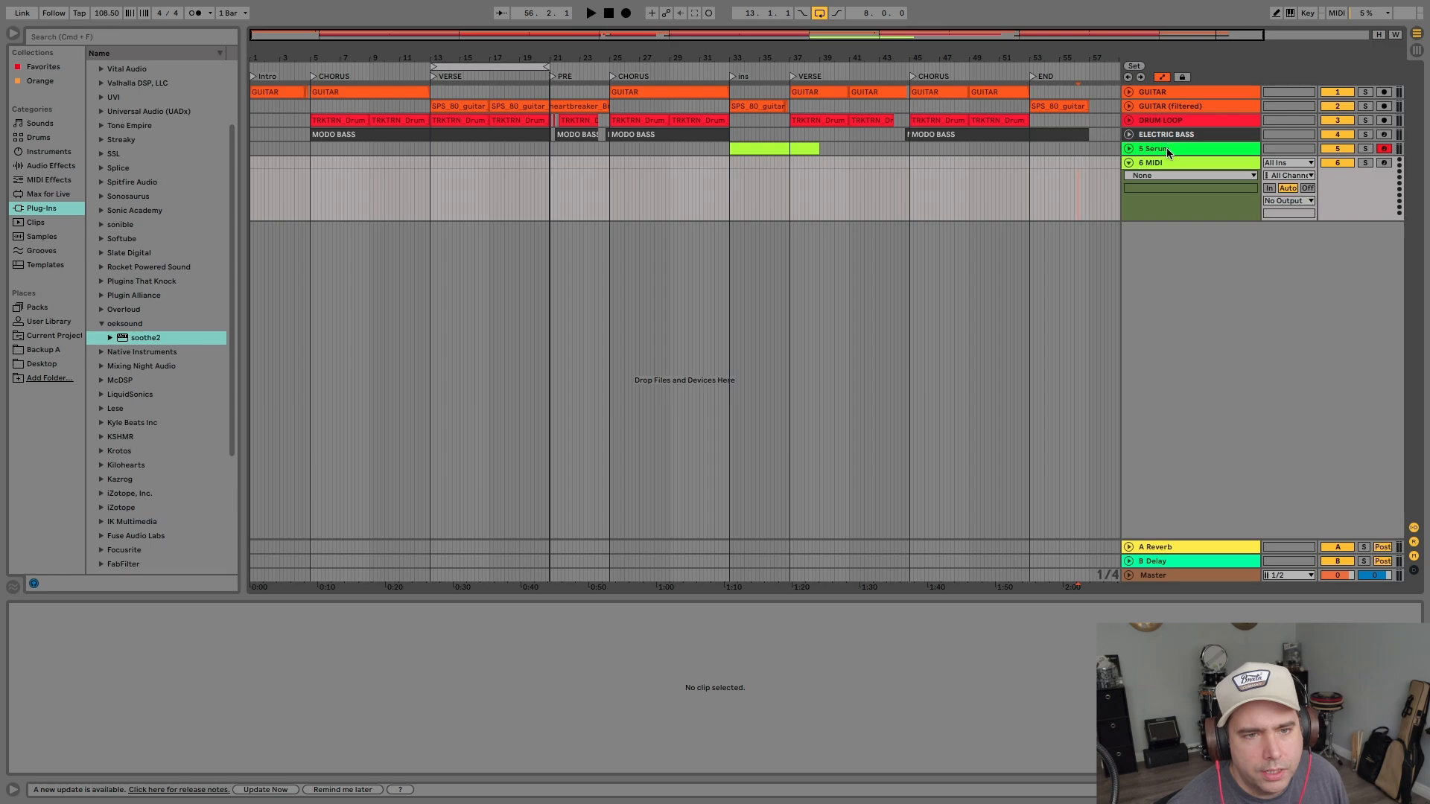
# - Group the five tracks from GUITAR through 5 Serum and undo the grouping
pyautogui.click(1167, 151)
pyautogui.keyDown('shift'); pyautogui.click(1166, 95); pyautogui.keyUp('shift')
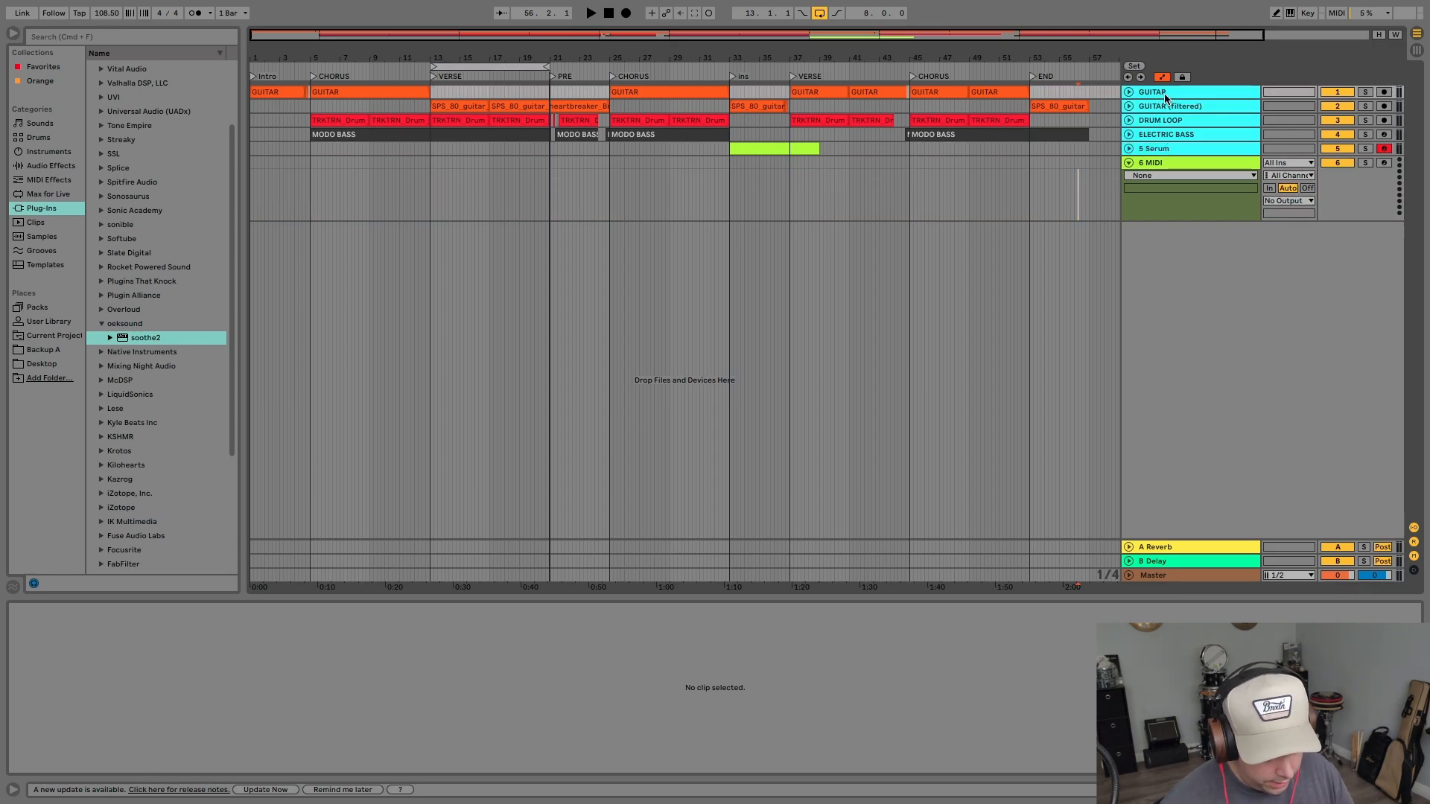
pyautogui.press('super+g')
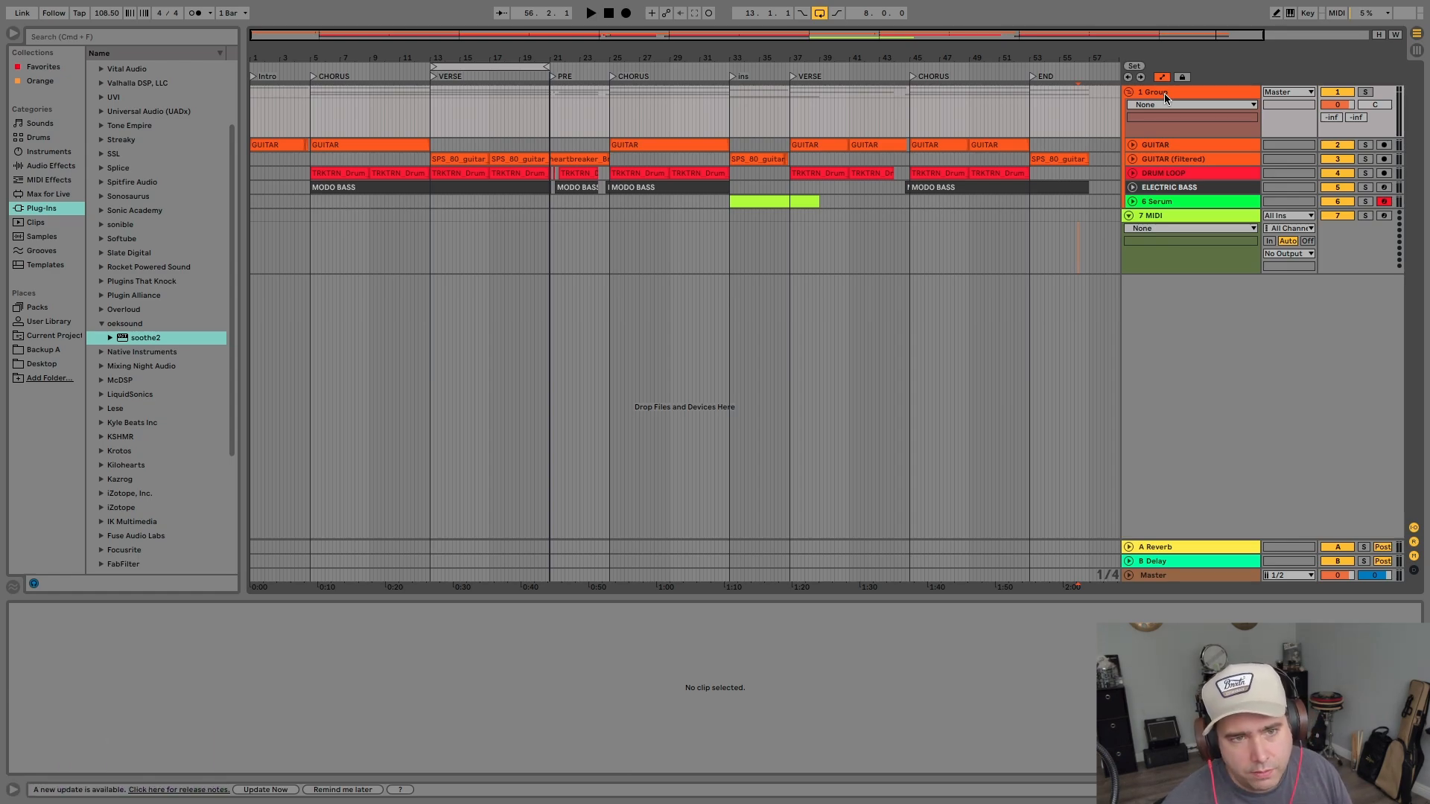
pyautogui.press('super+z')
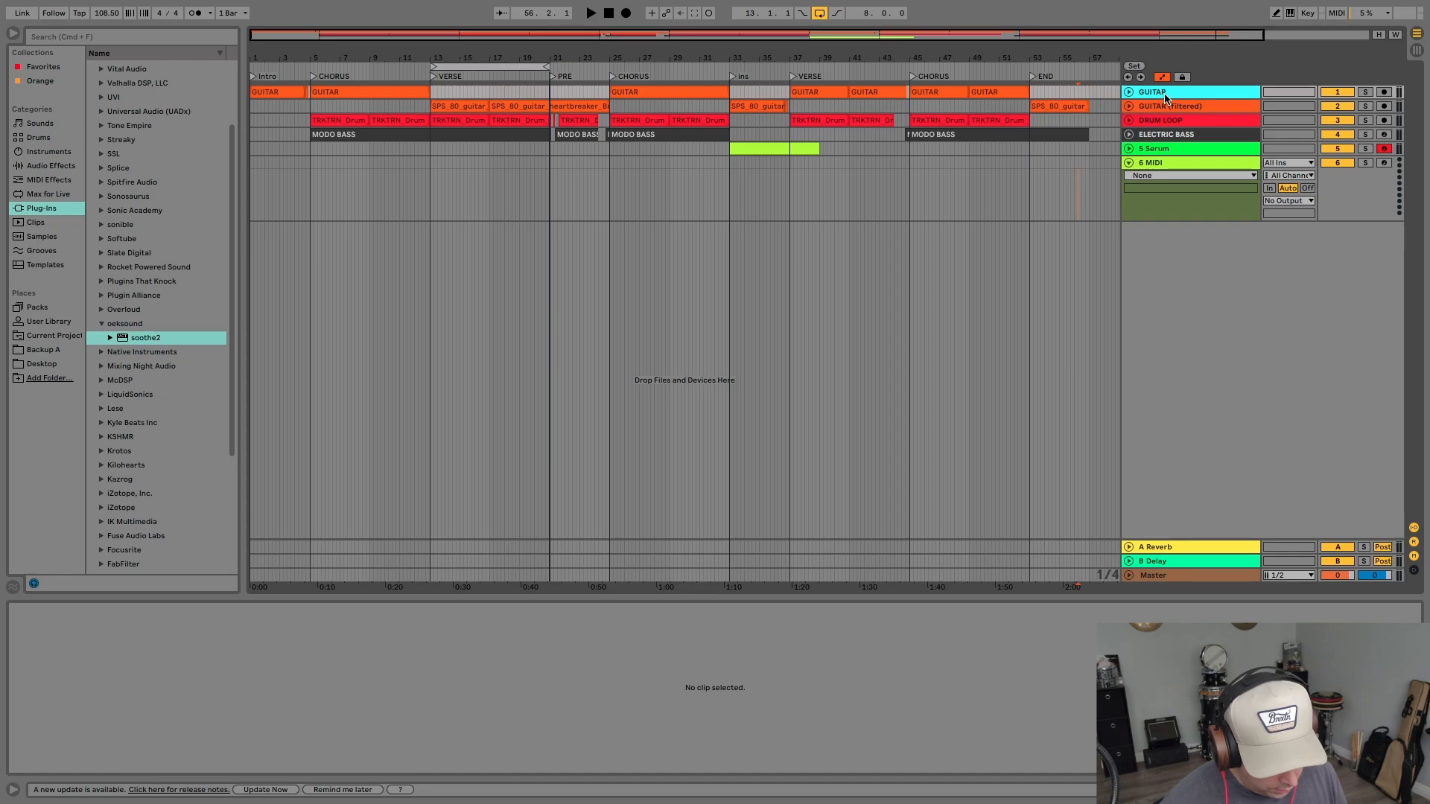
# - Group the GUITAR through 5 Serum tracks again and ungroup them with the Ungroup Tracks command
pyautogui.keyDown('shift'); pyautogui.click(1176, 148); pyautogui.keyUp('shift')
pyautogui.press('super+g')
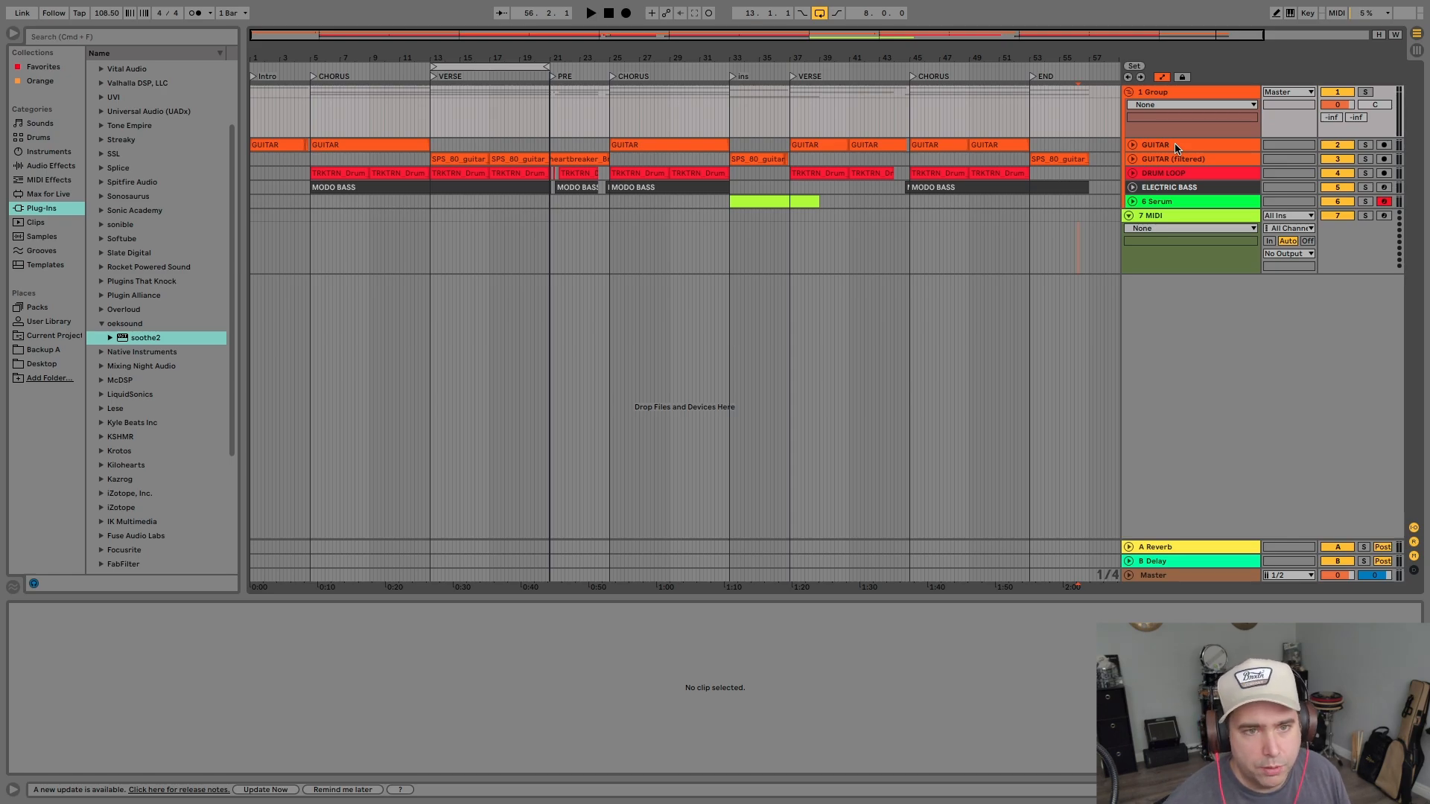
pyautogui.rightClick(1194, 93)
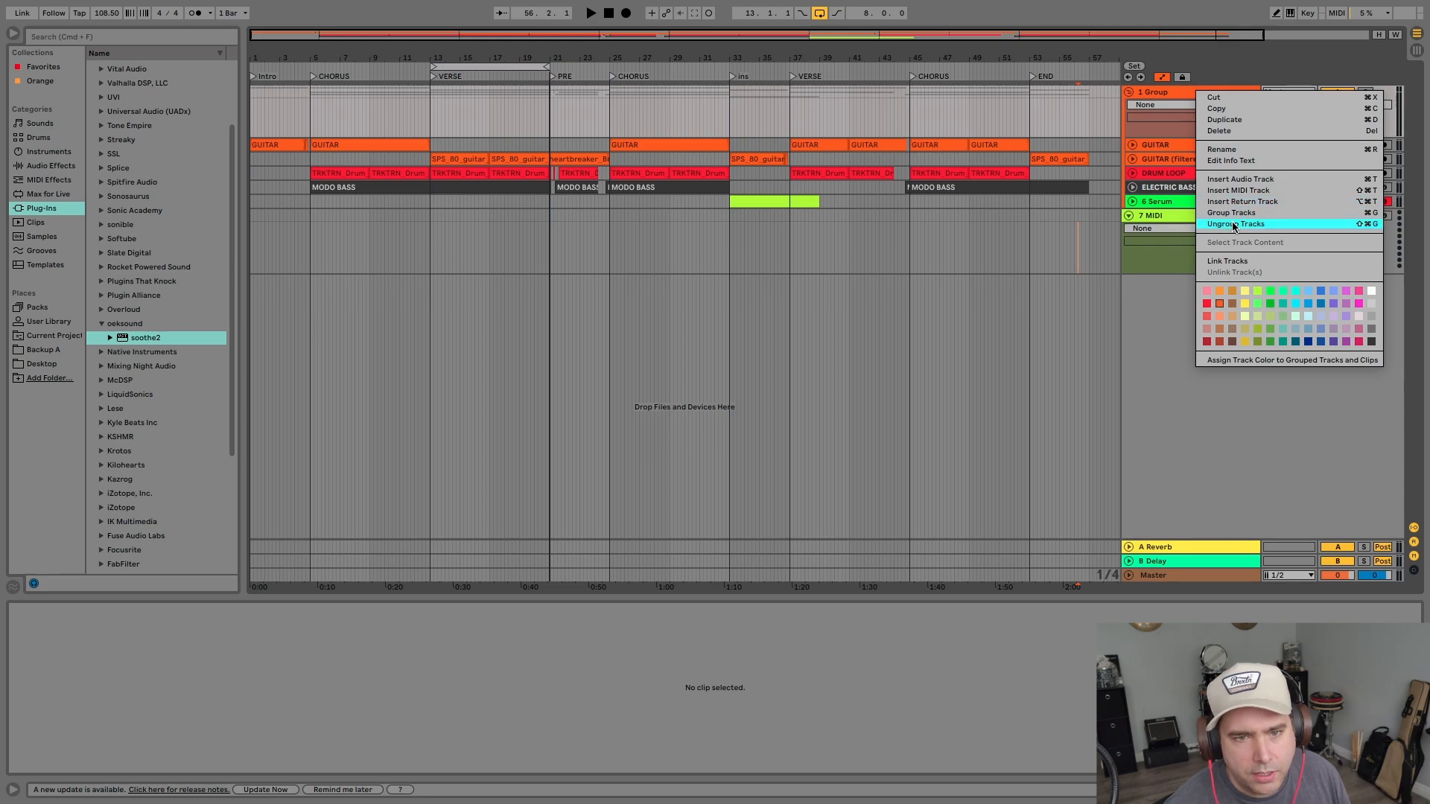
pyautogui.click(1155, 302)
pyautogui.click(1164, 94)
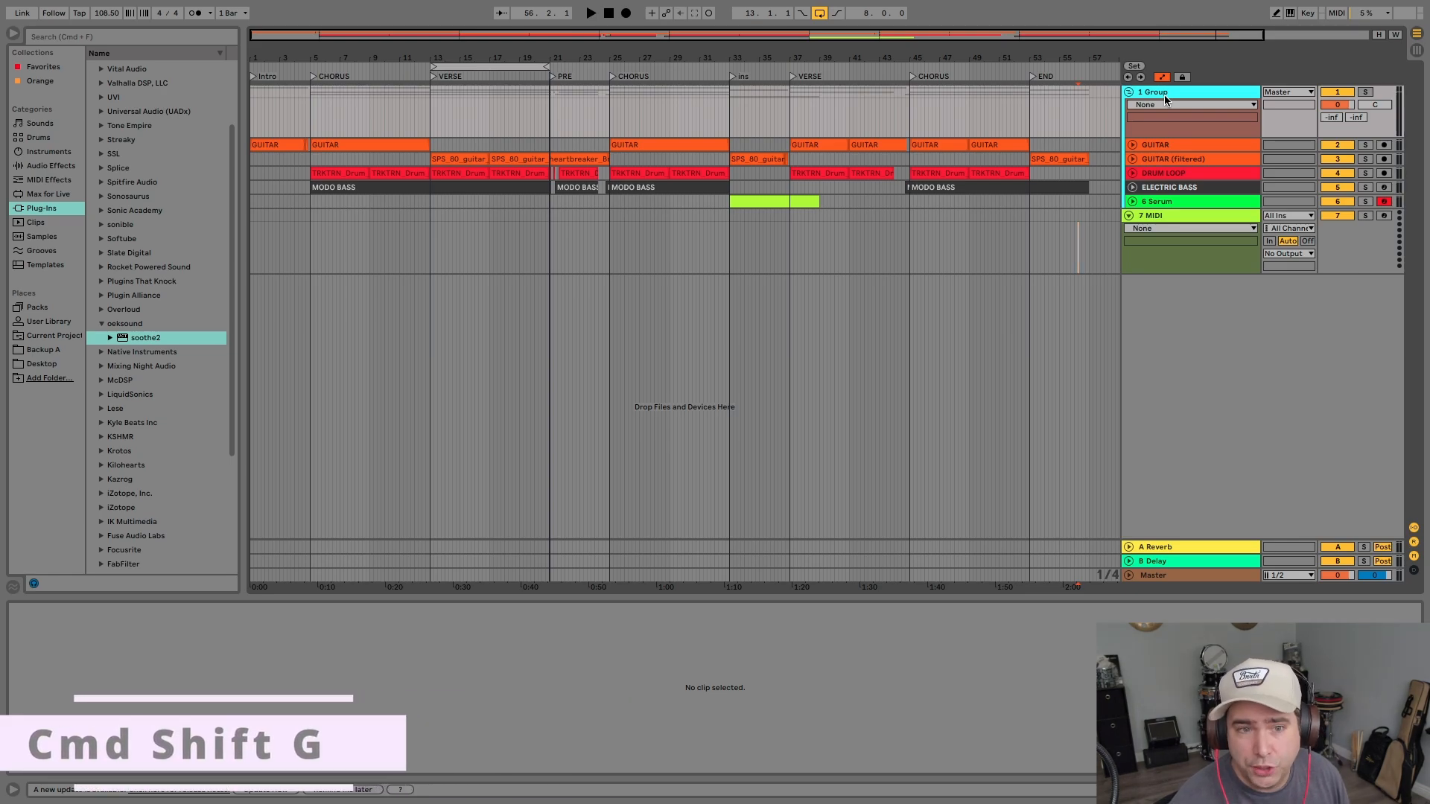
pyautogui.press('super+shift+g')
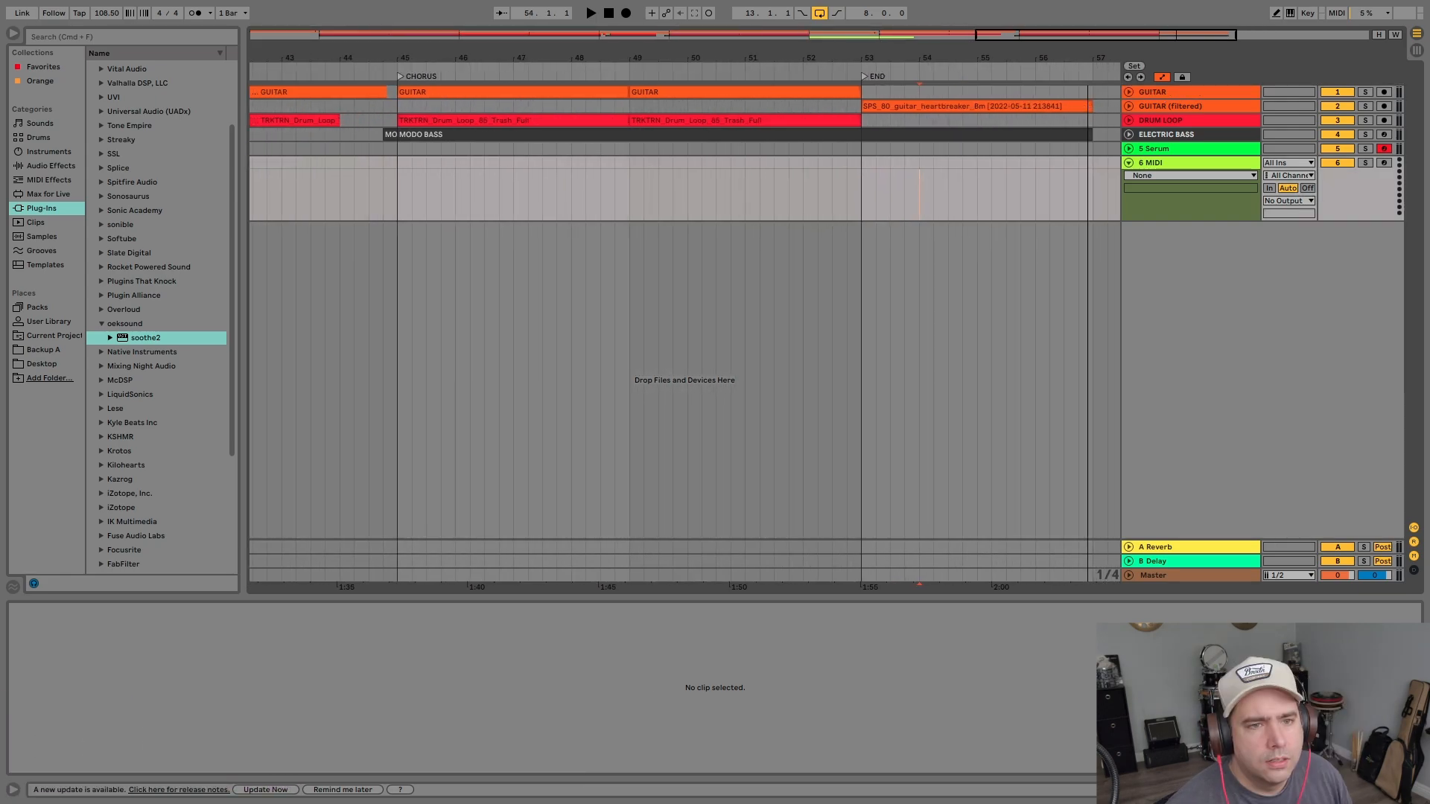
# - Unfold the GUITAR track and copy its clip at bar 49 to bar 57
pyautogui.moveTo(1090, 59); pyautogui.dragTo(730, 58)
pyautogui.click(1128, 92)
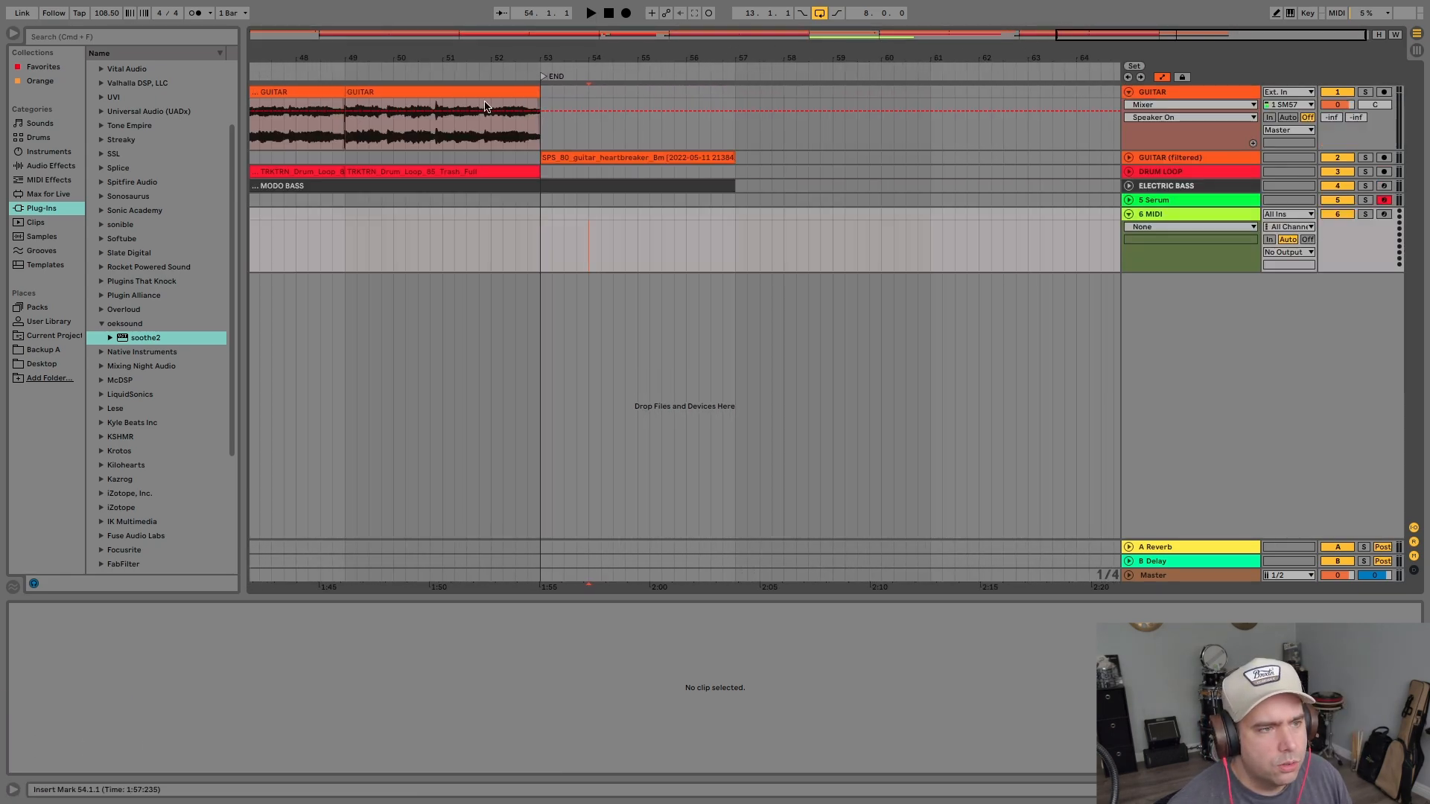
pyautogui.click(451, 94)
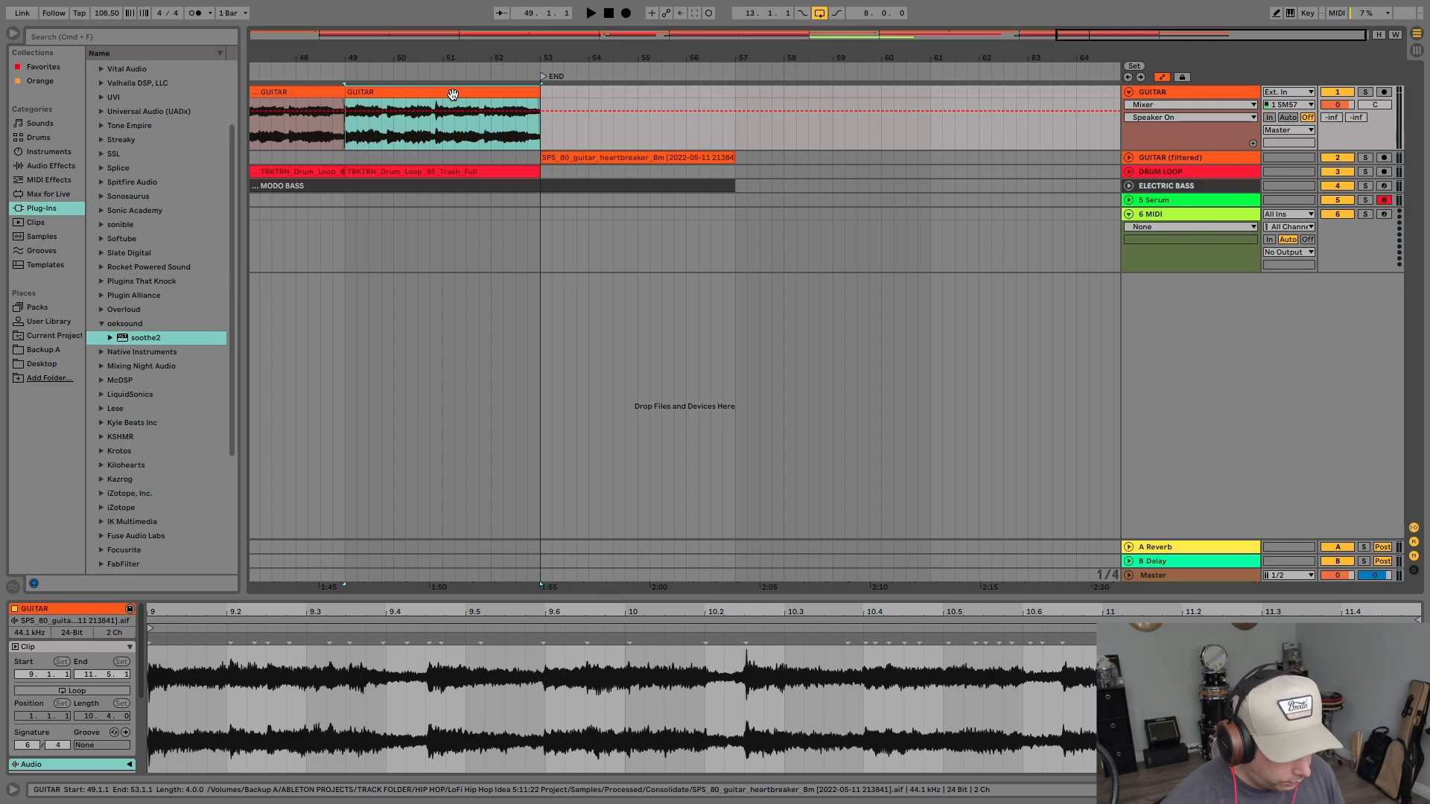
pyautogui.moveTo(452, 95); pyautogui.dragTo(847, 109)
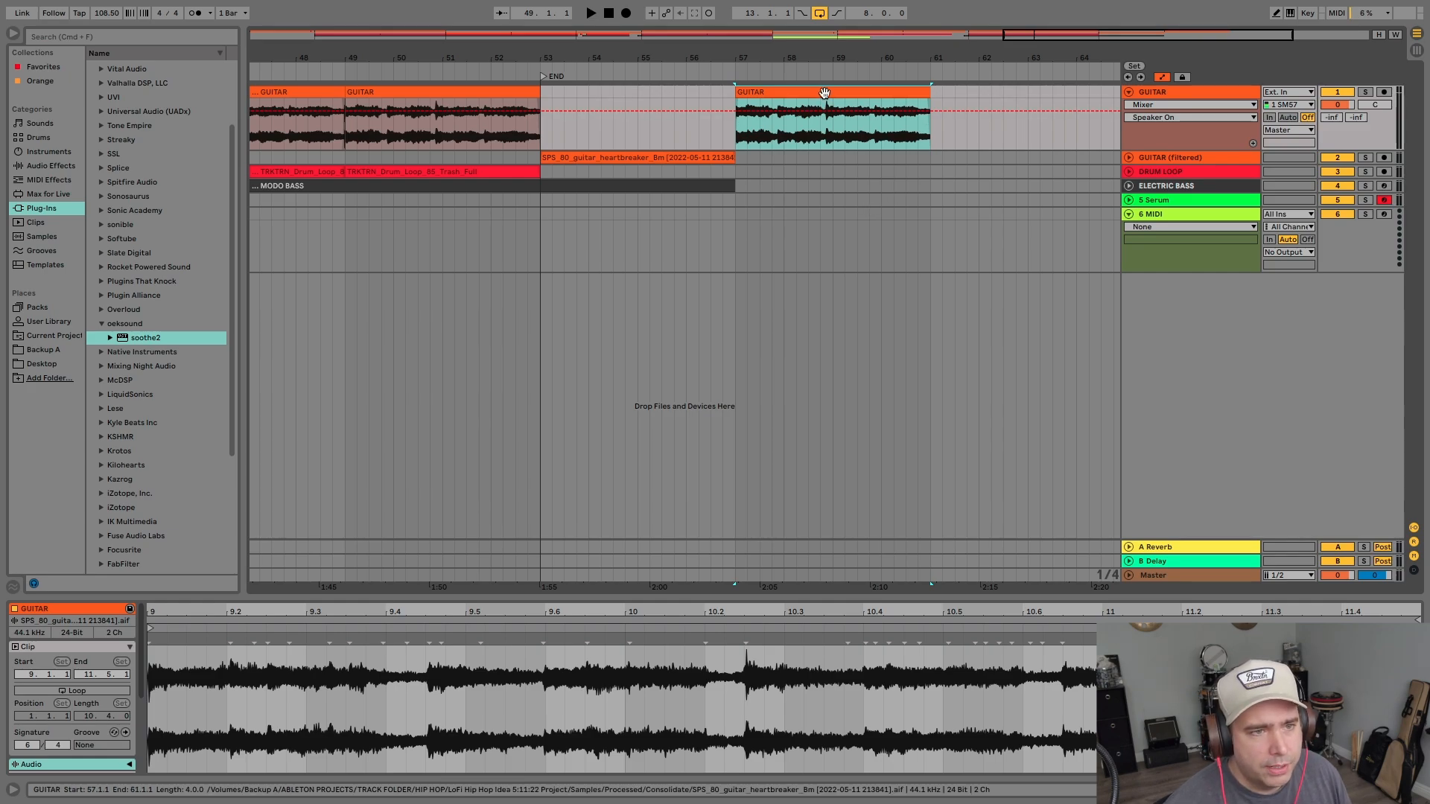
# - Reverse the copied GUITAR clip at bar 57 and delete it
pyautogui.press('r')
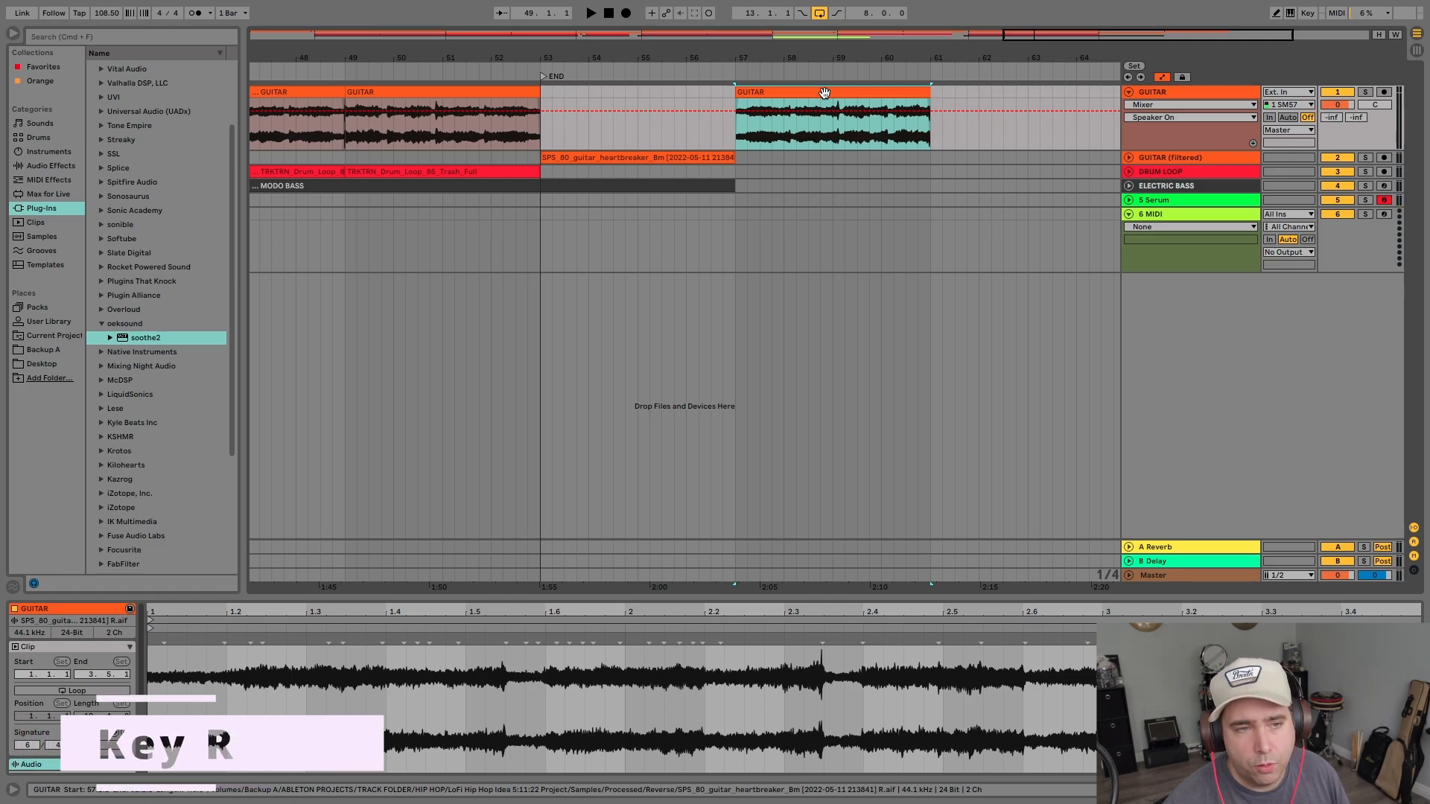
pyautogui.press('Delete')
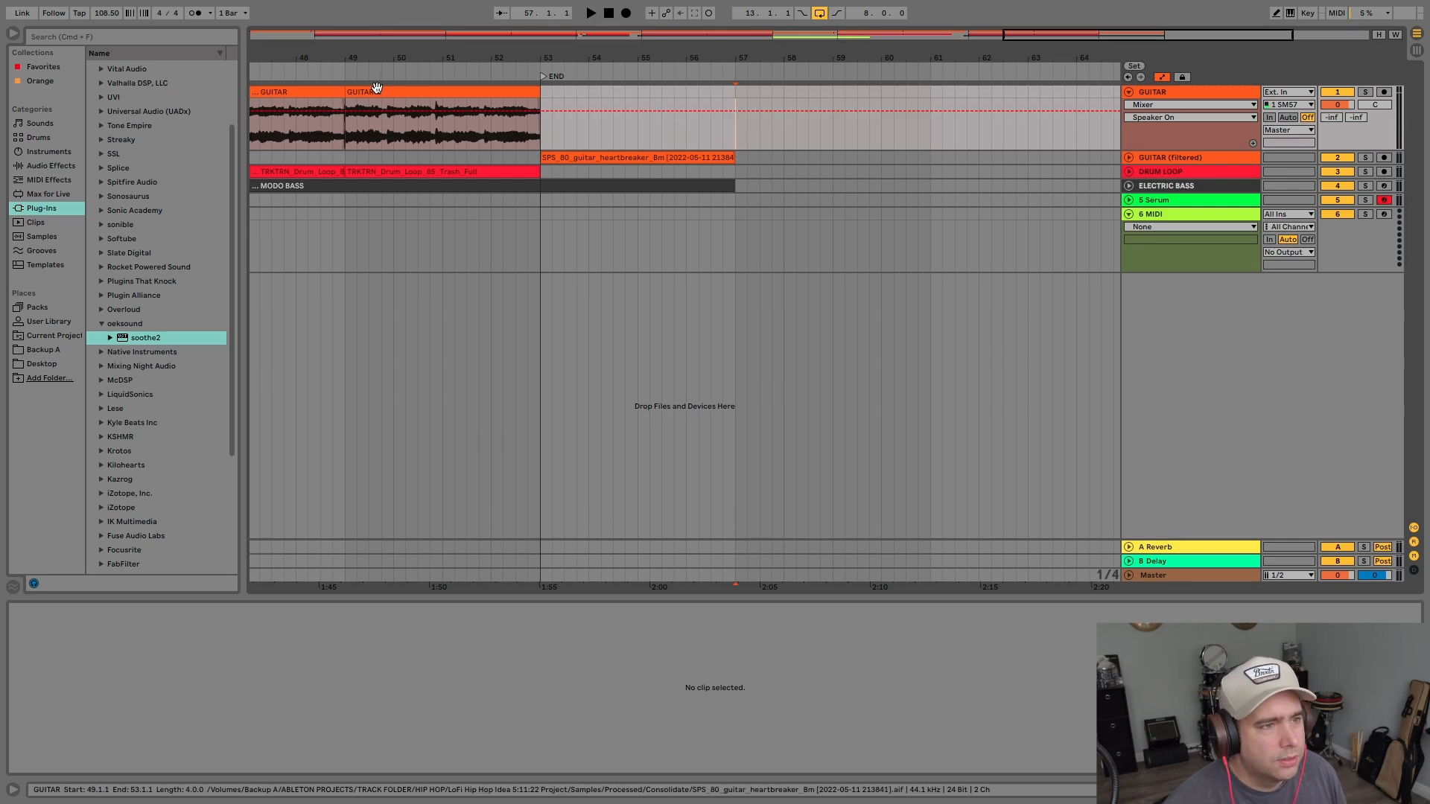
# - Copy the GUITAR clip at bar 49 to bar 57 again and duplicate the copy further along the track
pyautogui.click(410, 91)
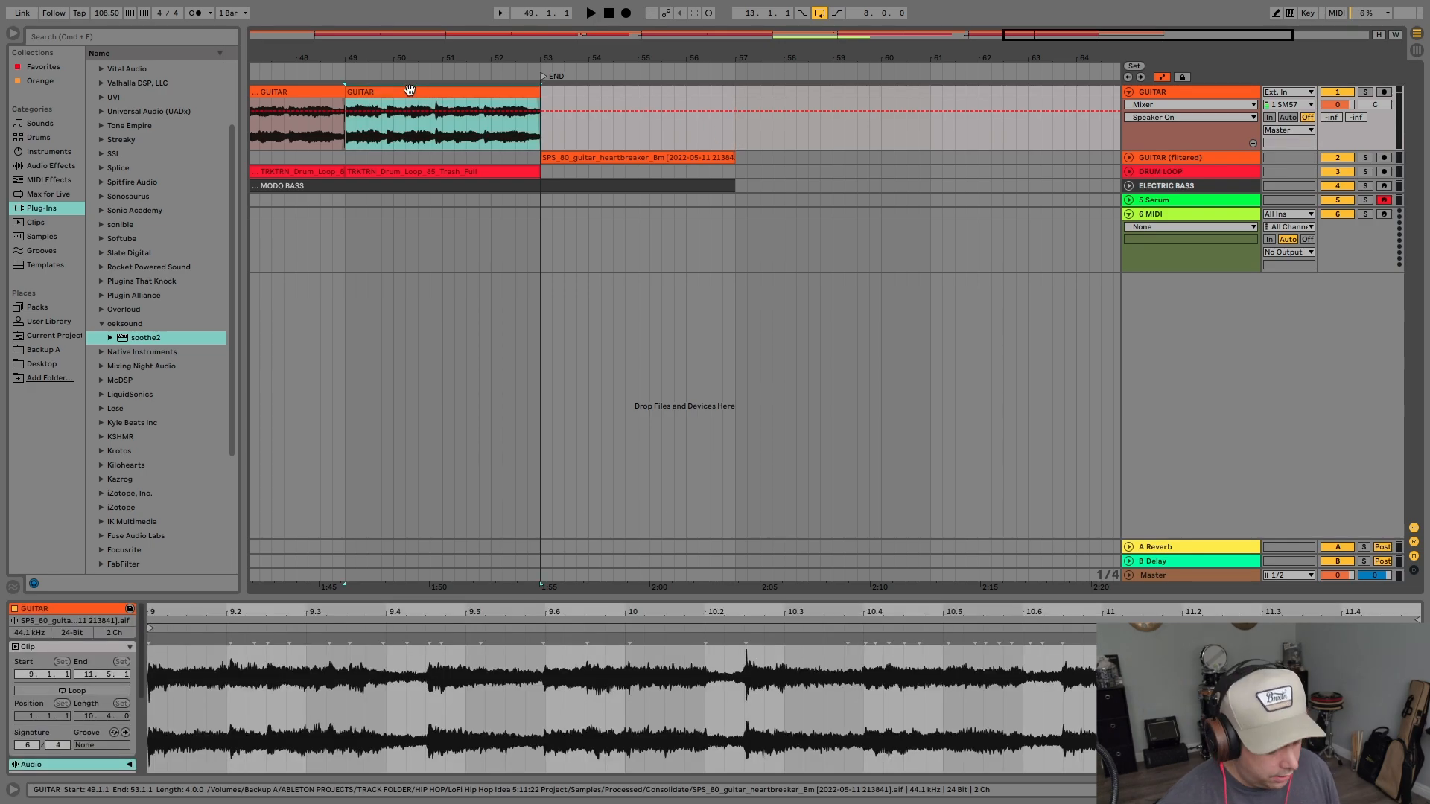
pyautogui.moveTo(409, 90); pyautogui.dragTo(796, 95)
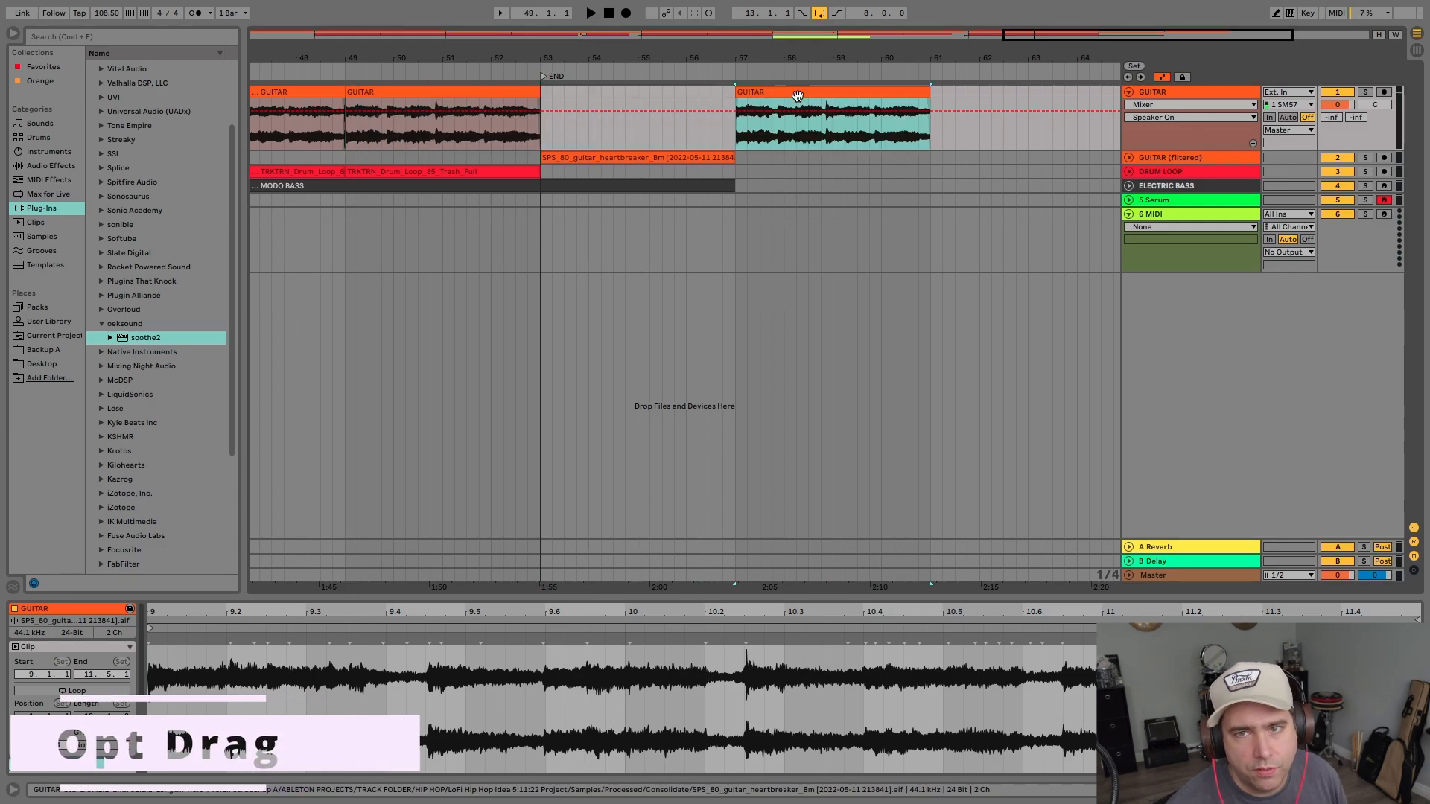
pyautogui.moveTo(824, 53); pyautogui.dragTo(793, 30)
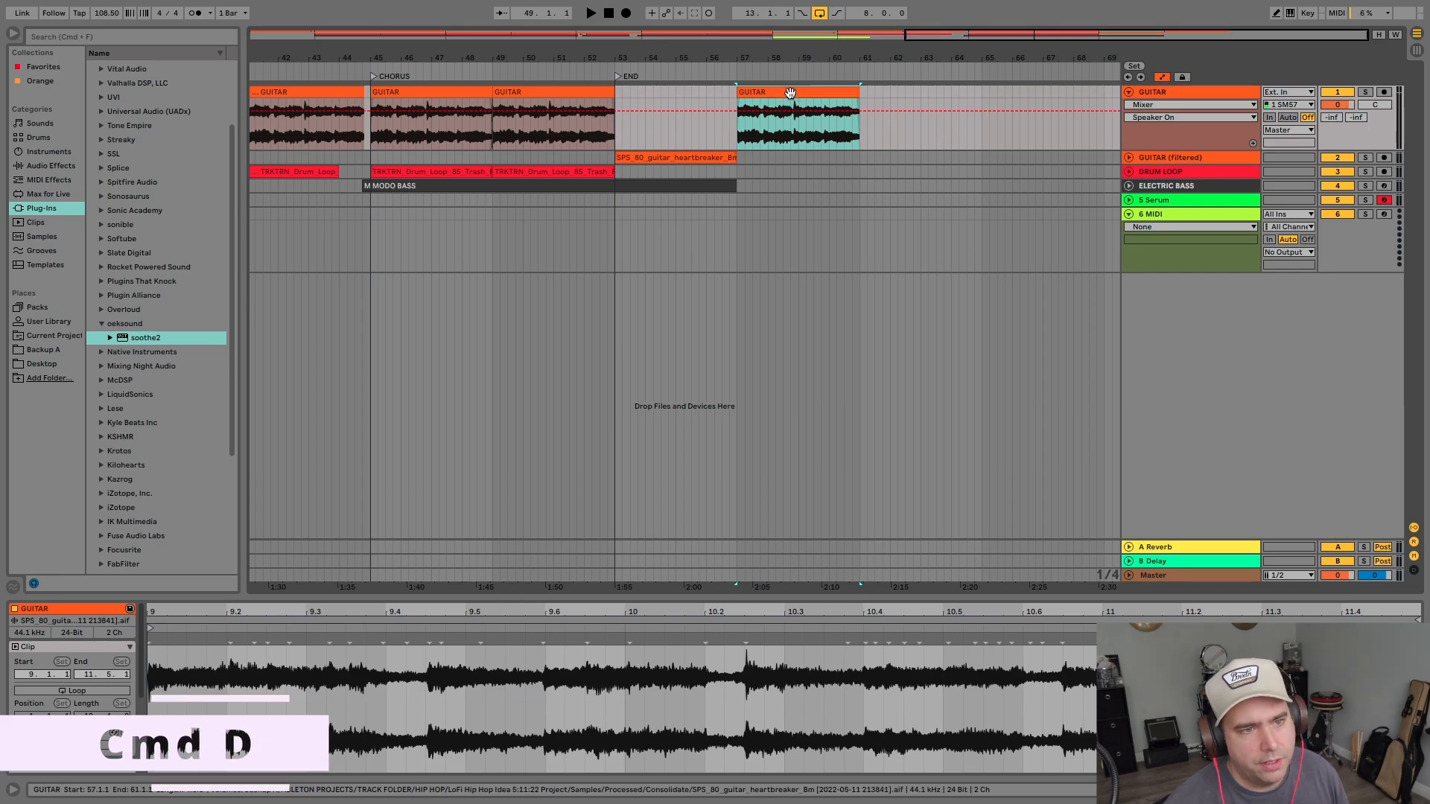
pyautogui.press('super+d')
pyautogui.press('super+d')
pyautogui.press('super+d')
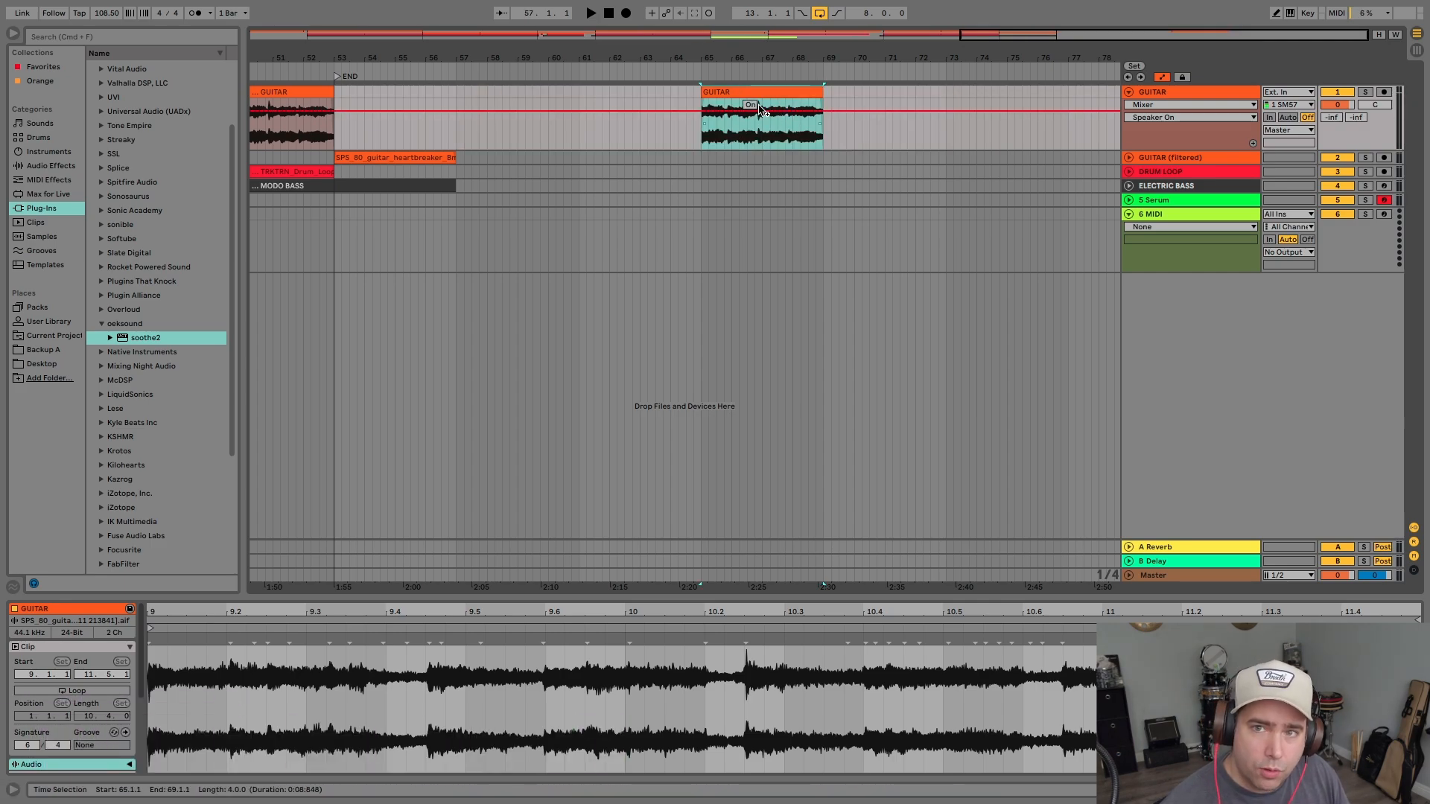
pyautogui.scroll(5, 761, 108)
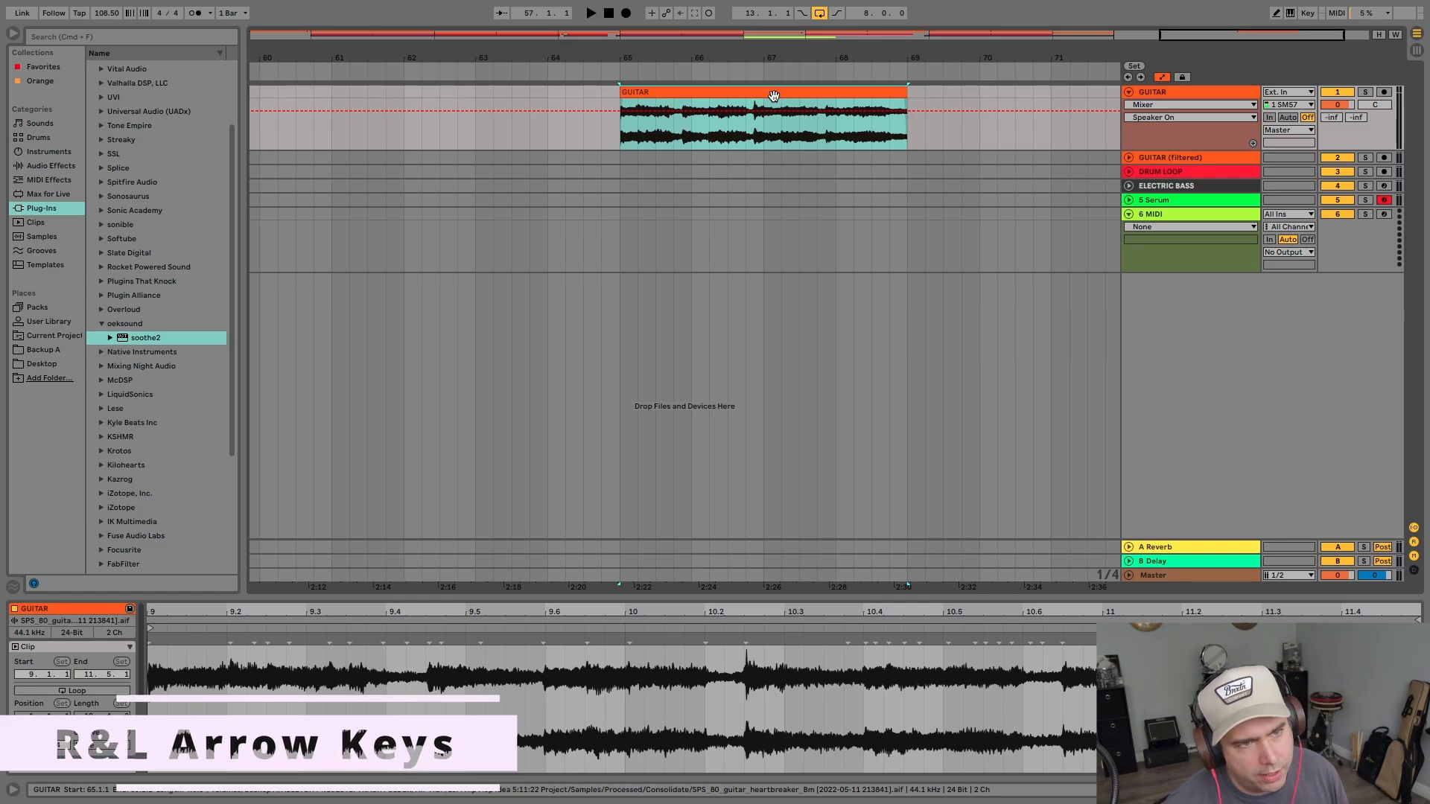
# - Nudge the GUITAR clip at bar 65 earlier and later in quarter-note steps, then return it to bar 65
pyautogui.press('Left')
pyautogui.press('Left')
pyautogui.press('Left')
pyautogui.press('Left')
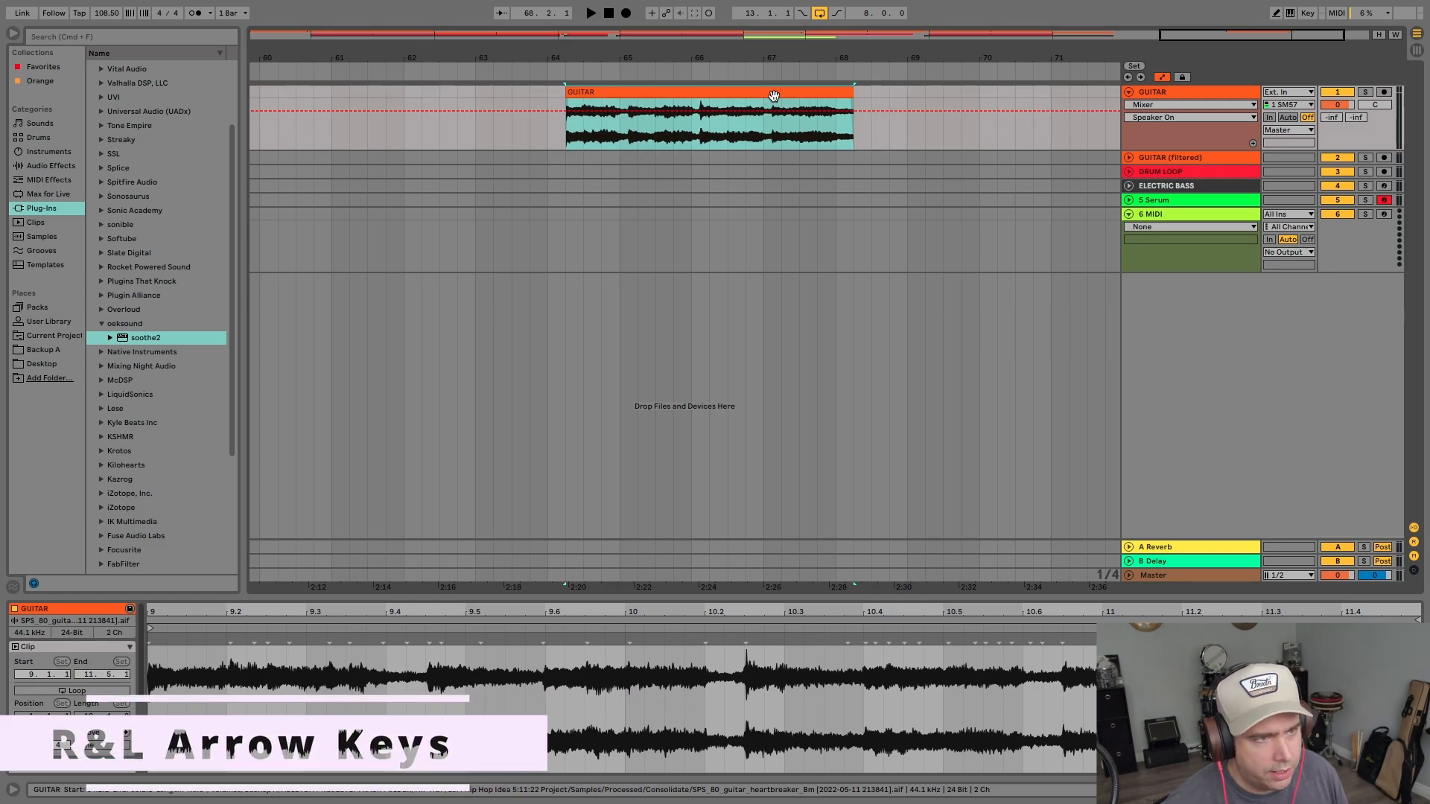
pyautogui.press('Right')
pyautogui.press('Right')
pyautogui.press('Right')
pyautogui.press('Right')
pyautogui.press('Right')
pyautogui.press('Right')
pyautogui.press('Right')
pyautogui.press('Right')
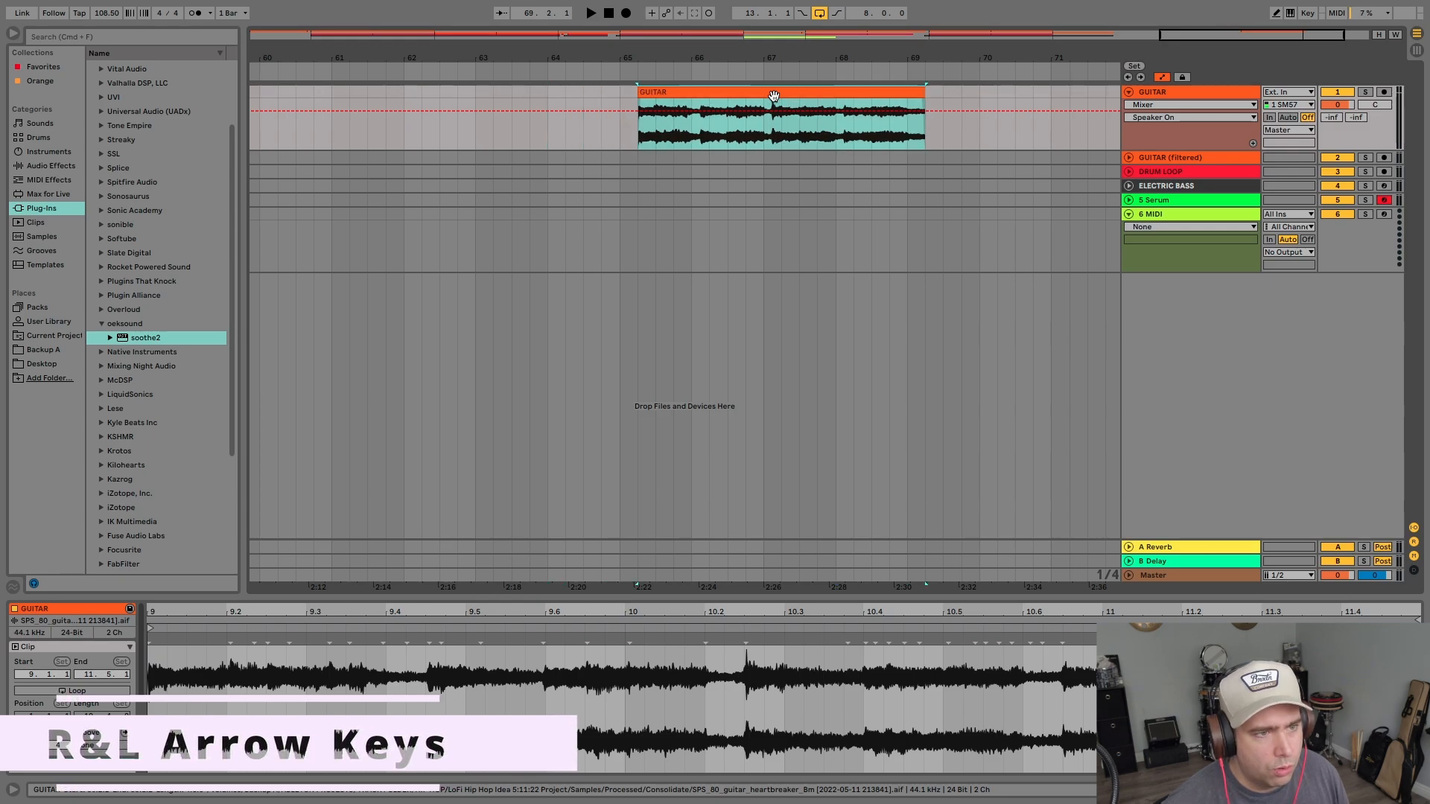
pyautogui.press('Right')
pyautogui.press('Left')
pyautogui.press('Left')
pyautogui.press('Left')
pyautogui.press('Left')
pyautogui.press('Left')
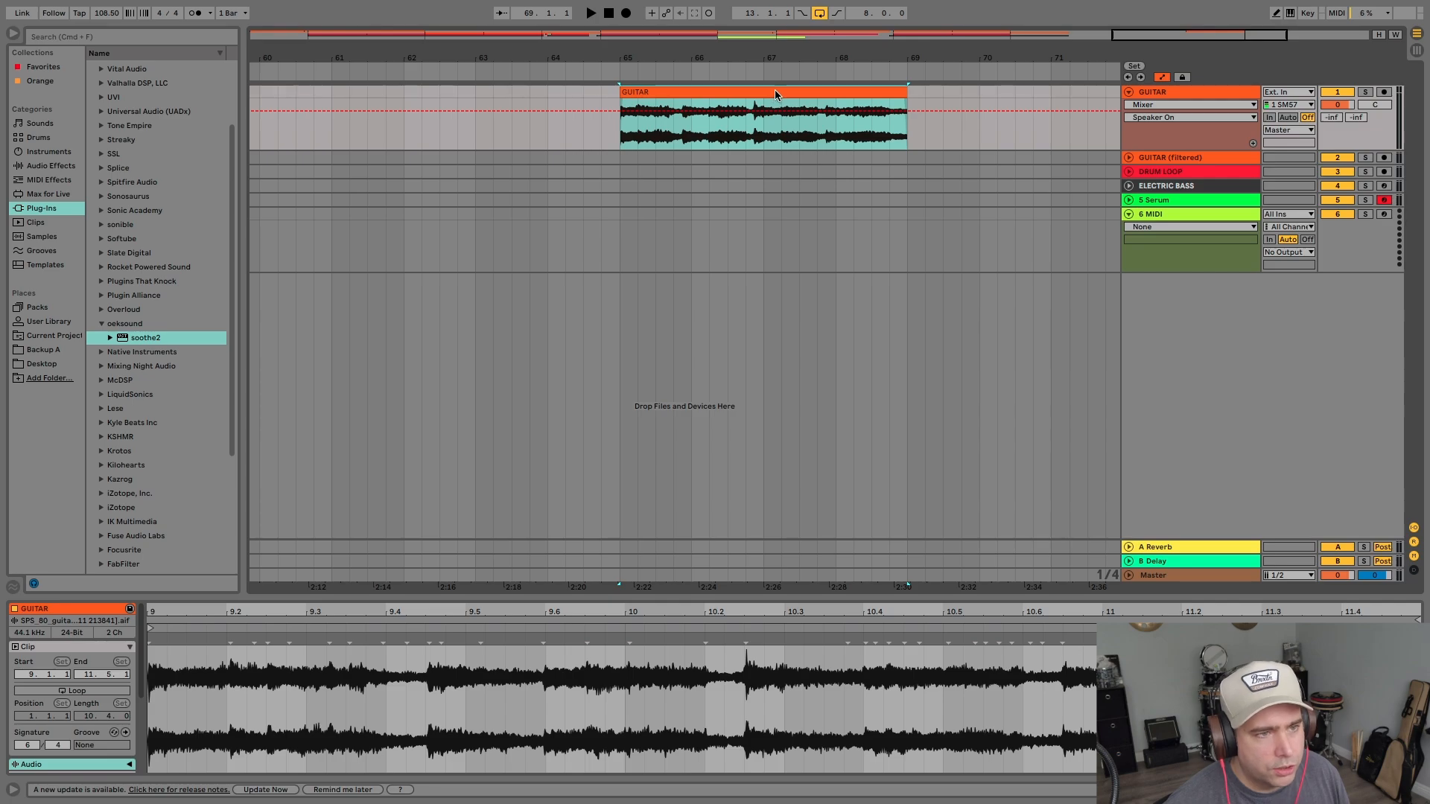
# - Move the GUITAR clip freely off the grid along its track, then place it at bar 66
pyautogui.moveTo(773, 95); pyautogui.dragTo(742, 110)
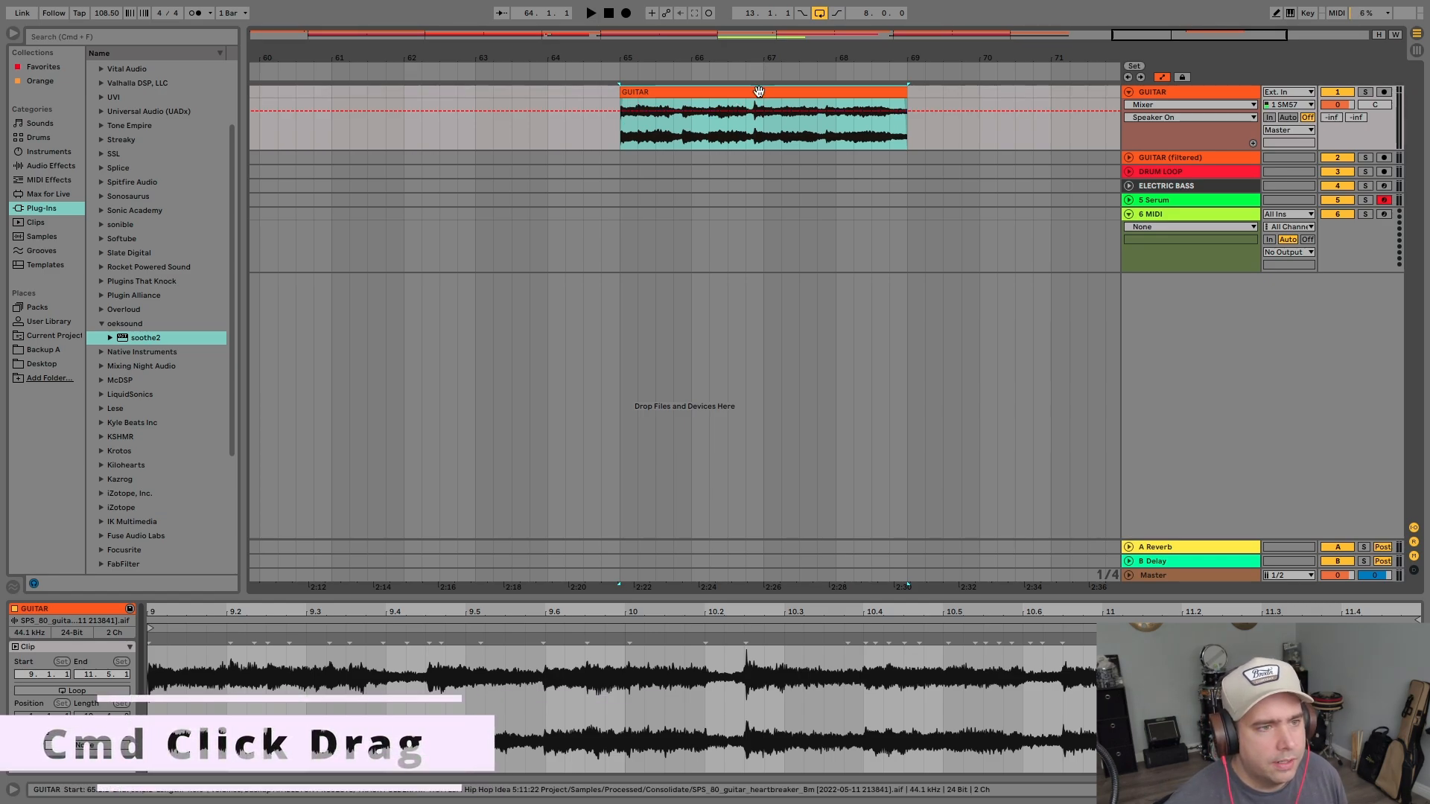
pyautogui.moveTo(759, 91); pyautogui.dragTo(850, 109)
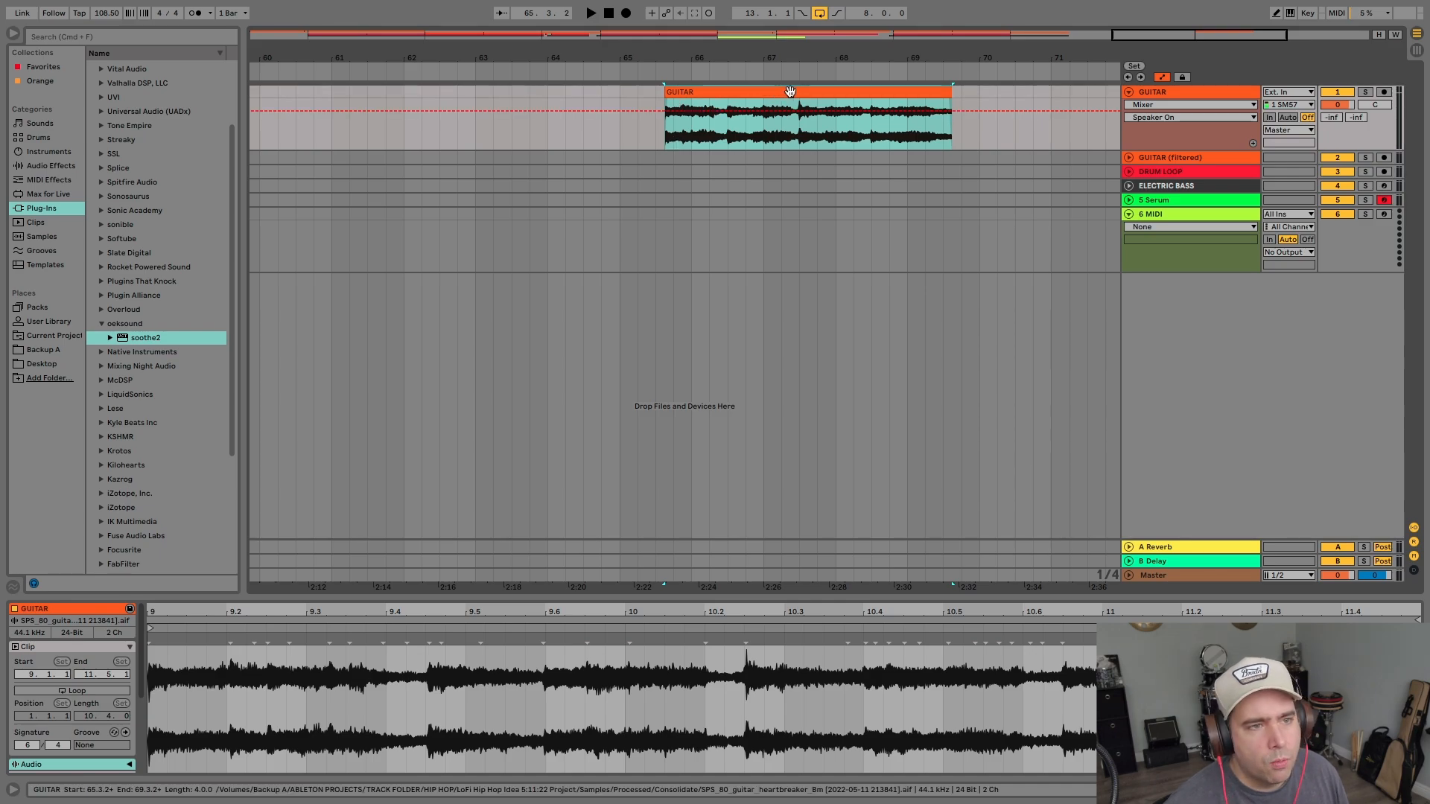
pyautogui.moveTo(720, 94); pyautogui.dragTo(762, 93)
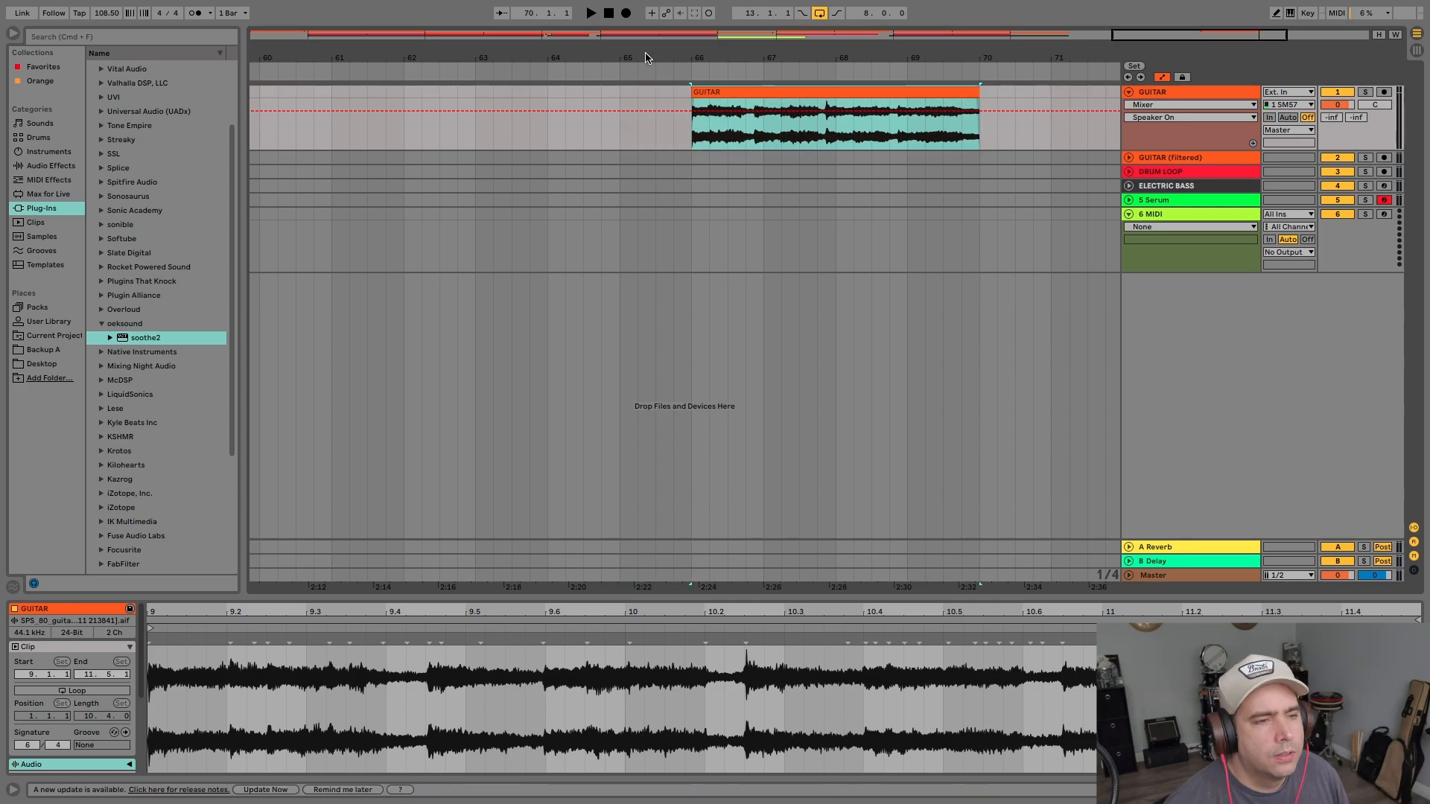
# - Fit the whole arrangement to the window width and toggle repeatedly between Session and Arrangement views
pyautogui.moveTo(624, 58); pyautogui.dragTo(674, 58)
pyautogui.press('w')
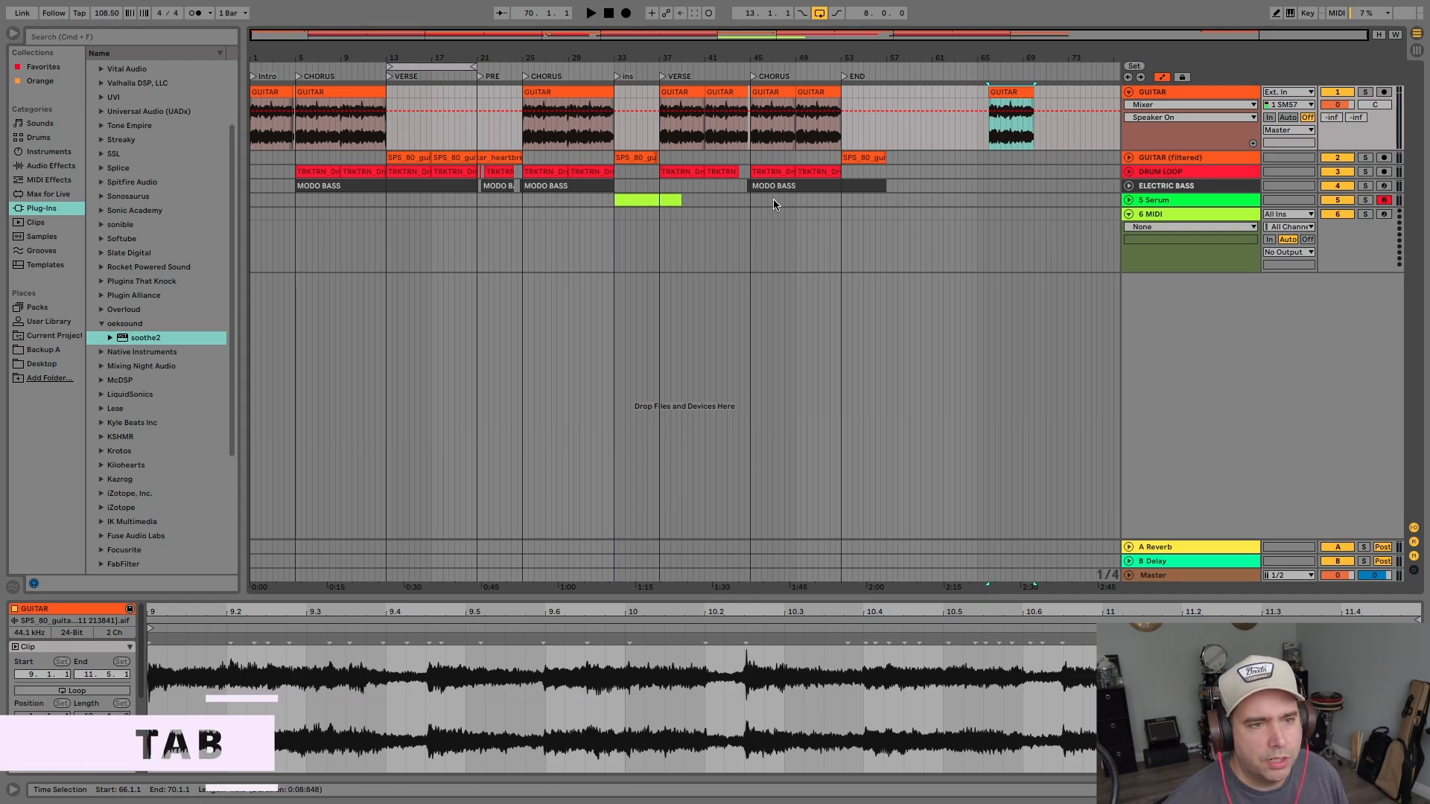
pyautogui.press('Tab')
pyautogui.press('Tab')
pyautogui.press('Tab')
pyautogui.press('Tab')
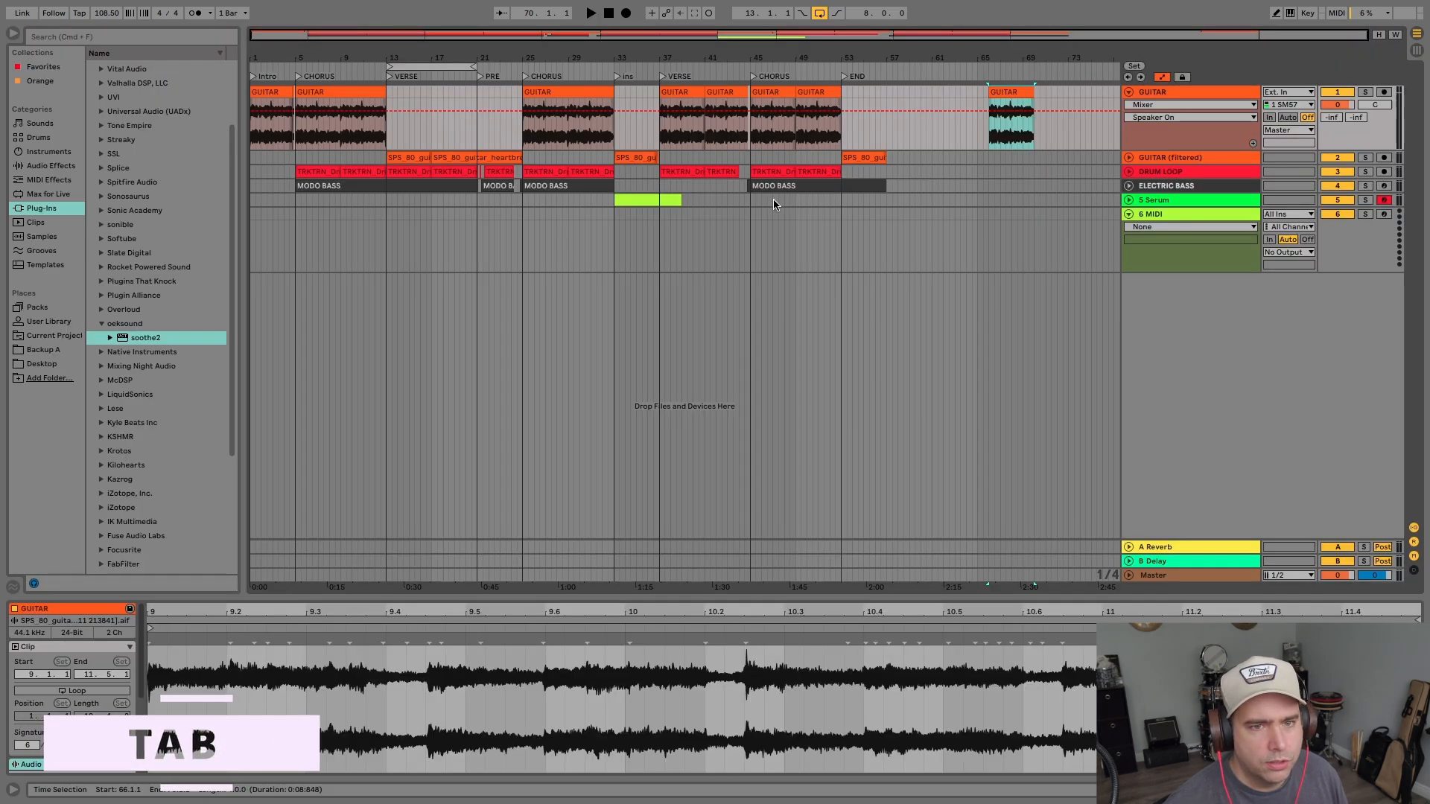
pyautogui.press('Tab')
pyautogui.press('Tab')
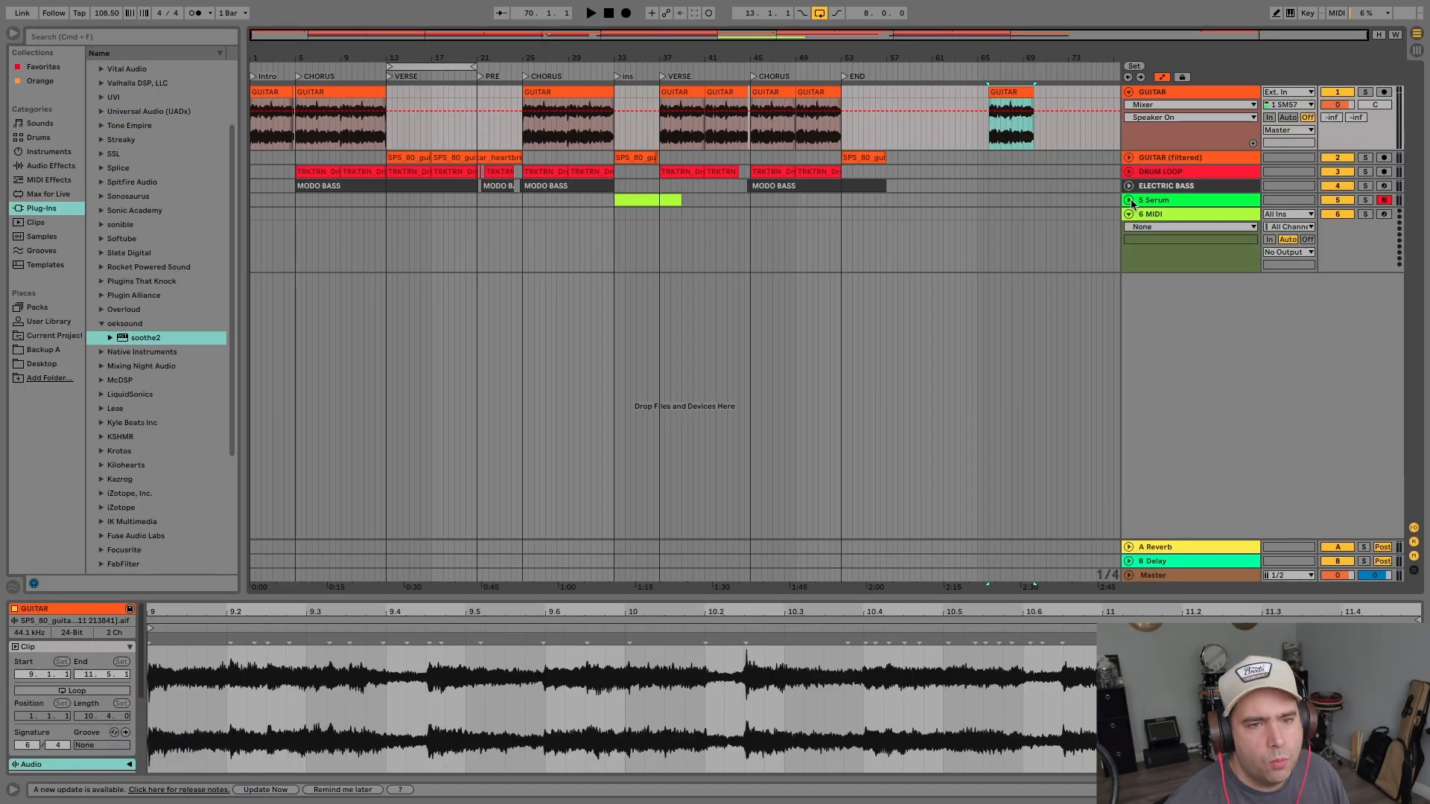
# - Unfold the 5 Serum track, then open its MIDI clip at bar 33 in an enlarged note editor
pyautogui.click(1129, 201)
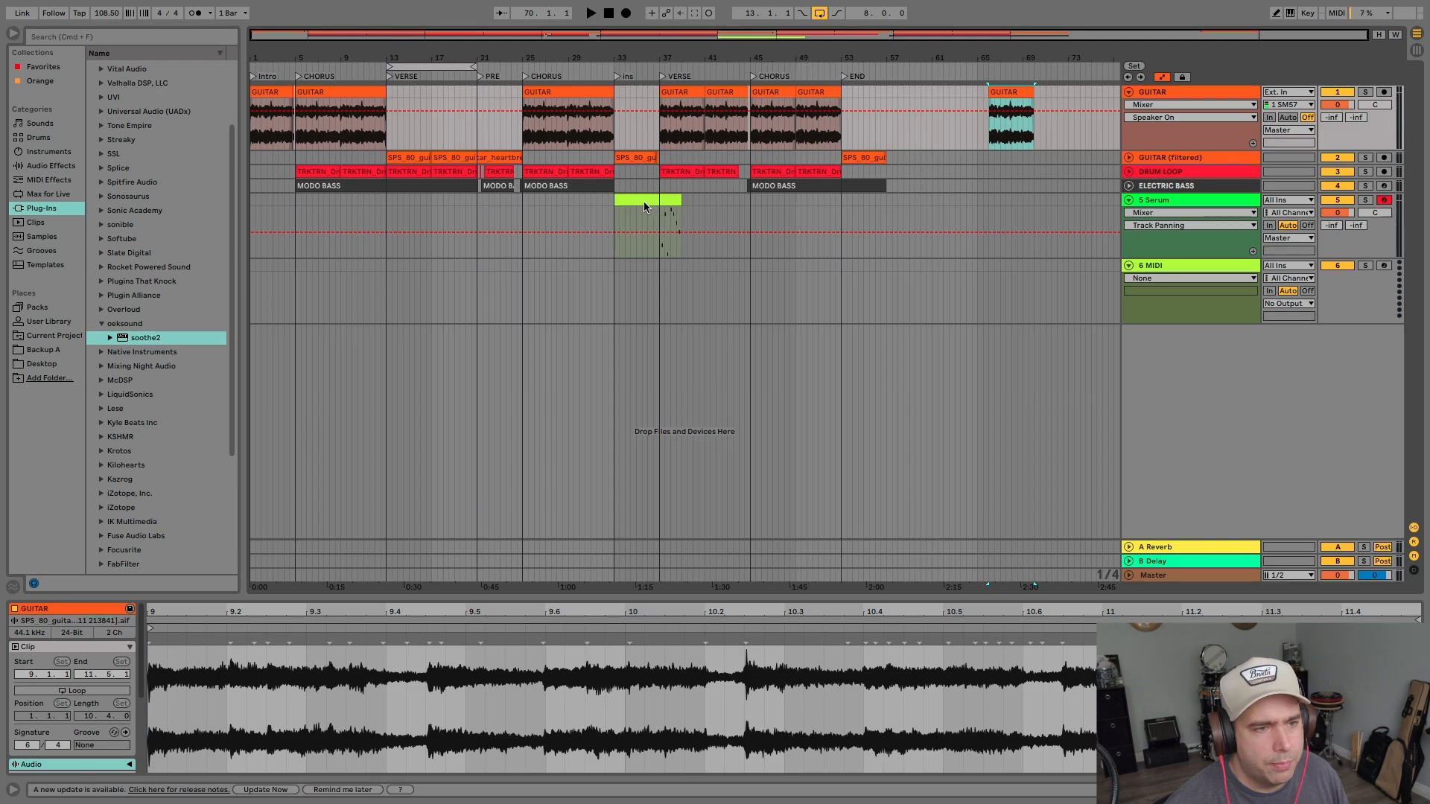
pyautogui.click(642, 198)
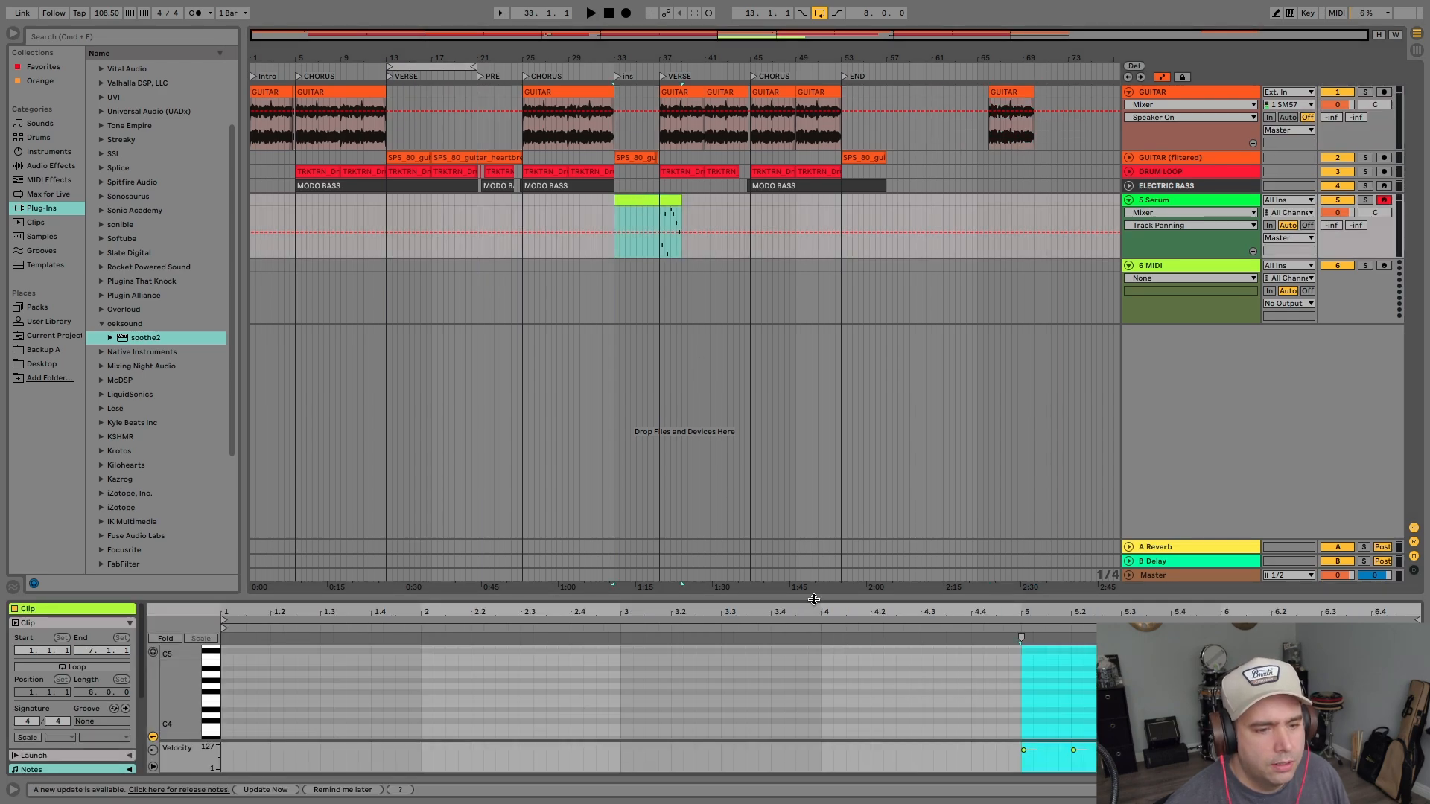
pyautogui.moveTo(813, 600); pyautogui.dragTo(827, 406)
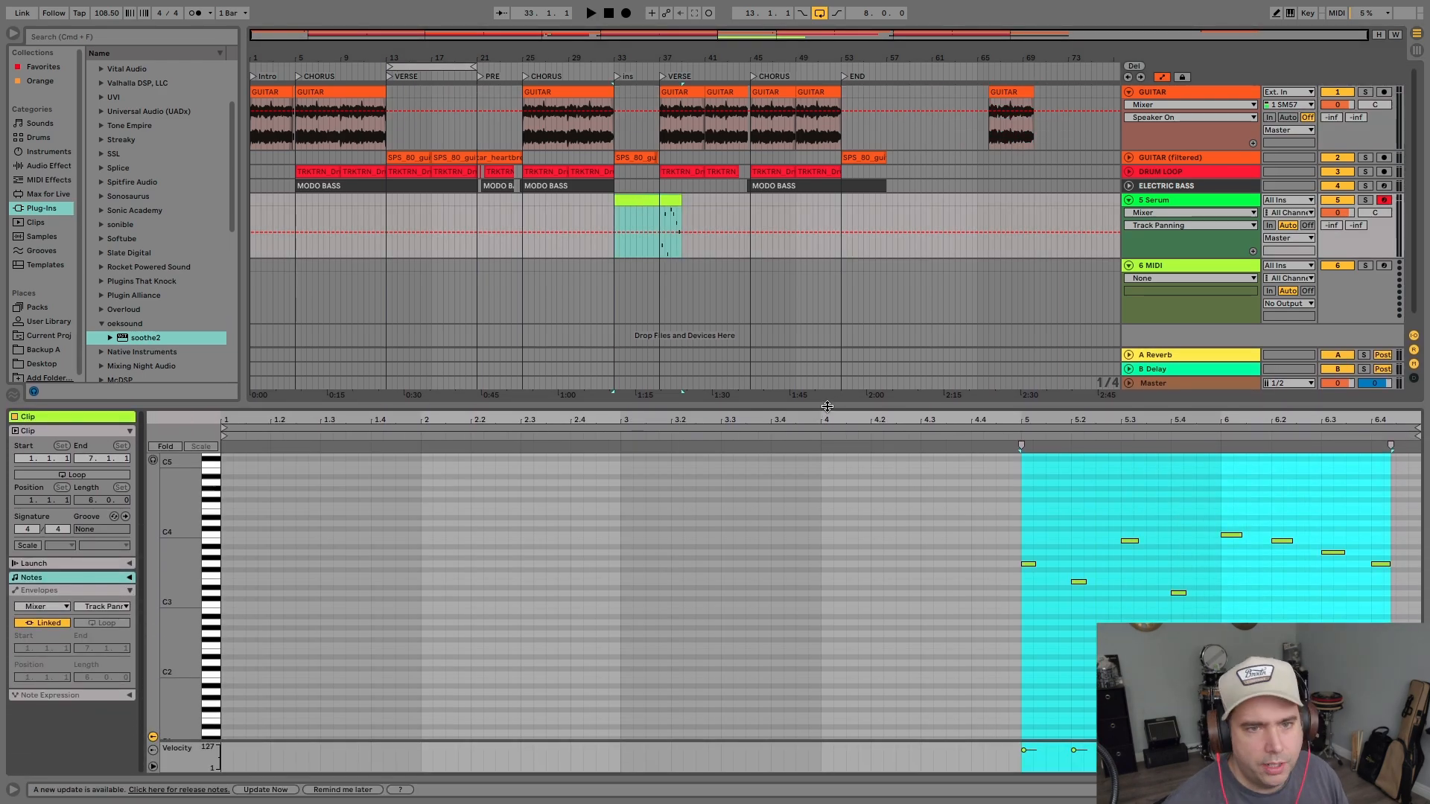
# - Draw a rising and falling run of notes before bar 5 of the clip with Draw Mode, then enable the computer MIDI keyboard
pyautogui.press('b')
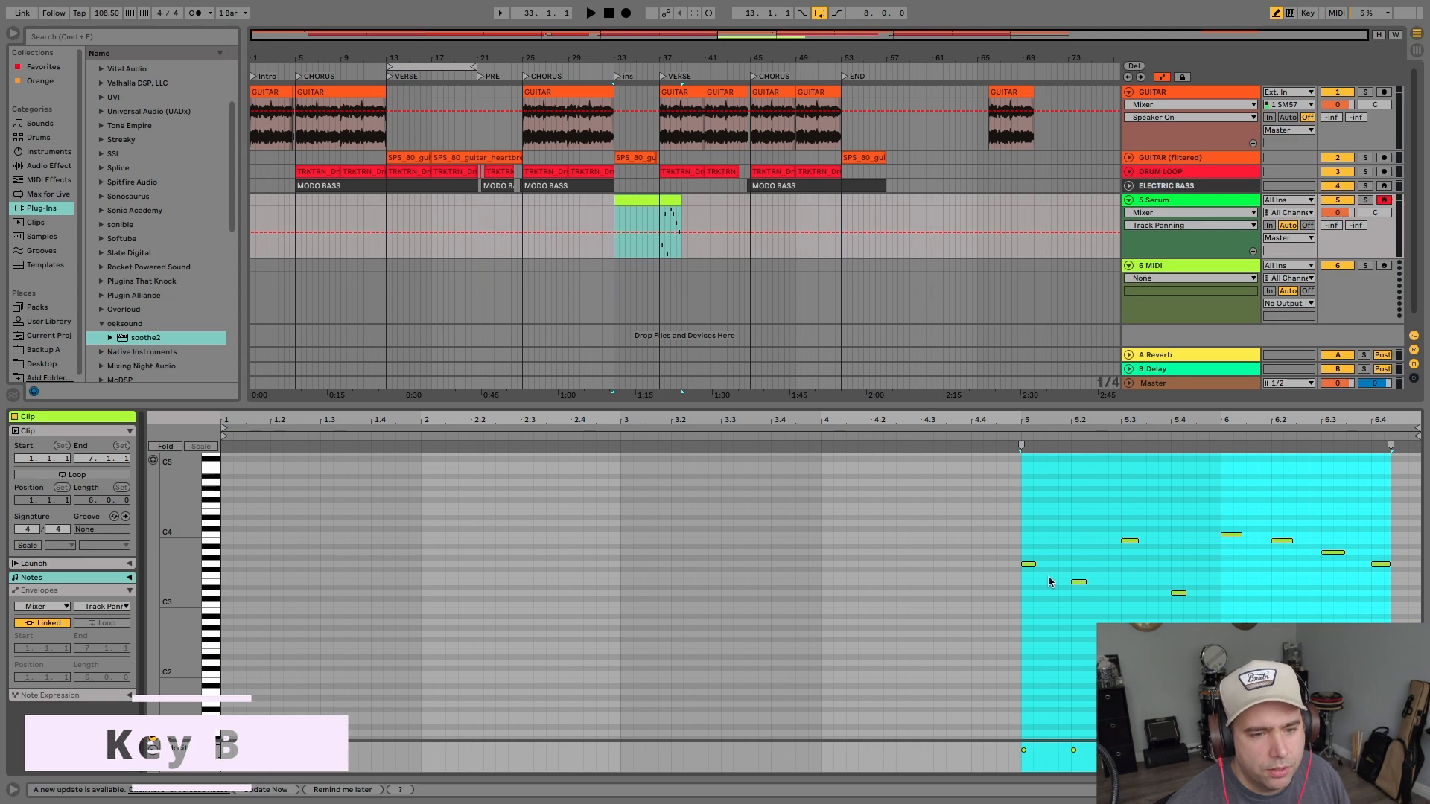
pyautogui.moveTo(238, 686)
pyautogui.mouseDown()
pyautogui.moveTo(527, 565)
pyautogui.moveTo(680, 581)
pyautogui.moveTo(900, 648)
pyautogui.moveTo(744, 568)
pyautogui.moveTo(532, 607)
pyautogui.mouseUp()
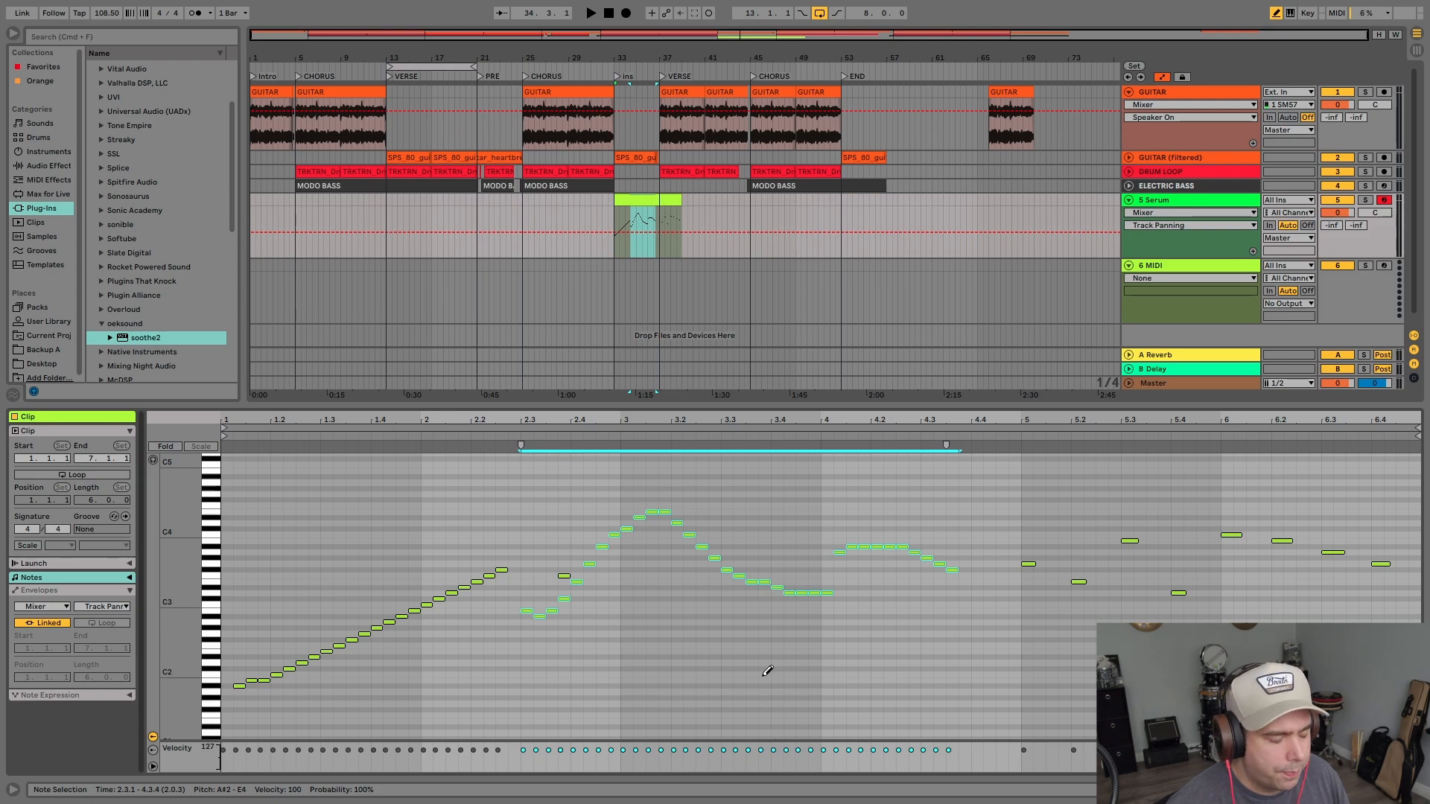
pyautogui.click(1275, 13)
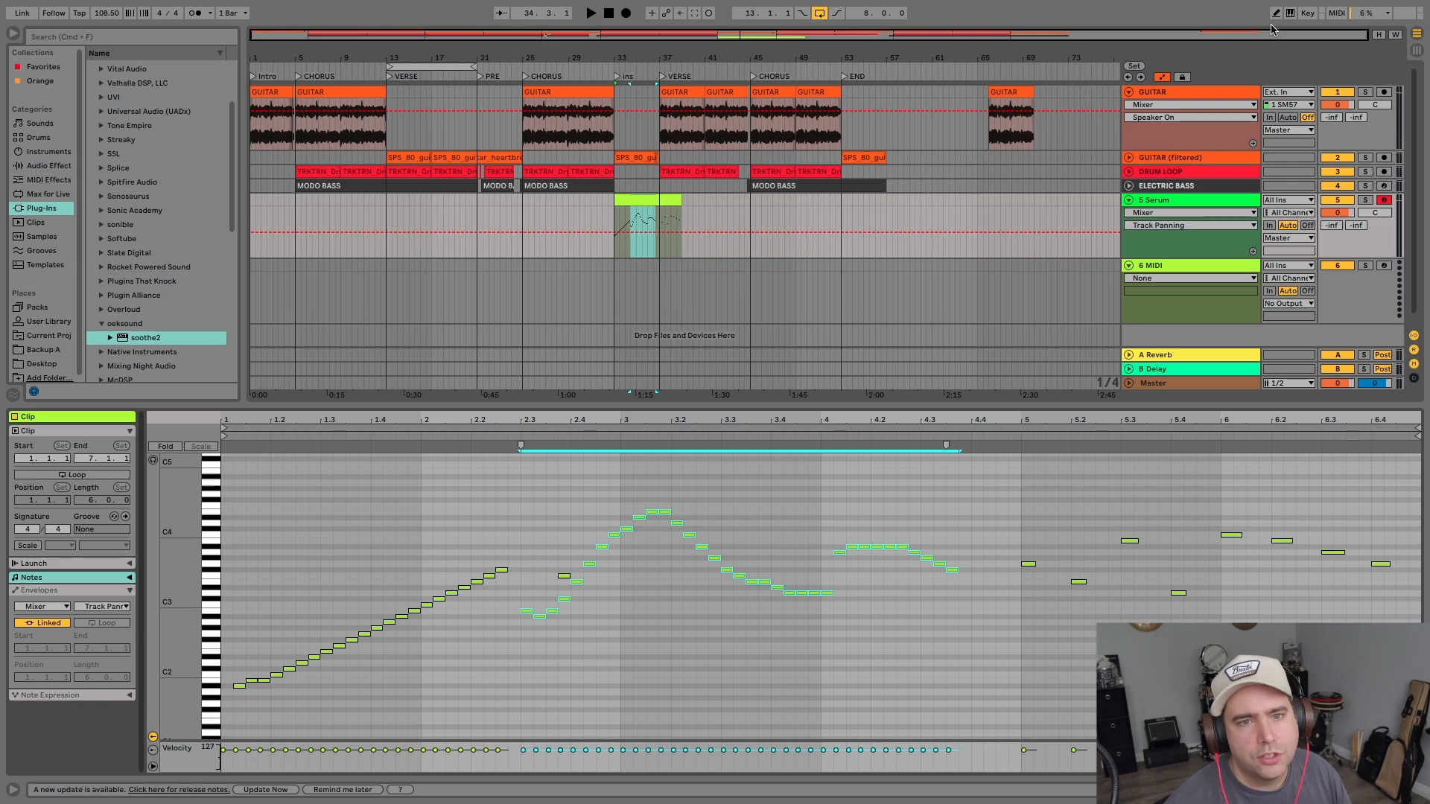
pyautogui.press('m')
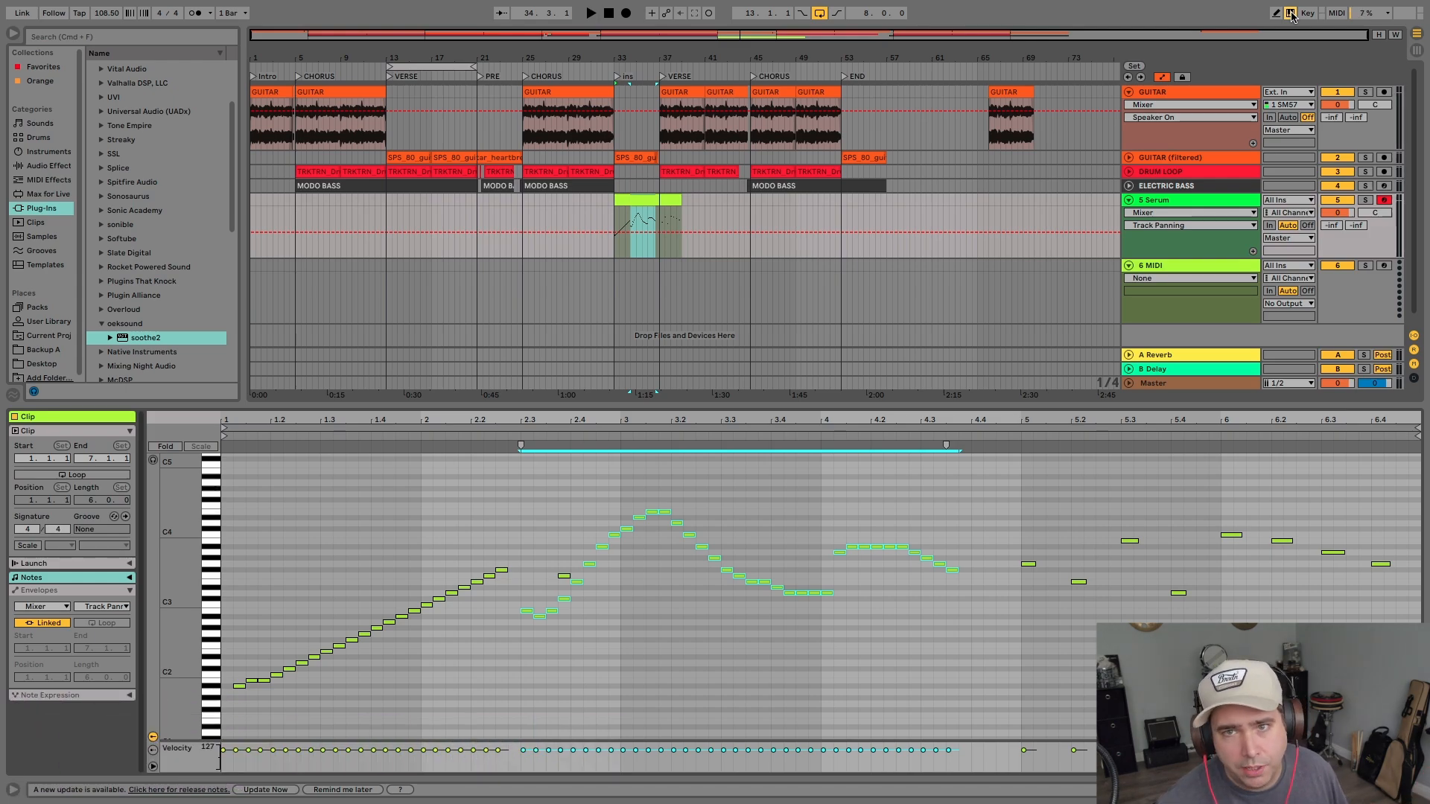
# - Fold all tracks with the clip view hidden and group the GUITAR through 5 Serum tracks
pyautogui.hotkey('alt', 'u')
pyautogui.press('super+alt+l')
pyautogui.click(1166, 93)
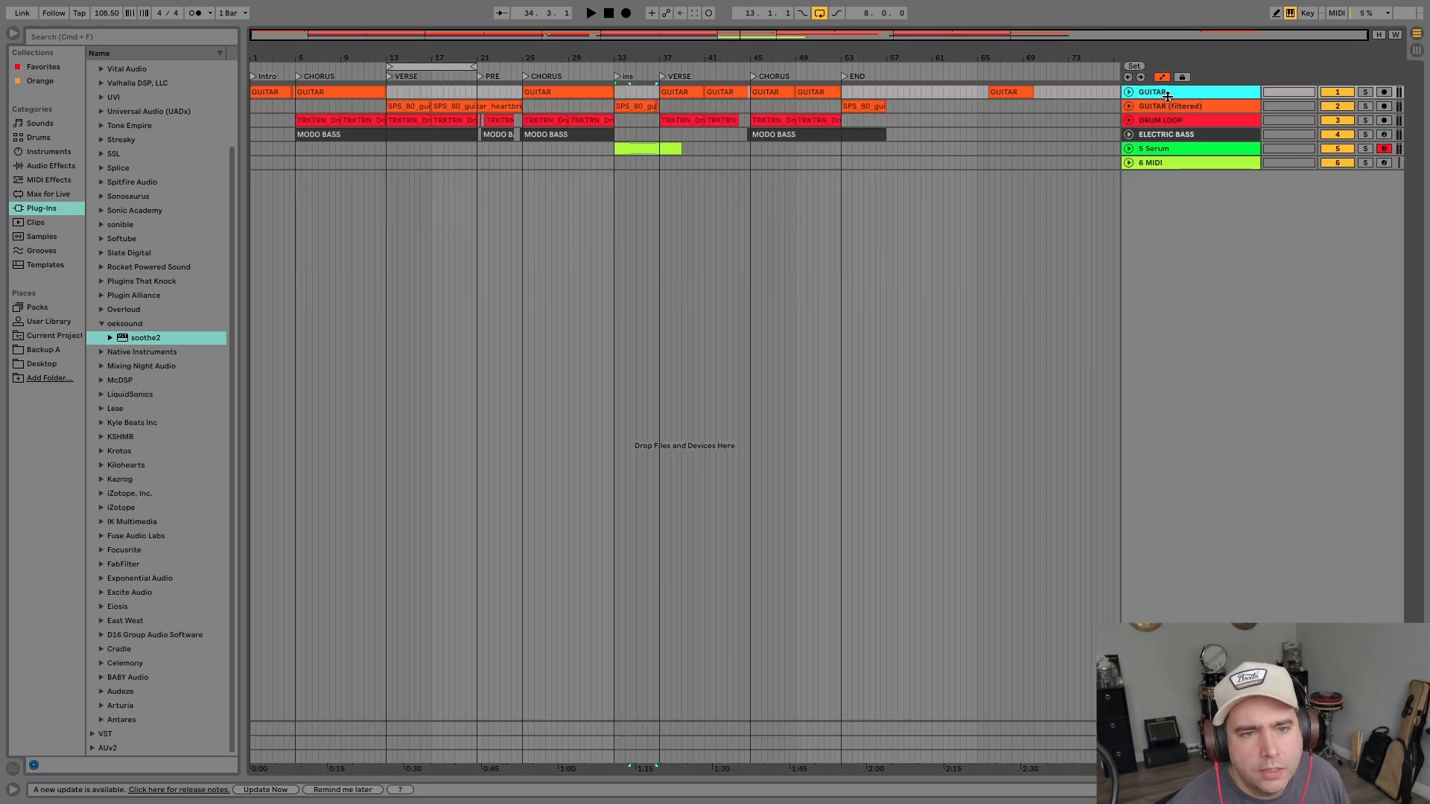
pyautogui.keyDown('shift'); pyautogui.click(1171, 152); pyautogui.keyUp('shift')
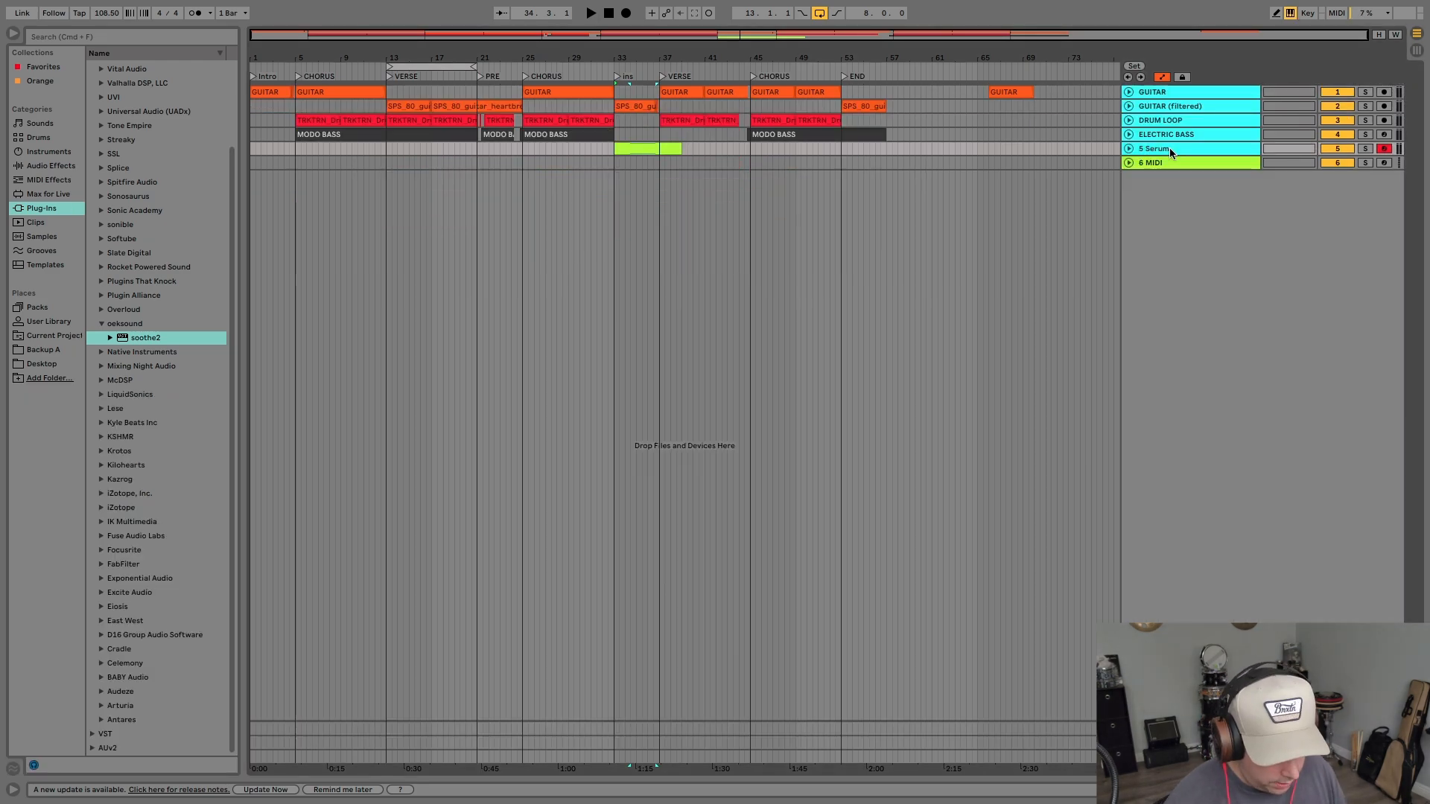
pyautogui.press('super+g')
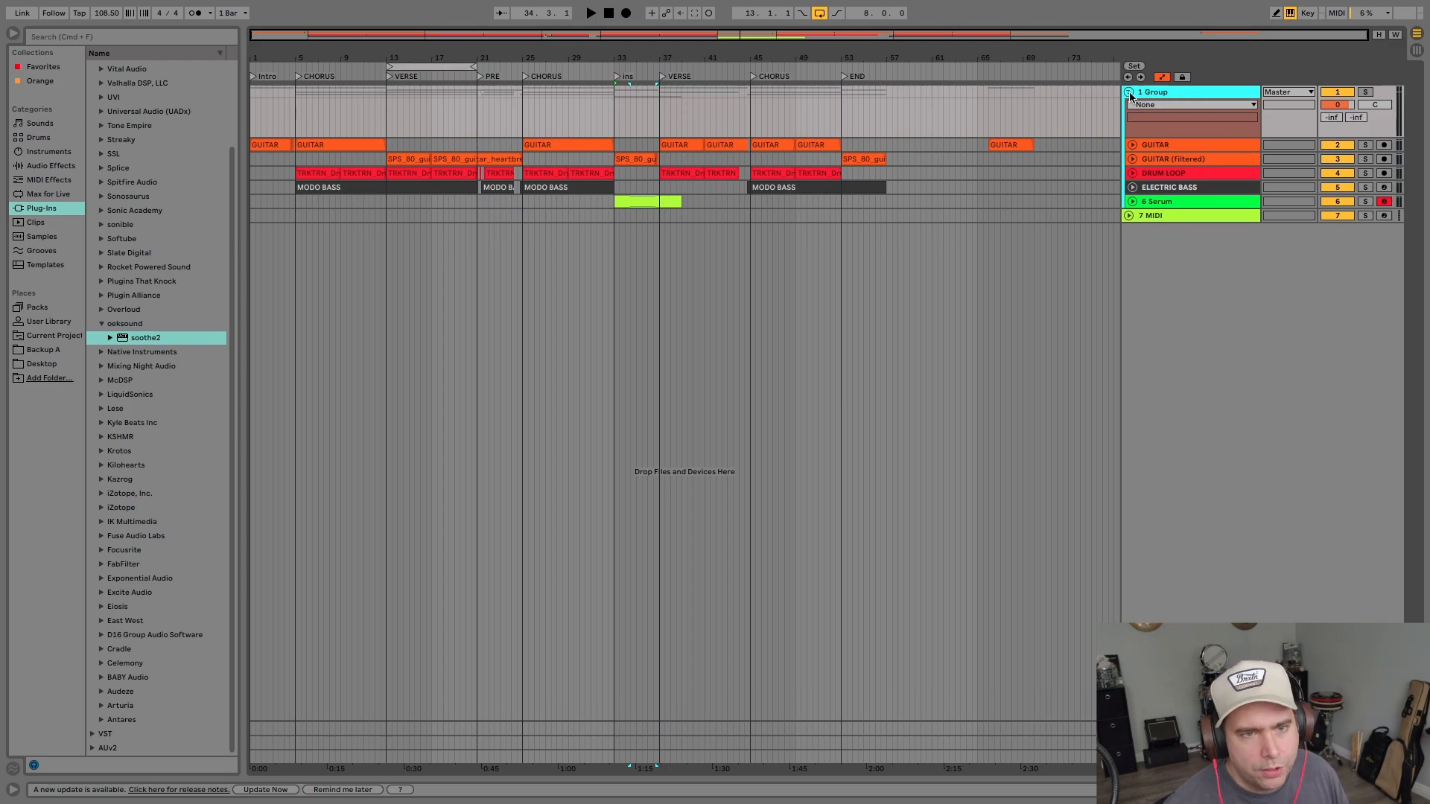
# - Collapse and expand the new track group several times, leaving it expanded
pyautogui.click(1129, 92)
pyautogui.click(1129, 92)
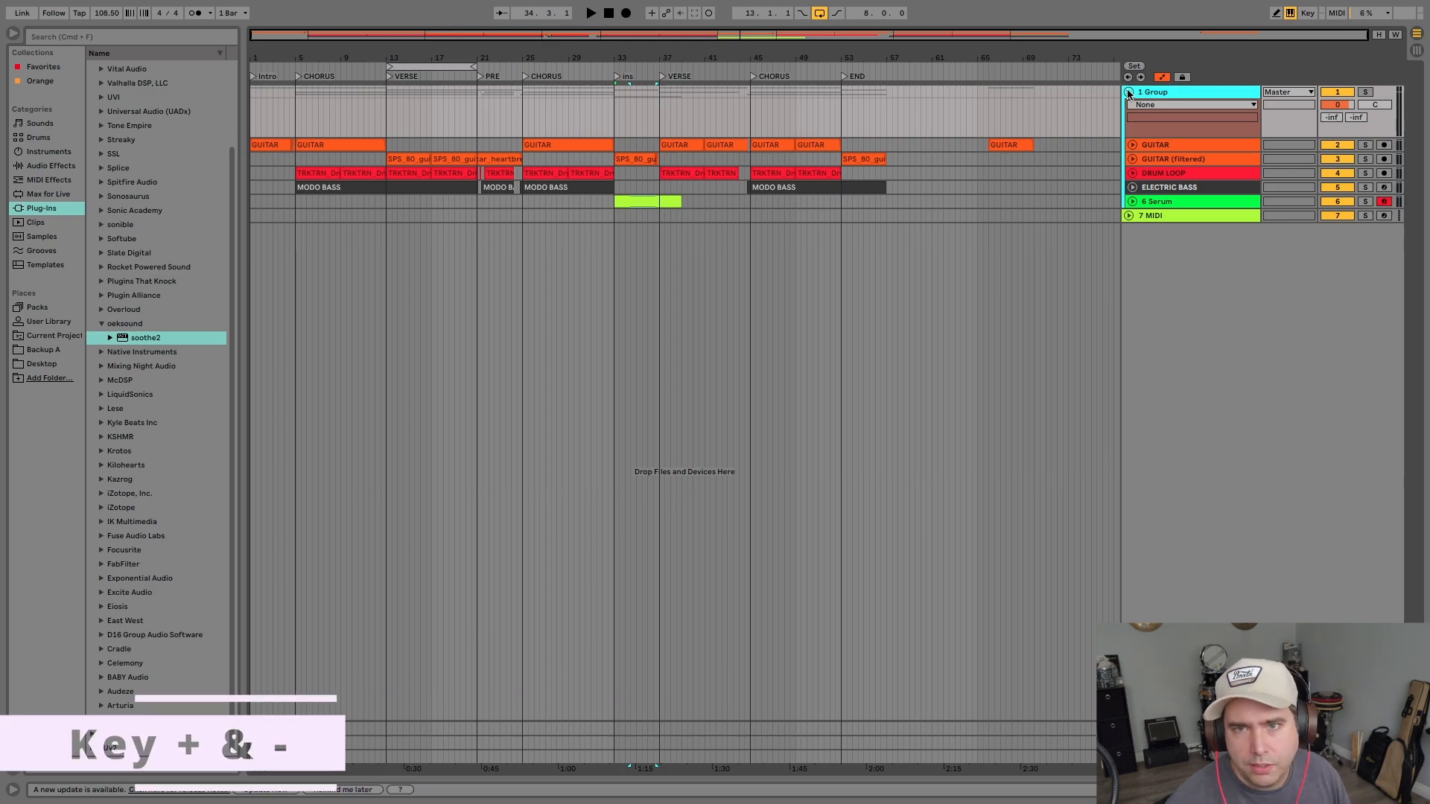
pyautogui.click(1129, 92)
pyautogui.click(1129, 92)
pyautogui.click(1129, 92)
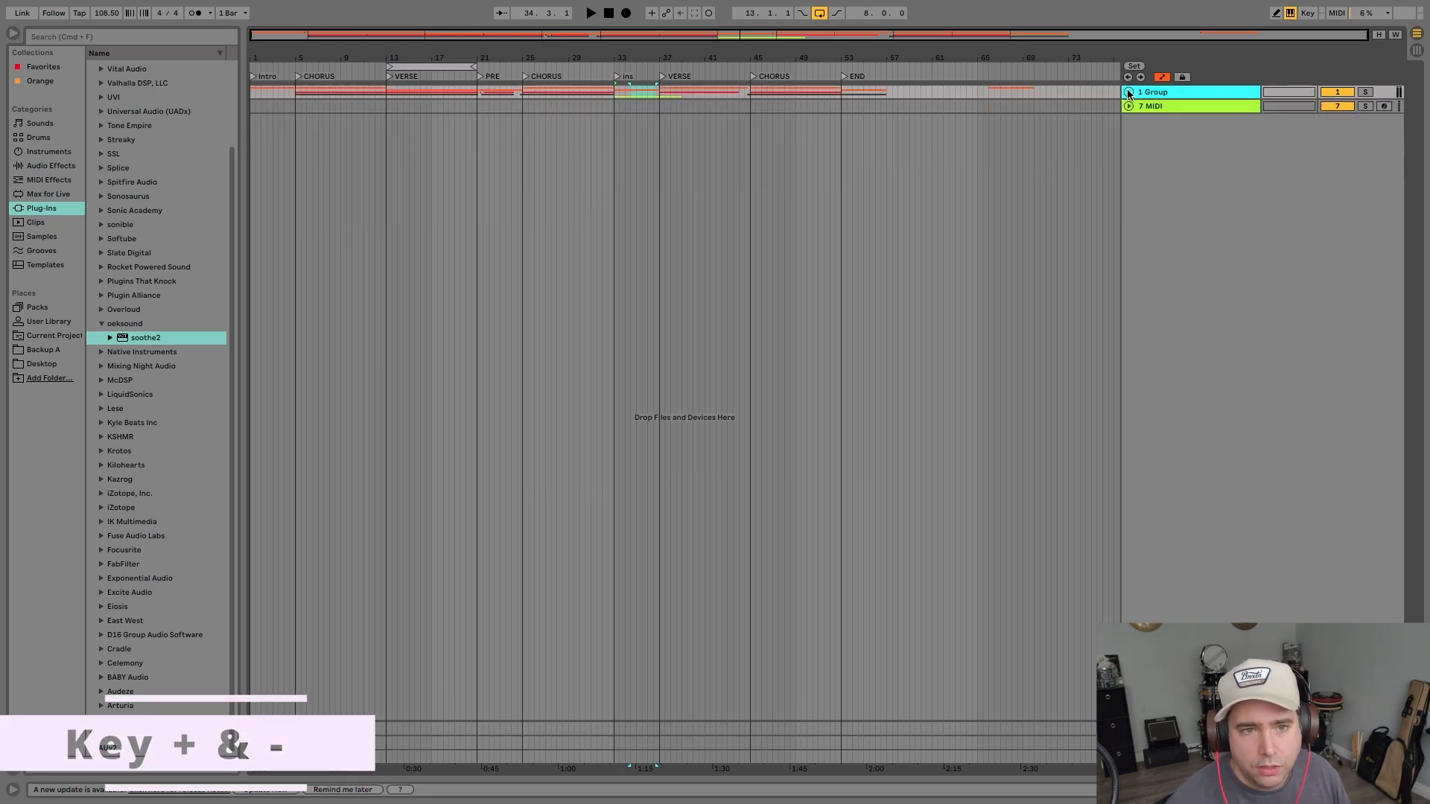
pyautogui.click(1129, 92)
pyautogui.click(1129, 92)
pyautogui.click(1129, 92)
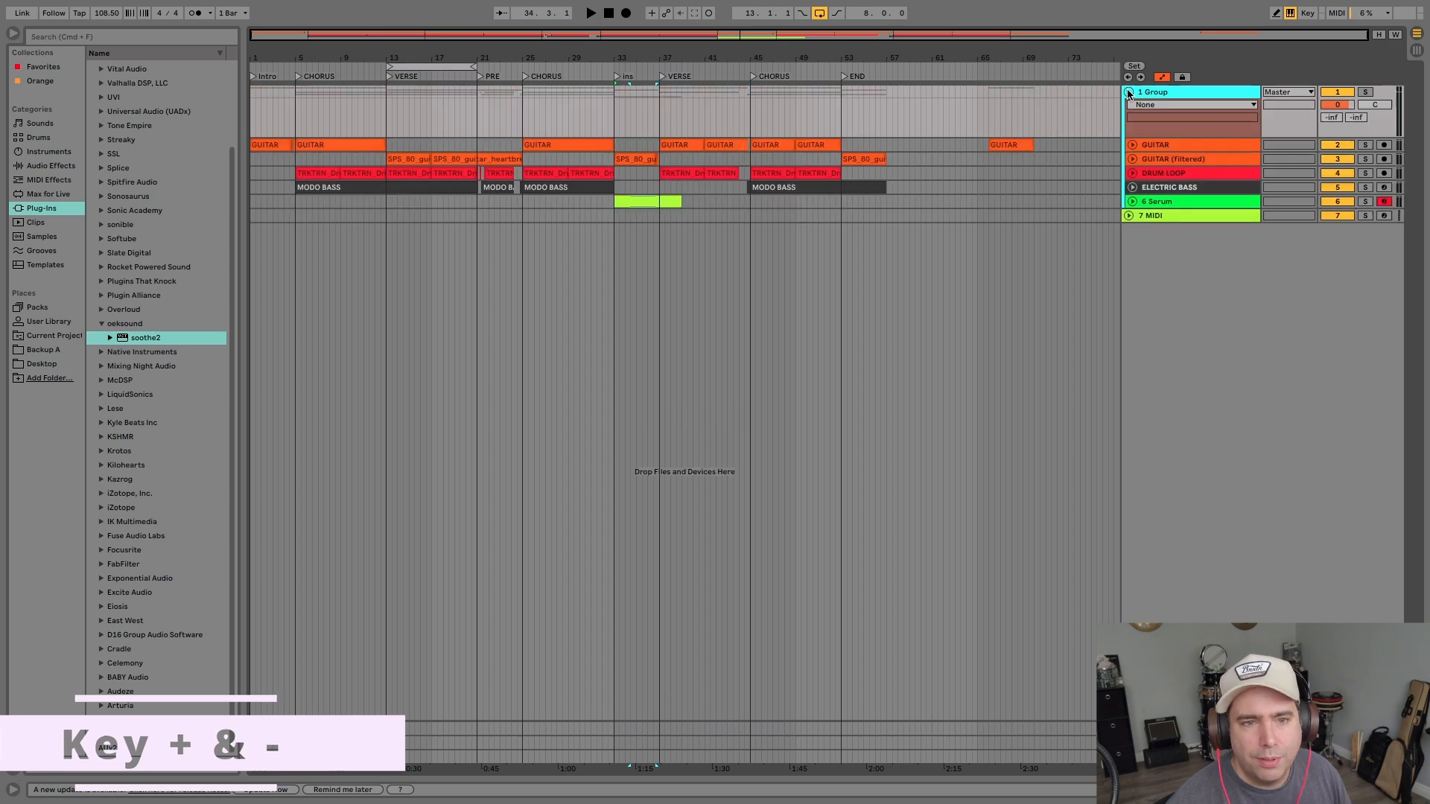
pyautogui.click(1129, 93)
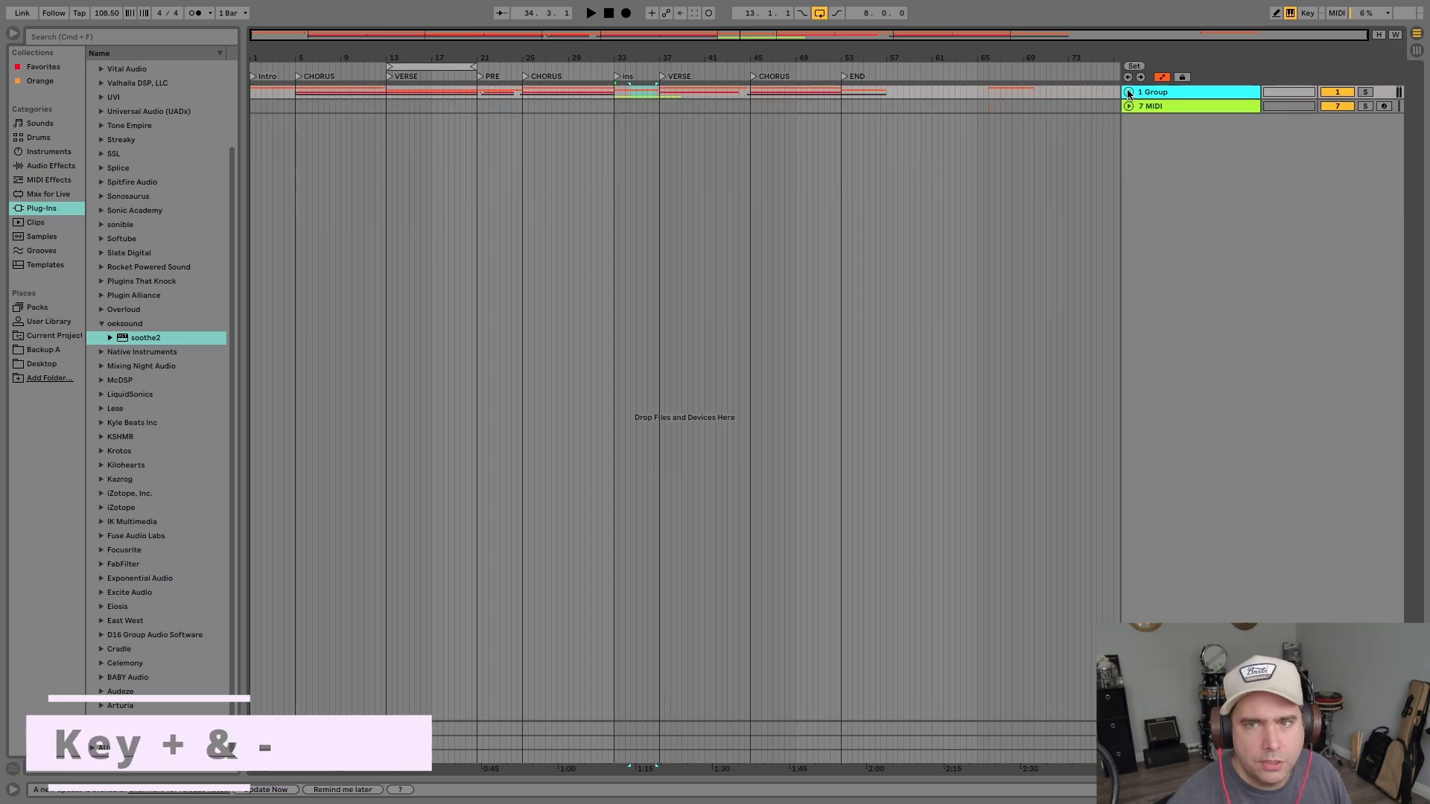
pyautogui.click(1128, 92)
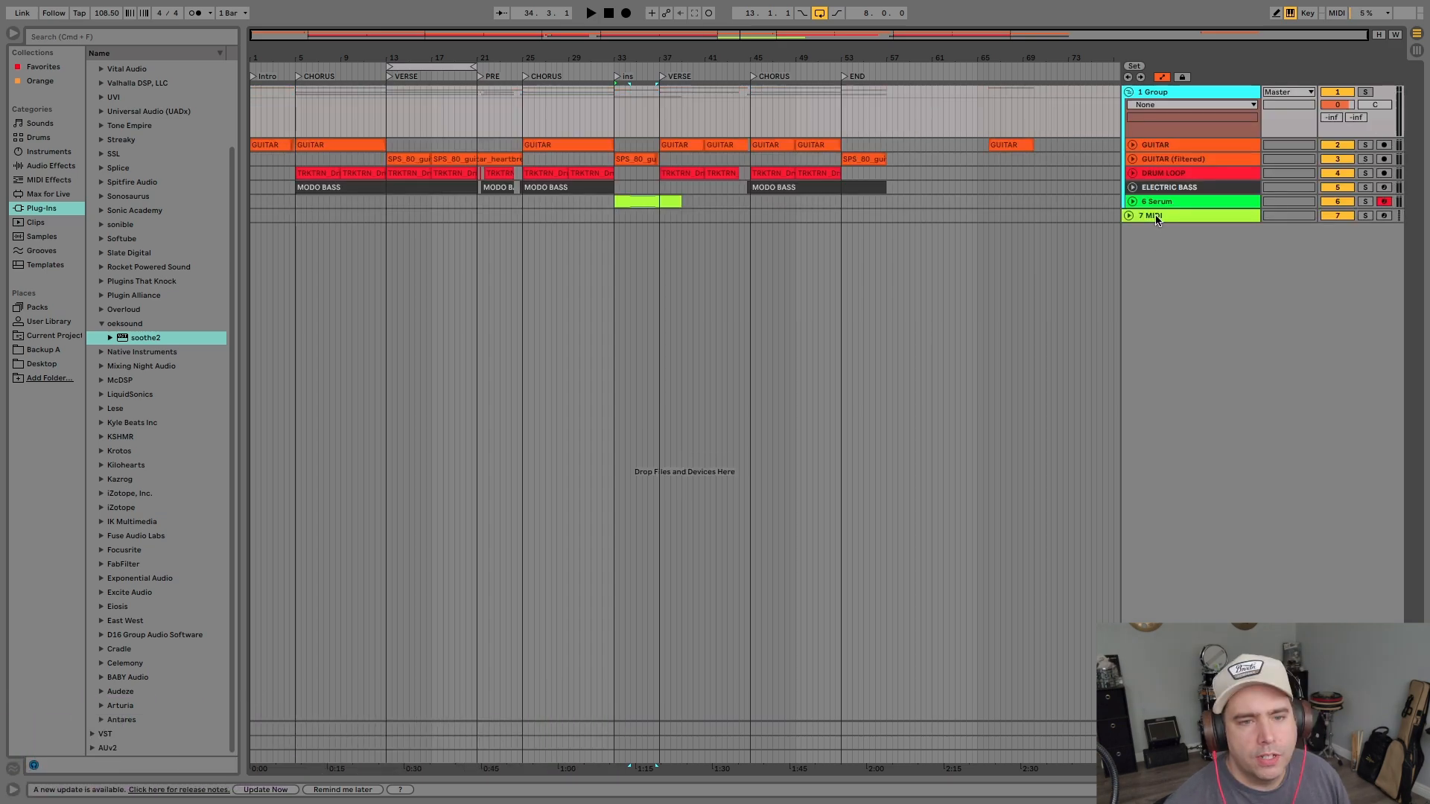
# - Unfold the 7 MIDI track and tidy the browser by collapsing the oeksound folder and widening the list
pyautogui.click(1135, 216)
pyautogui.click(1129, 216)
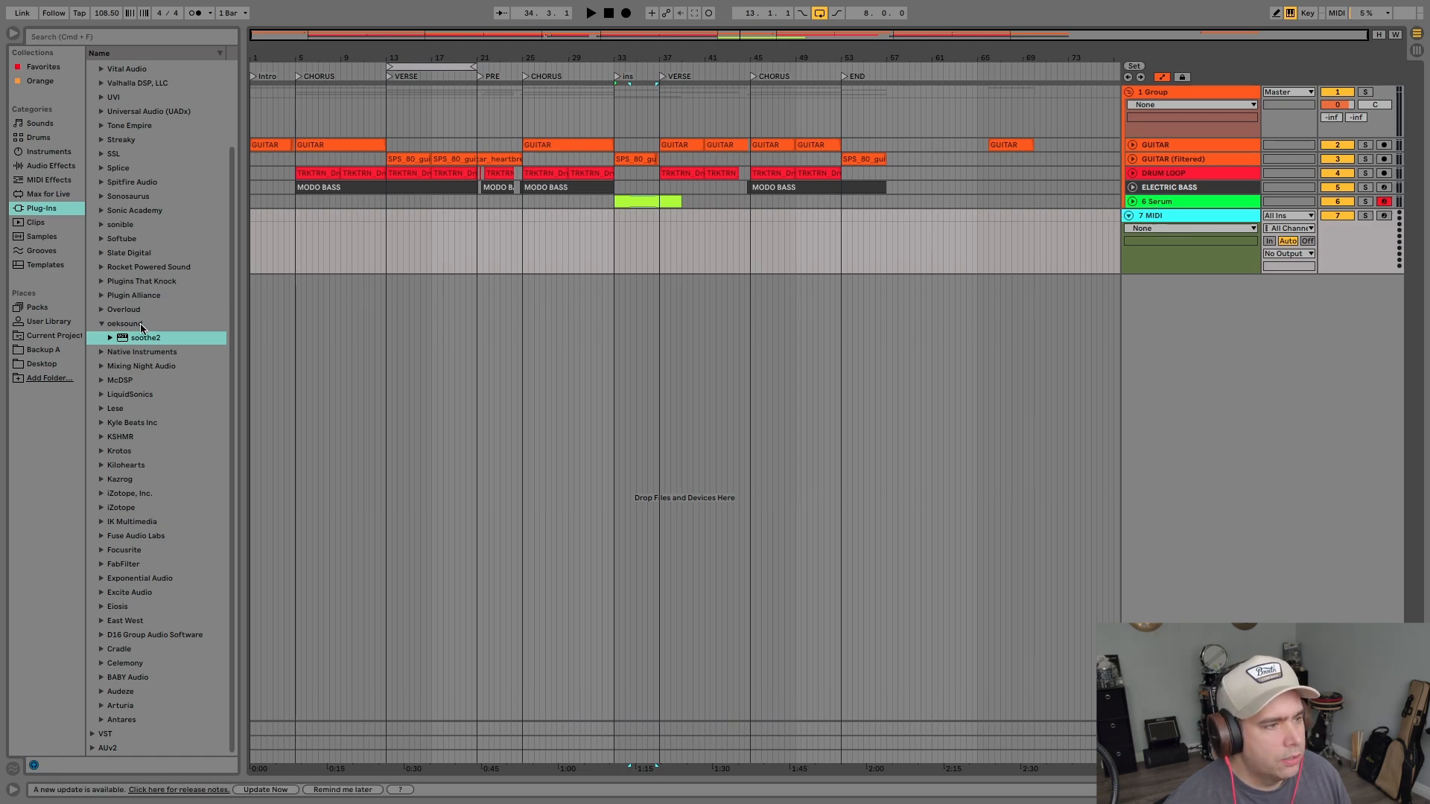
pyautogui.click(101, 324)
pyautogui.moveTo(237, 317); pyautogui.dragTo(288, 315)
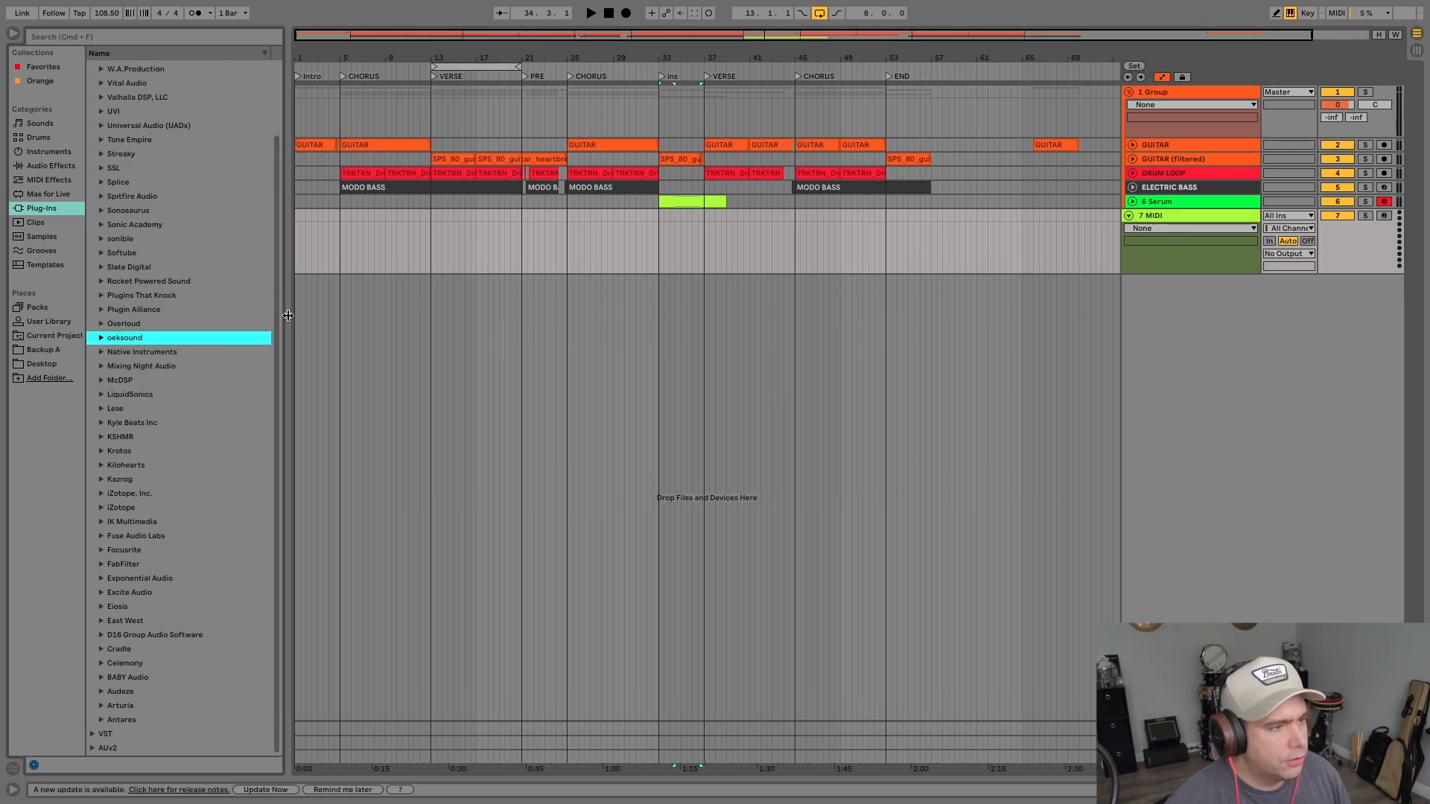
# - Load the Native Instruments Massive plug-in onto the 7 MIDI track and close its plug-in window
pyautogui.scroll(5, 151, 240)
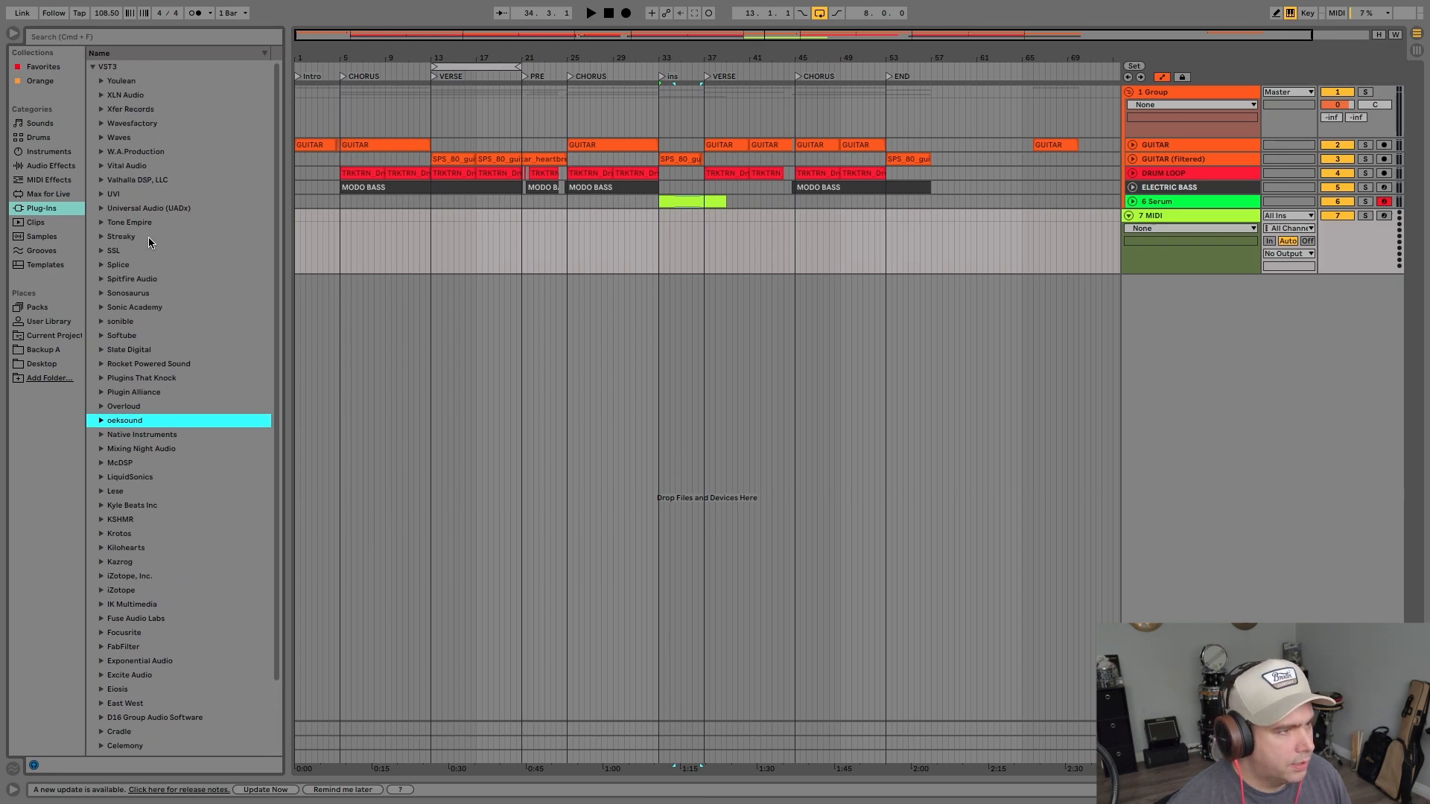
pyautogui.scroll(-5, 146, 253)
pyautogui.scroll(-1, 137, 279)
pyautogui.doubleClick(109, 352)
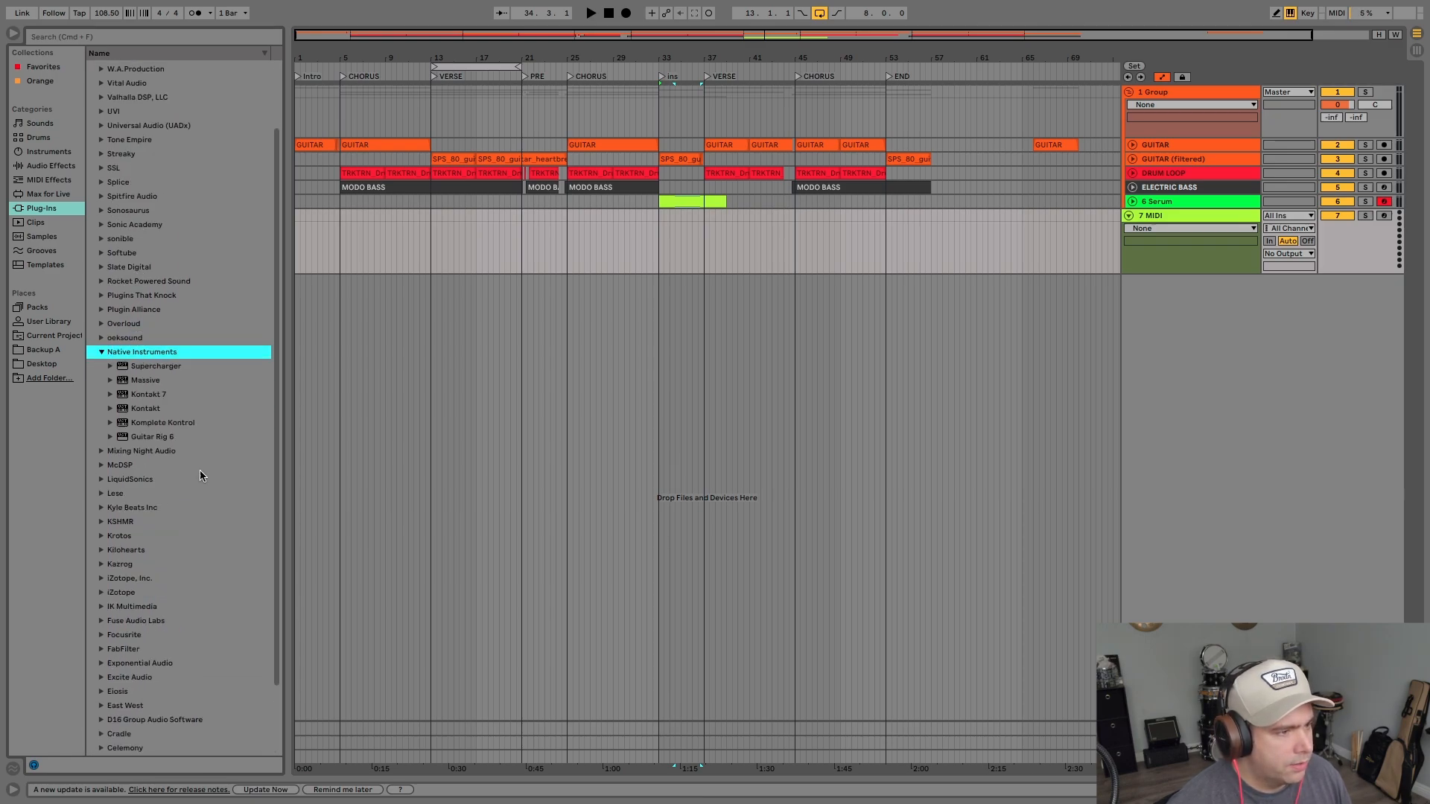
pyautogui.click(125, 381)
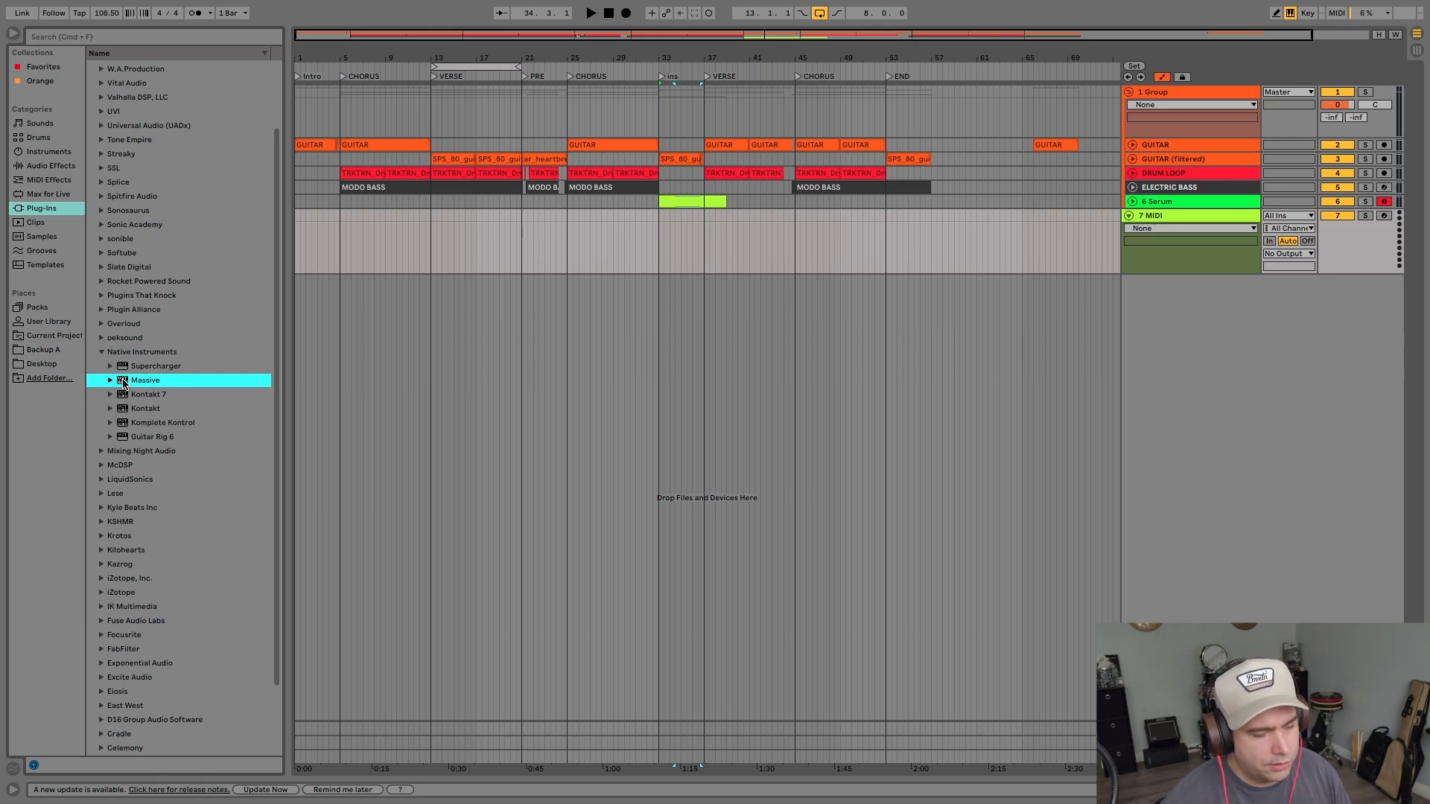
pyautogui.press('Return')
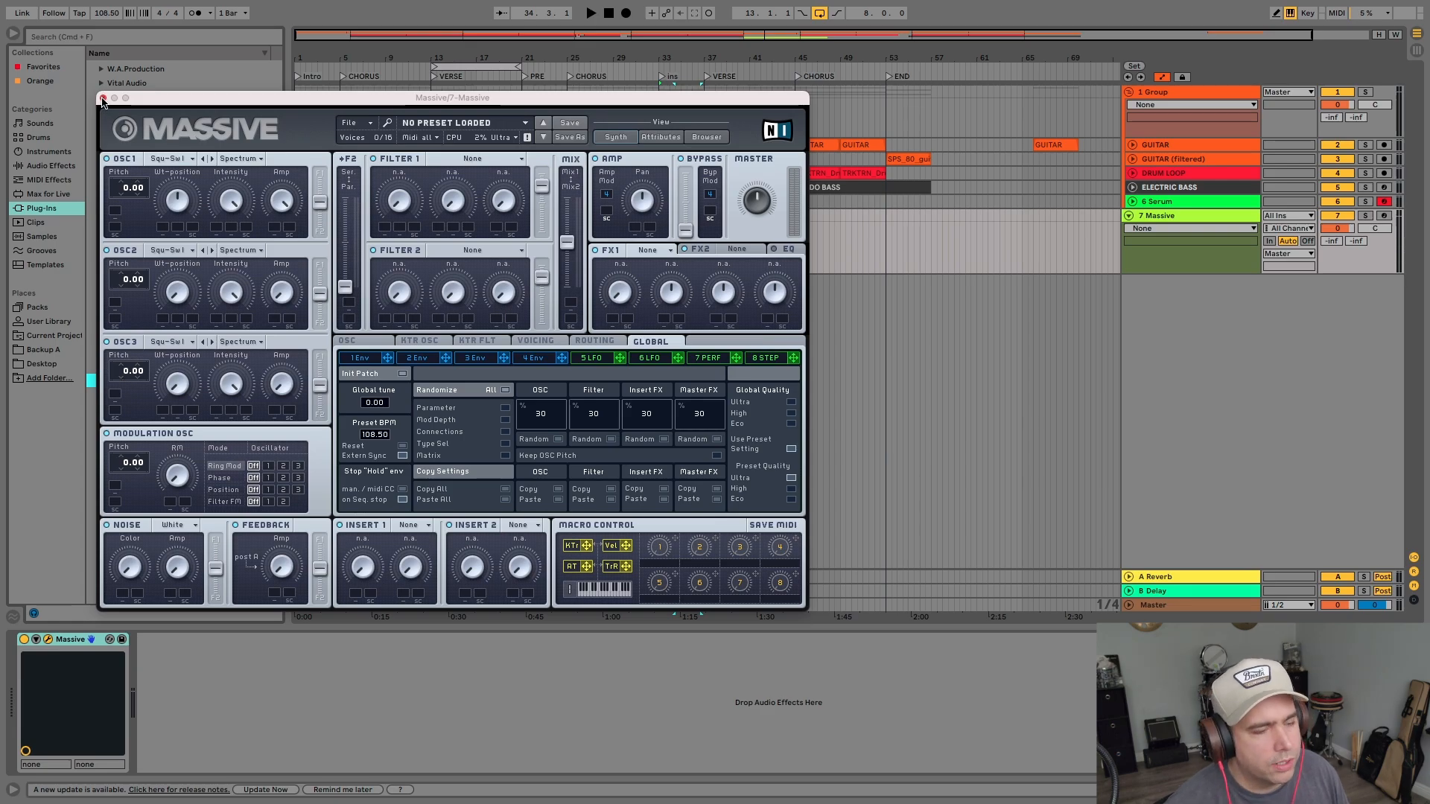
pyautogui.click(103, 99)
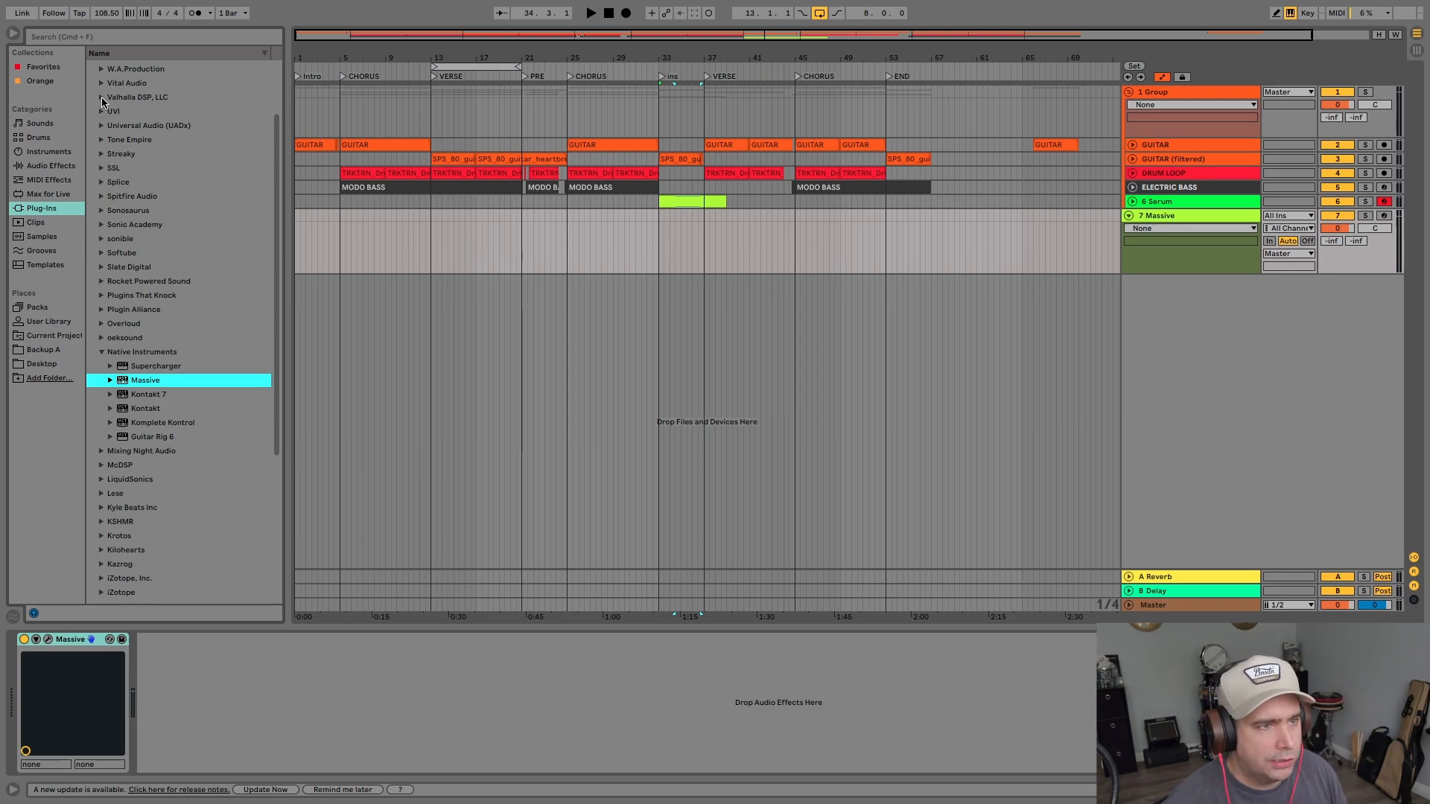
# - Zoom in on the VERSE section from bar 13 and unfold the GUITAR (filtered) track
pyautogui.moveTo(473, 59); pyautogui.dragTo(926, 131)
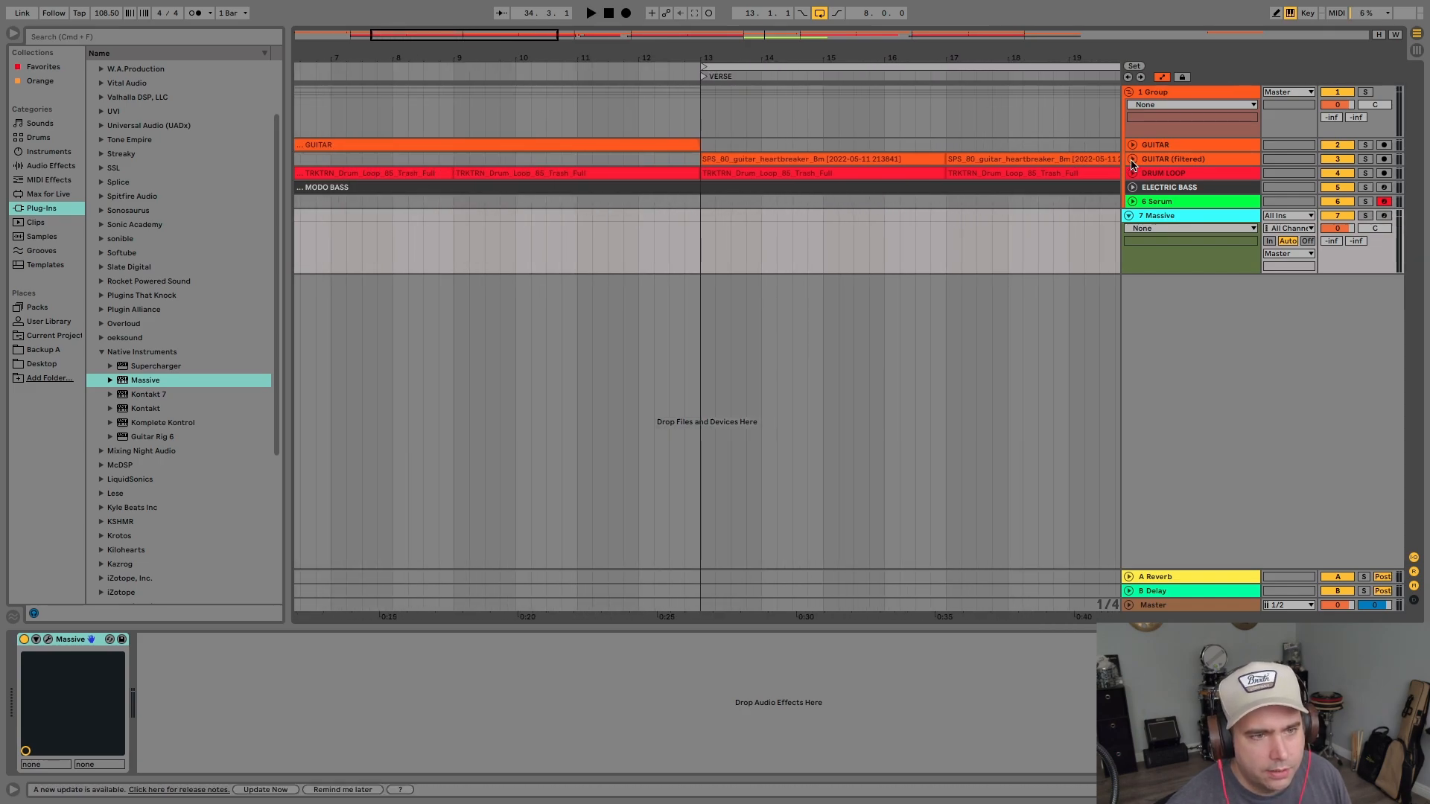
pyautogui.click(1133, 159)
pyautogui.moveTo(867, 60); pyautogui.dragTo(856, 52)
pyautogui.moveTo(581, 59); pyautogui.dragTo(768, 58)
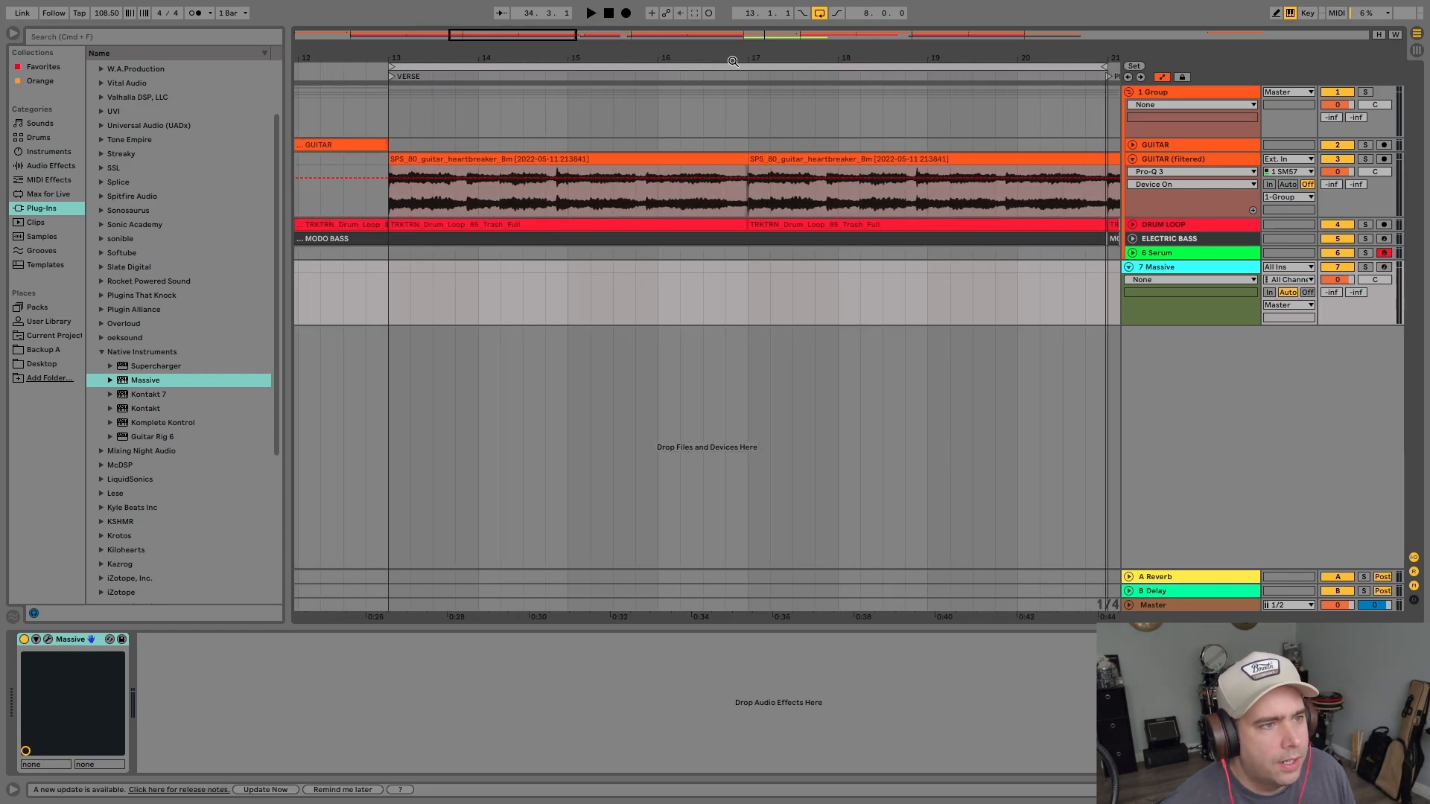
# - Place the insert marker at bar 13 and turn on Follow for the arrangement playback
pyautogui.click(391, 104)
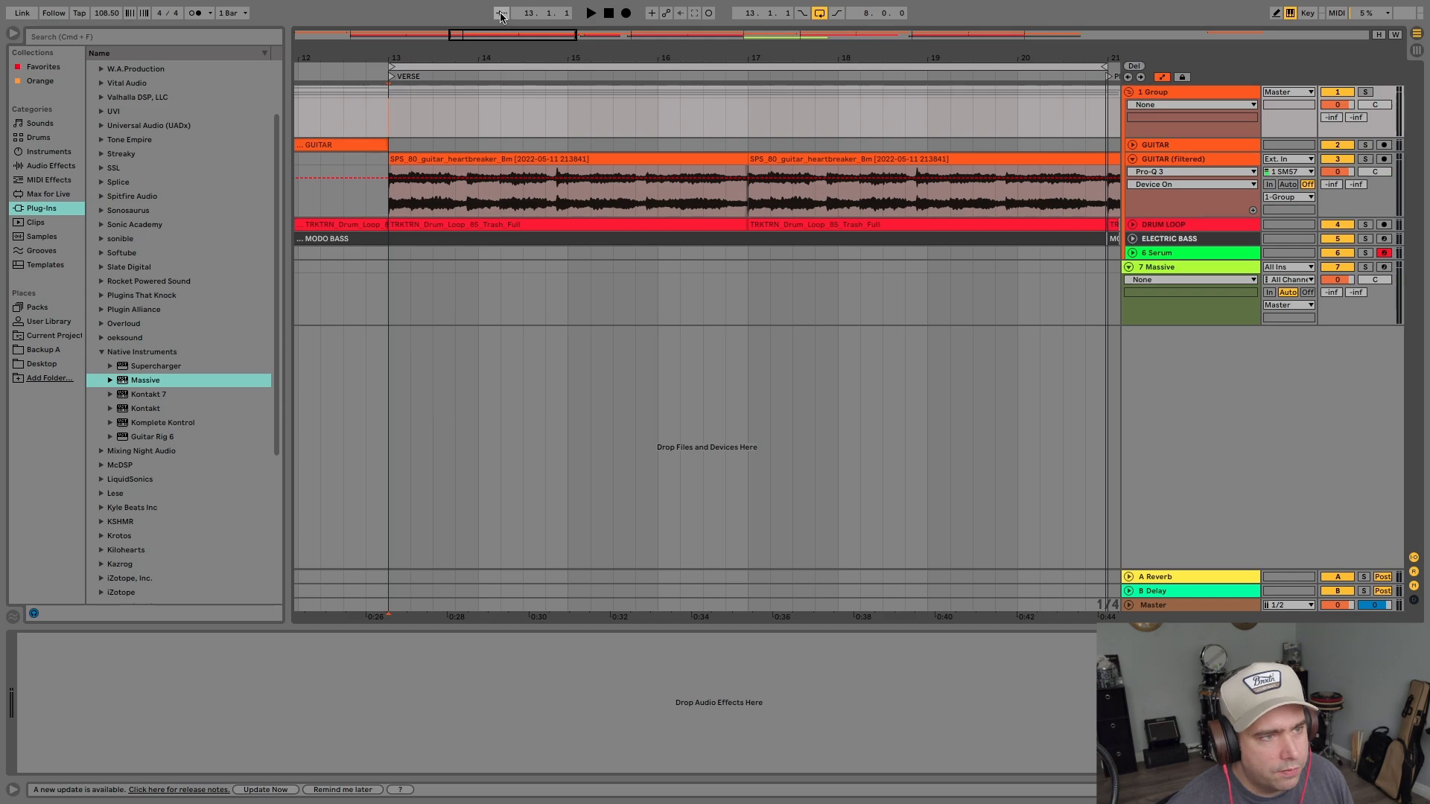
pyautogui.click(501, 13)
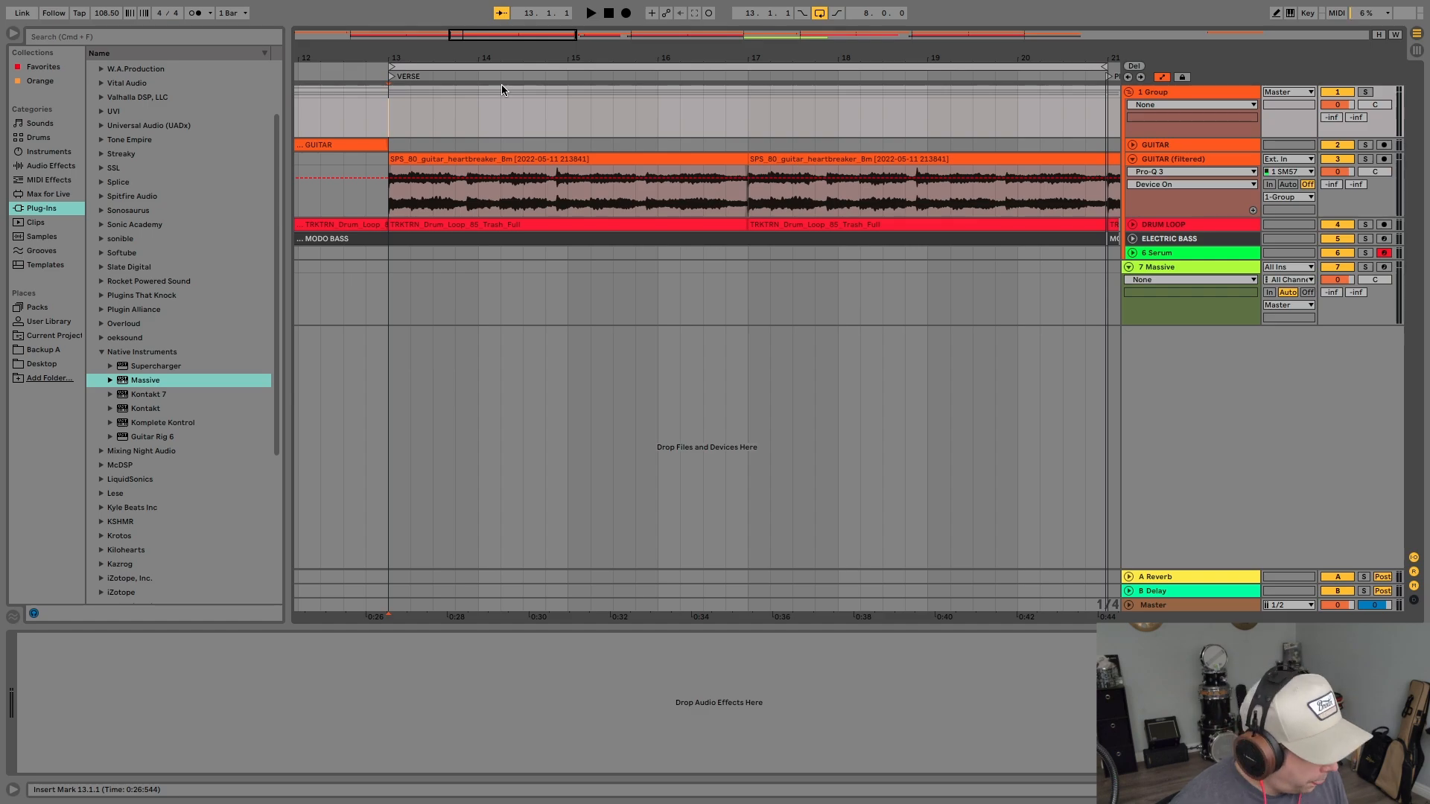
# - Unfold the 6 Serum track in the arrangement and show its Serum device
pyautogui.click(1131, 253)
pyautogui.click(1131, 253)
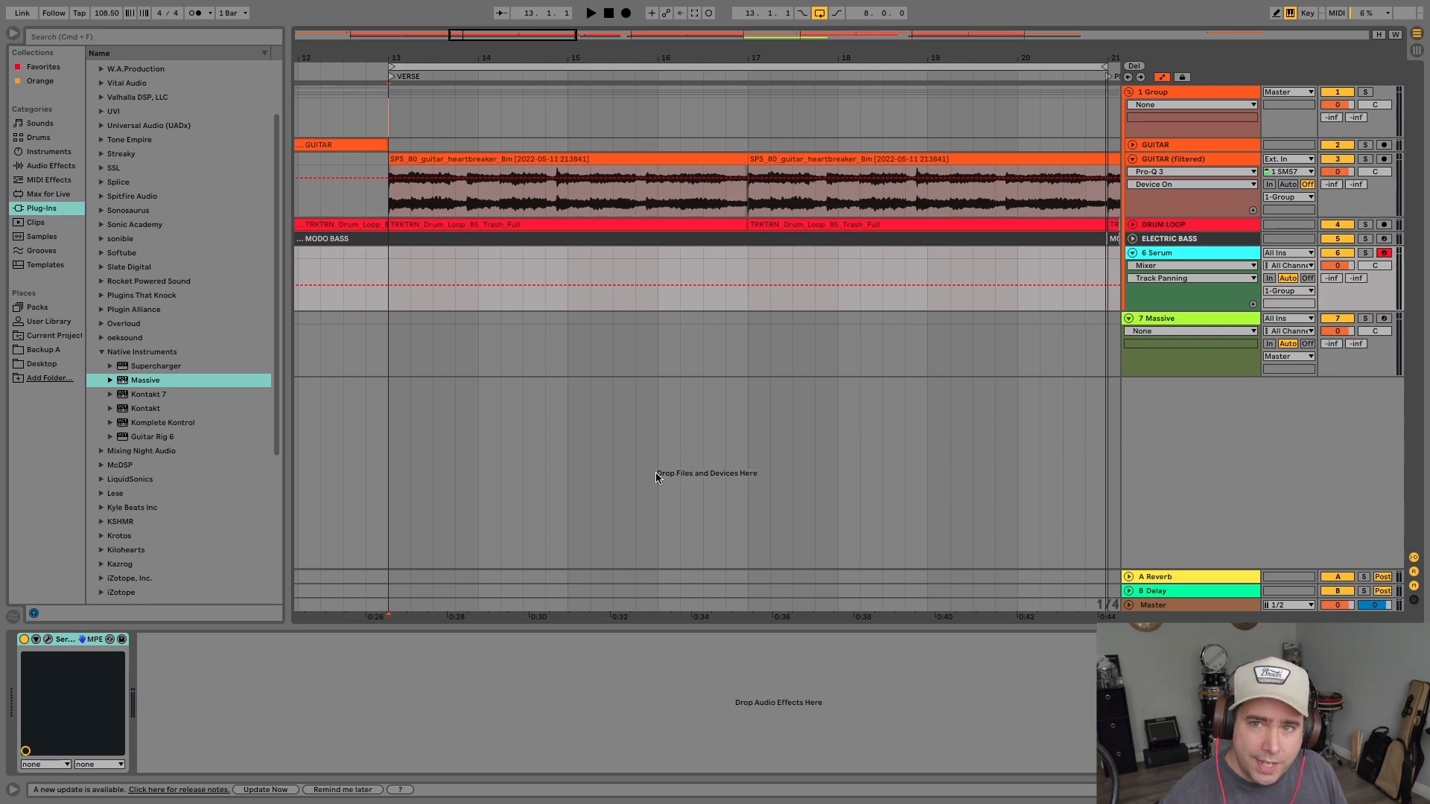
# - Play the Serum track from the computer MIDI keyboard, lowering the octave range to C1–D2 and raising it back up to C3–D4
pyautogui.press('z')
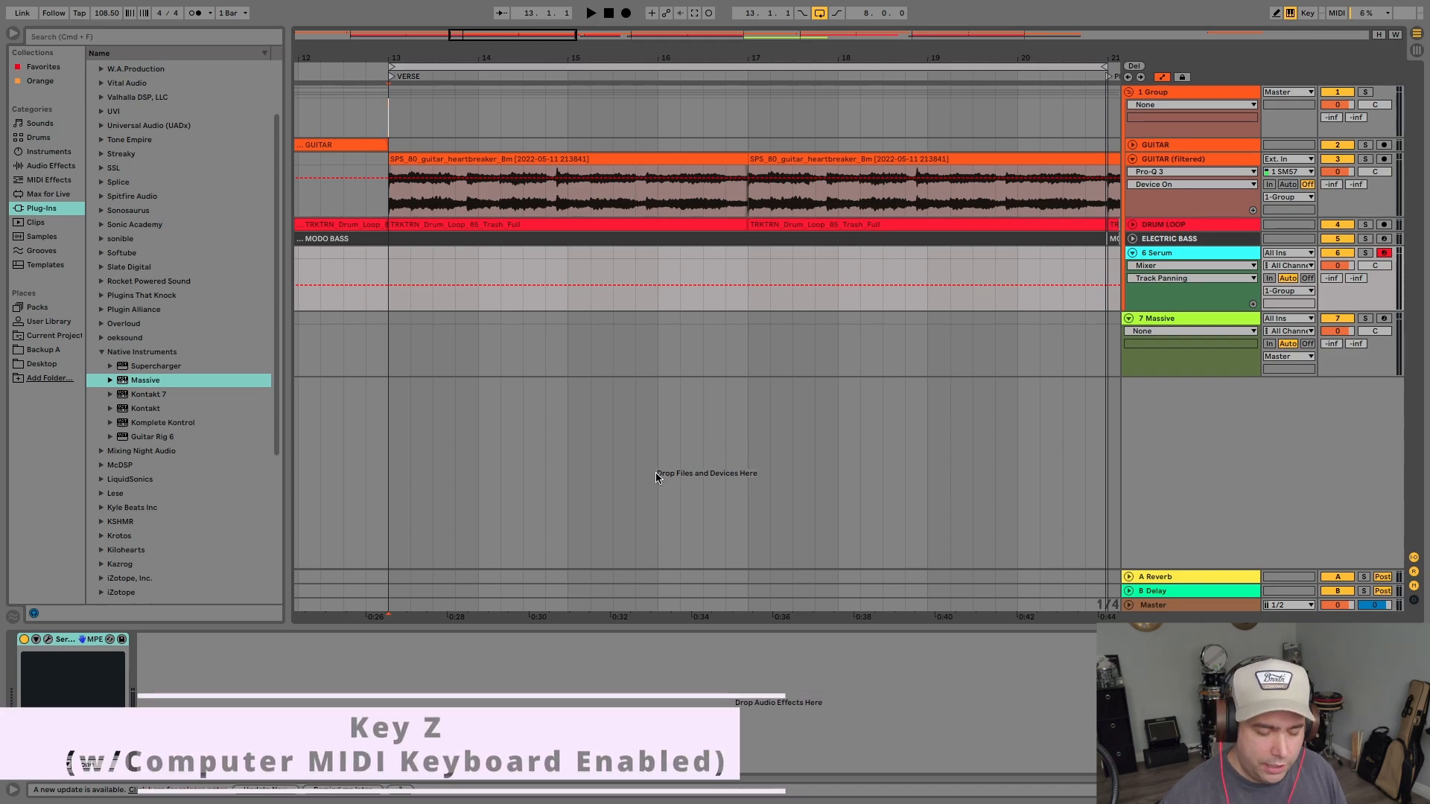
pyautogui.press('z')
pyautogui.press('a')
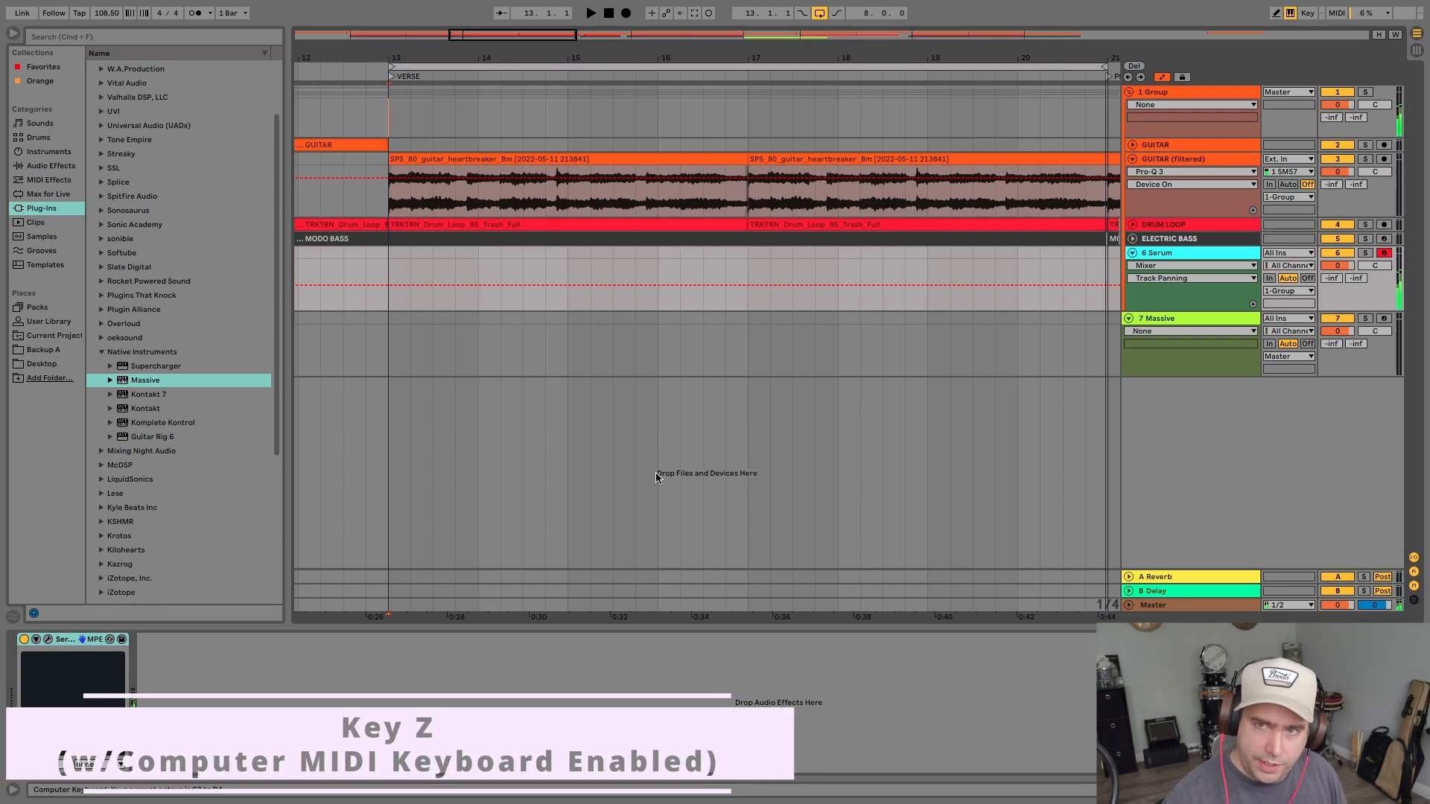
pyautogui.press('z')
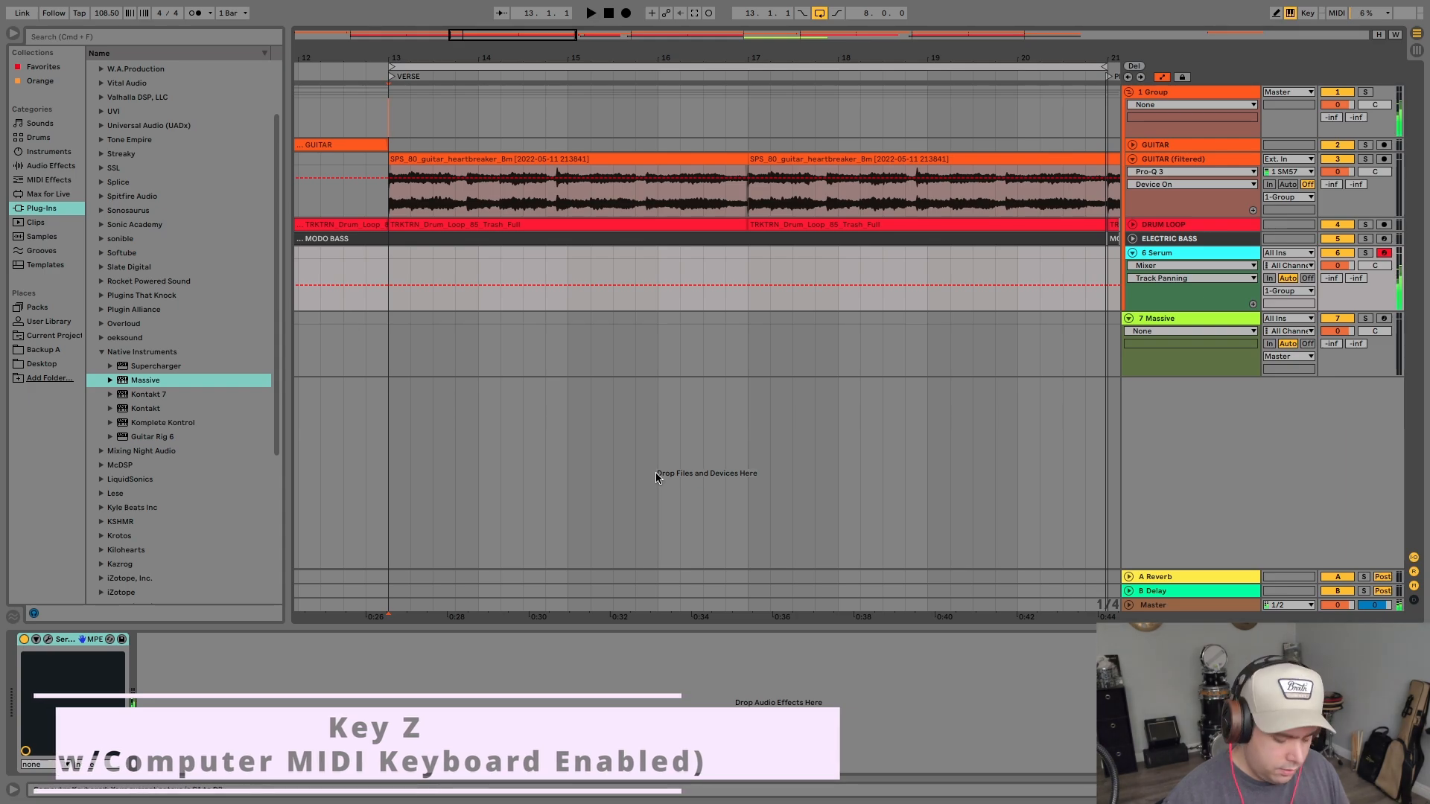
pyautogui.press('z')
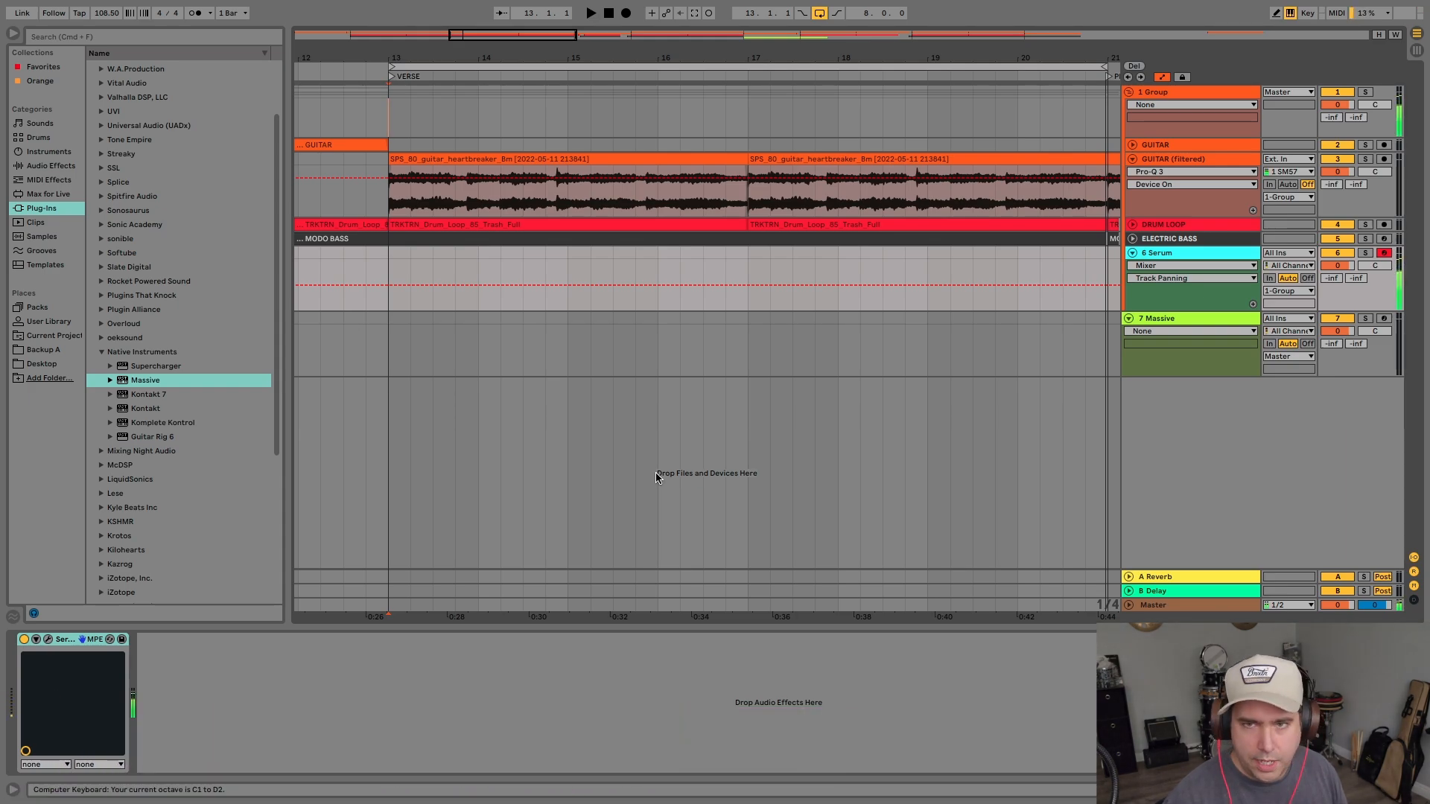
pyautogui.press('x')
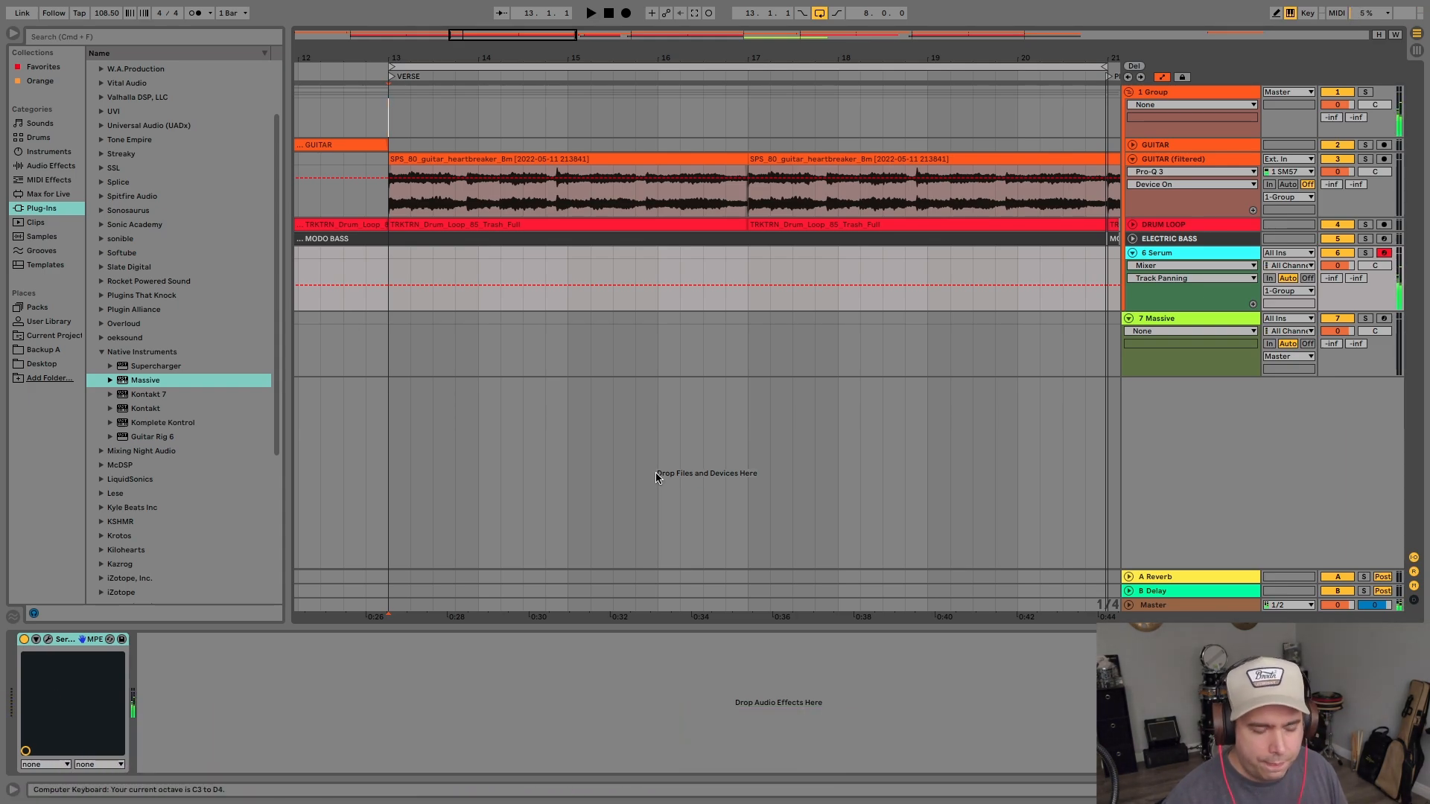